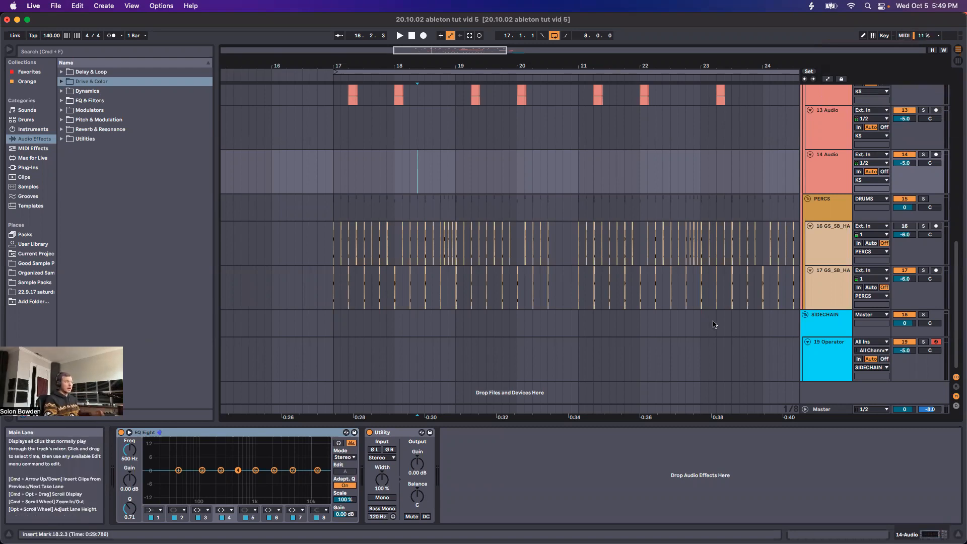
- Delete the first EQ Eight from the 19 Operator track's device chain and show the Operator's oscillator A envelope
click(813, 360)
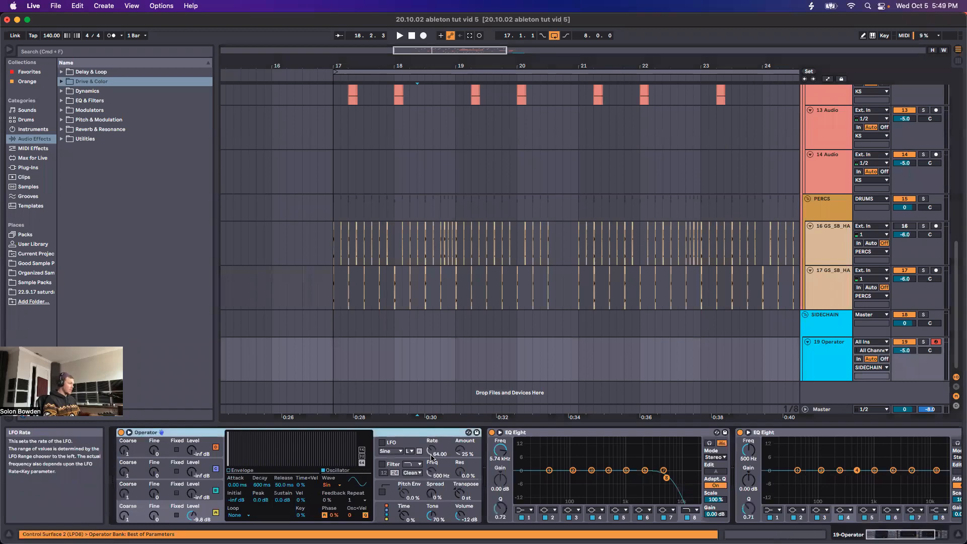
click(609, 432)
key(Delete)
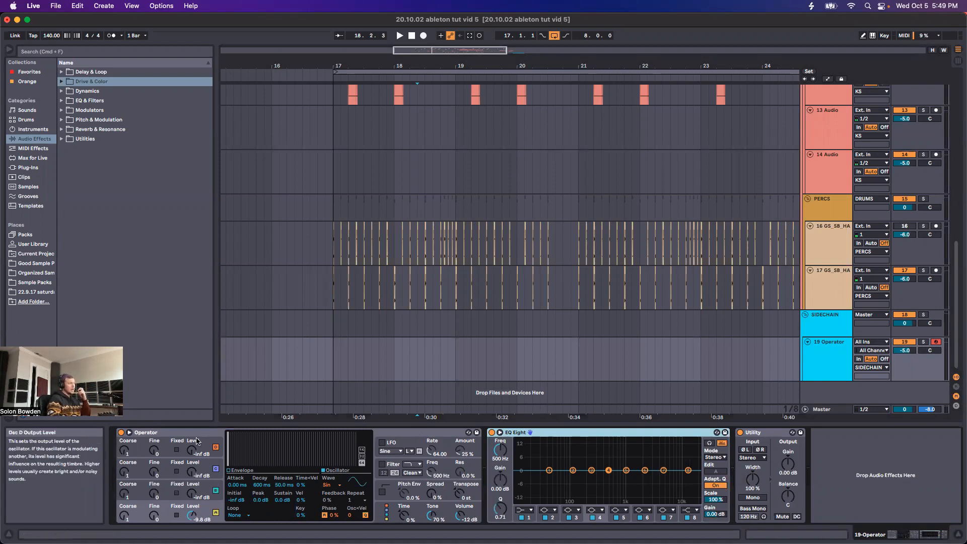
click(235, 471)
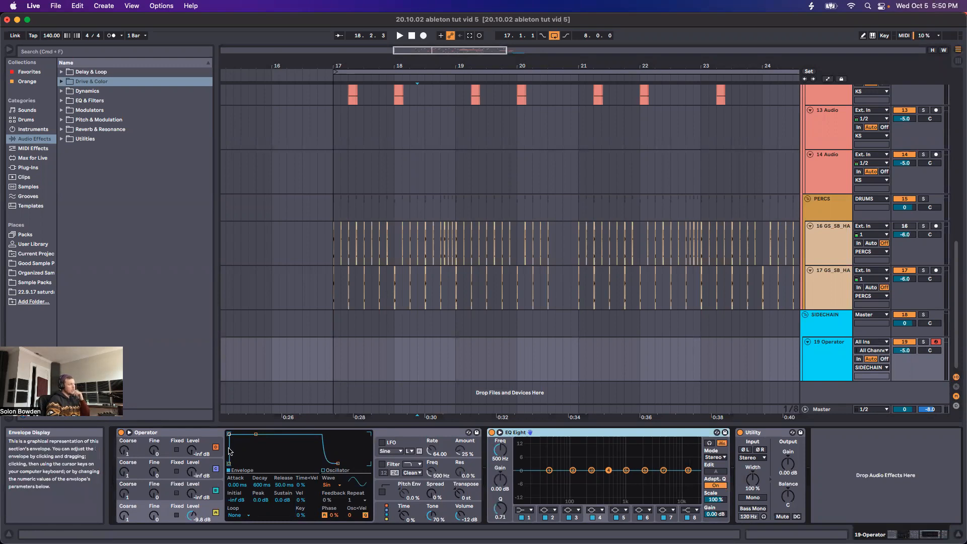
click(170, 436)
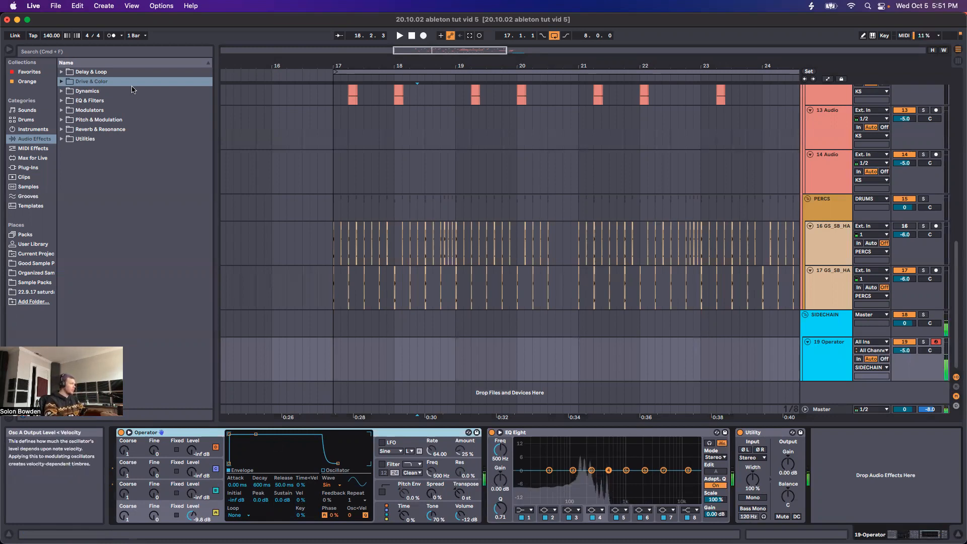
- Check the audio device, sample rate and buffer settings in Preferences and close the window
click(55, 5)
mouse_move(33, 6)
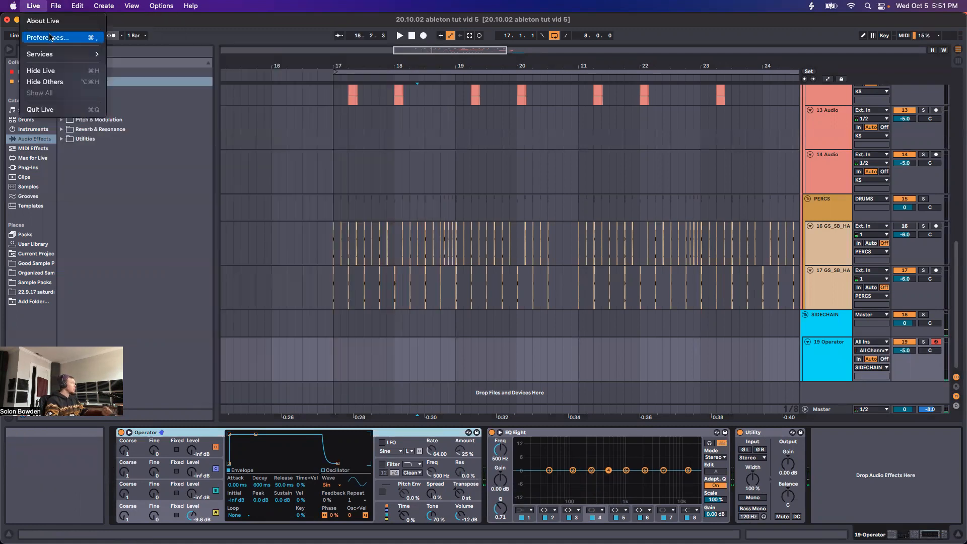
click(51, 36)
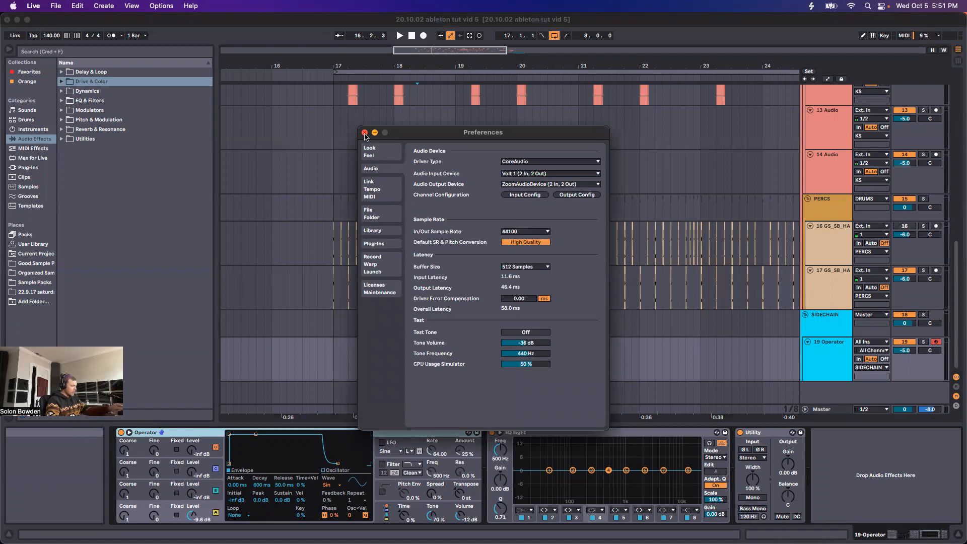
click(365, 133)
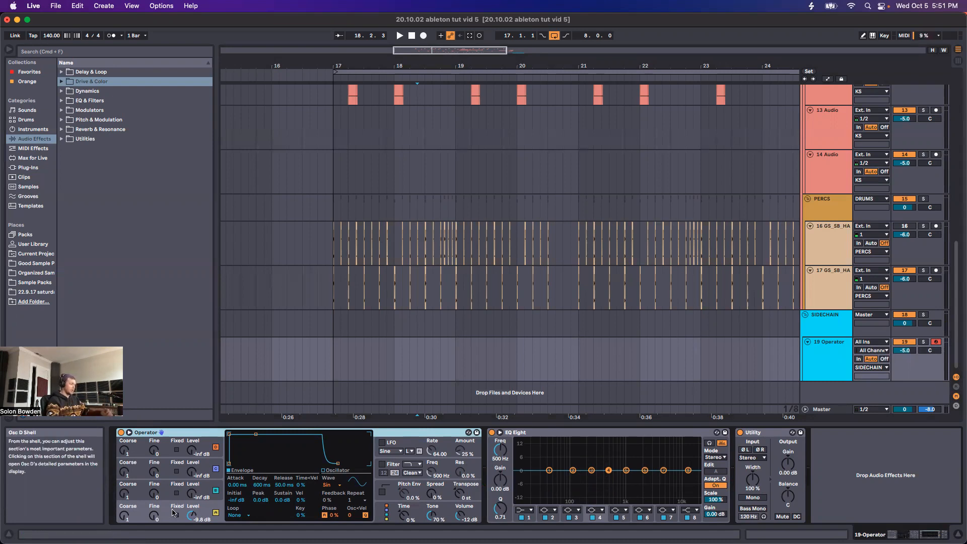
- Look through the Operator's oscillator, LFO, filter and pitch sections and set its number of voices to 1
click(169, 488)
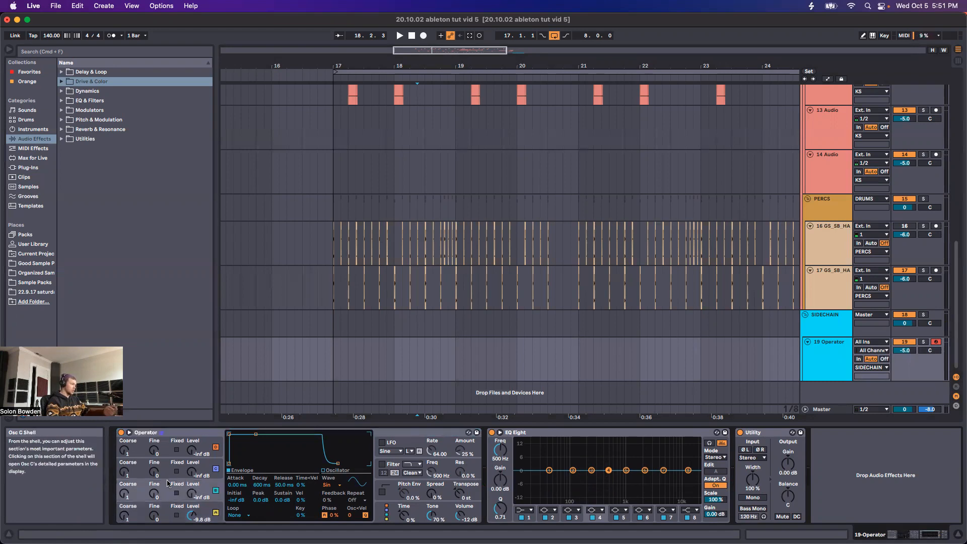
click(425, 453)
click(433, 463)
click(439, 494)
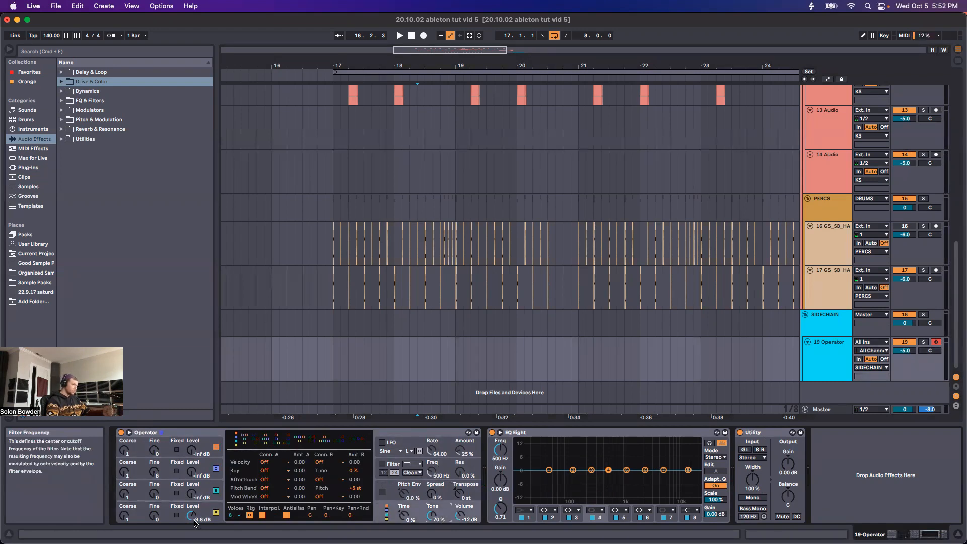
click(233, 515)
click(230, 417)
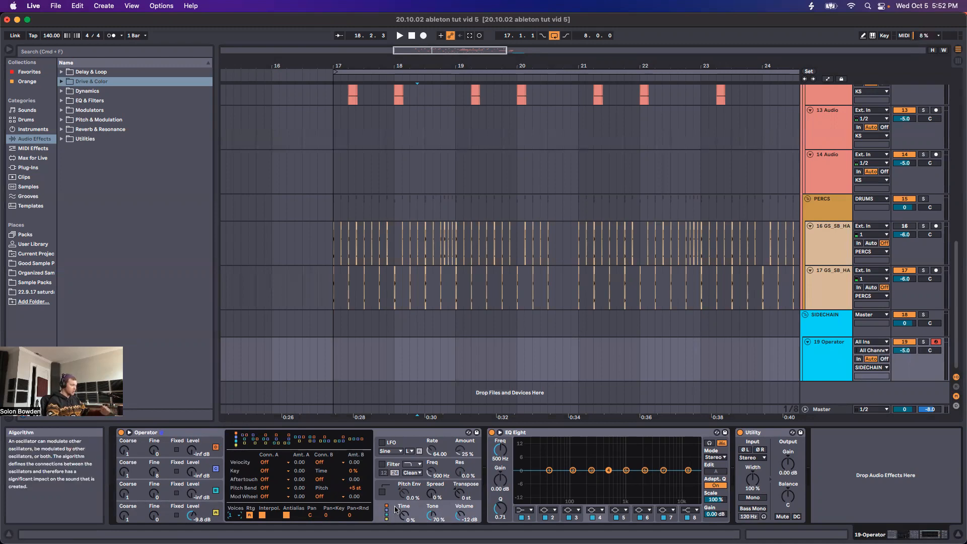
- Set the Operator's pitch bend amount to +12 st and show its pitch envelope and glide settings
click(354, 488)
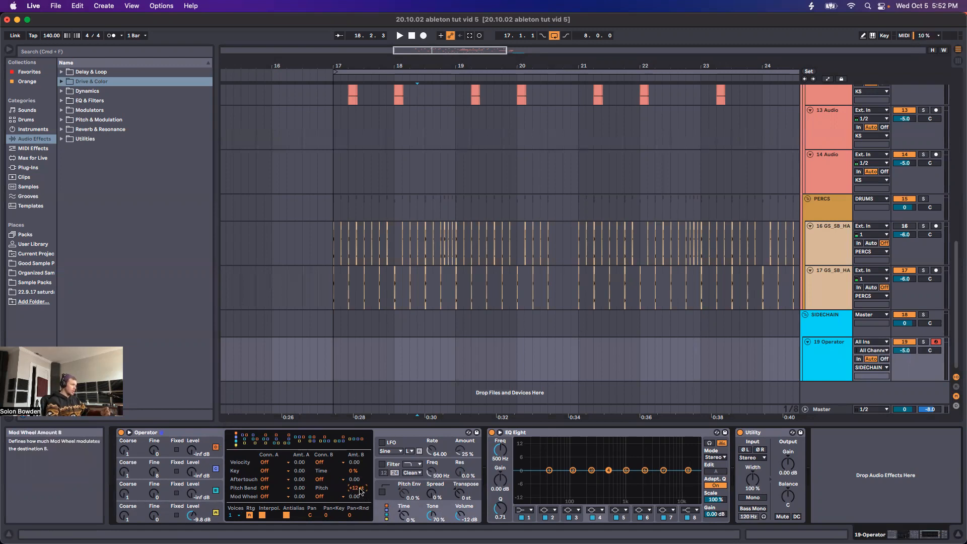
scroll(361, 490, up, 12)
click(394, 492)
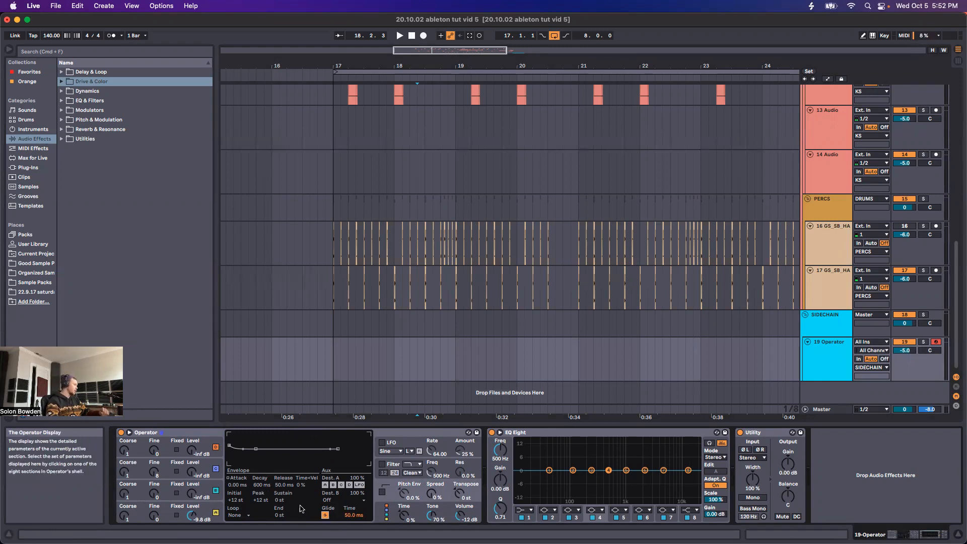
- Add several low partials of decreasing height to oscillator A's sine in the waveform editor, making it a User wave
click(206, 507)
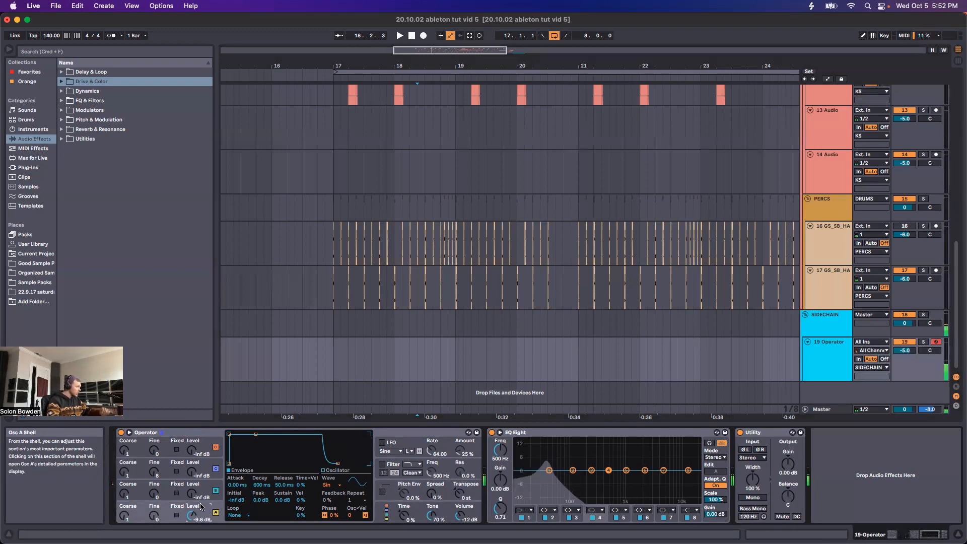
click(323, 470)
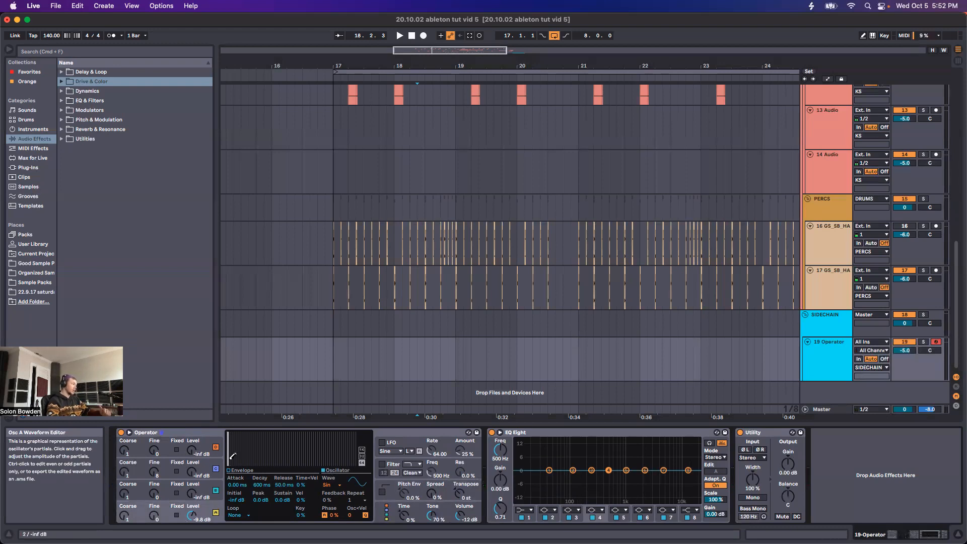
drag(232, 454, 240, 457)
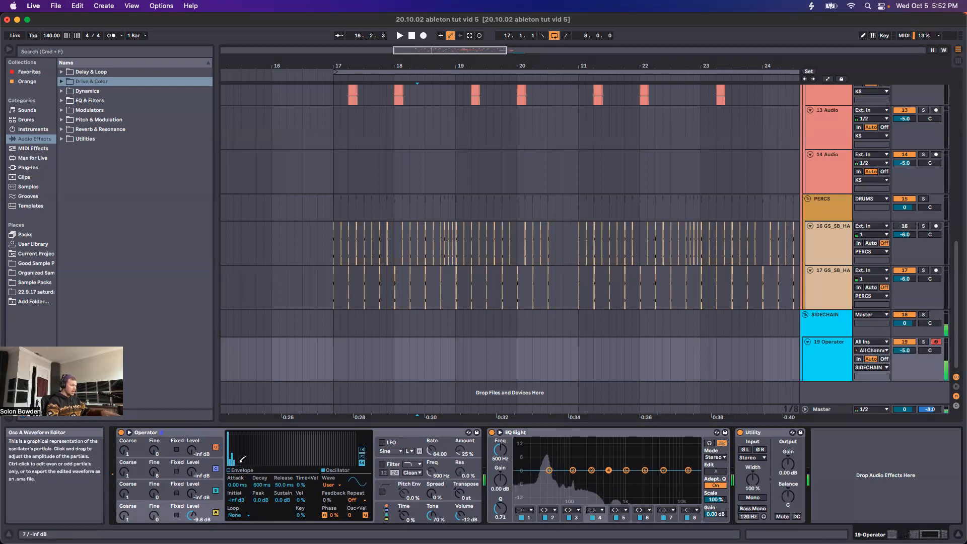
drag(237, 462, 230, 456)
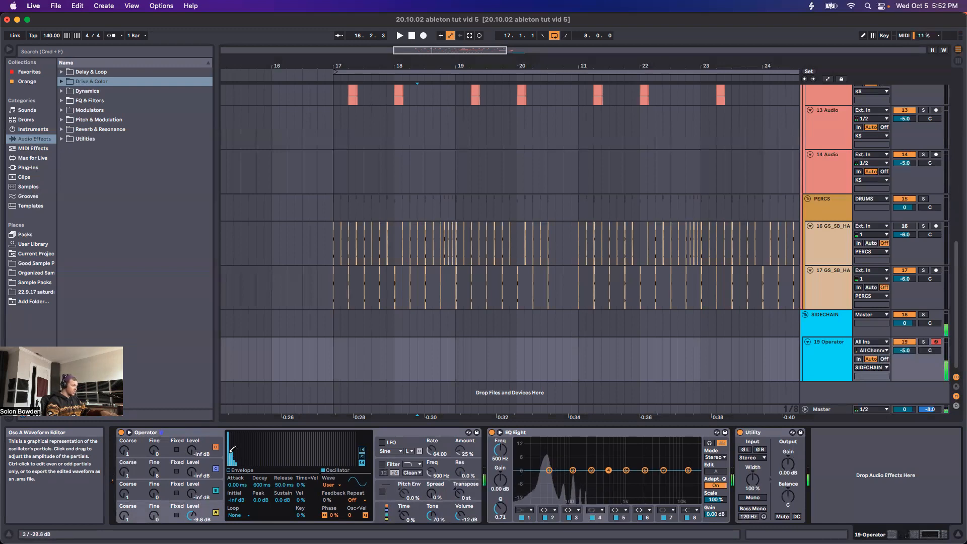
drag(234, 460, 235, 457)
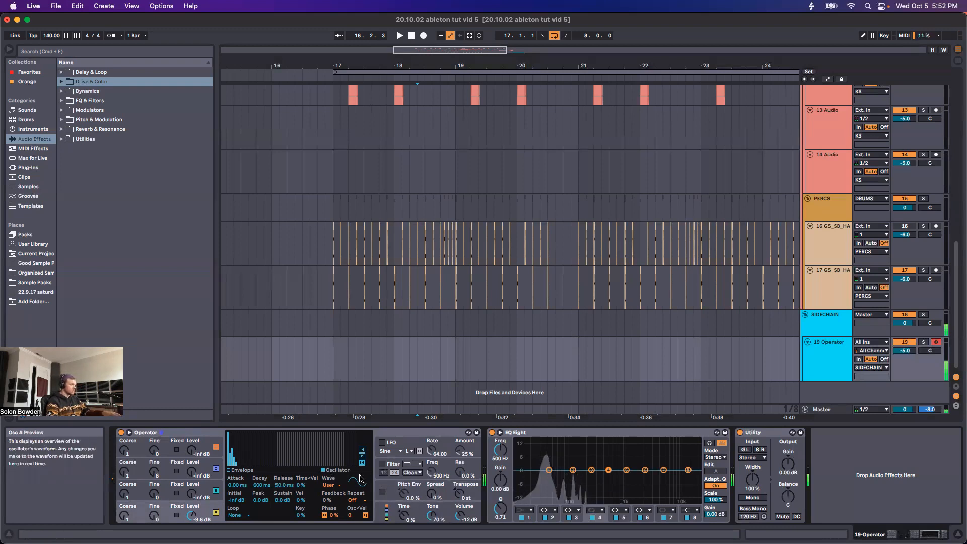
click(240, 449)
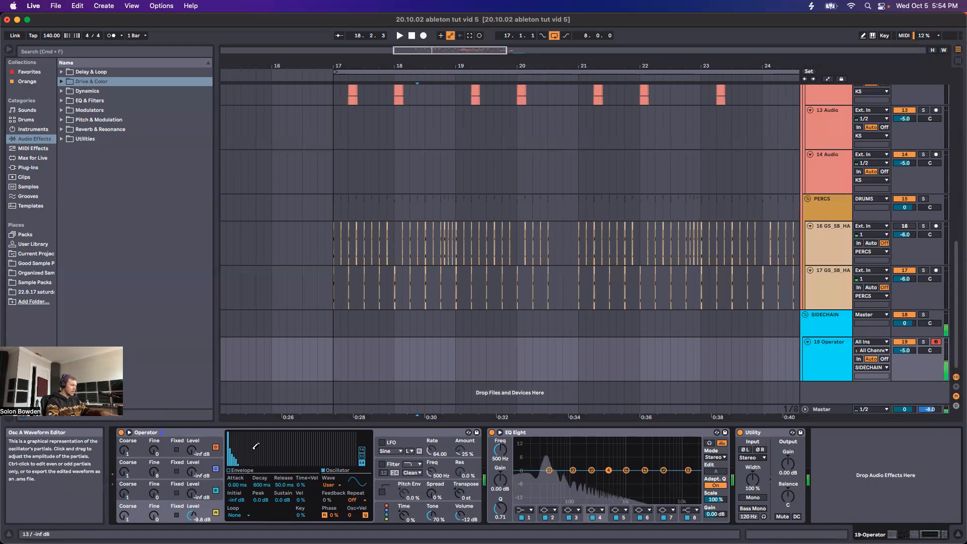
drag(231, 449, 232, 451)
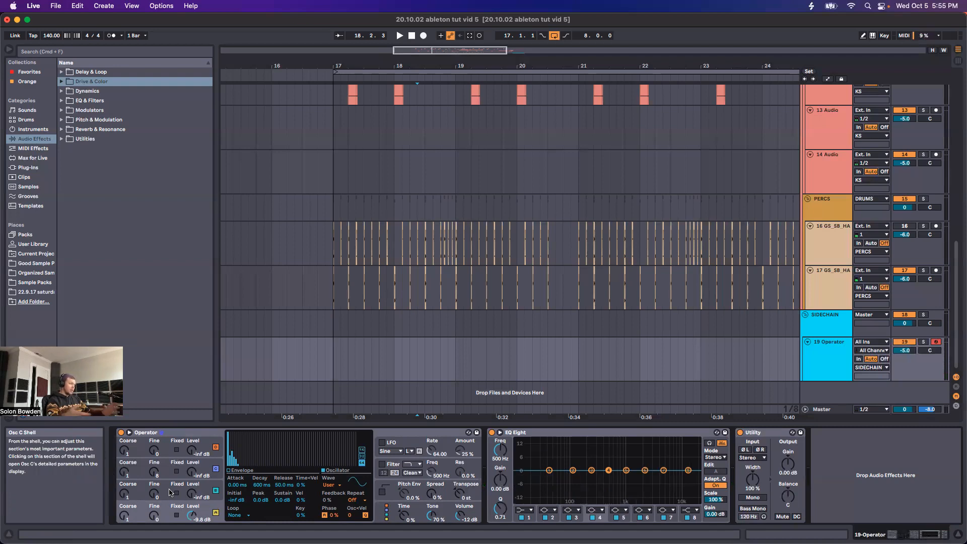
- Compare several of the Operator's algorithms and select the second-to-last one, with A, B and C side by side and D above C
click(157, 467)
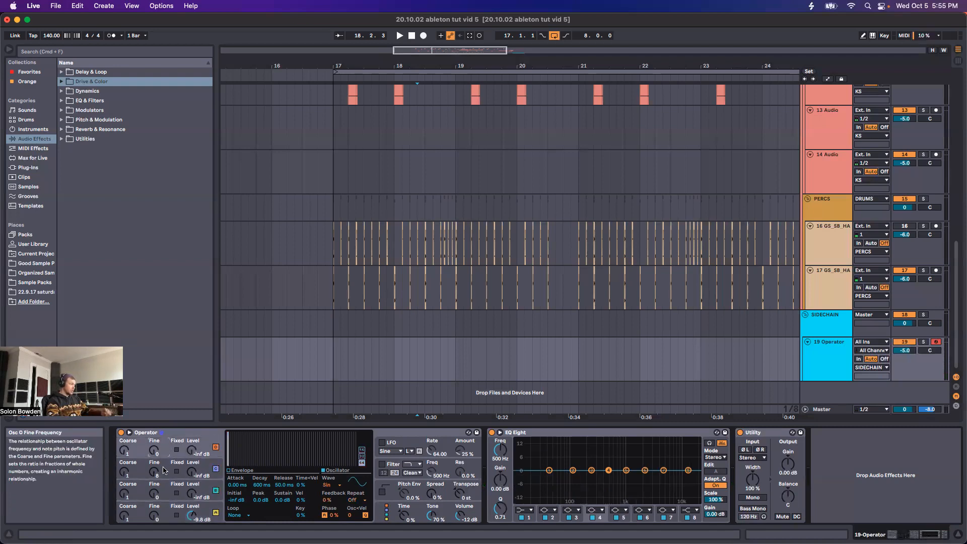
click(168, 511)
click(379, 512)
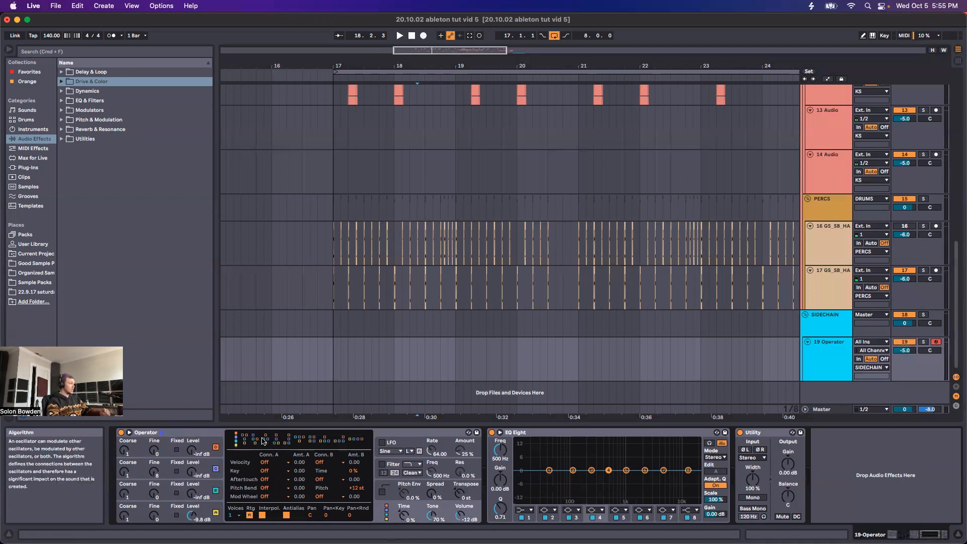
click(357, 442)
click(339, 442)
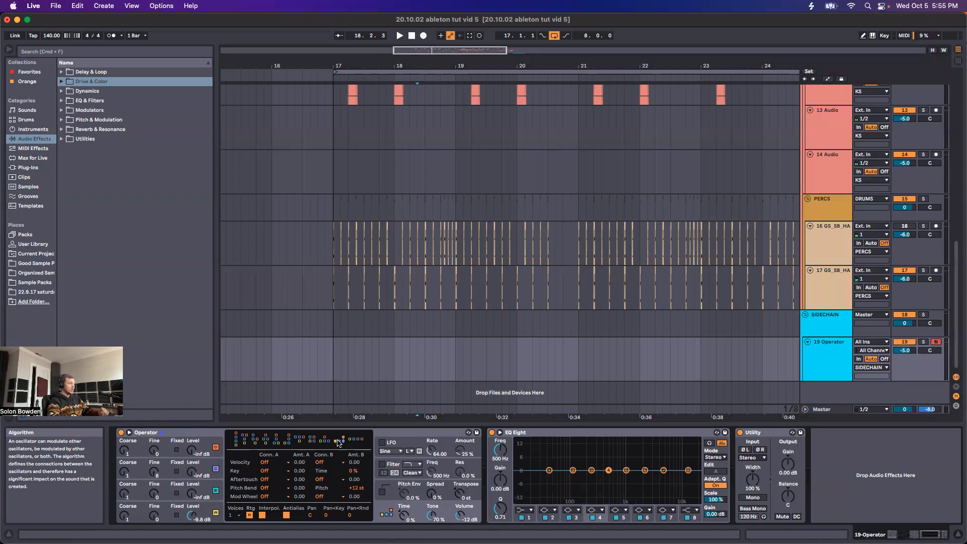
click(287, 444)
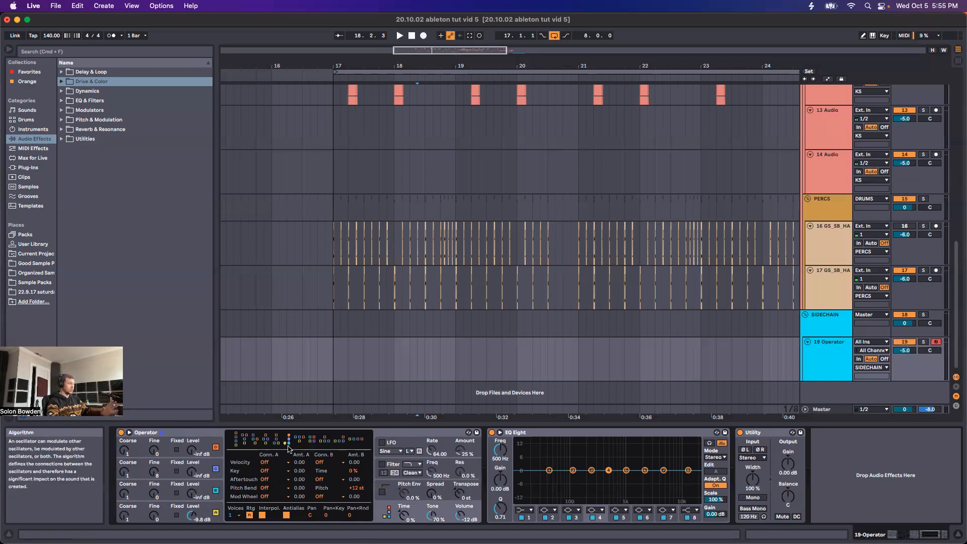
click(354, 440)
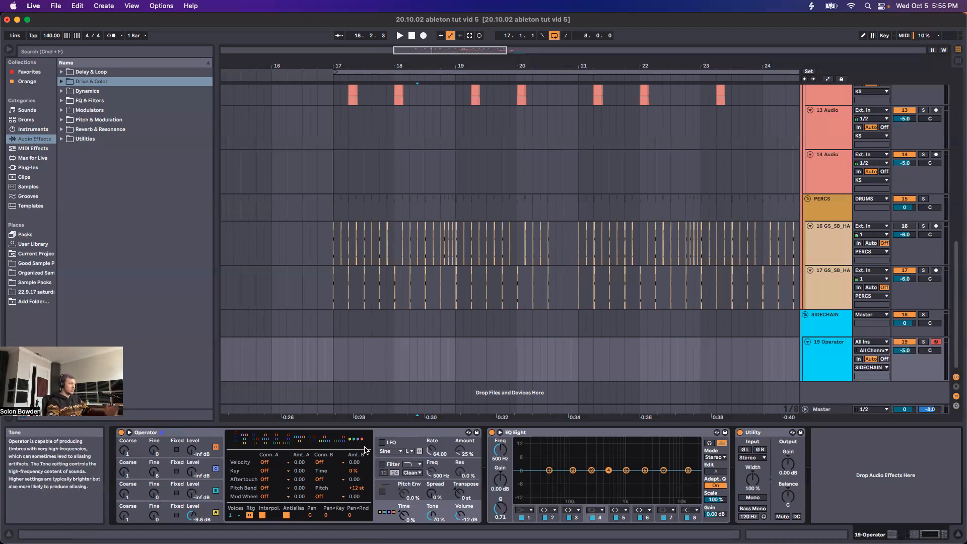
click(344, 440)
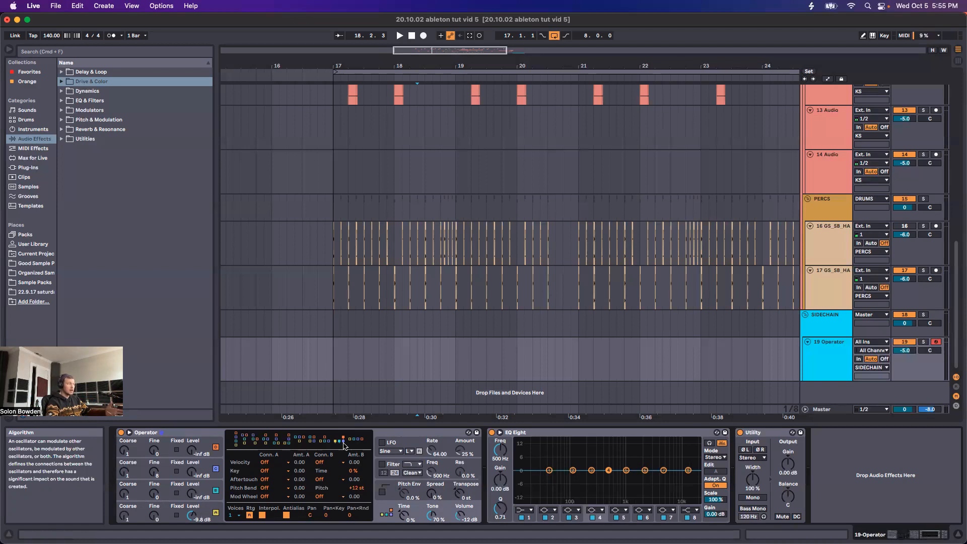
click(288, 443)
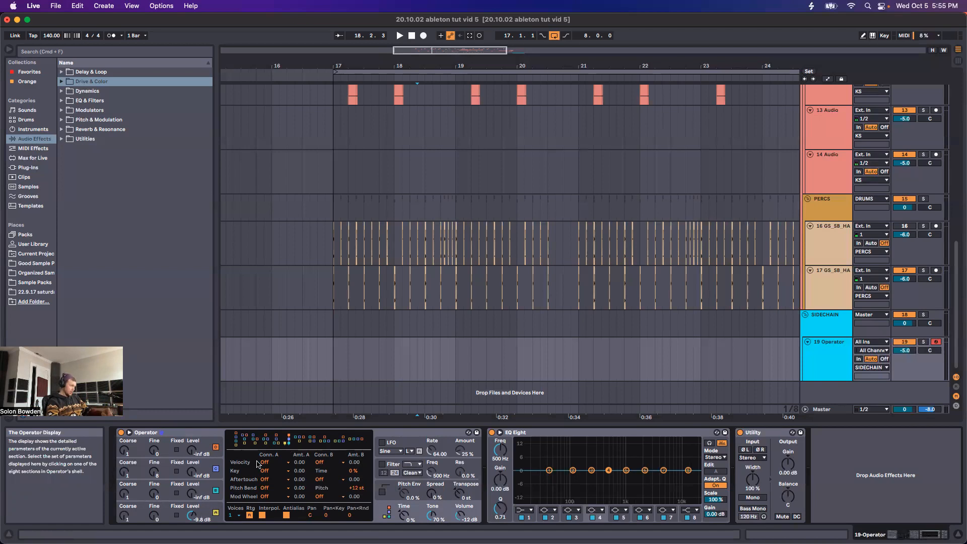
click(342, 442)
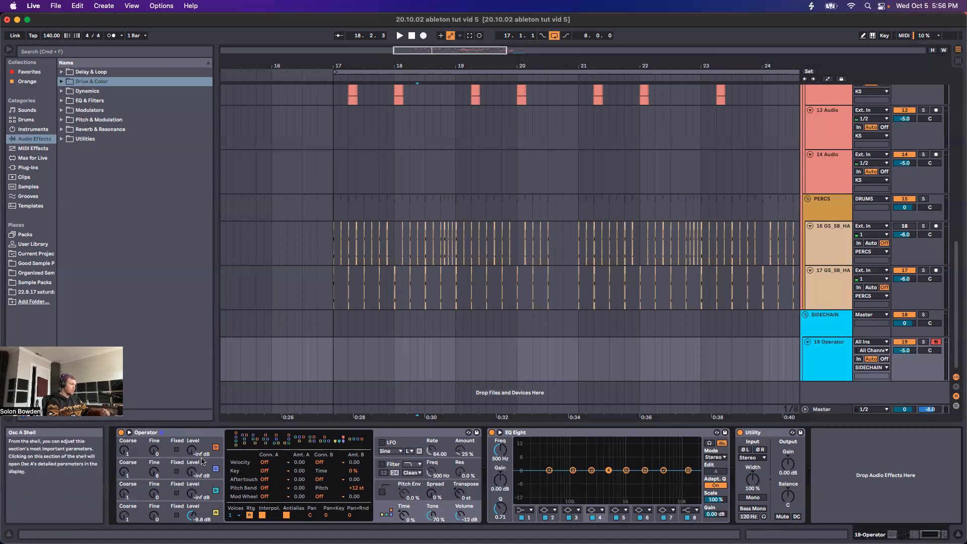
- Set oscillator B's waveform to Saw D
click(208, 491)
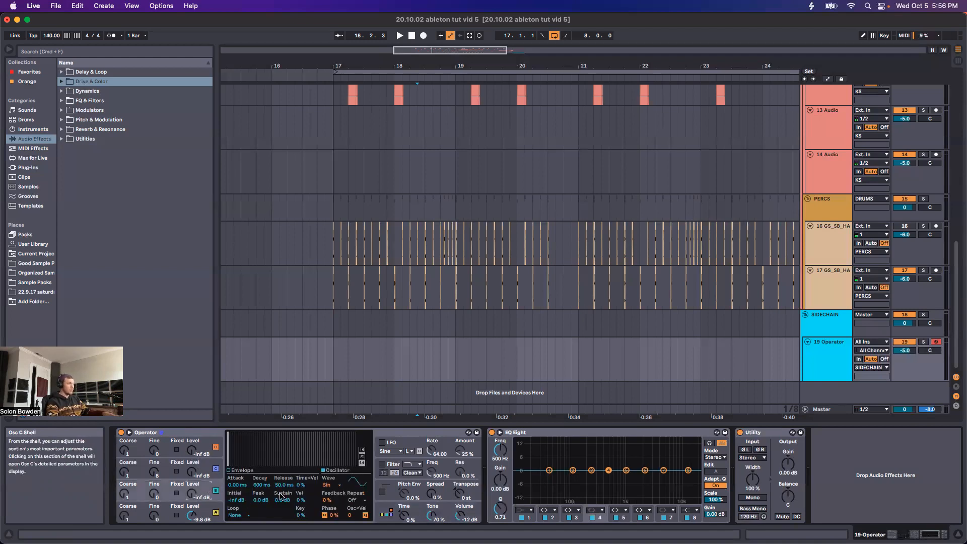
click(327, 486)
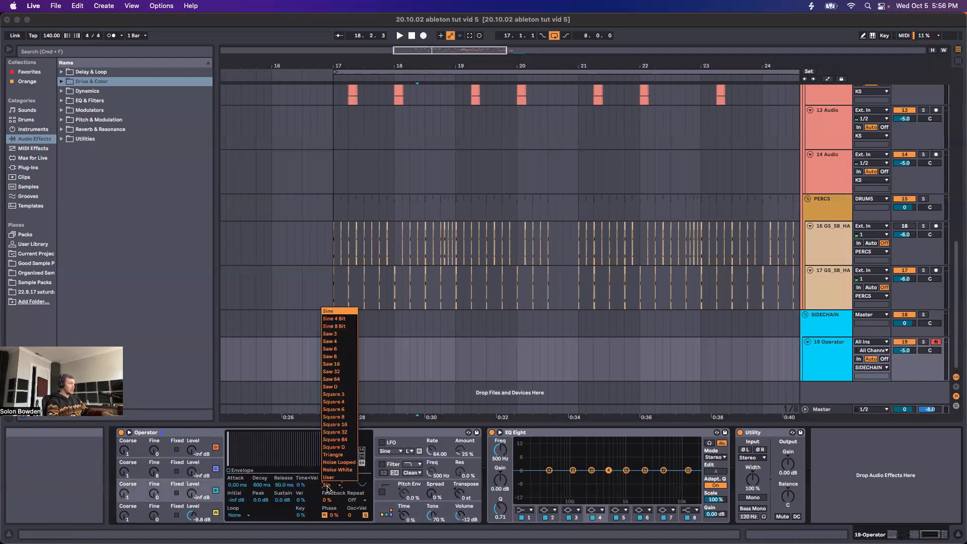
click(328, 389)
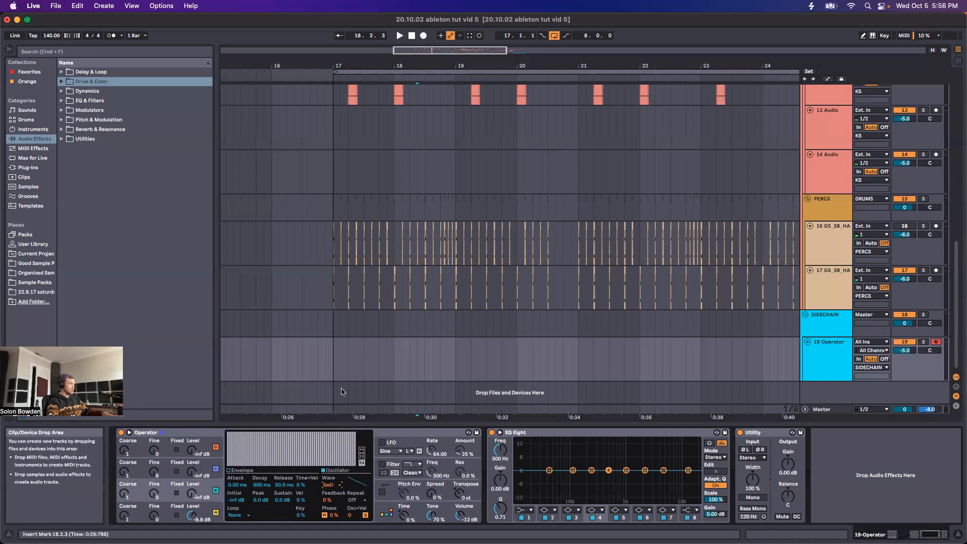
click(332, 486)
click(333, 486)
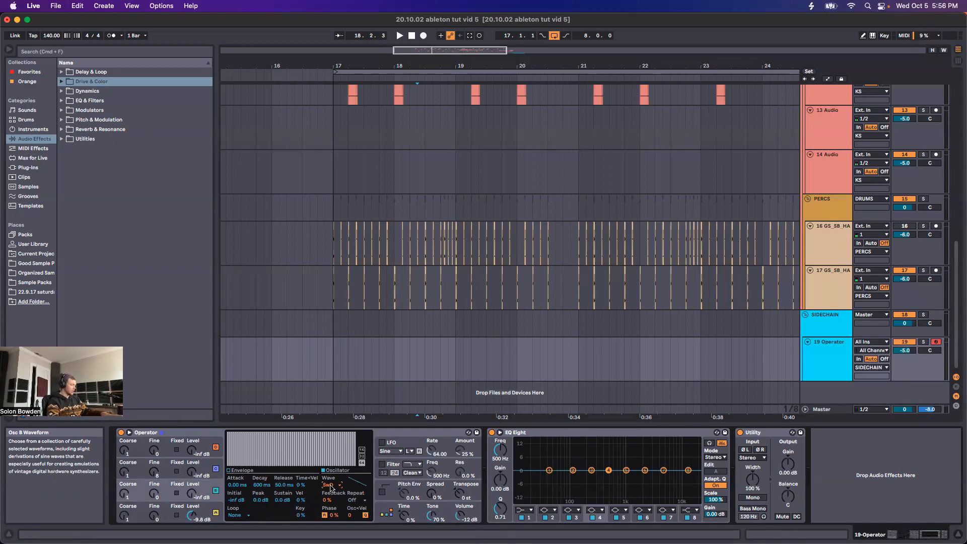
- Compare oscillator B's level at about -20 dB, -26 dB and -inf dB, and leave it at -28 dB
drag(192, 493, 192, 485)
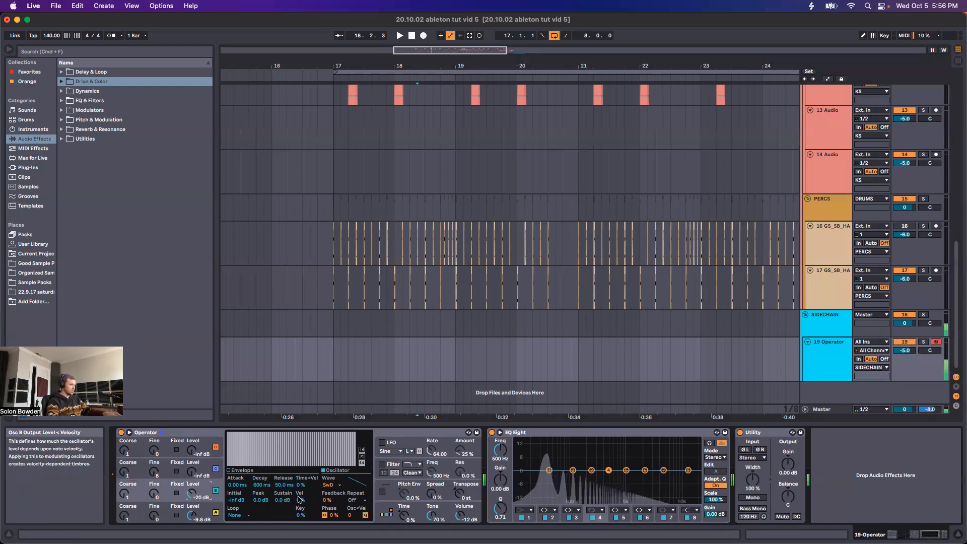
drag(191, 493, 189, 497)
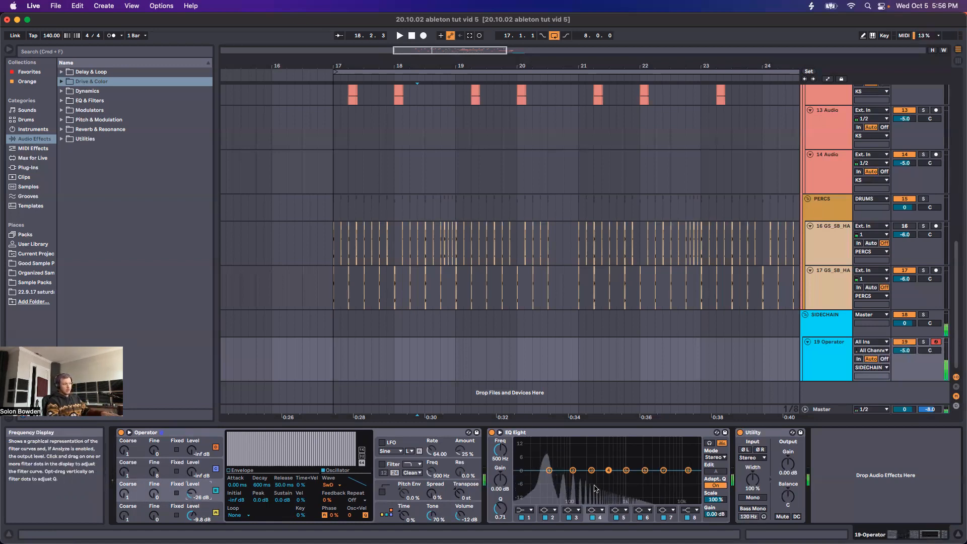
drag(192, 493, 191, 527)
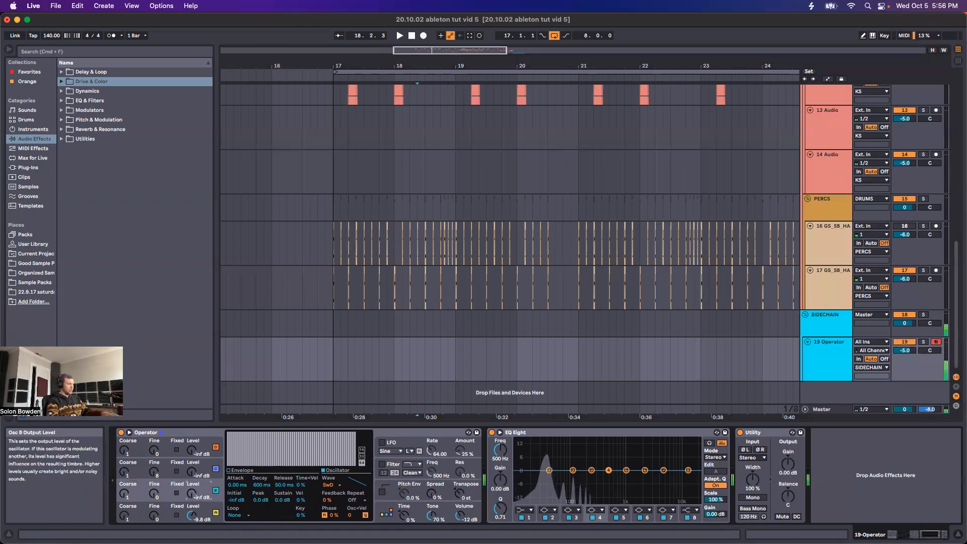
drag(192, 493, 192, 480)
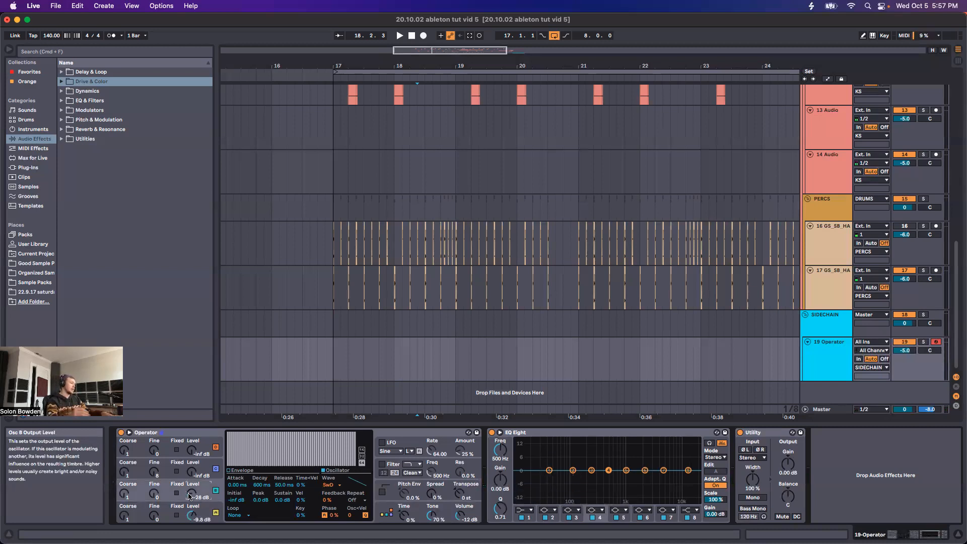
click(383, 464)
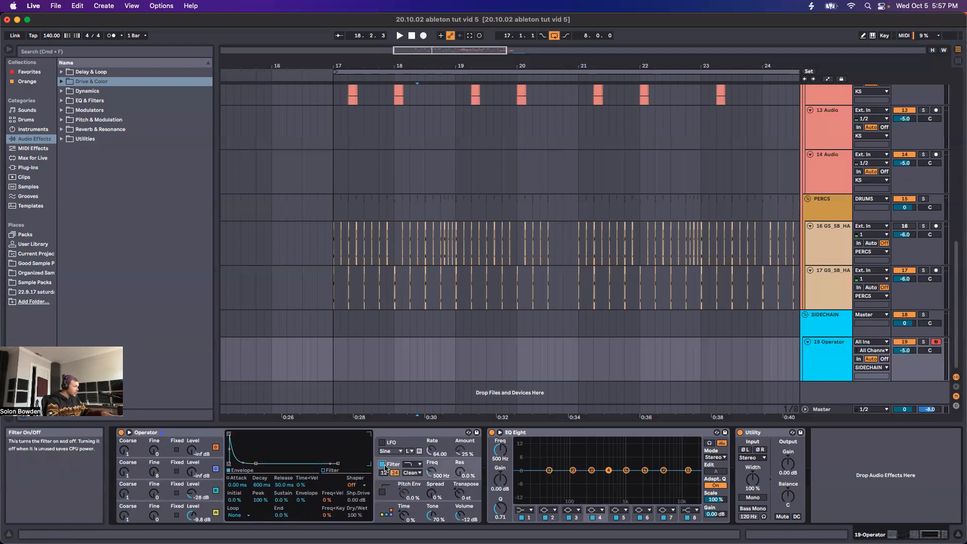
click(335, 470)
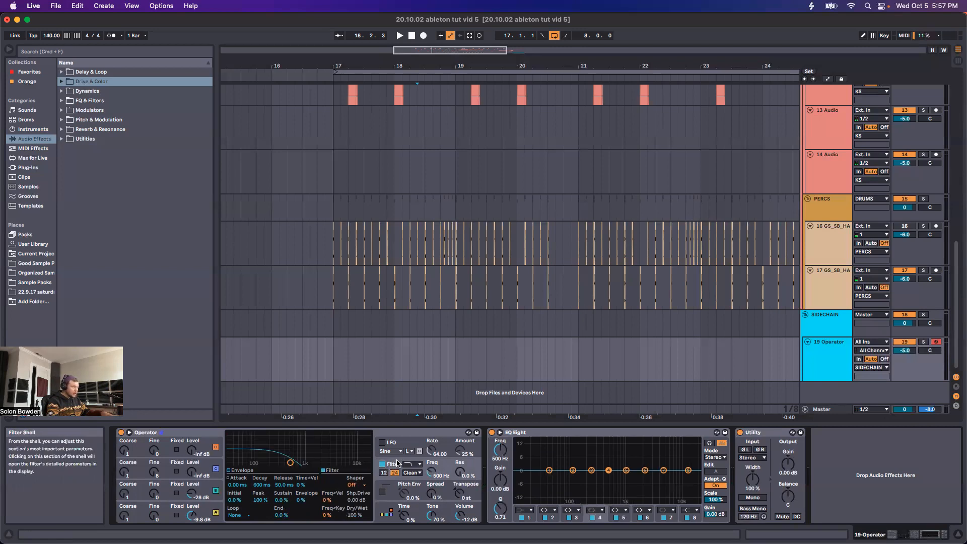
click(381, 464)
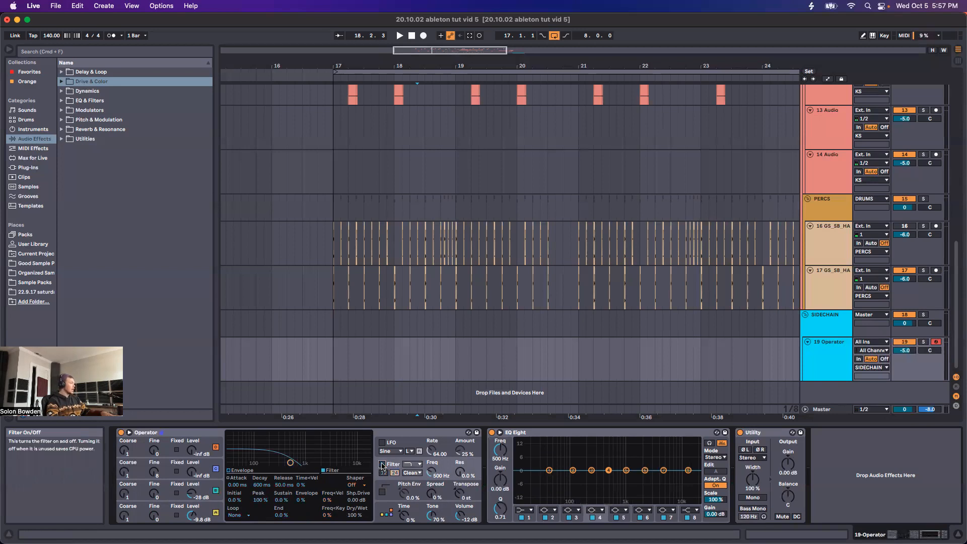
- Set oscillator C's coarse frequency to 4 and its level to about -26 dB, oscillator D's level to -11 dB and oscillator B's level to -20 dB
click(192, 493)
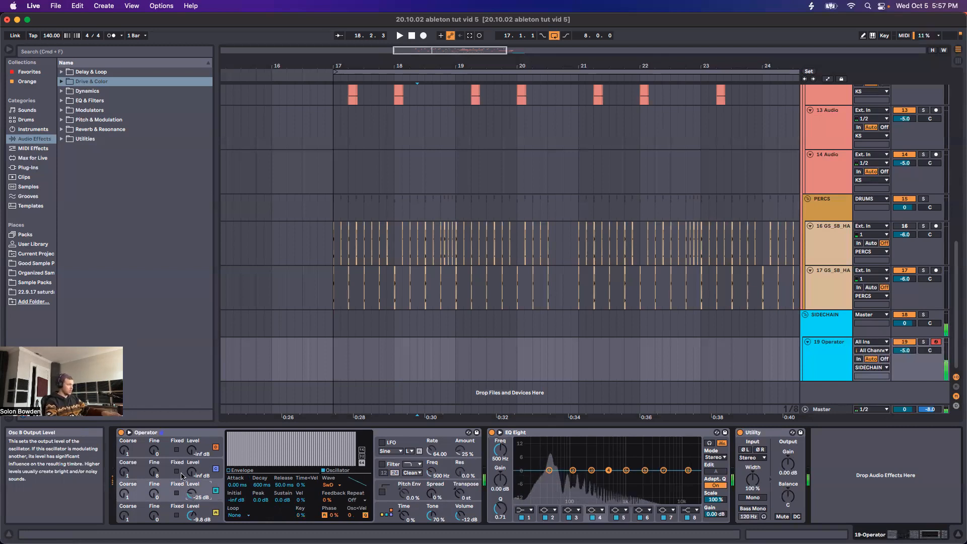
click(165, 474)
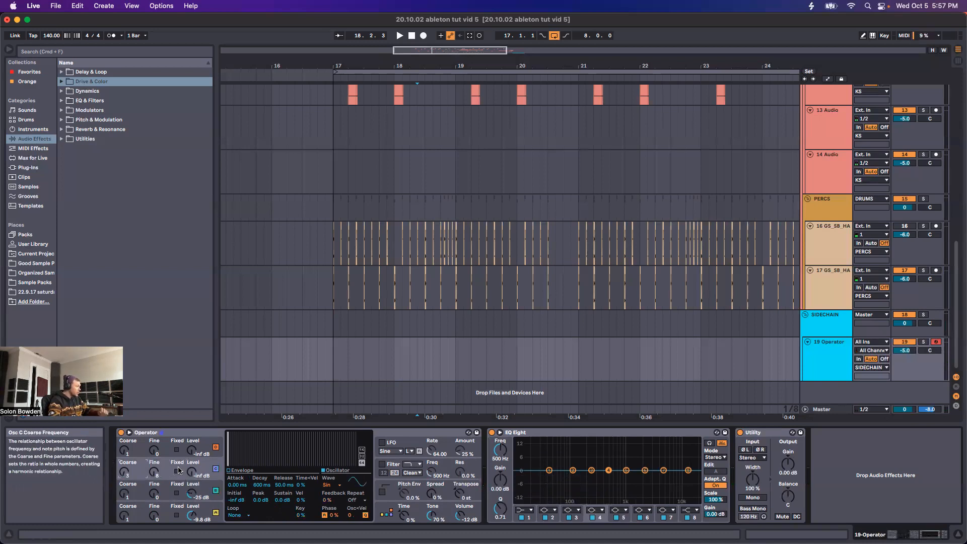
drag(191, 472, 193, 438)
click(193, 449)
drag(124, 471, 124, 465)
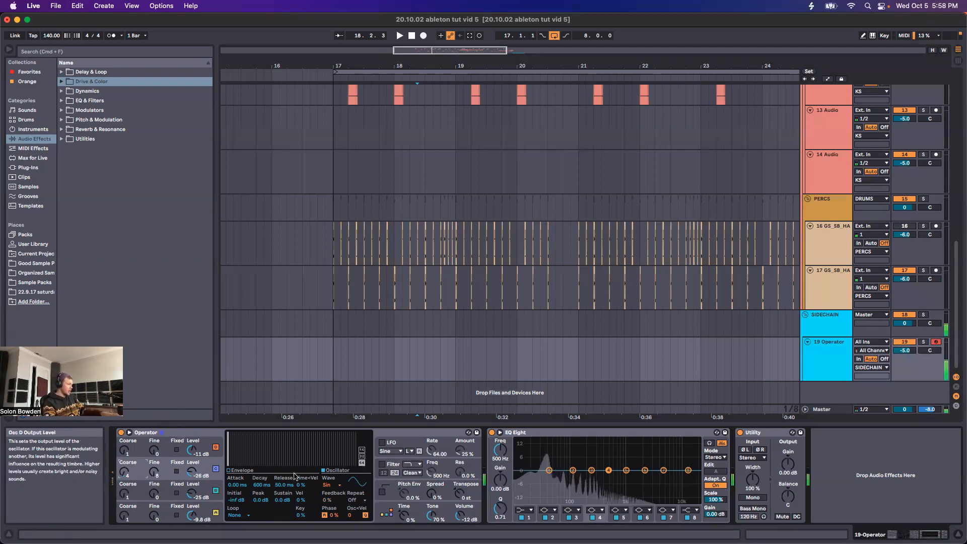
drag(195, 496, 195, 498)
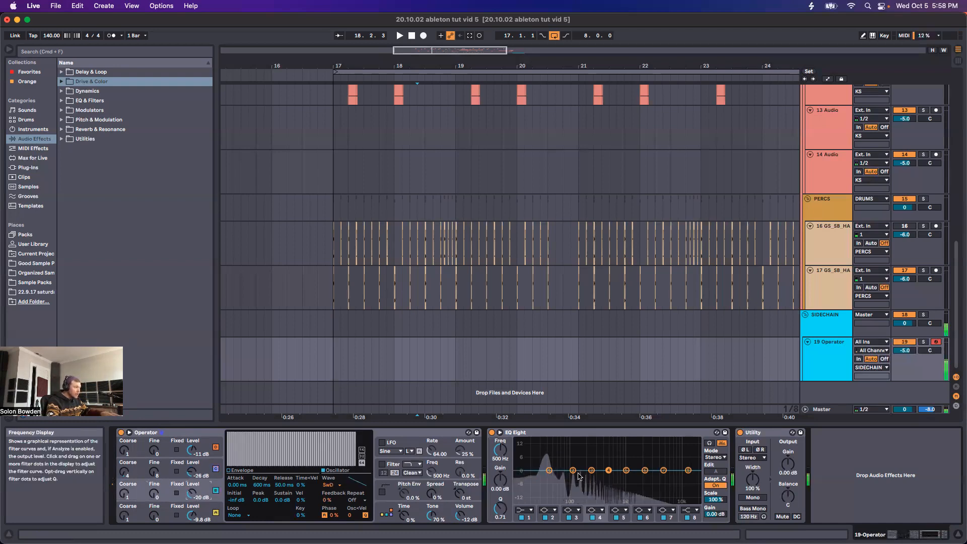
- Dip EQ Eight's band 2 by about 2.11 dB near 119 Hz and lower band 8's frequency to about 1.86 kHz
drag(573, 470, 577, 475)
drag(688, 470, 640, 470)
drag(577, 474, 575, 475)
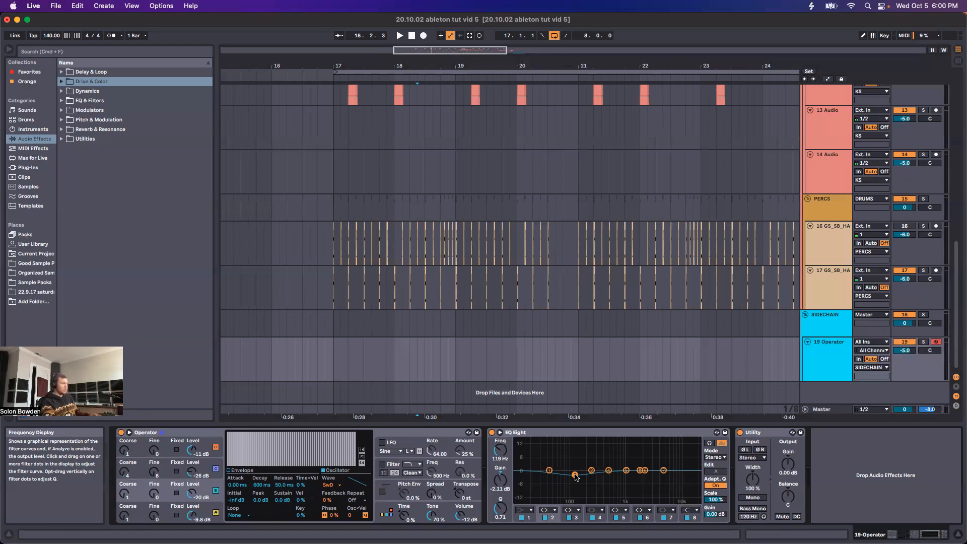
- Review oscillator A's custom partials and oscillator B's saw waveform in the Operator
click(447, 433)
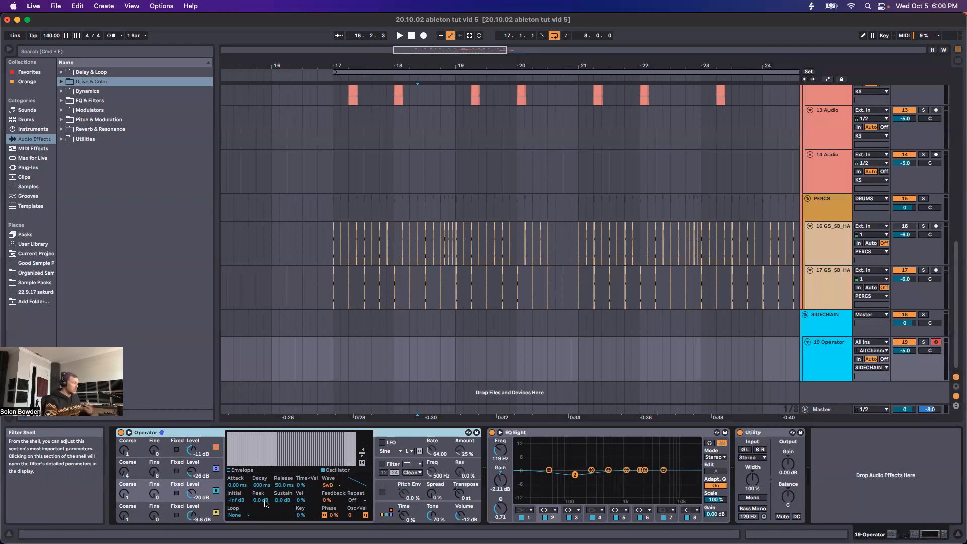
click(165, 515)
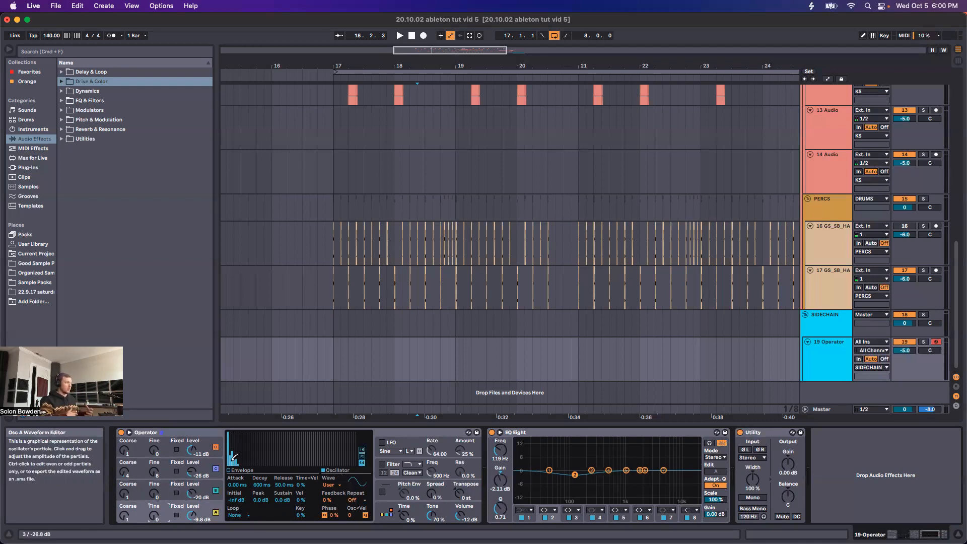
click(175, 483)
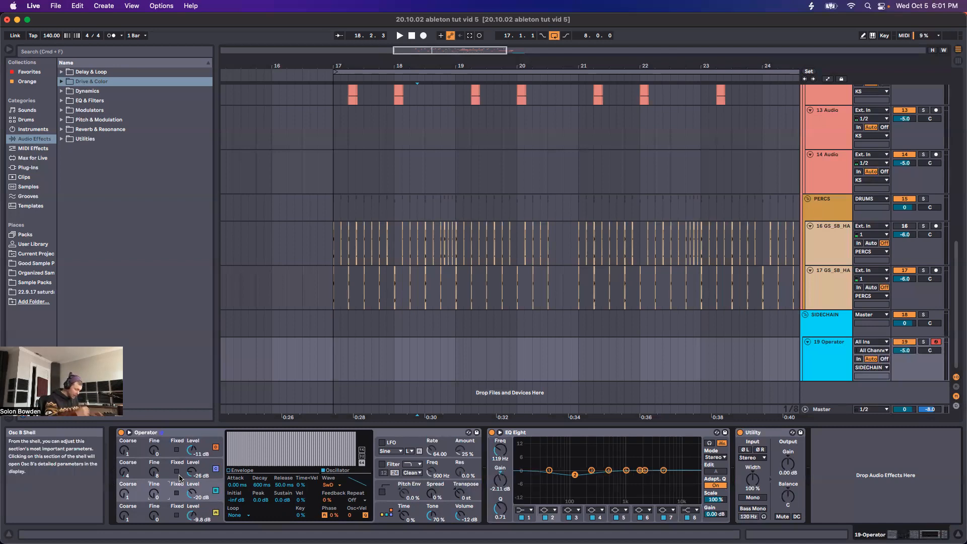
- Add a second EQ Eight to the Operator track and place it between the existing EQ Eight and Utility
key(super+f)
text(eq eight)
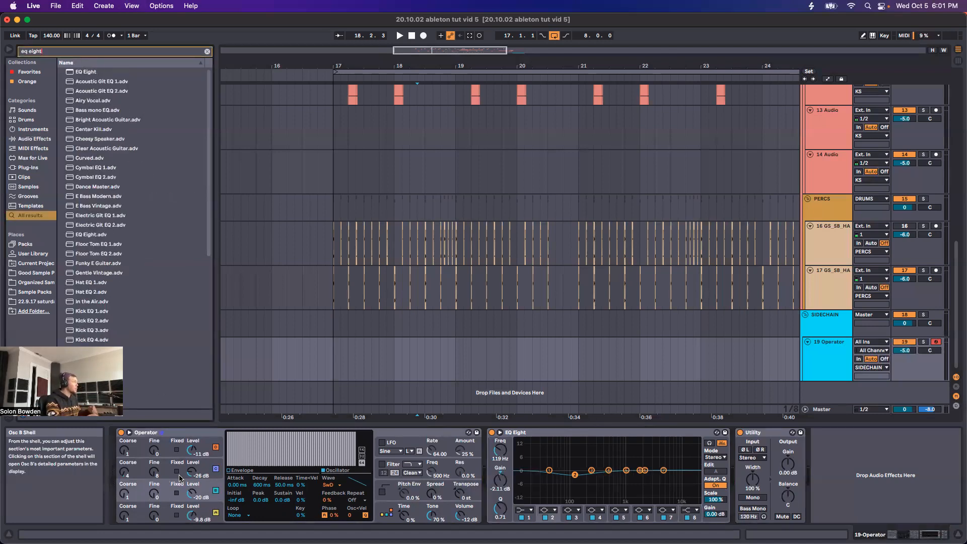
key(Down)
key(Return)
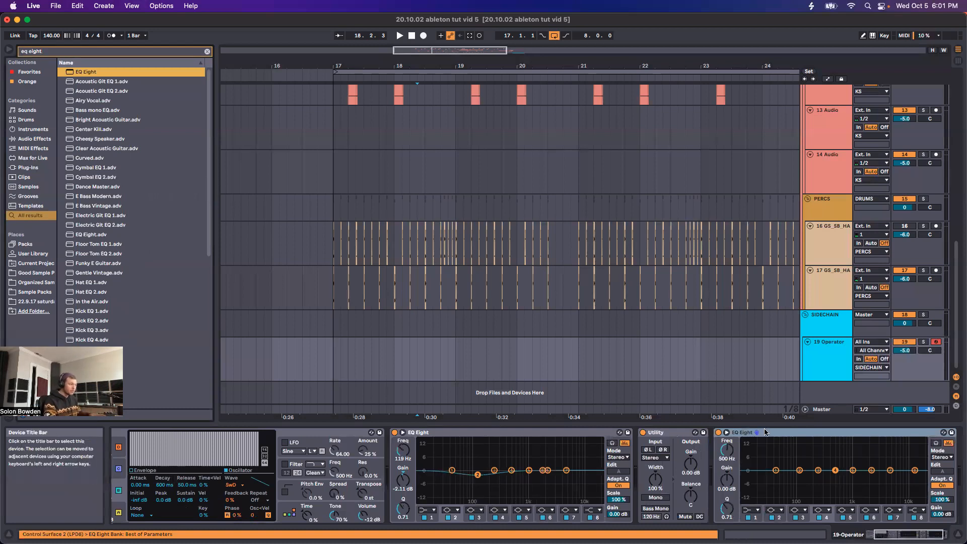
drag(765, 432, 637, 433)
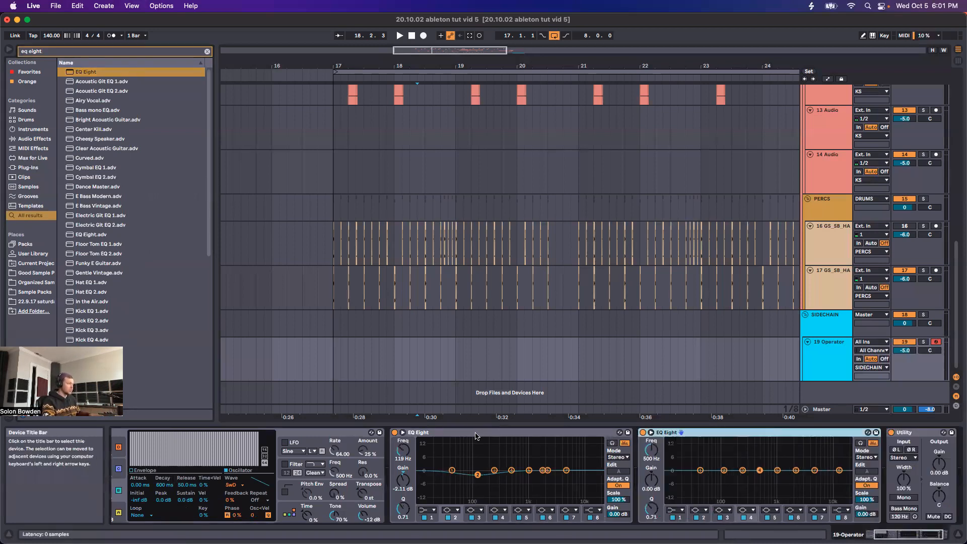
- Reset band 2's gain on the first EQ Eight and delete the second EQ Eight
drag(403, 480, 403, 484)
key(Delete)
click(694, 434)
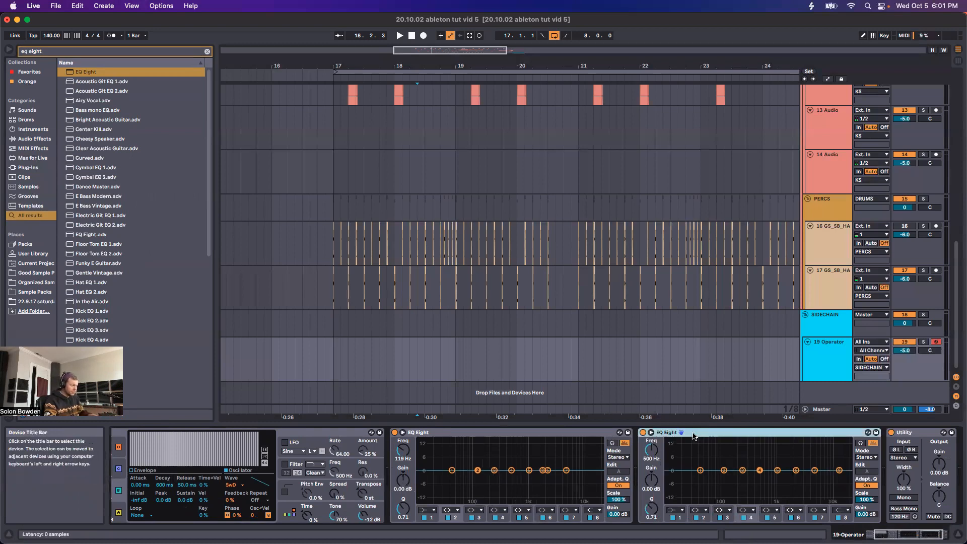
key(Delete)
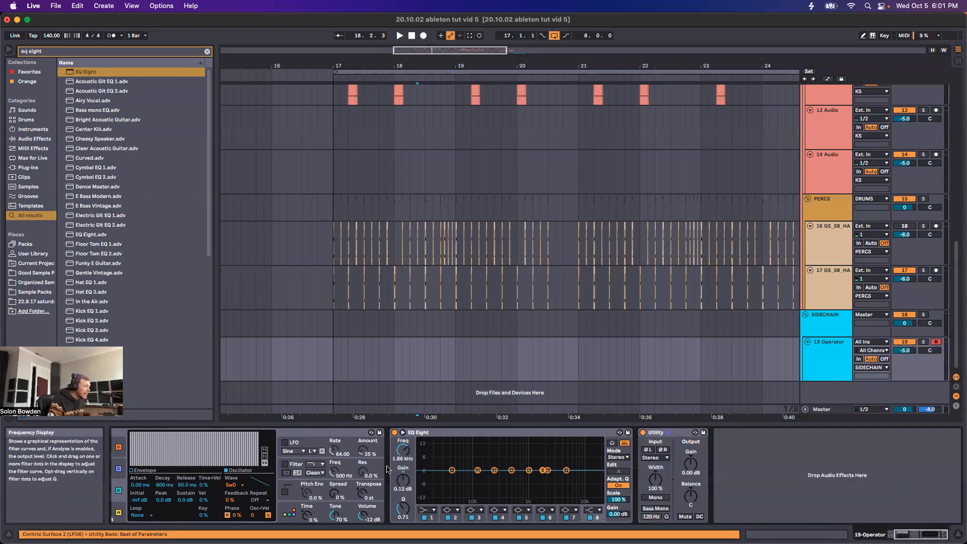
- Raise EQ Eight's band 8 frequency to about 8.28 kHz and make band 1 a 48 dB/octave low cut
drag(403, 454, 403, 433)
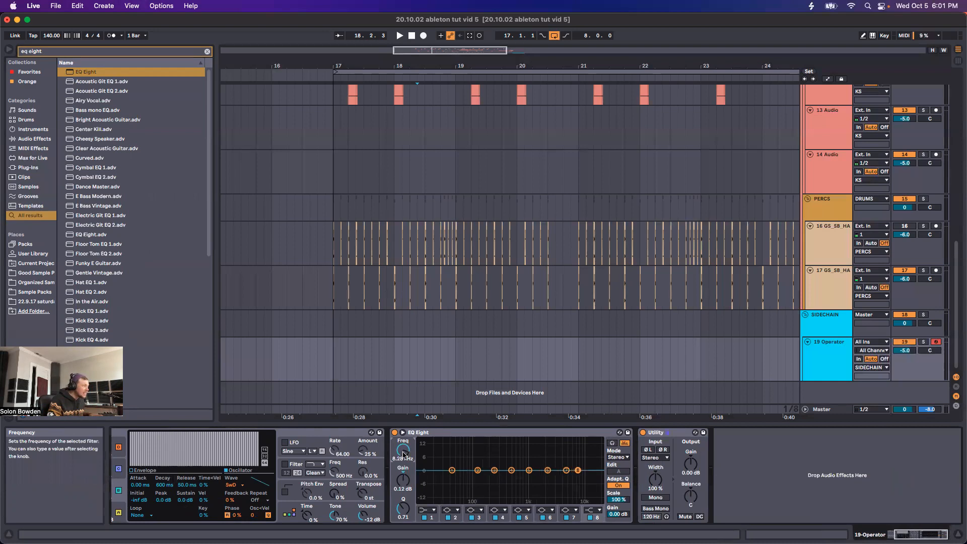
click(423, 510)
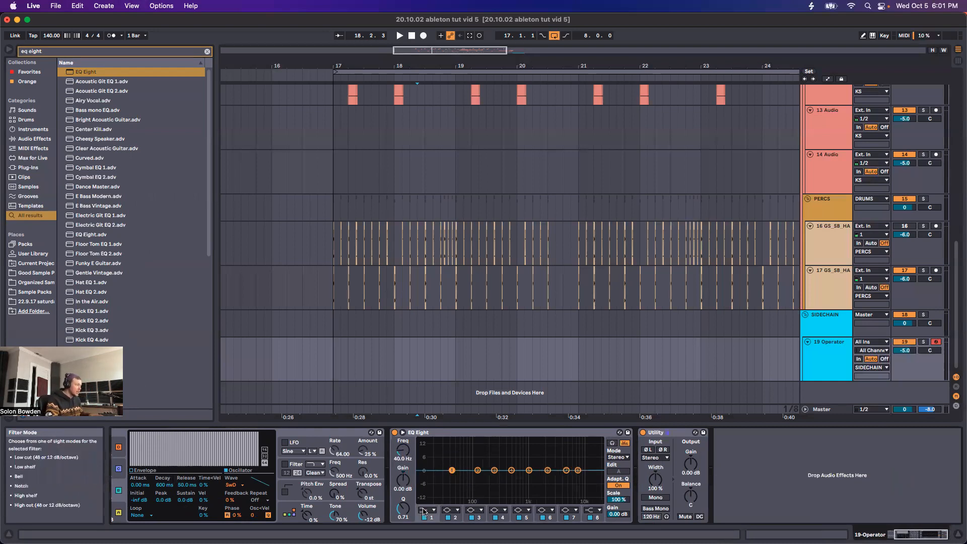
click(426, 510)
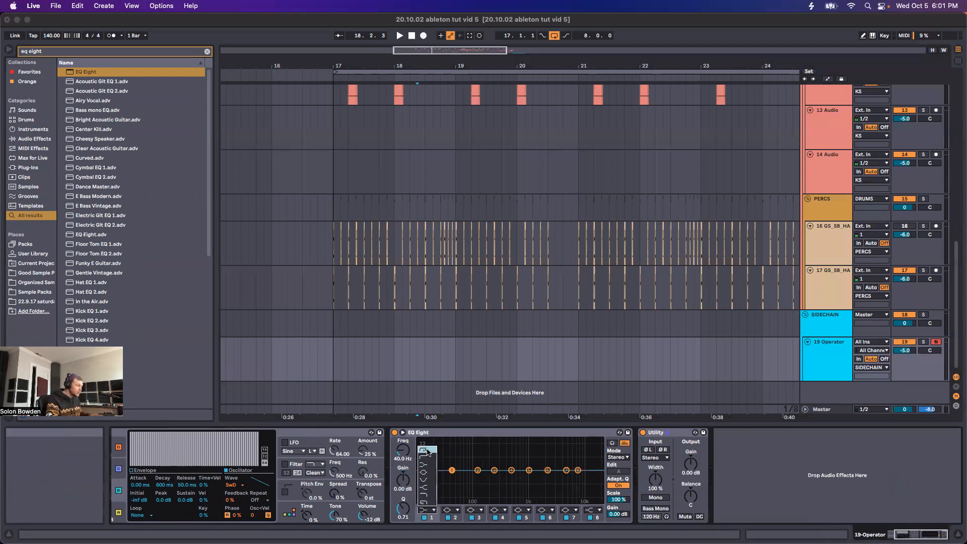
click(427, 451)
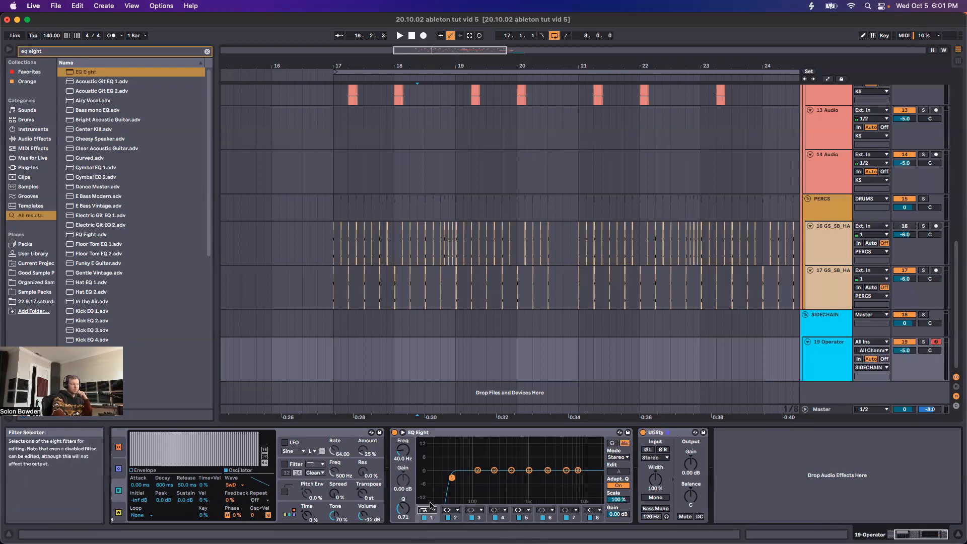
- Group the EQ Eight into an Audio Effect Rack and show the rack's chain list
click(455, 436)
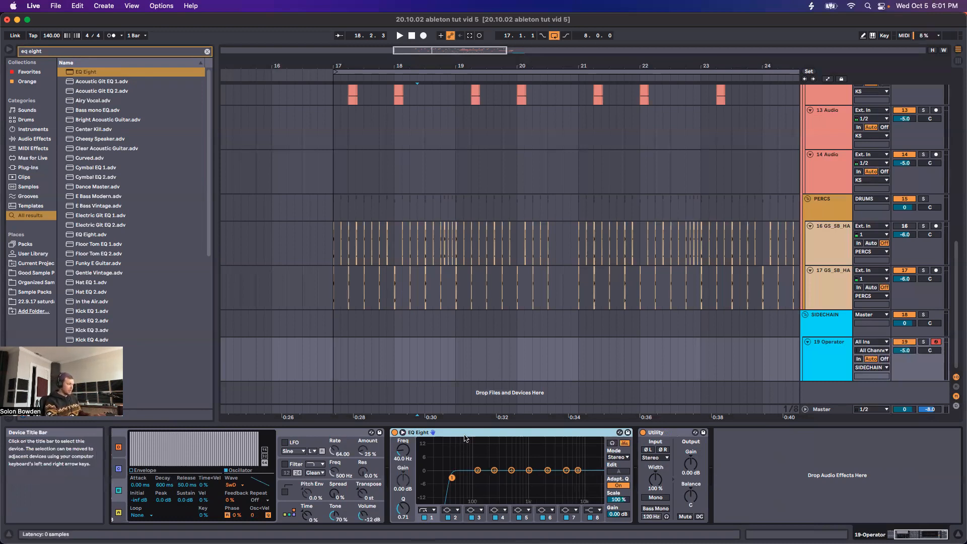
key(super+g)
right_click(478, 433)
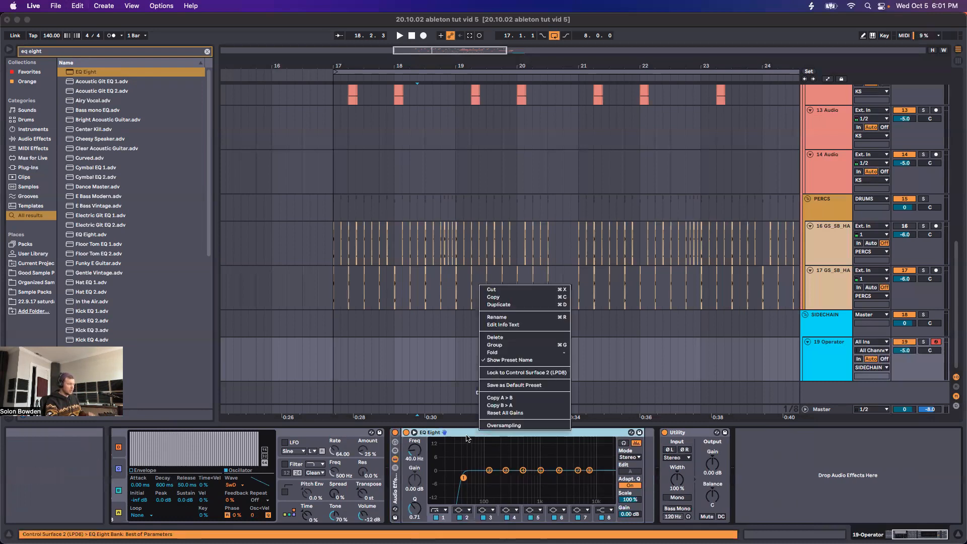
click(681, 436)
right_click(681, 436)
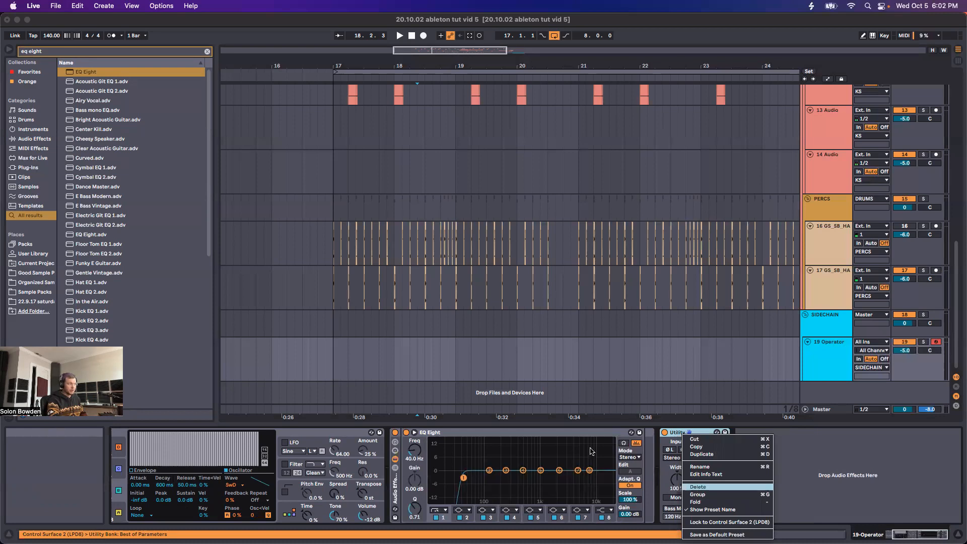
click(703, 495)
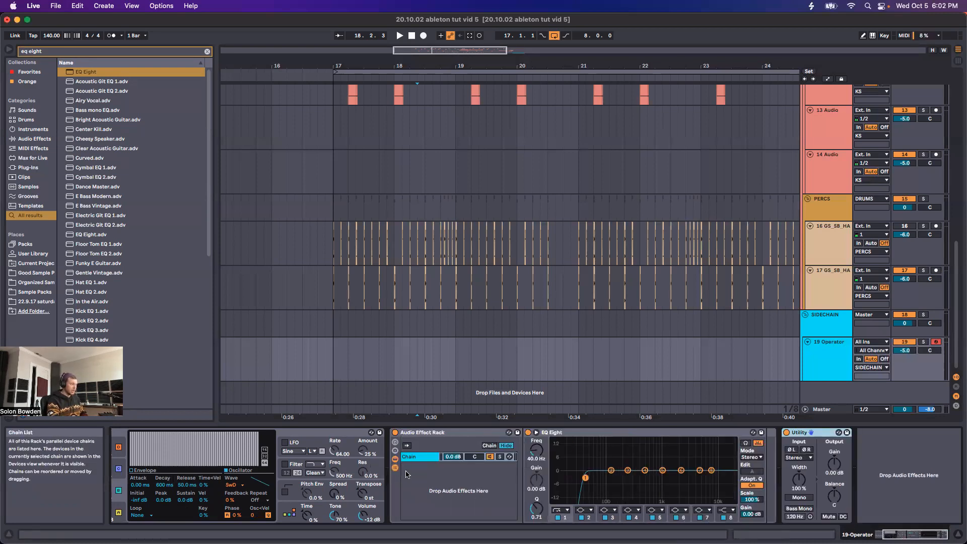
- Create a second chain in the Audio Effect Rack and load an EQ Eight onto it
click(410, 458)
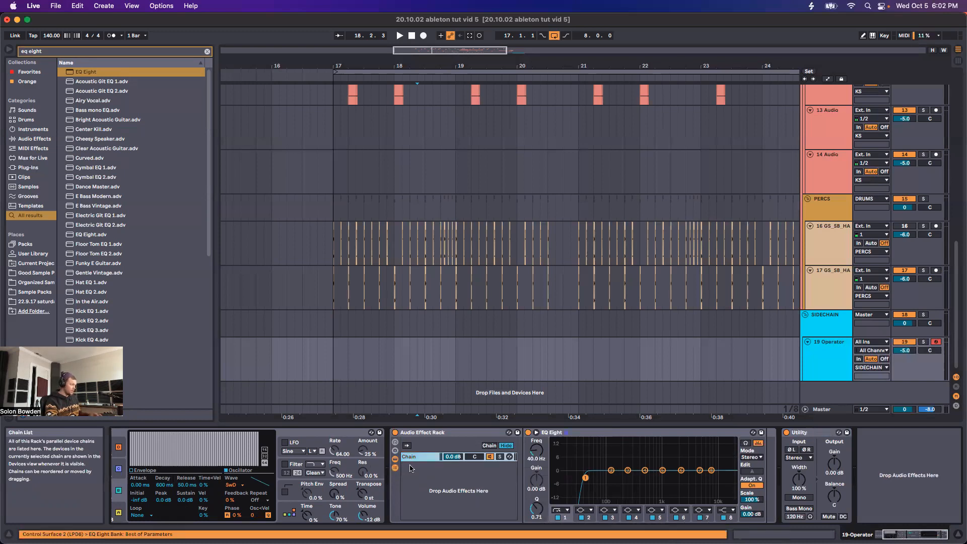
right_click(410, 471)
click(414, 473)
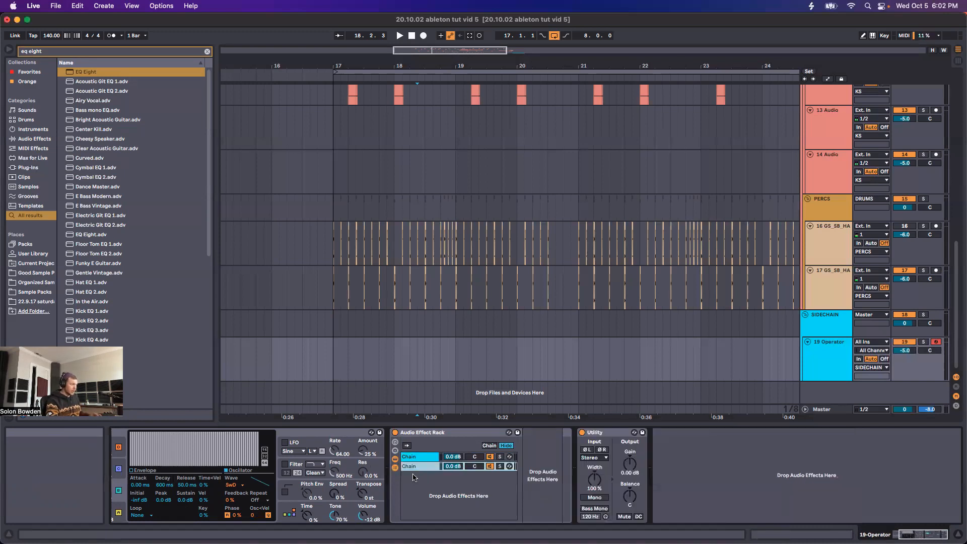
key(super+f)
text(eq eight)
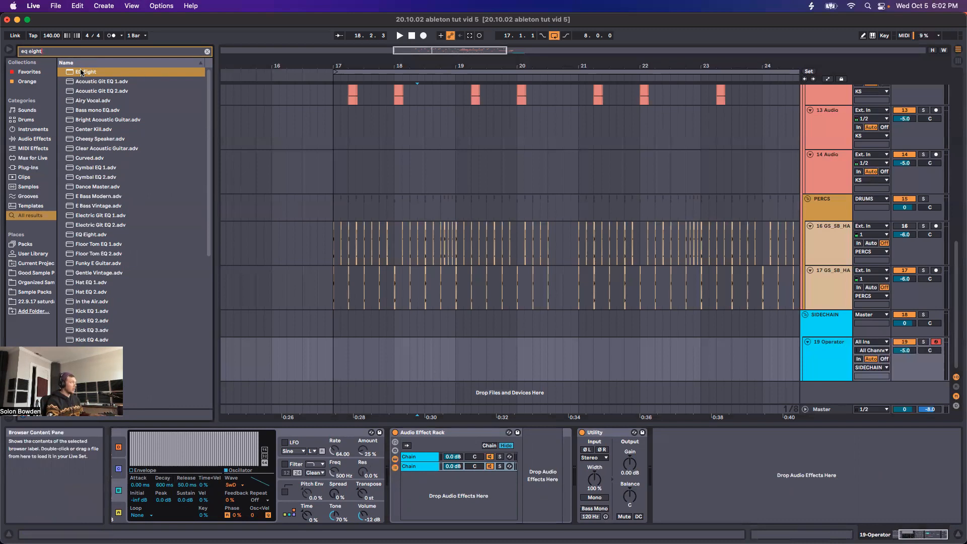
drag(77, 74, 546, 469)
- Make band 8 of the second chain's EQ Eight a 48 dB/octave high cut
click(724, 470)
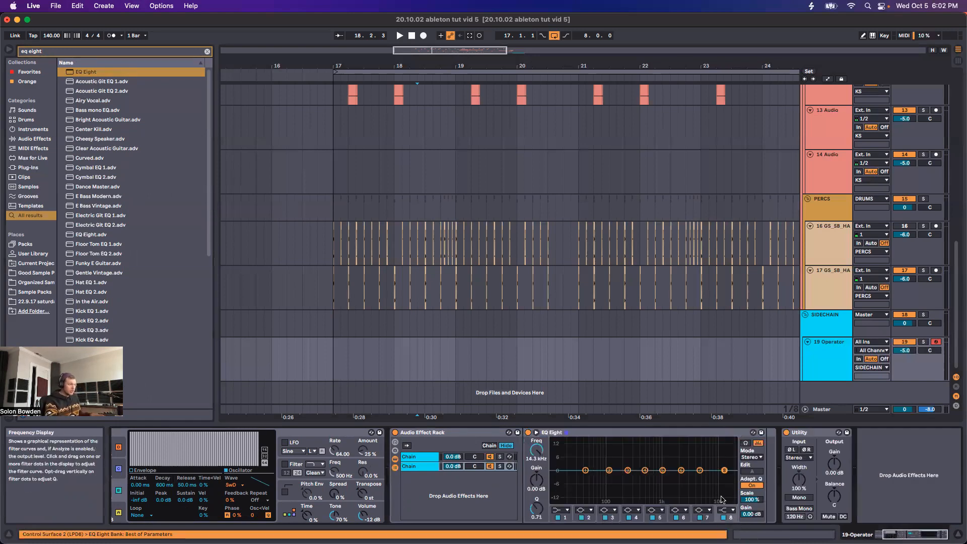
click(722, 508)
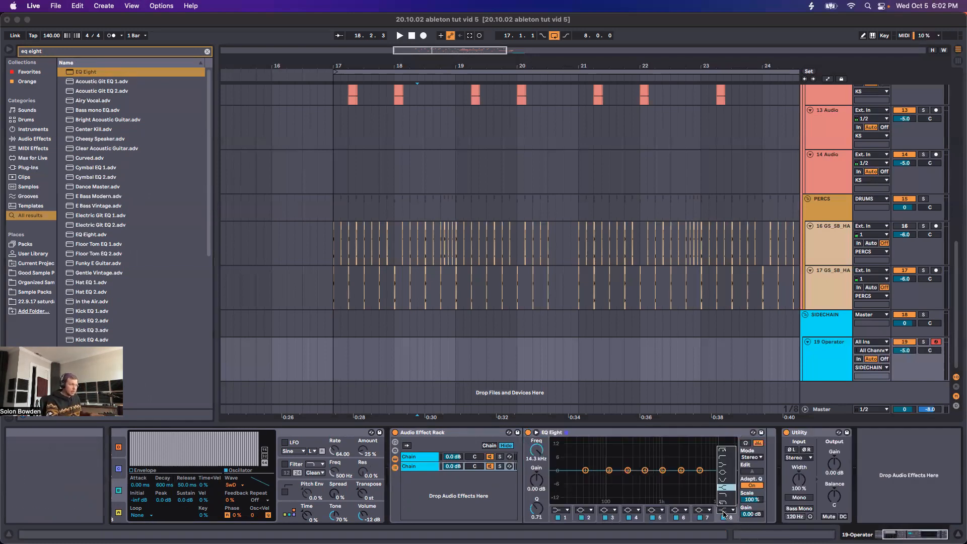
click(725, 488)
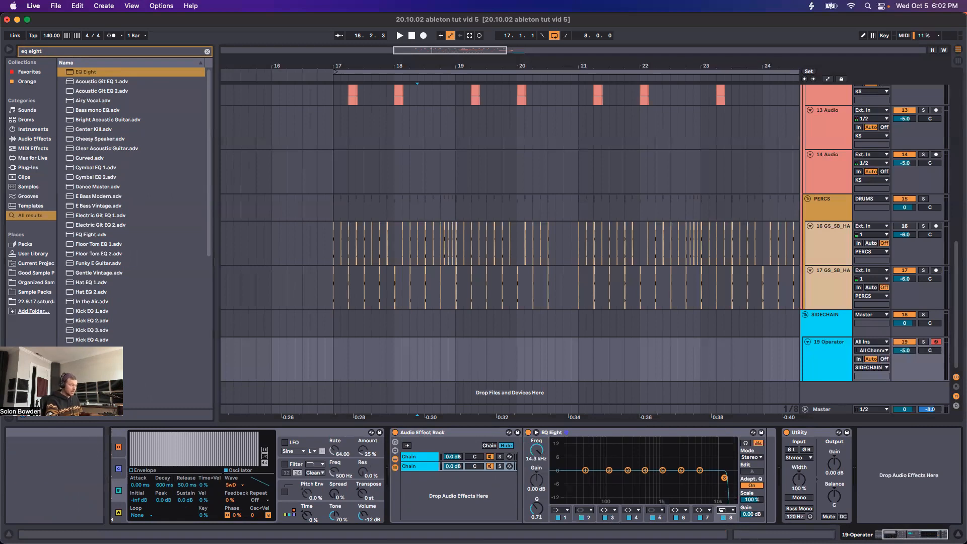
- Show the rack's macro controls and map the second chain's band 8 frequency to Macro 1
click(395, 443)
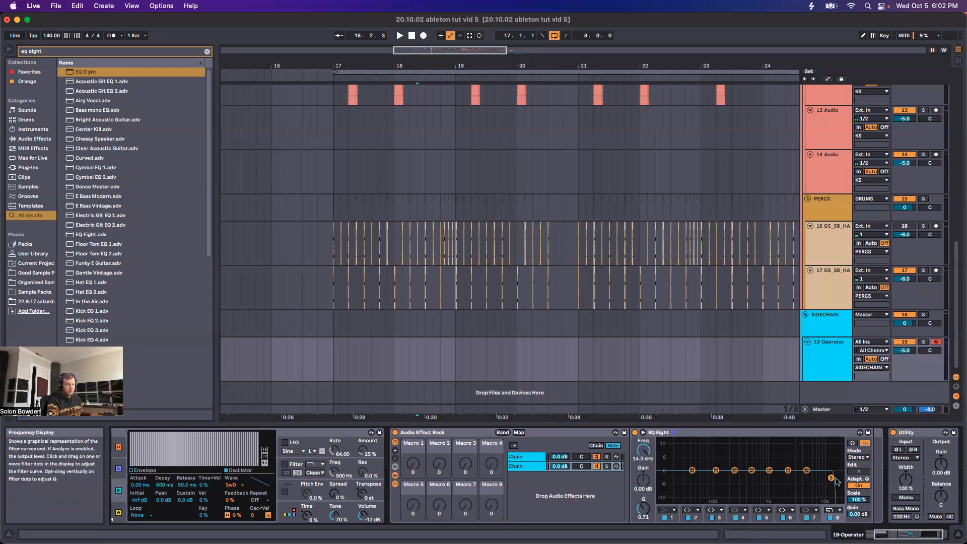
right_click(646, 454)
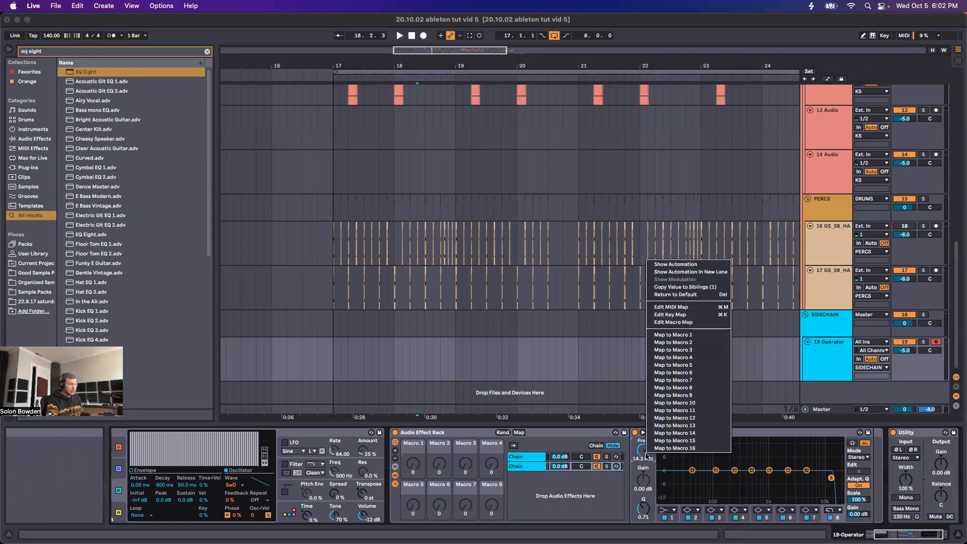
click(672, 336)
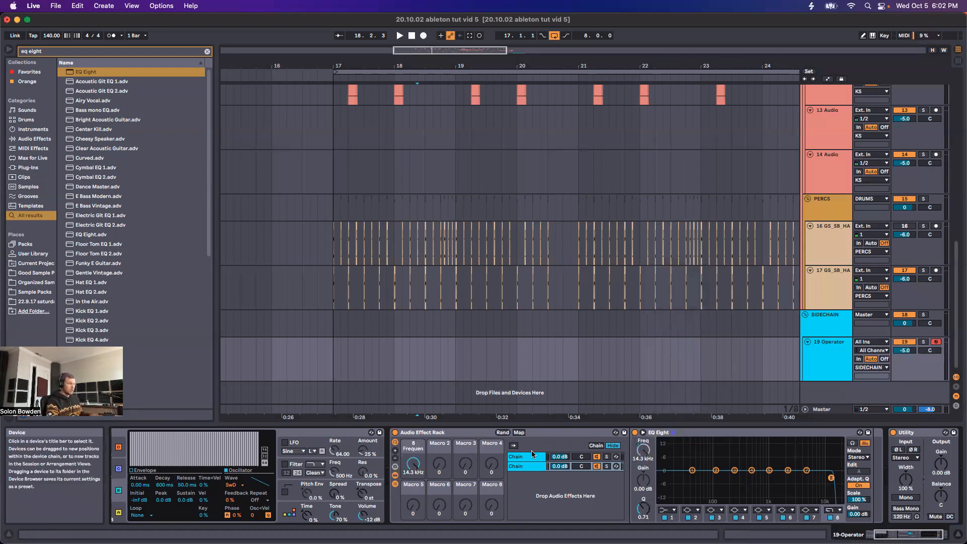
- Map the first chain's EQ Eight band 1 frequency to the macro already controlling the second chain's band 8 frequency
click(527, 456)
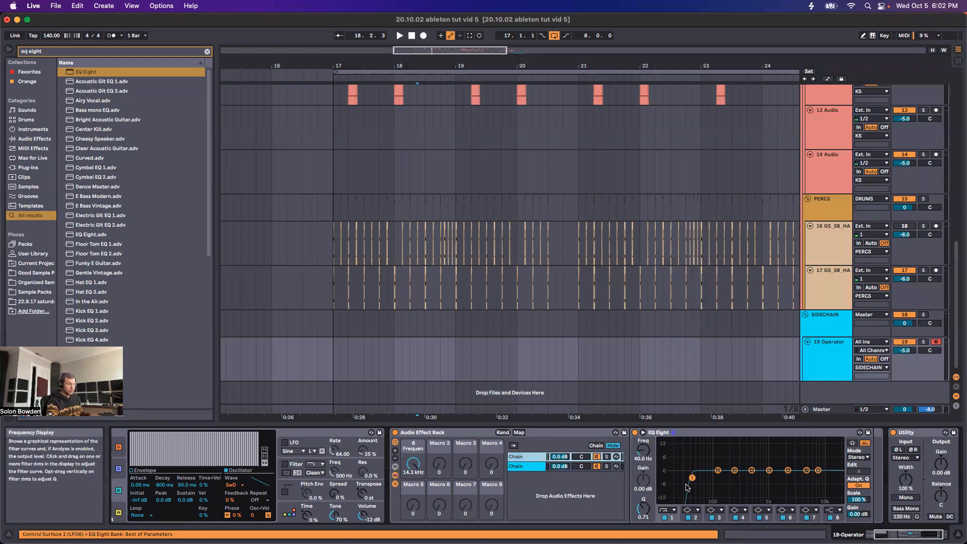
right_click(642, 450)
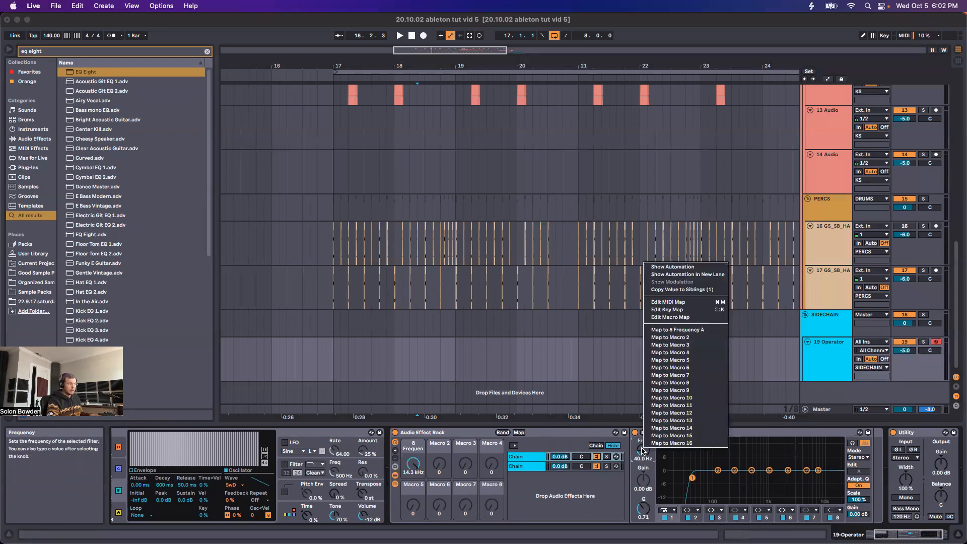
click(674, 330)
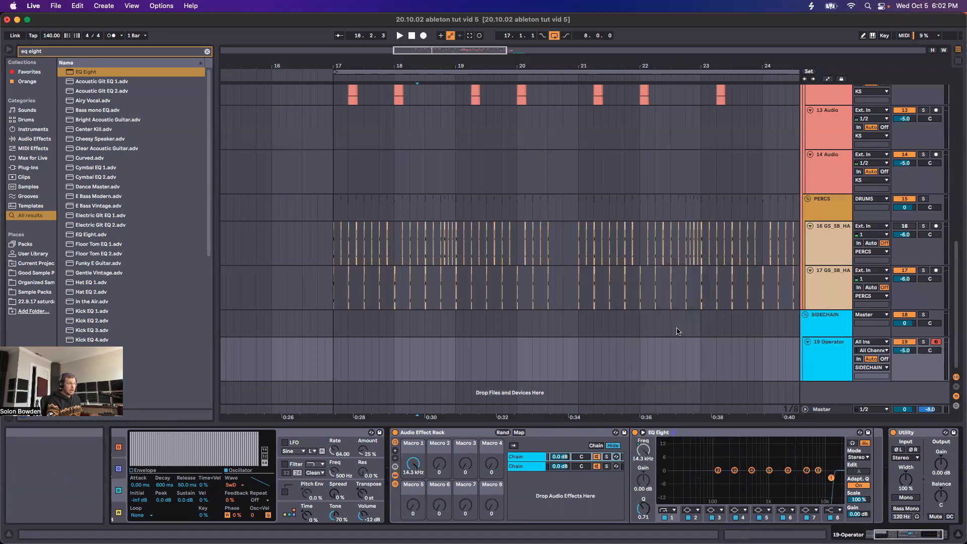
- Set Macro 1 to a 135 Hz crossover and check the EQ curves of both chains
drag(413, 464, 412, 532)
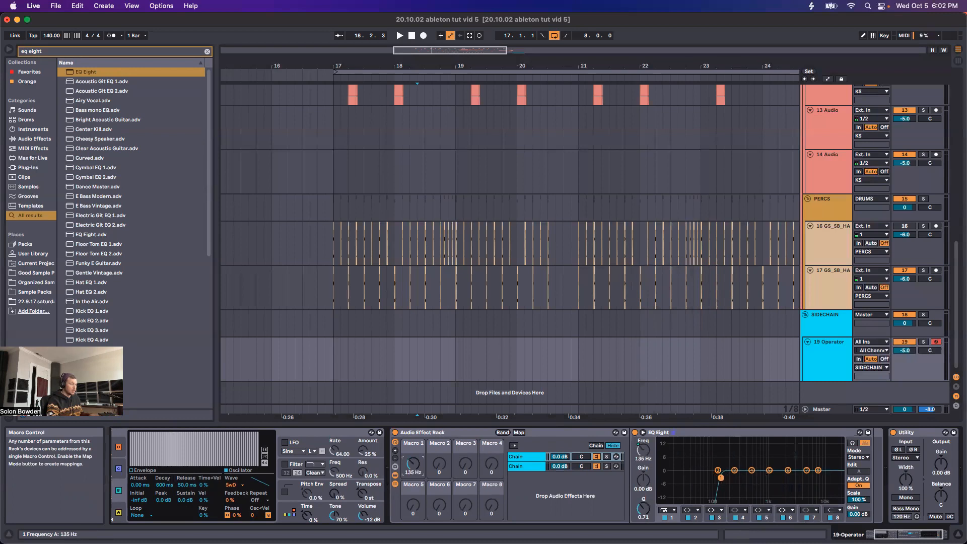
drag(413, 464, 414, 459)
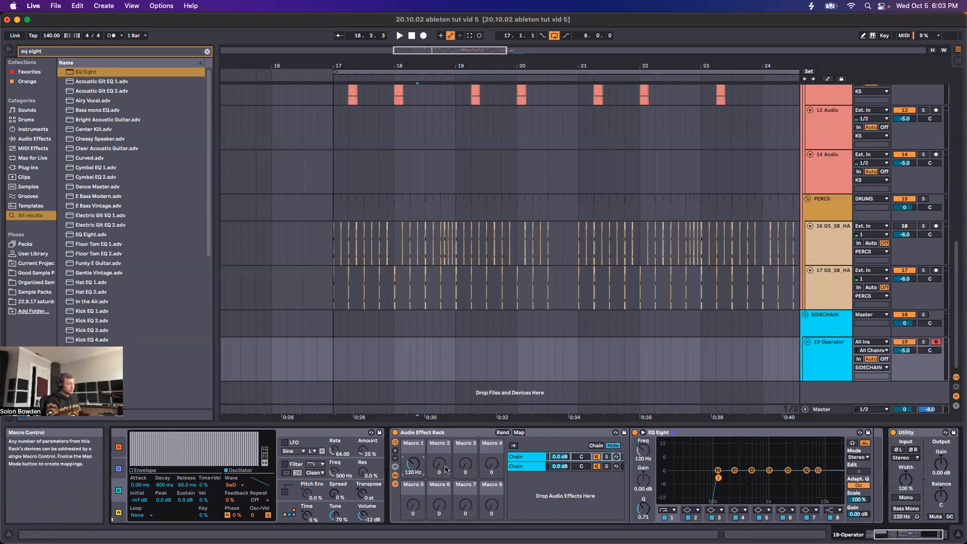
mouse_move(418, 466)
mouse_down()
mouse_move(419, 446)
mouse_move(410, 476)
mouse_move(412, 467)
mouse_up()
click(521, 466)
click(521, 458)
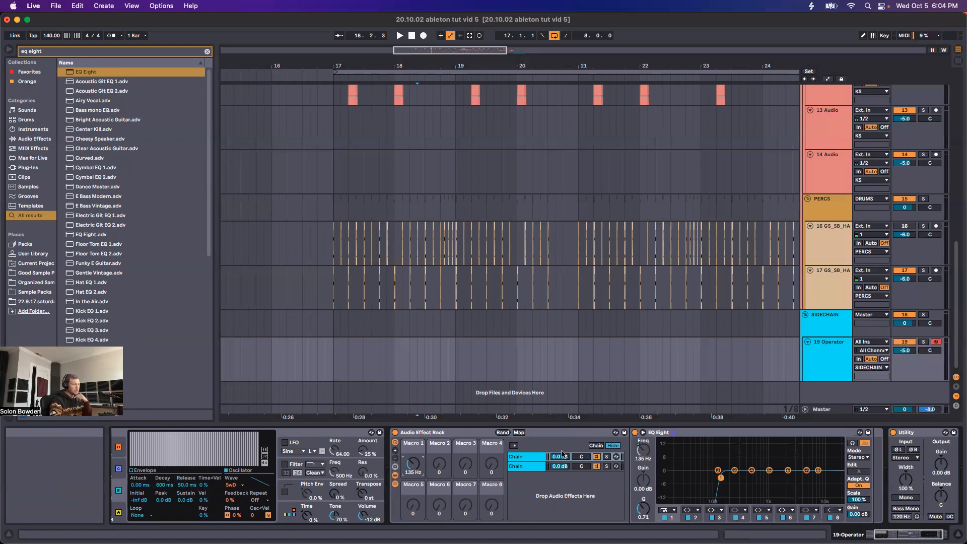
- Rename the rack's first chain High and its second chain Low
click(534, 459)
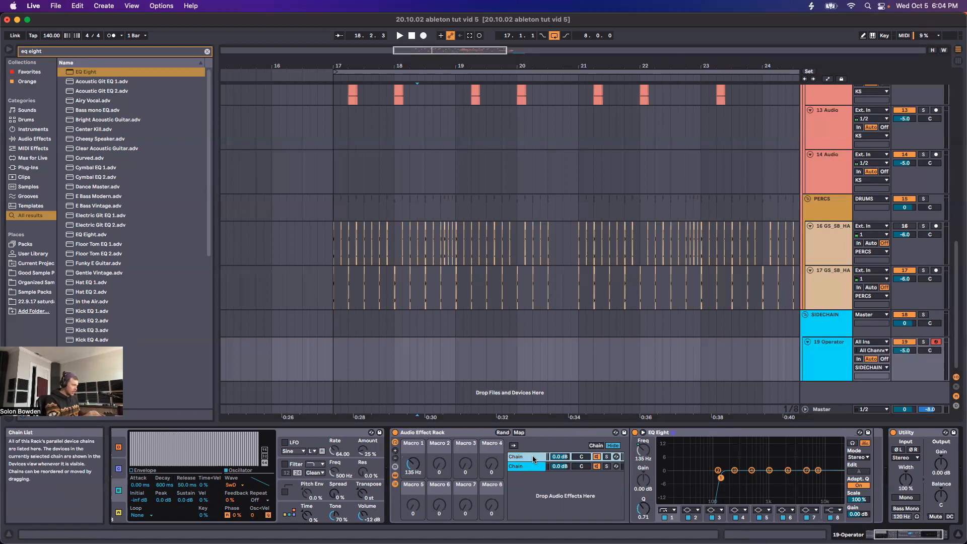
right_click(533, 455)
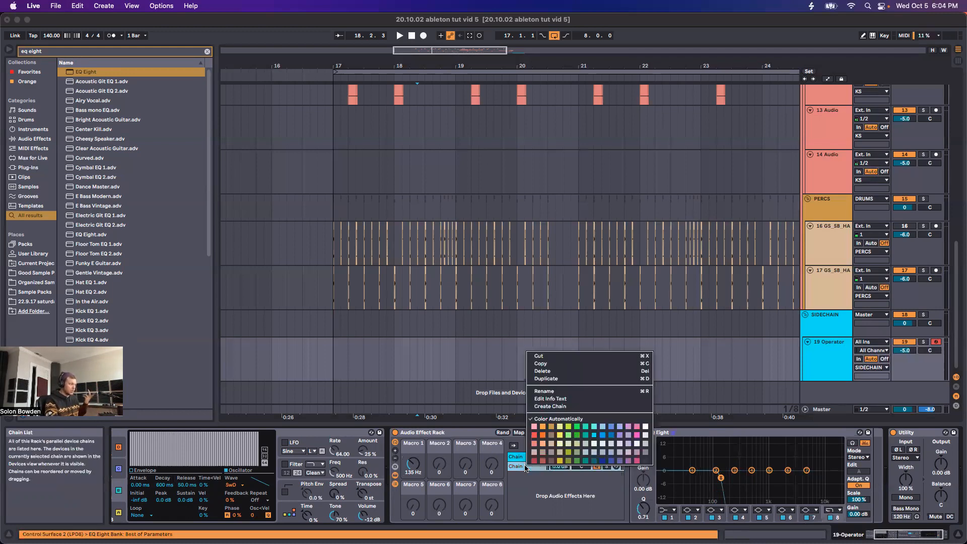
click(544, 391)
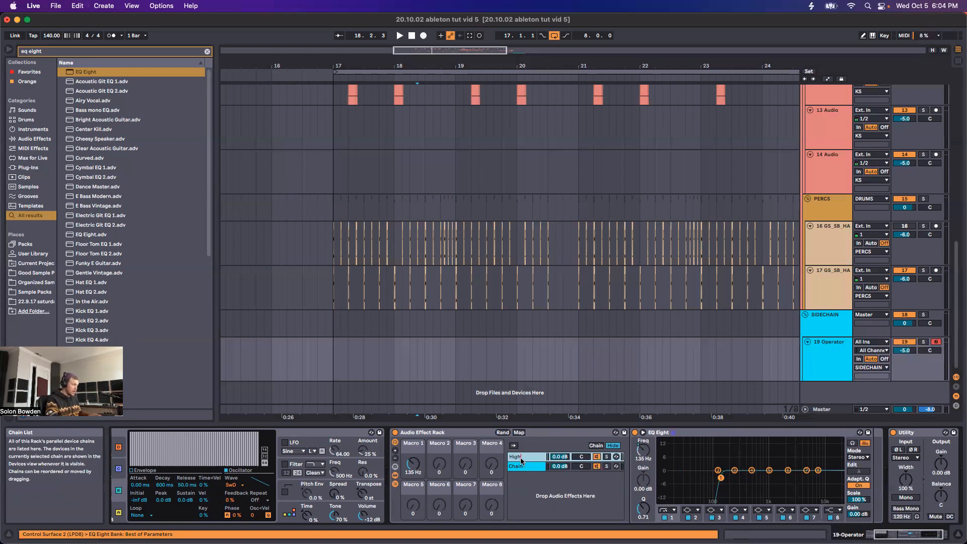
click(524, 466)
text(Low)
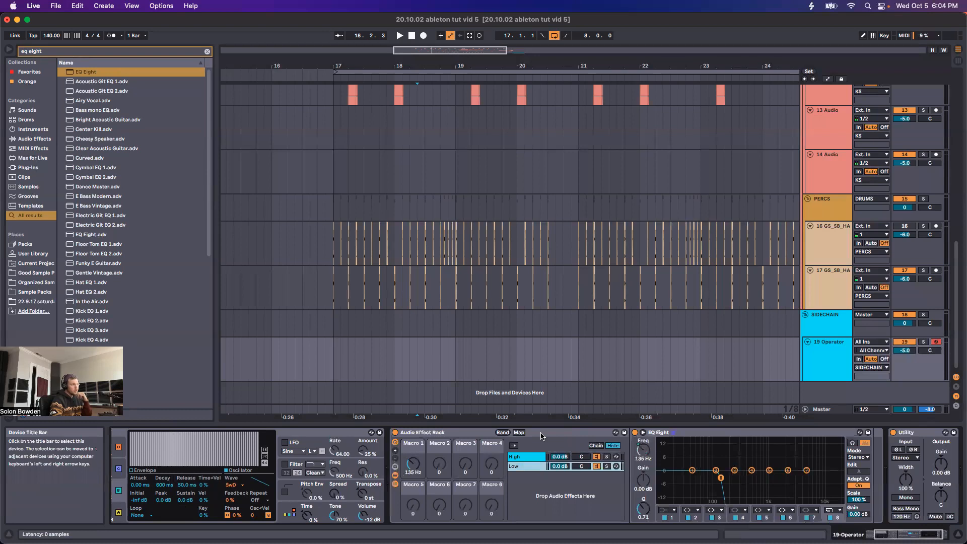
- Rename the Audio Effect Rack as 2 Band Split
click(426, 433)
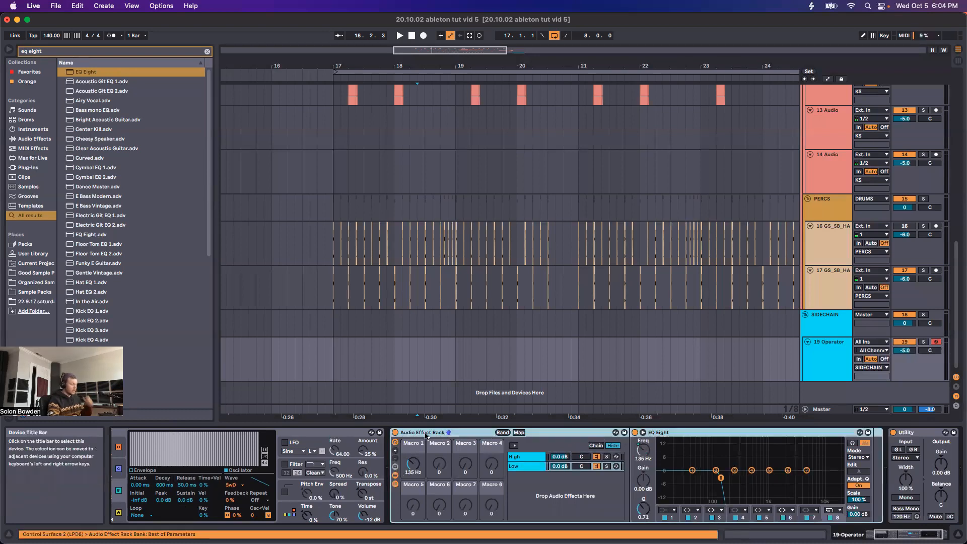
key(super+r)
text(2)
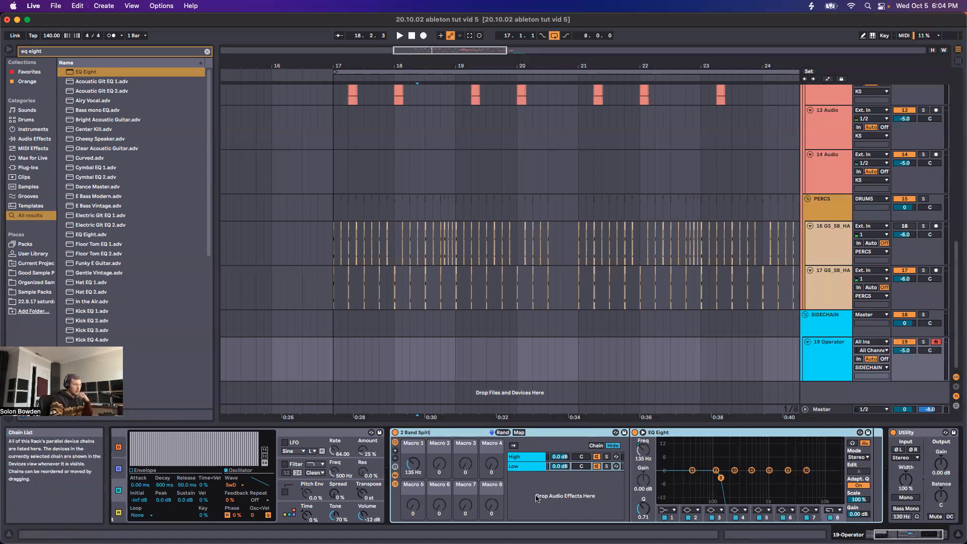
click(663, 482)
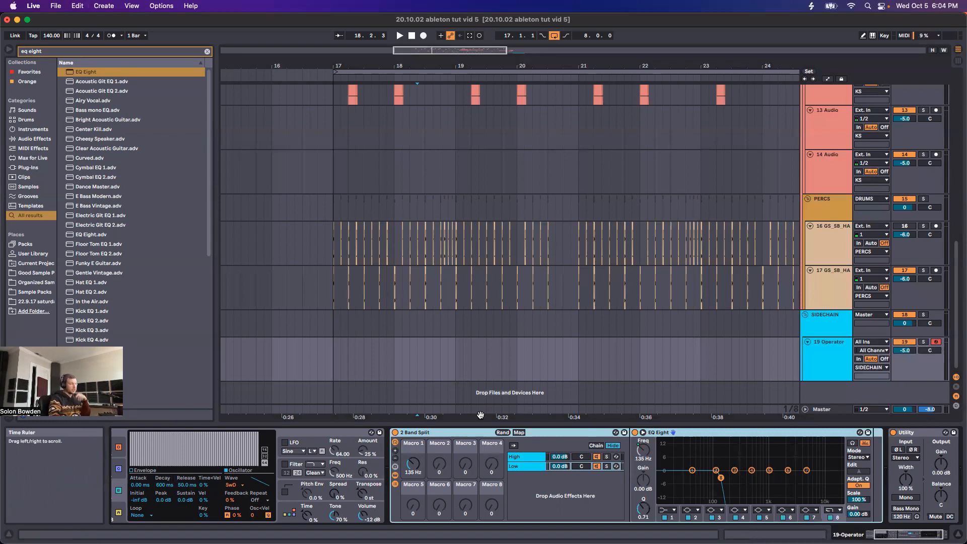
- Search the browser for amp and insert the Amp device before the EQ Eight in the High chain
double_click(84, 51)
triple_click(85, 51)
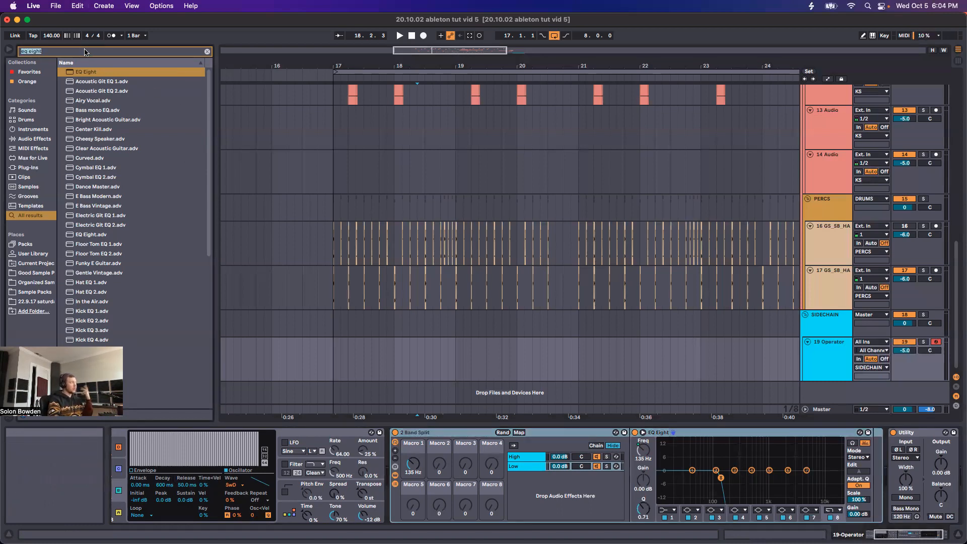
click(207, 51)
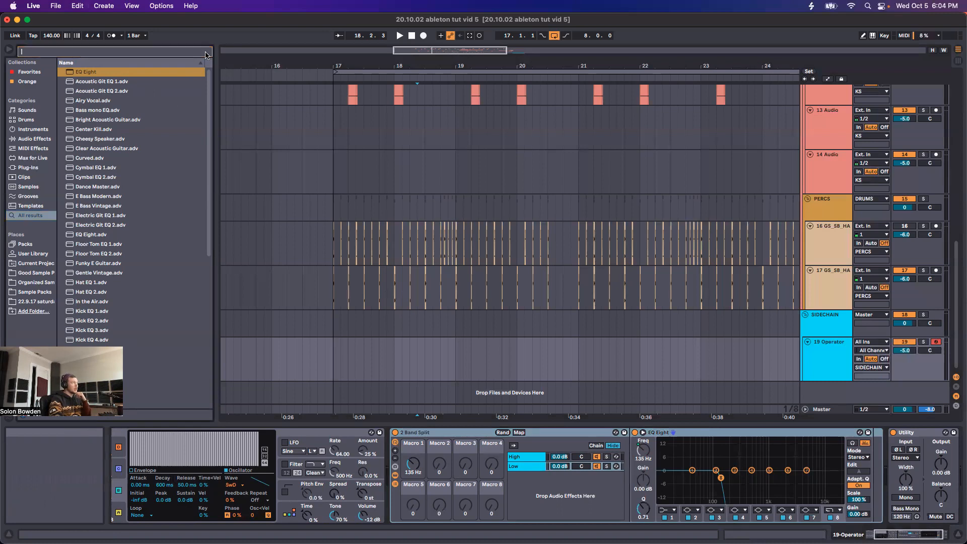
click(565, 506)
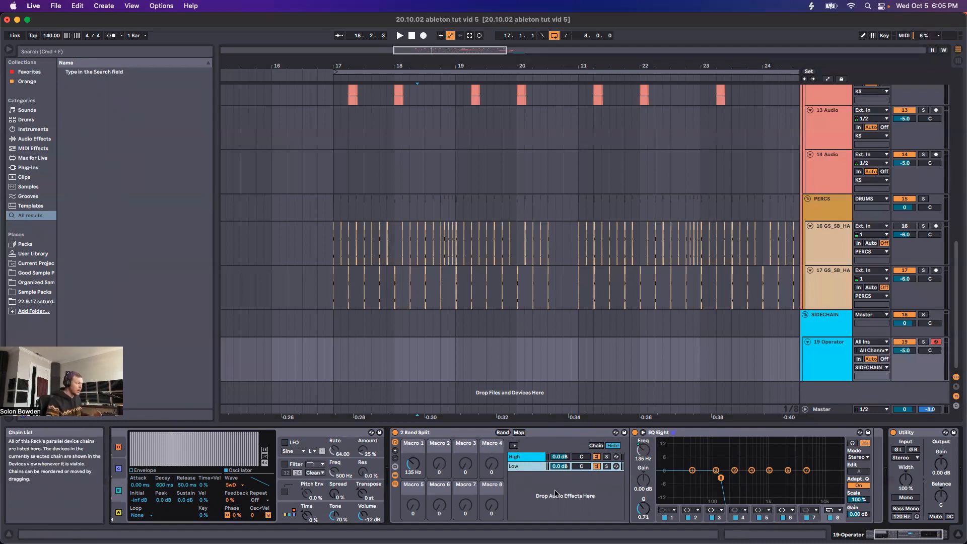
click(586, 469)
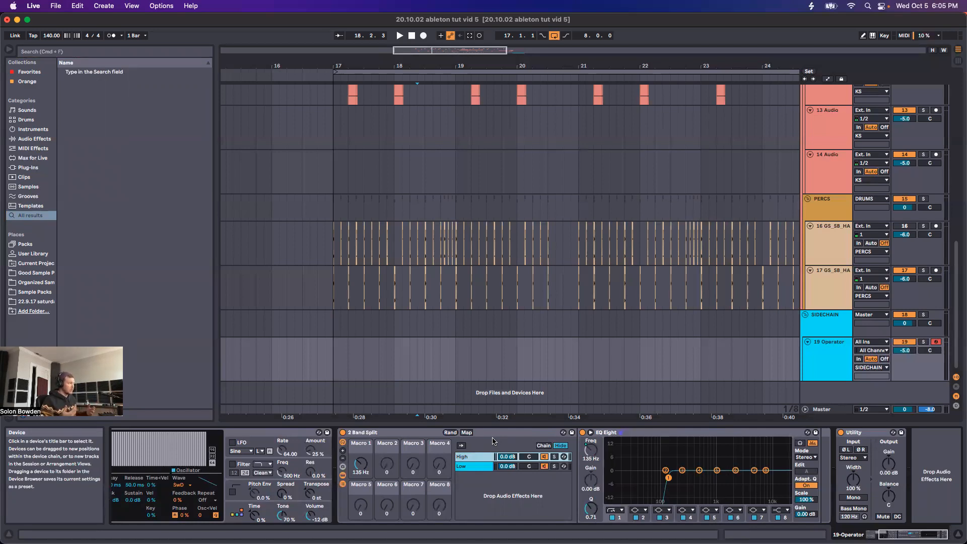
key(super+f)
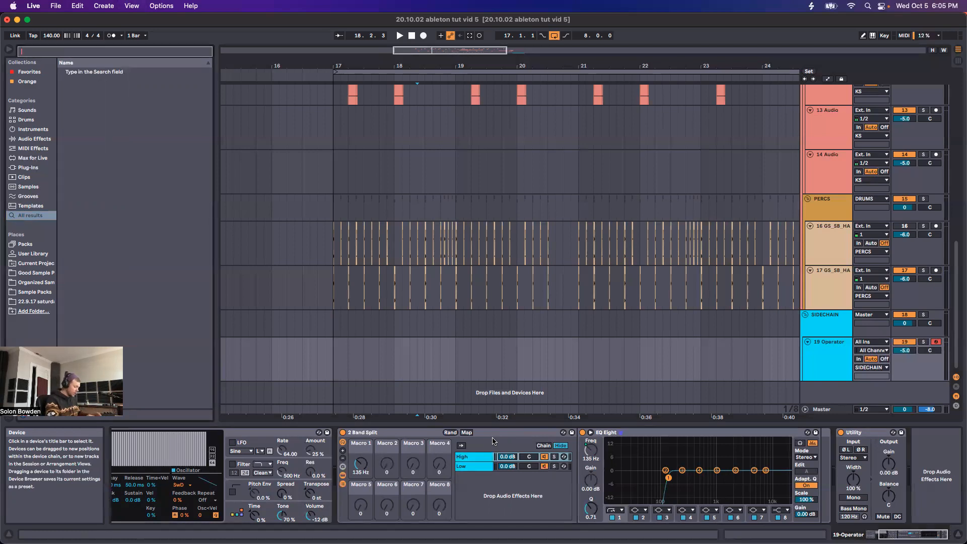
text(amp)
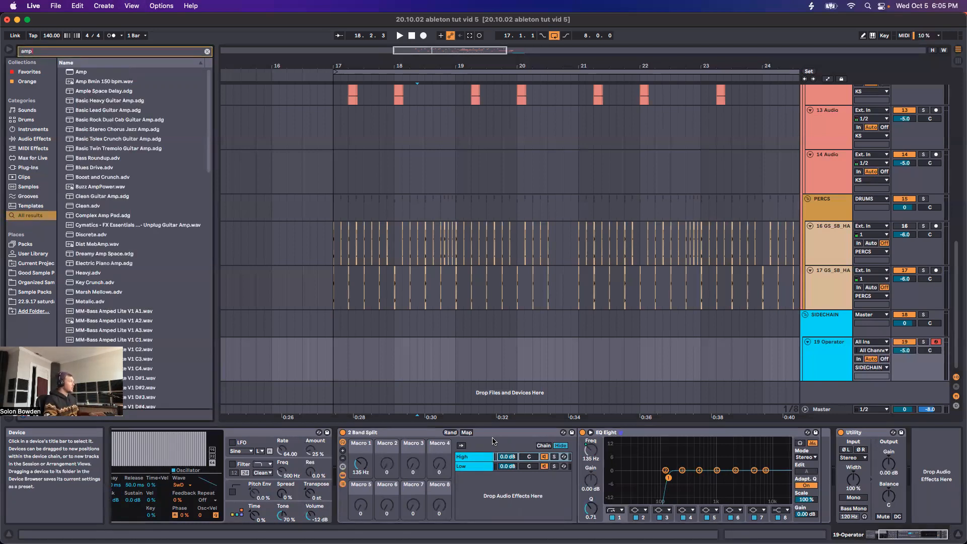
drag(79, 72, 602, 477)
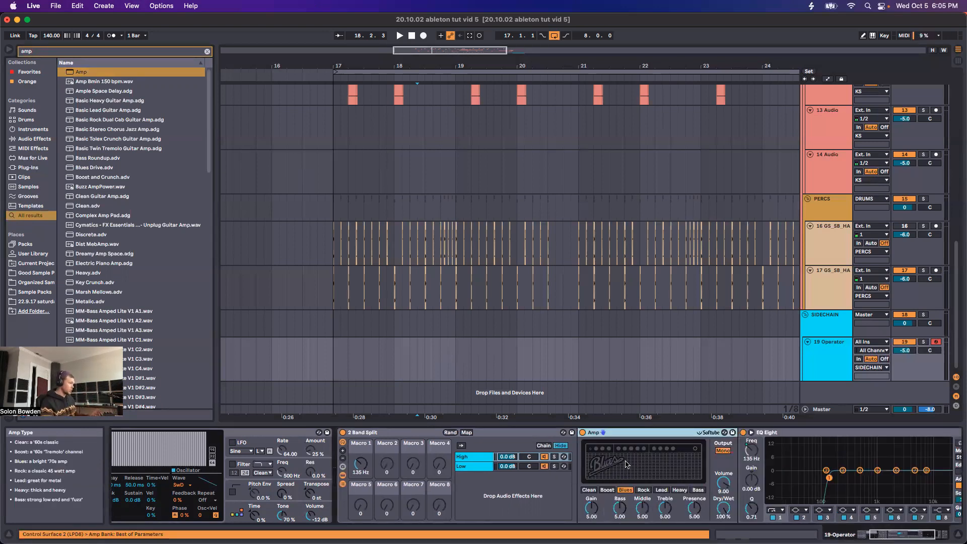
scroll(626, 464, right, 5)
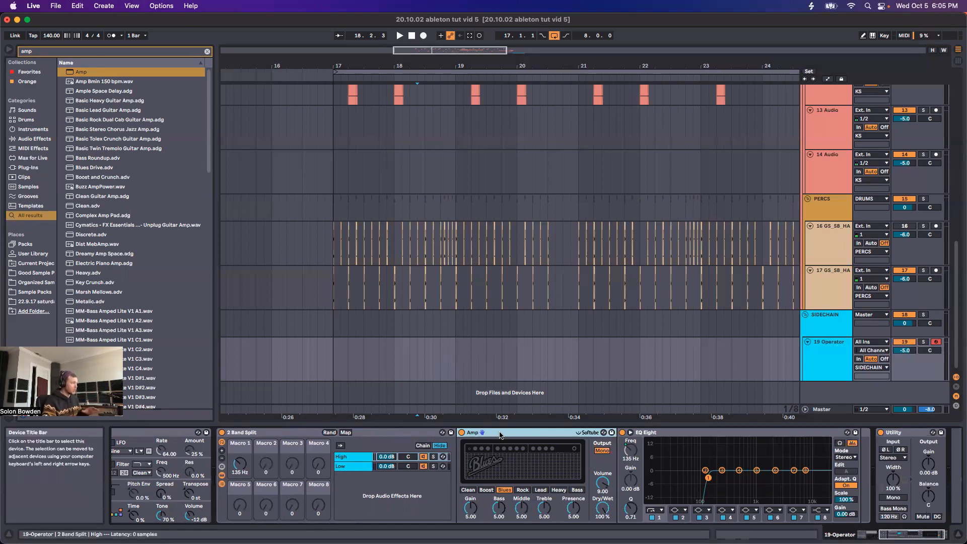
click(681, 434)
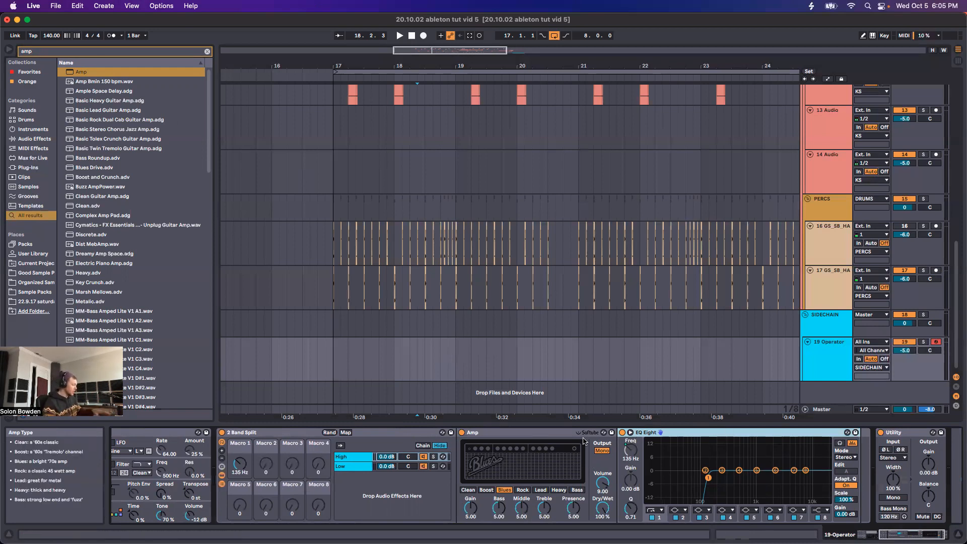
- Set the Amp to the Blues type with Dual output, Volume 7.54, Middle 4.84 and Dry/Wet 13.5%
drag(602, 509, 602, 484)
click(577, 490)
click(602, 451)
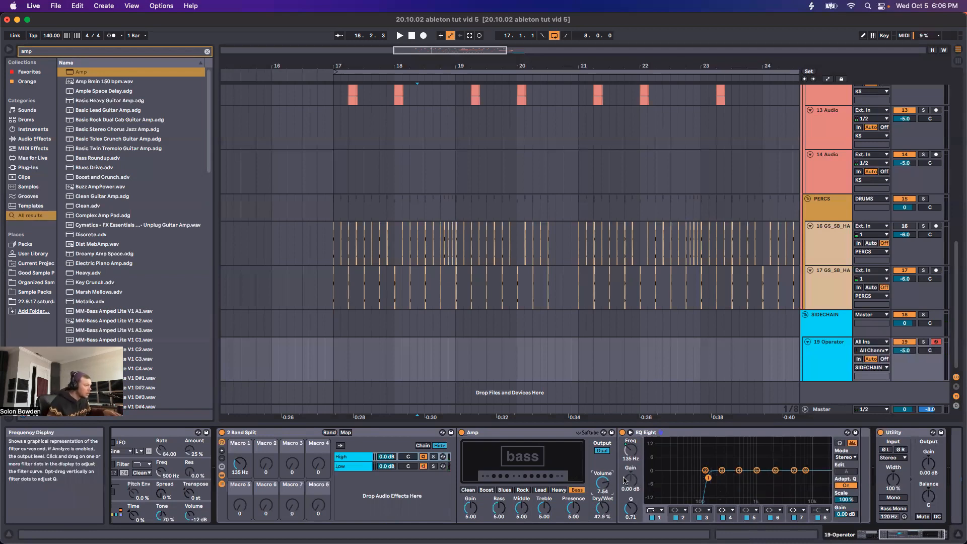
drag(521, 508, 522, 509)
click(504, 489)
mouse_move(603, 508)
mouse_down()
mouse_move(602, 526)
mouse_move(610, 517)
mouse_up()
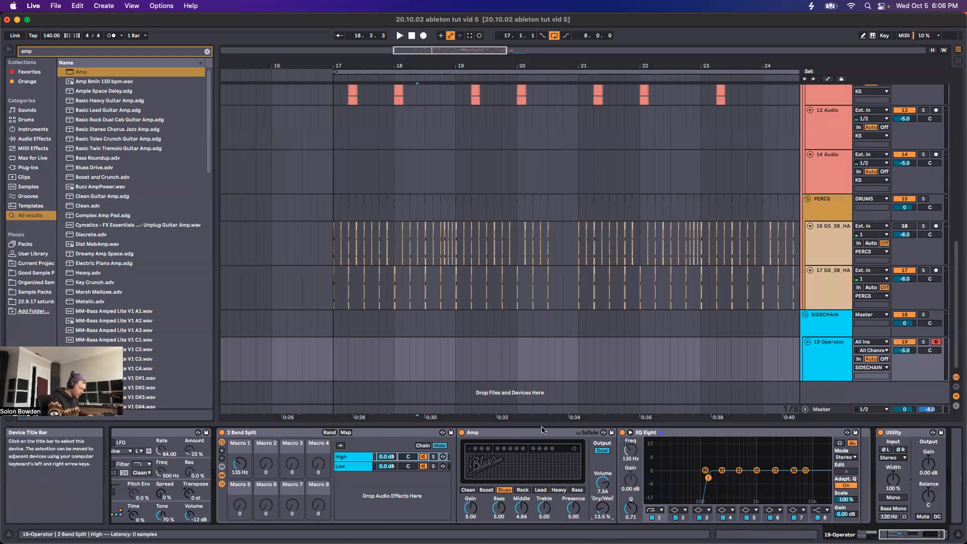
- Search the browser for chorus and insert Chorus-Ensemble between the Amp and the EQ Eight
key(super+f)
text(chorus)
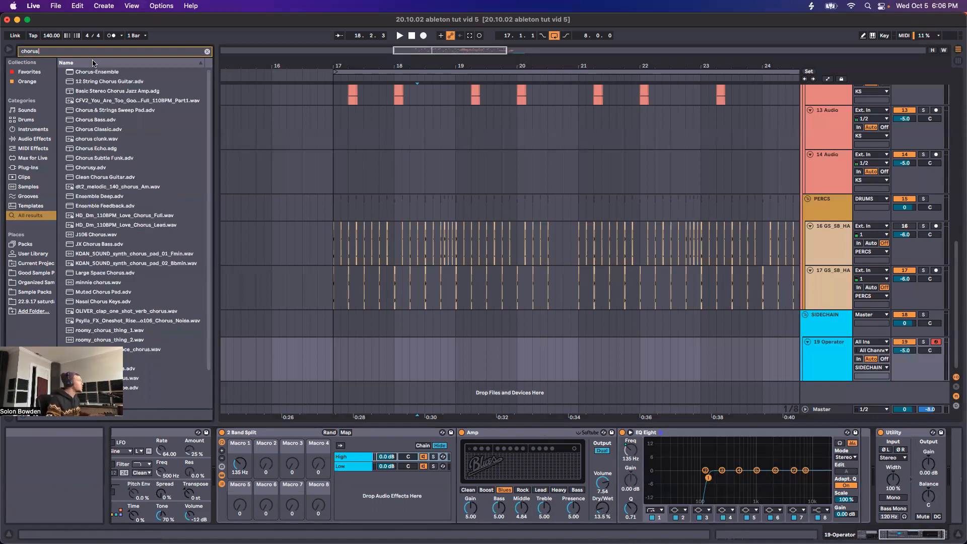
drag(94, 72, 624, 474)
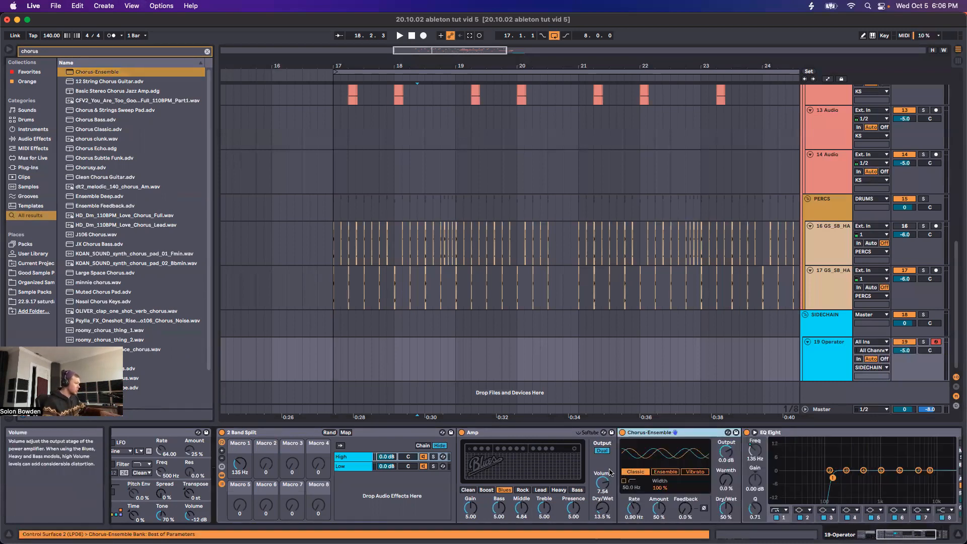
- Set the Chorus-Ensemble to Rate 0.45 Hz, Amount 23%, Warmth 0.6% and Dry/Wet 6.3%
drag(726, 508, 725, 529)
drag(727, 491, 727, 490)
drag(637, 512, 659, 518)
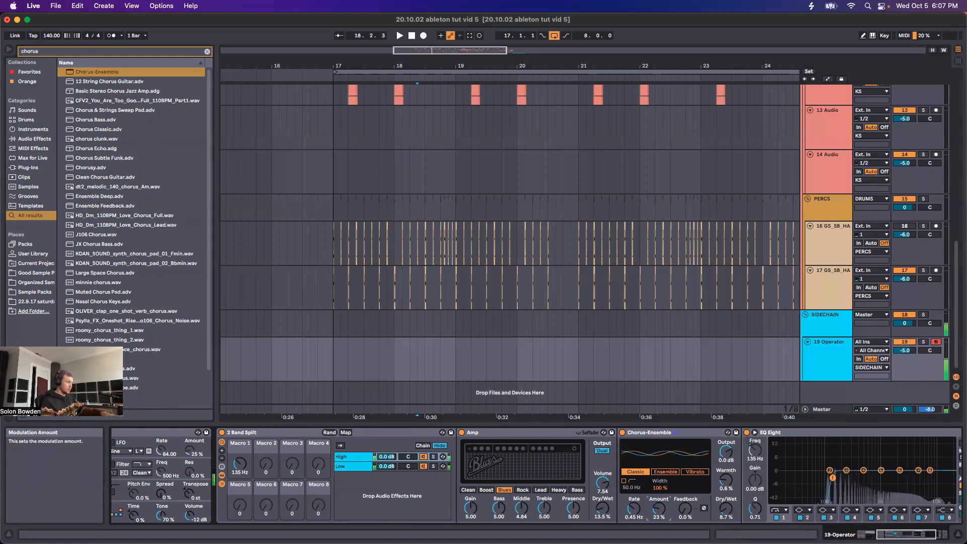
drag(727, 509, 727, 511)
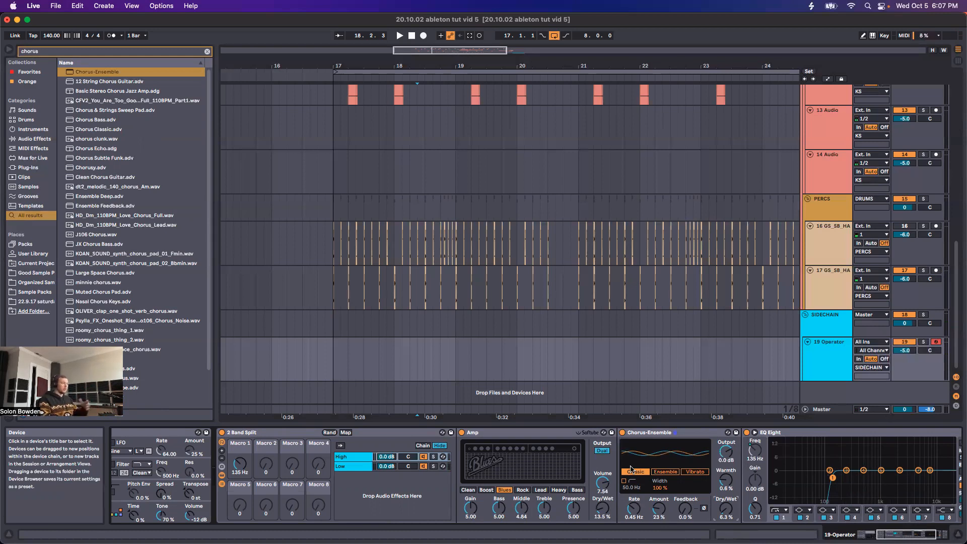
- Search the browser for delay and insert the Delay device between the Chorus-Ensemble and the EQ Eight
click(544, 456)
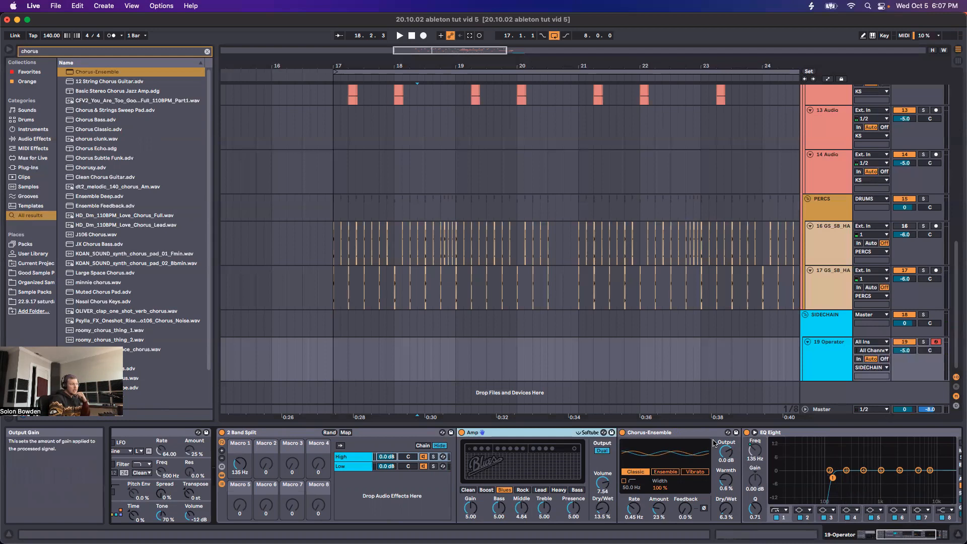
click(669, 433)
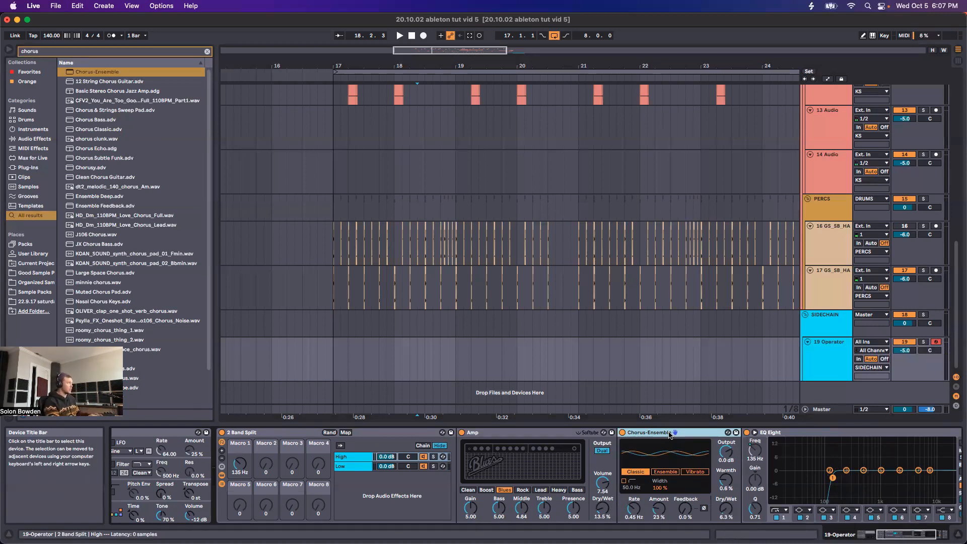
key(super+f)
text(delay)
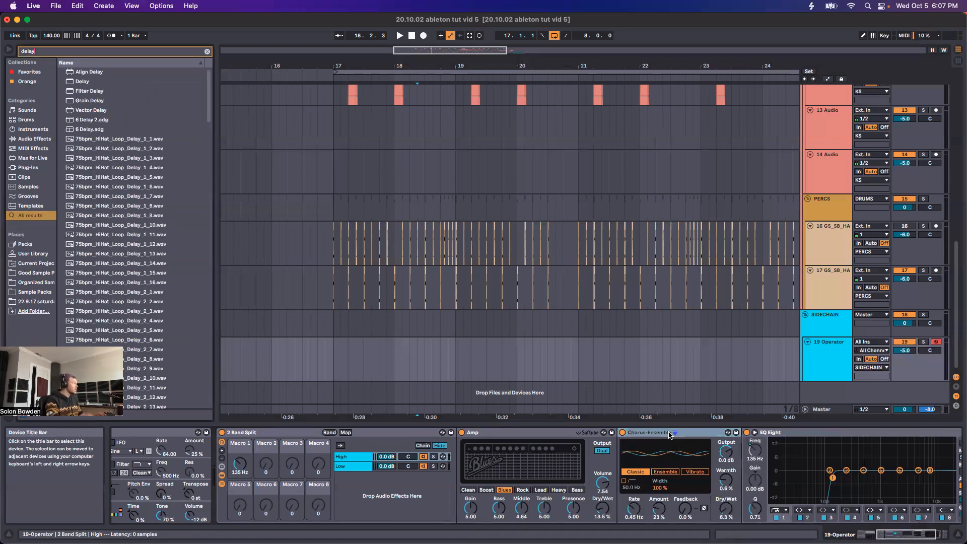
drag(86, 82, 741, 478)
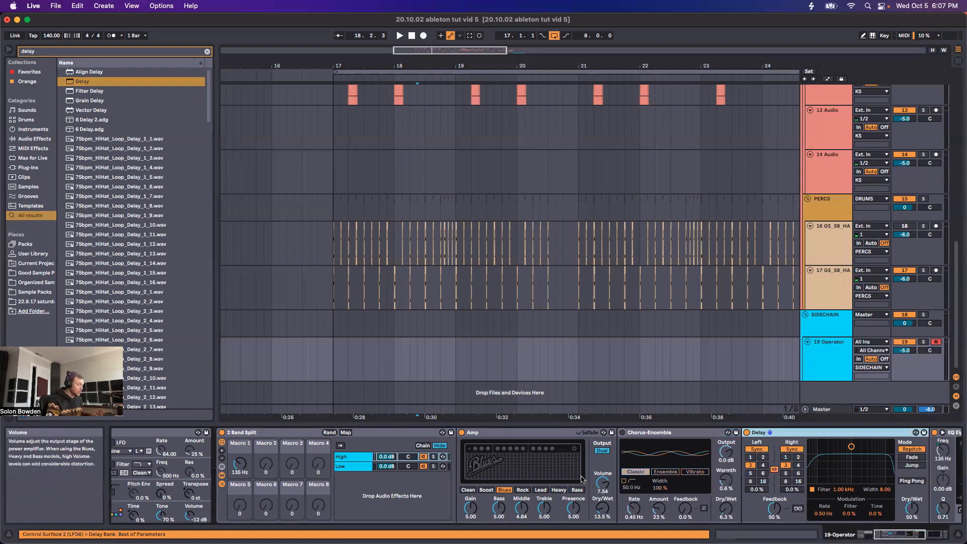
- Set the Delay's Dry/Wet to 100% and its Feedback to 0%
scroll(534, 491, right, 5)
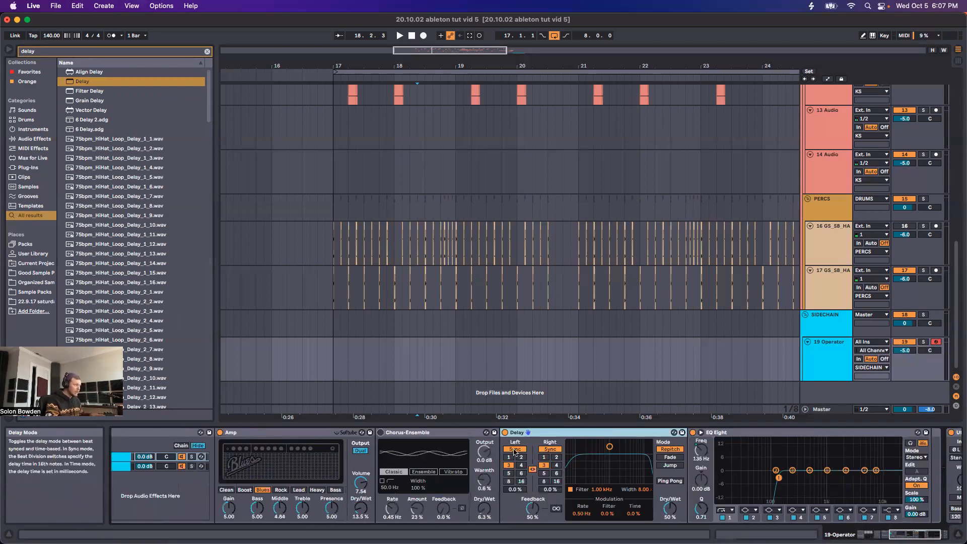
drag(670, 509, 670, 483)
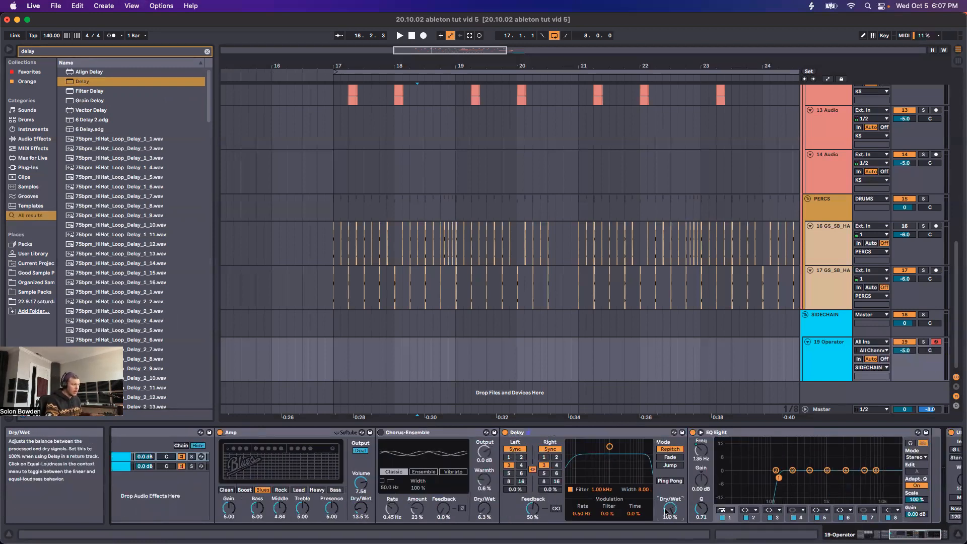
drag(537, 518, 536, 542)
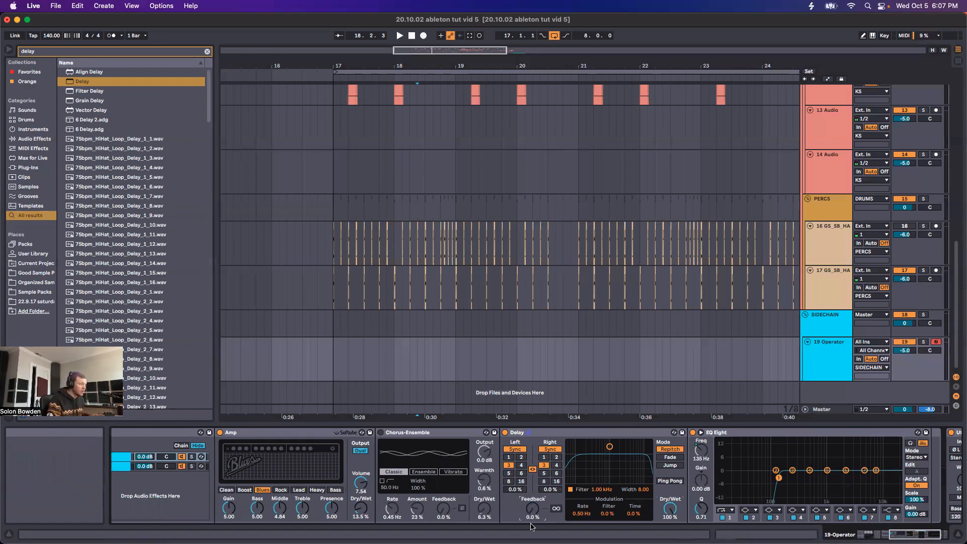
- Switch the Delay's left and right channels to unlinked Time mode and set both delay times to 1.00 ms
click(516, 449)
click(533, 469)
click(550, 449)
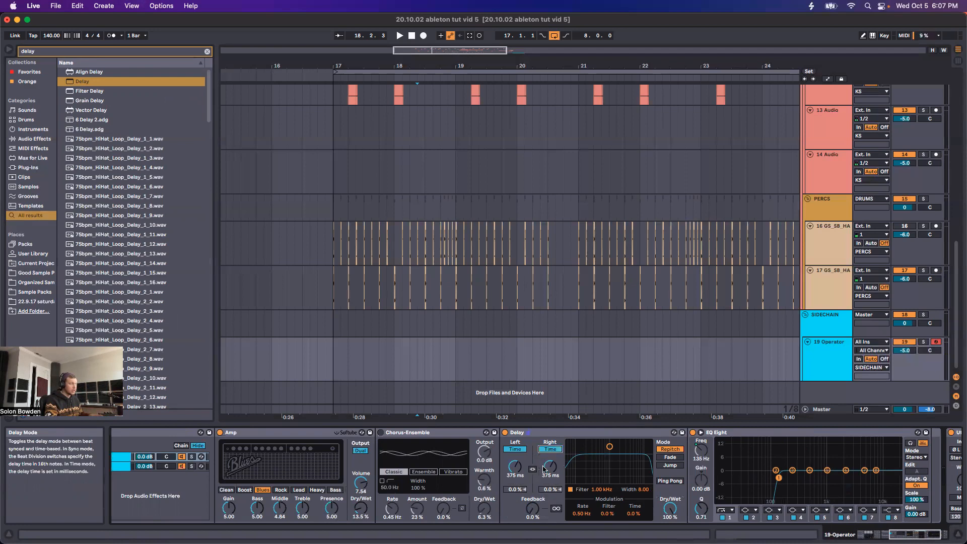
drag(510, 478, 510, 508)
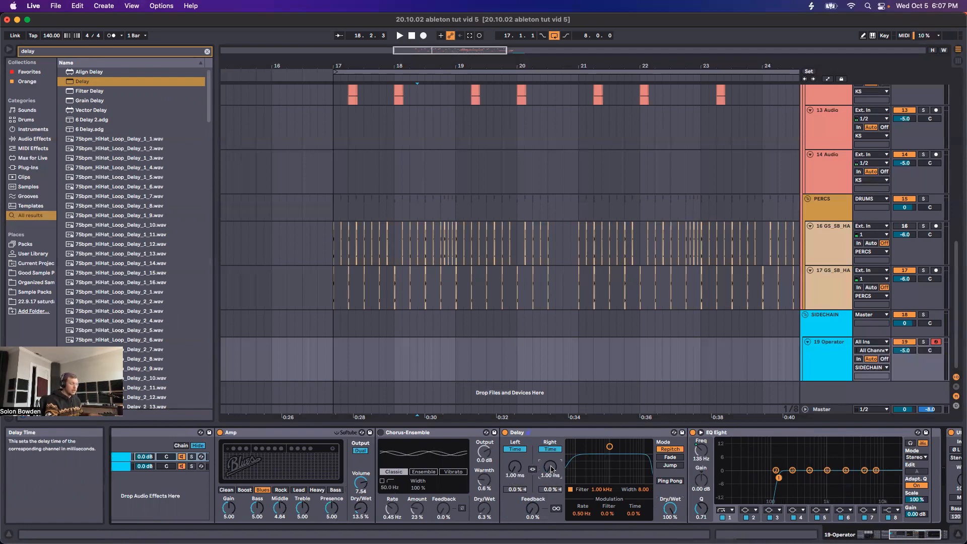
drag(550, 468, 550, 475)
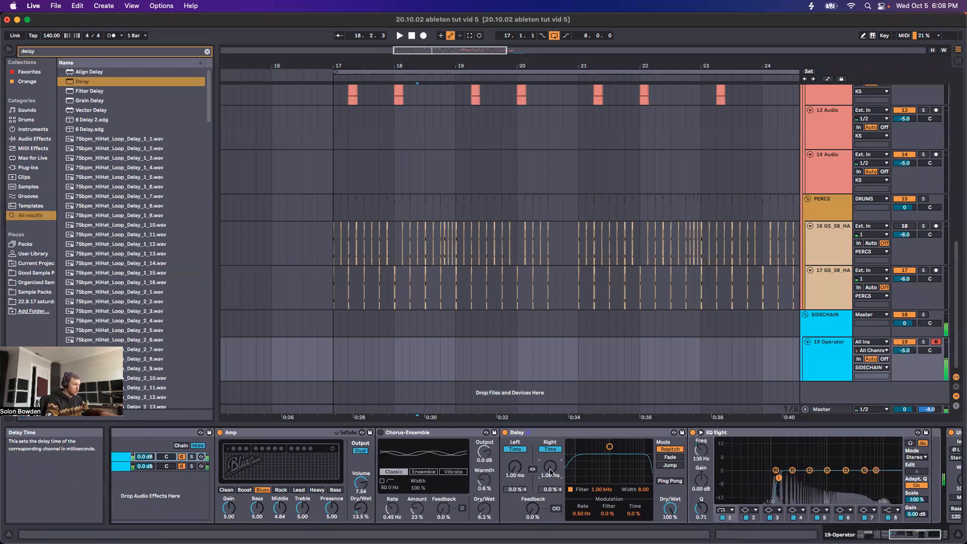
- Set the Delay's right channel time to 10.5 ms, and switch the device off and collapse it
drag(550, 467, 550, 441)
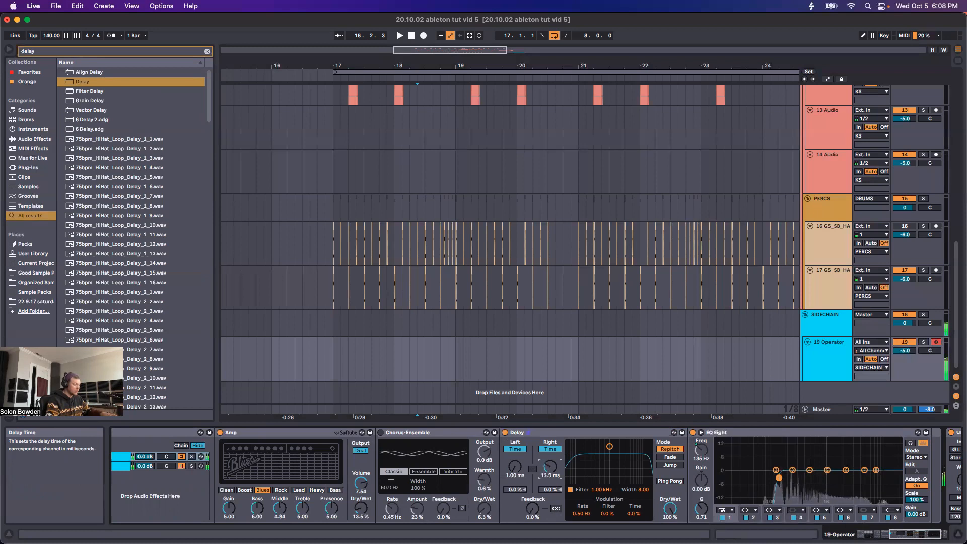
click(548, 467)
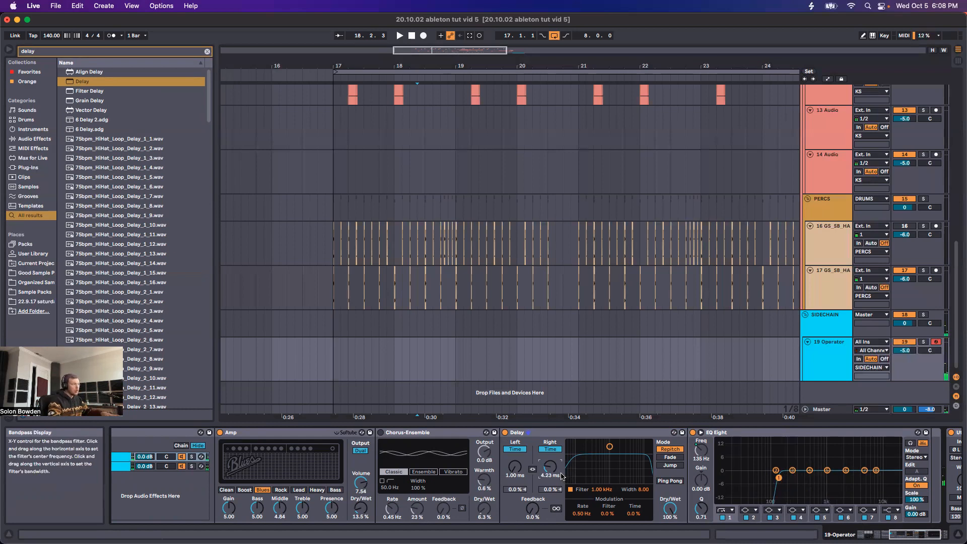
drag(551, 471, 550, 466)
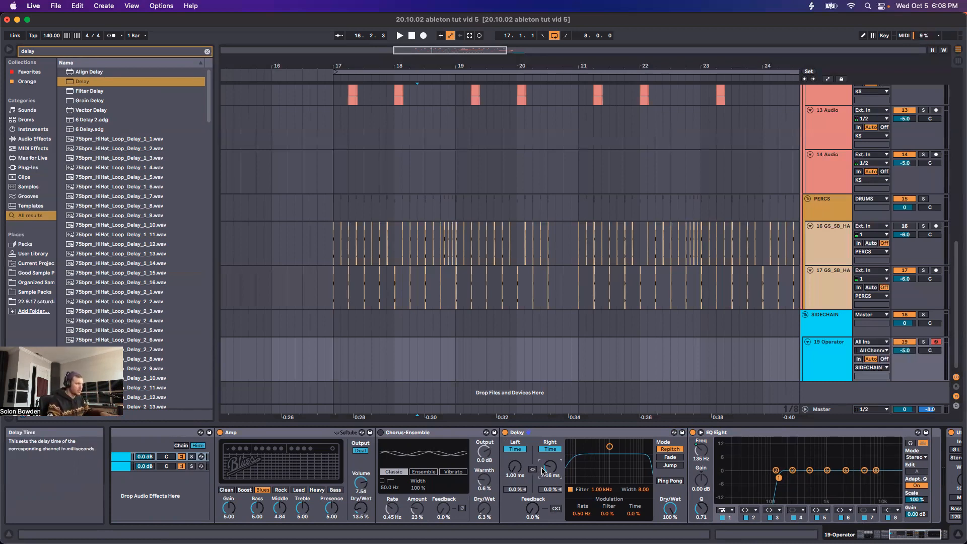
drag(550, 468, 551, 461)
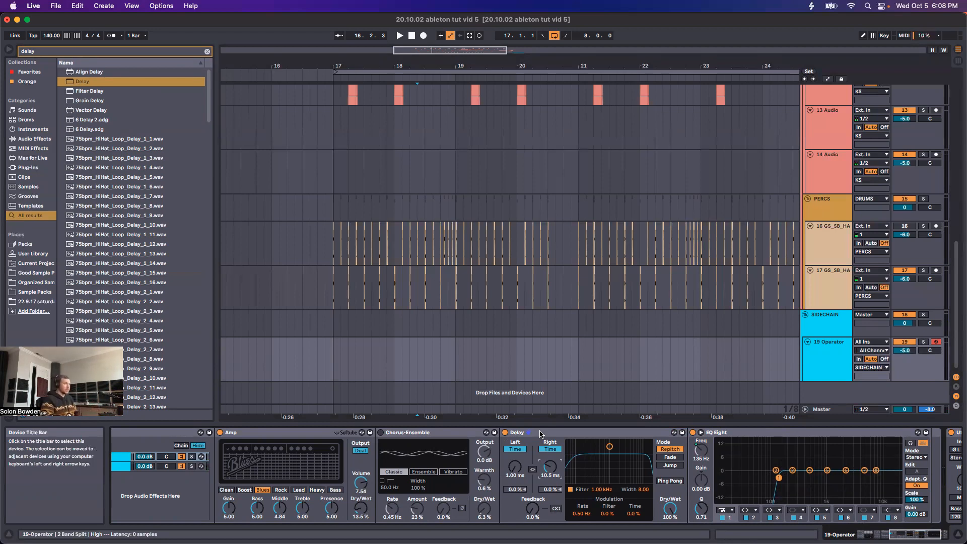
click(504, 432)
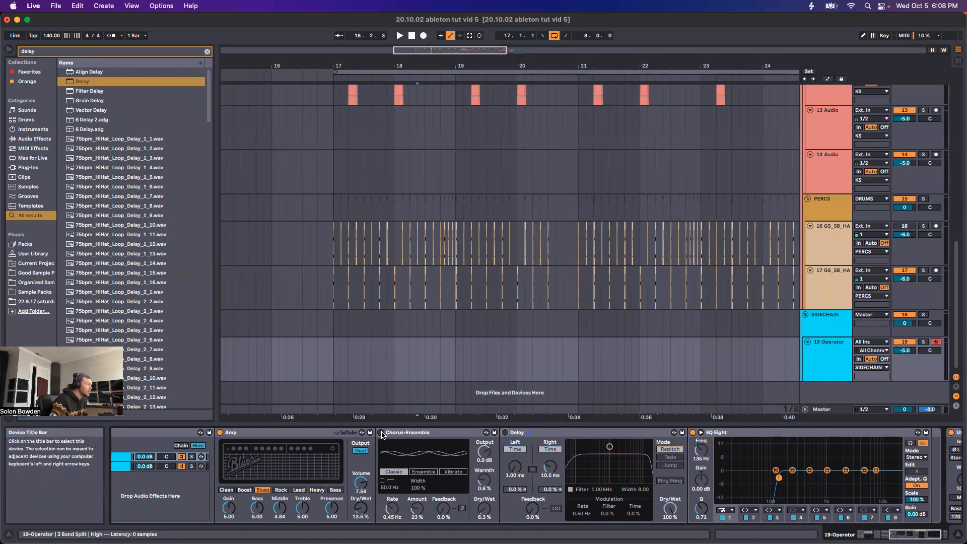
double_click(539, 432)
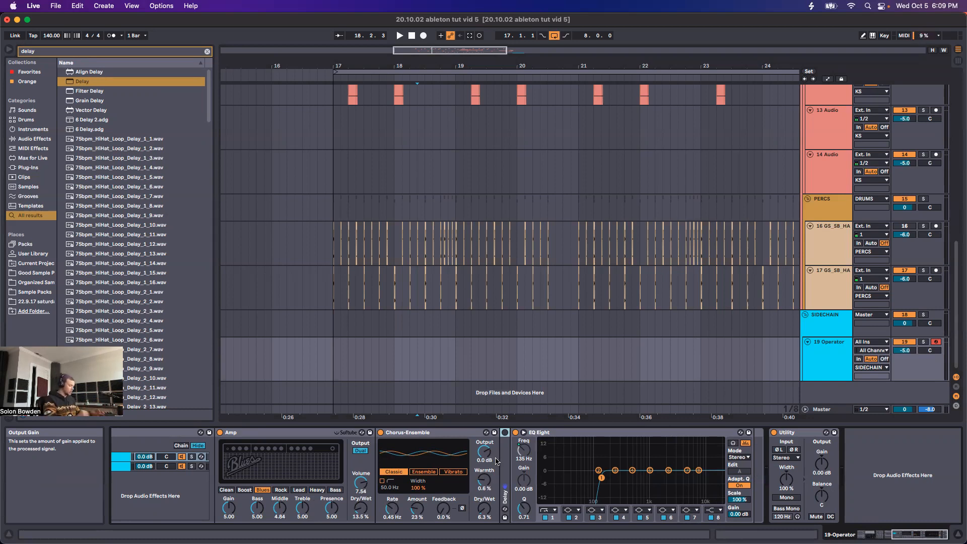
- Search the browser for EQ Eight and insert it between the Chorus-Ensemble and the Delay
key(super+f)
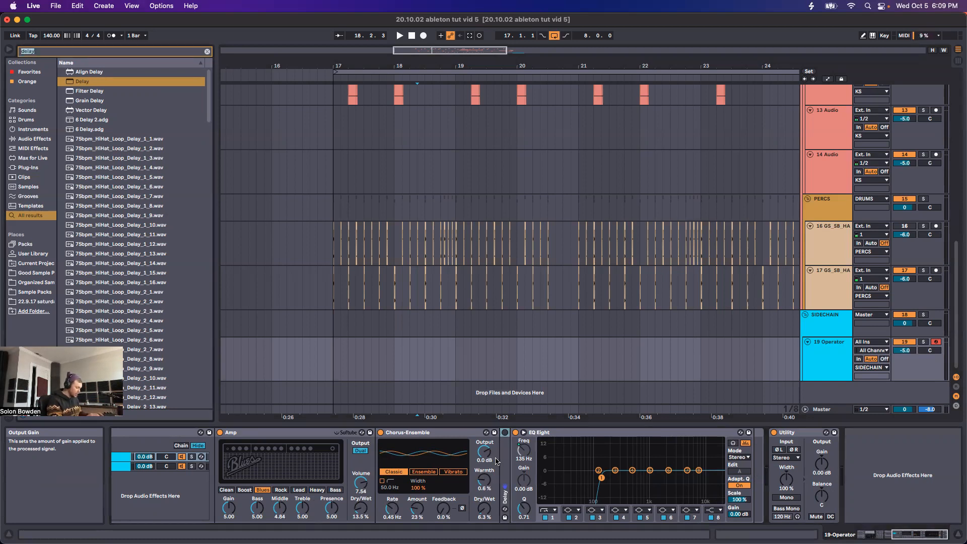
text(eq eight)
drag(88, 71, 507, 492)
- In the new EQ Eight, boost band 2 by 10.3 dB at 297 Hz with Q 1.65 and cut band 5 by 14.5 dB at 1.74 kHz
drag(585, 469, 608, 451)
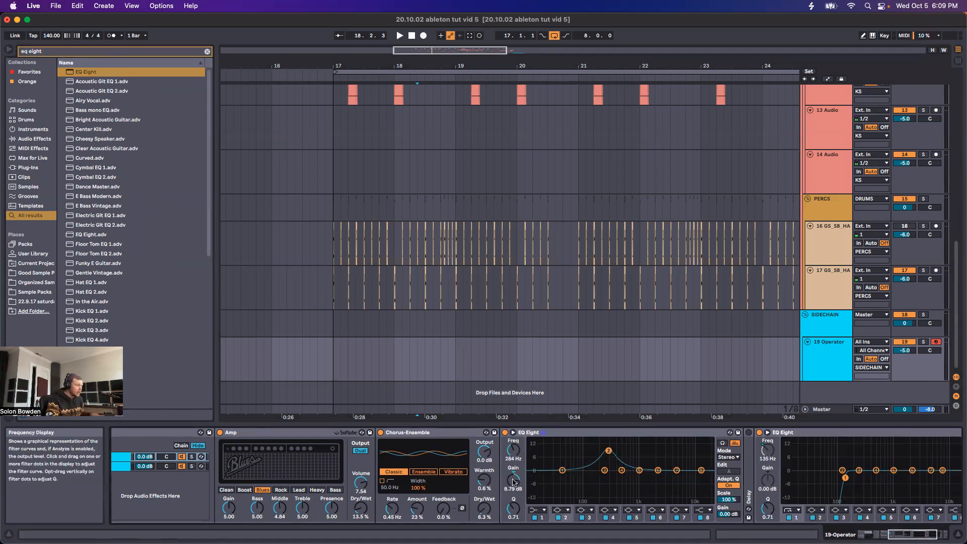
drag(514, 508, 515, 496)
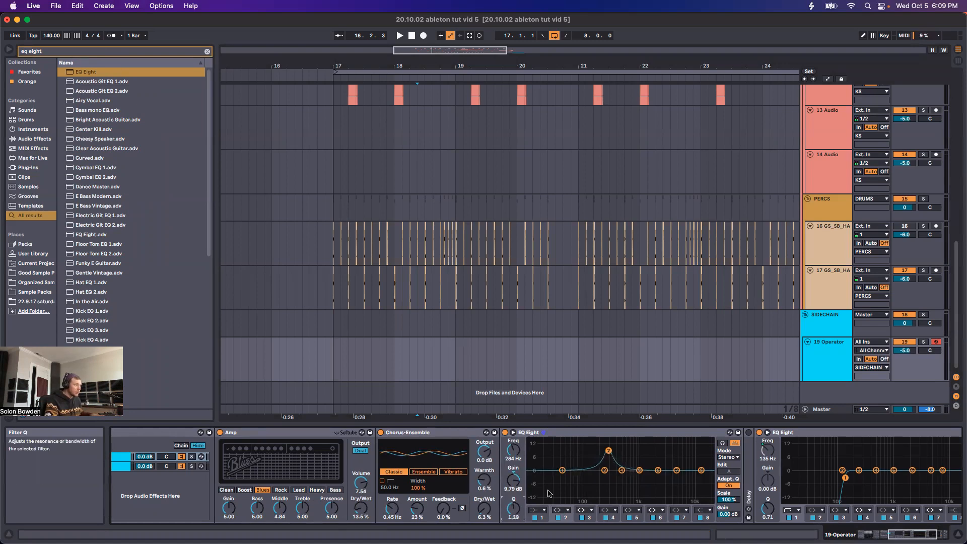
drag(608, 451, 652, 497)
drag(517, 508, 517, 503)
drag(653, 501, 653, 504)
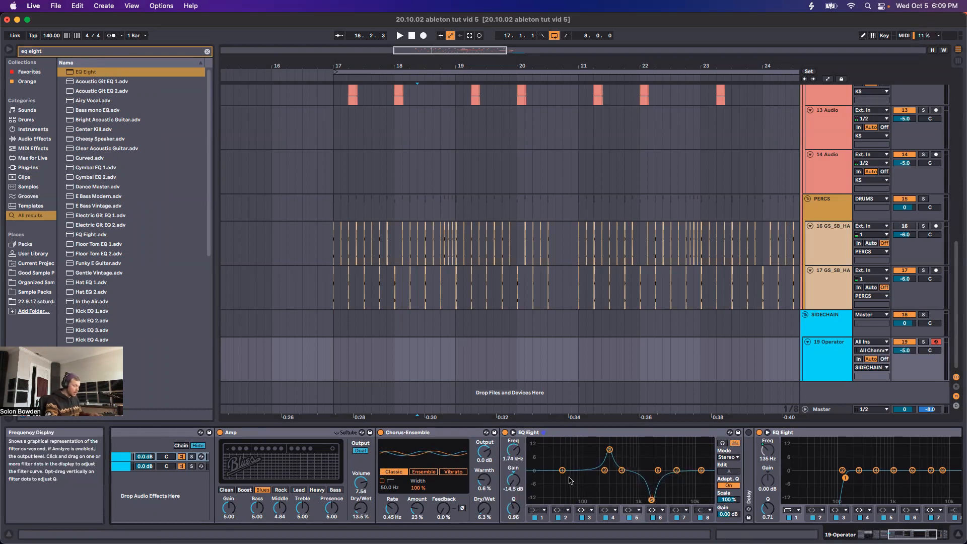
- Search the browser for LFO and insert the LFO device between the new EQ Eight and the Delay
key(super+f)
text(lfo)
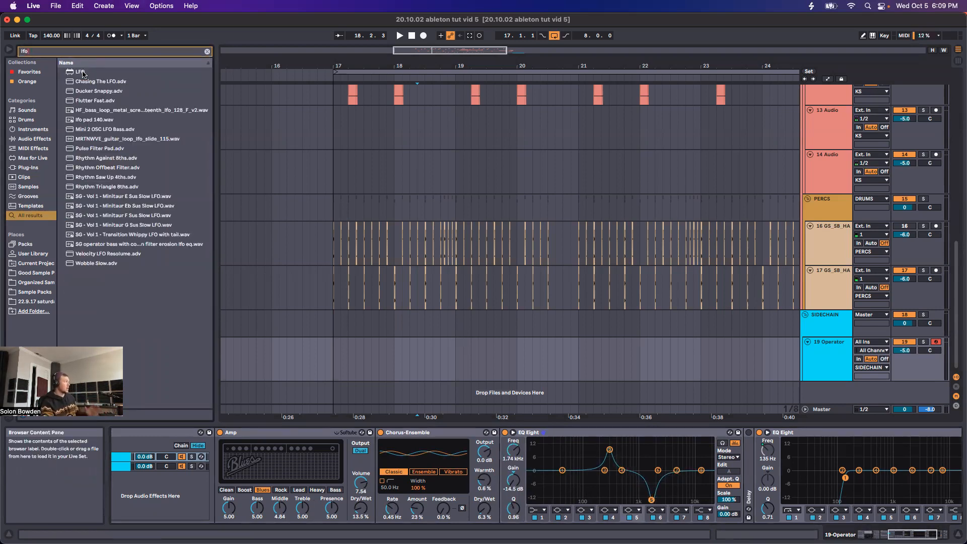
mouse_move(82, 74)
mouse_down()
mouse_move(252, 133)
mouse_move(736, 465)
mouse_move(750, 485)
mouse_move(715, 461)
mouse_move(747, 462)
mouse_up()
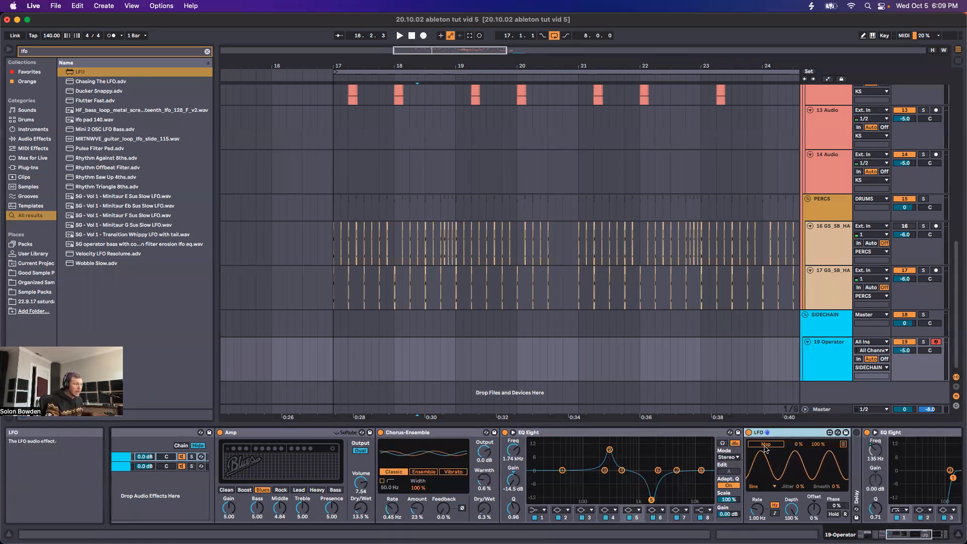
- Move the EQ Eight's band 4 to 562 Hz and reset its gain to 0 dB
click(609, 449)
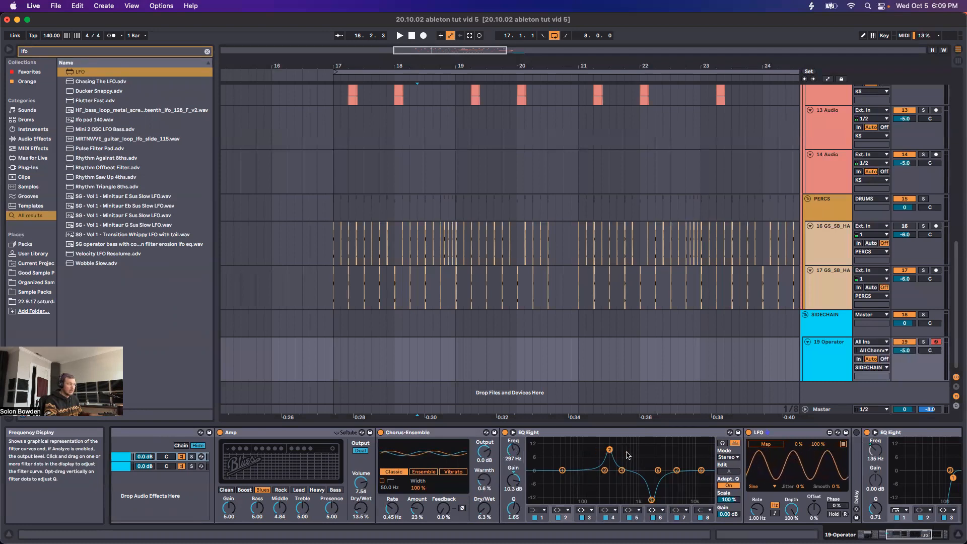
drag(622, 471, 627, 470)
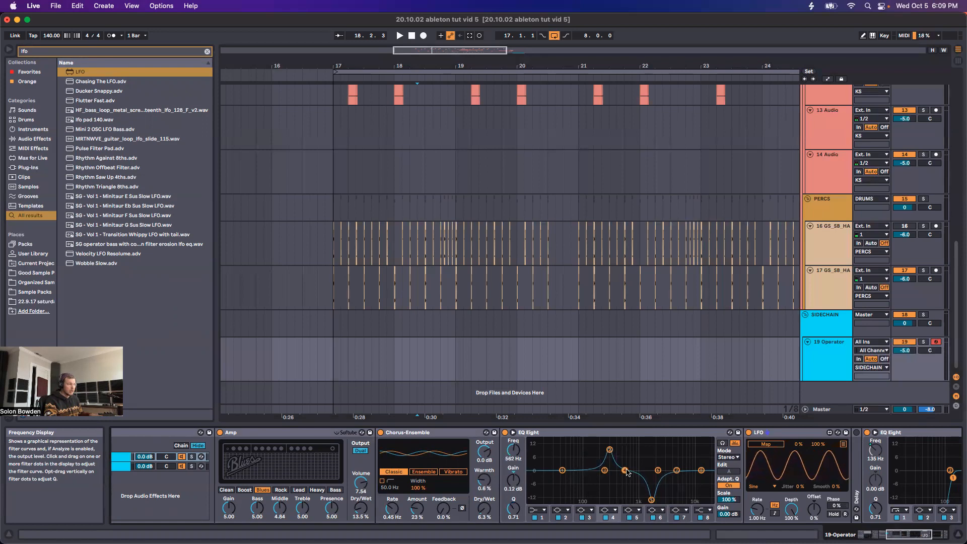
double_click(514, 479)
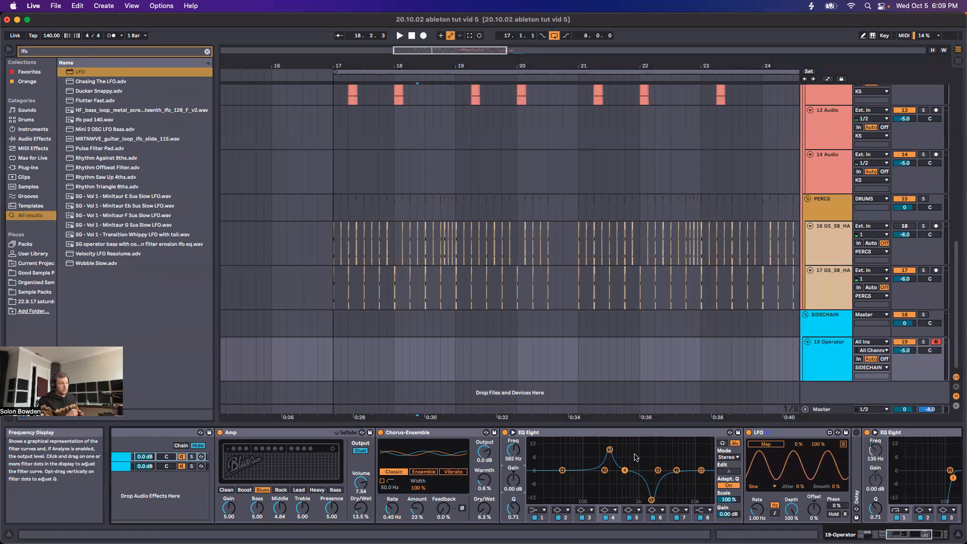
- Map the LFO to the frequency of the EQ Eight's boosted band 2
click(609, 450)
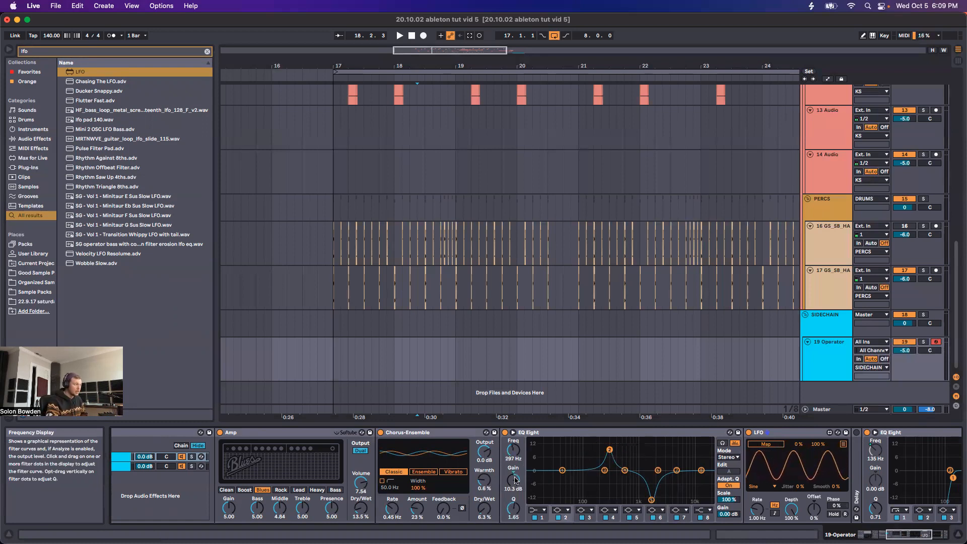
click(651, 500)
click(609, 449)
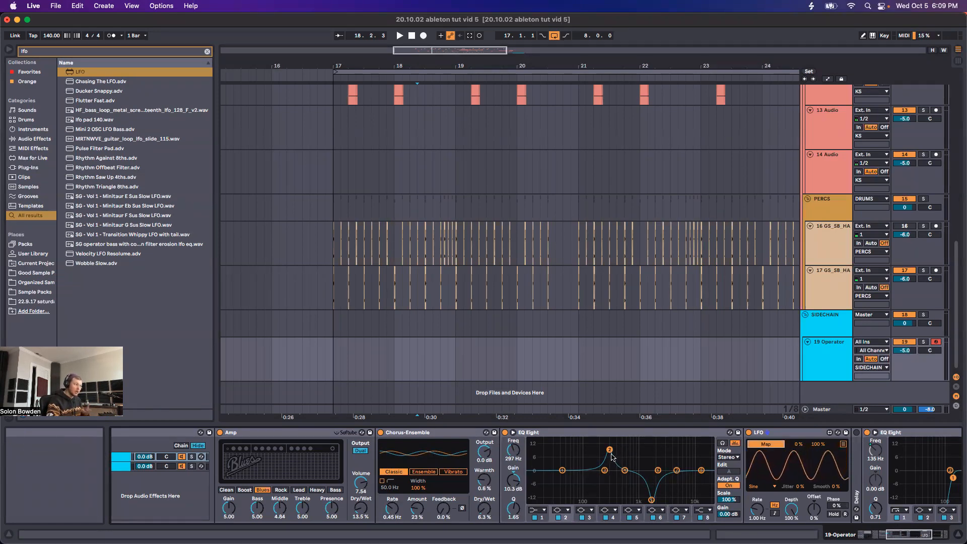
click(518, 456)
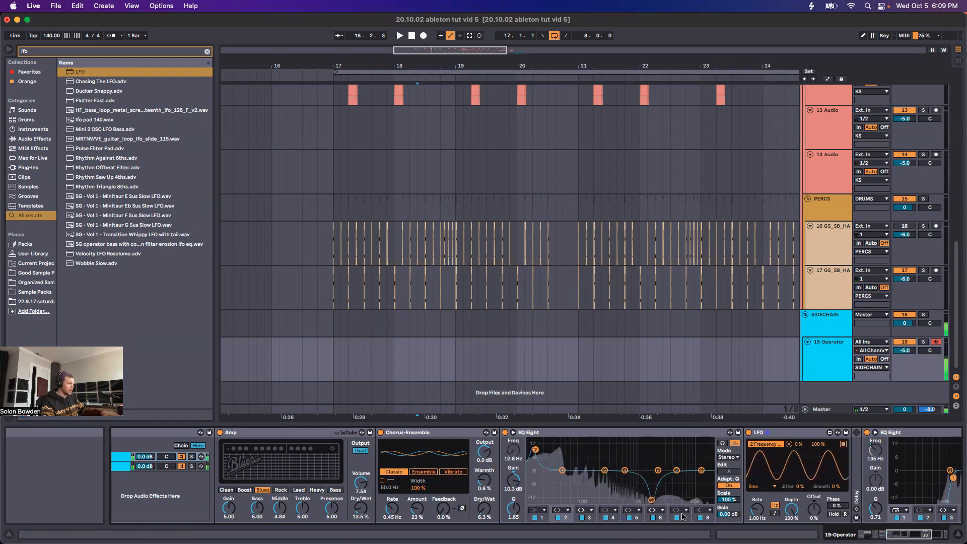
- Set the LFO to Rate 0.21 Hz, Depth 46.5% and Offset 38%, and EQ band 2 to 10.2 dB gain with Q 0.96
drag(757, 509, 757, 524)
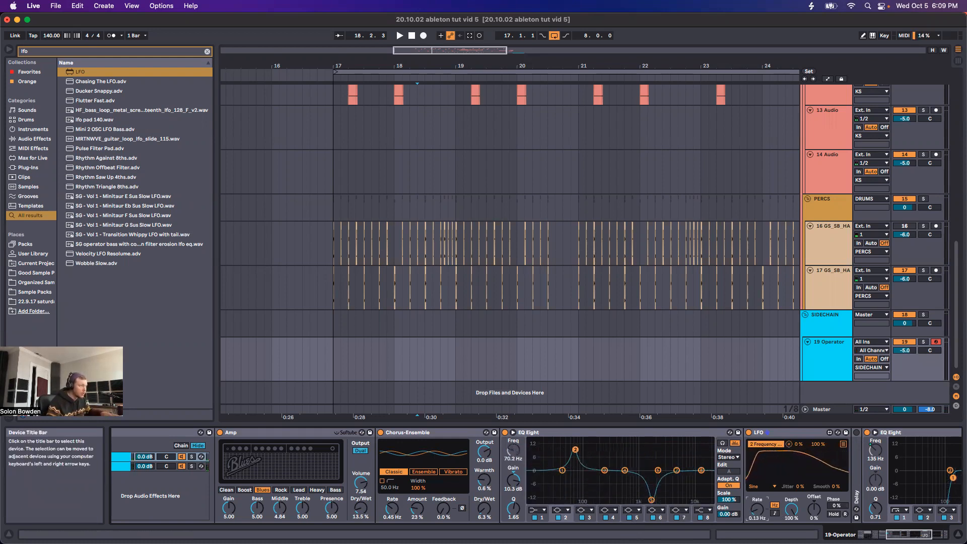
drag(817, 519, 825, 507)
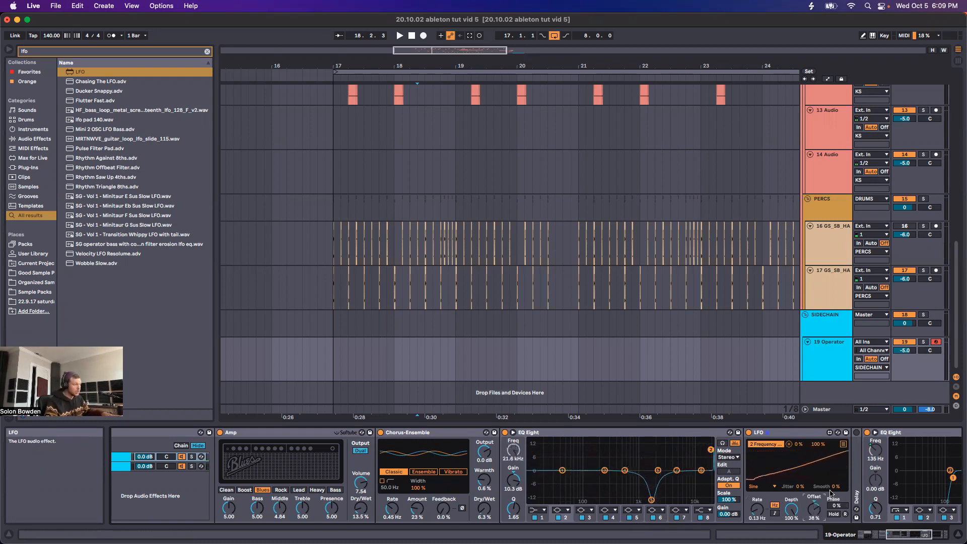
drag(791, 510, 791, 534)
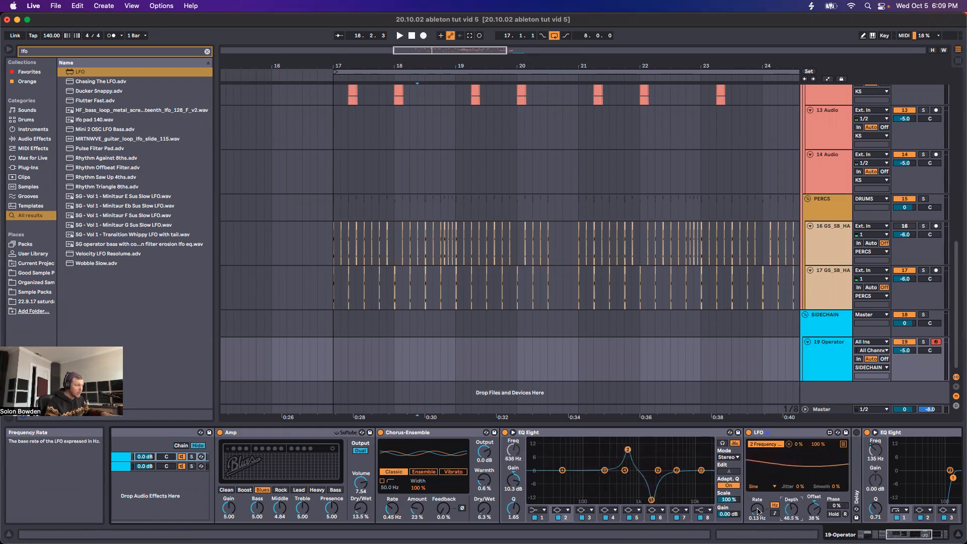
drag(757, 510, 757, 513)
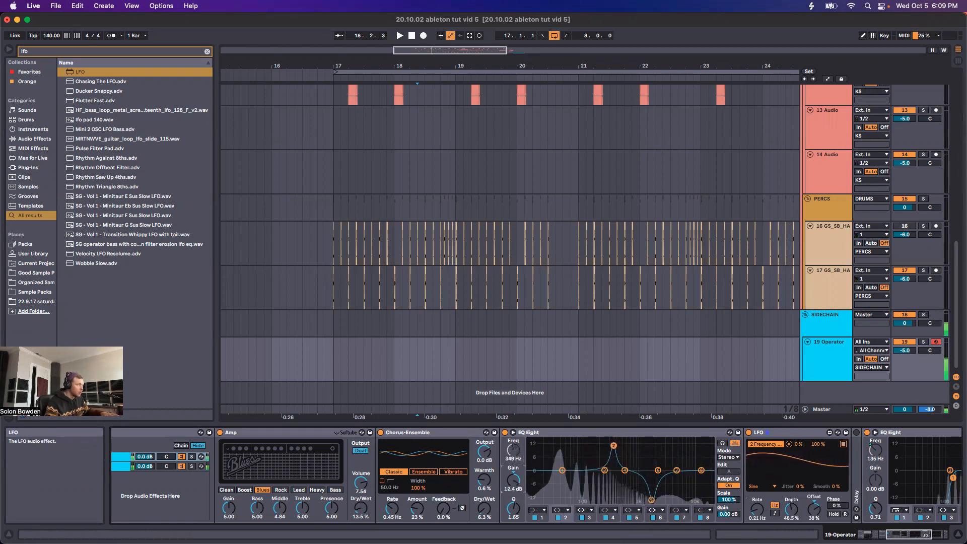
drag(513, 508, 513, 512)
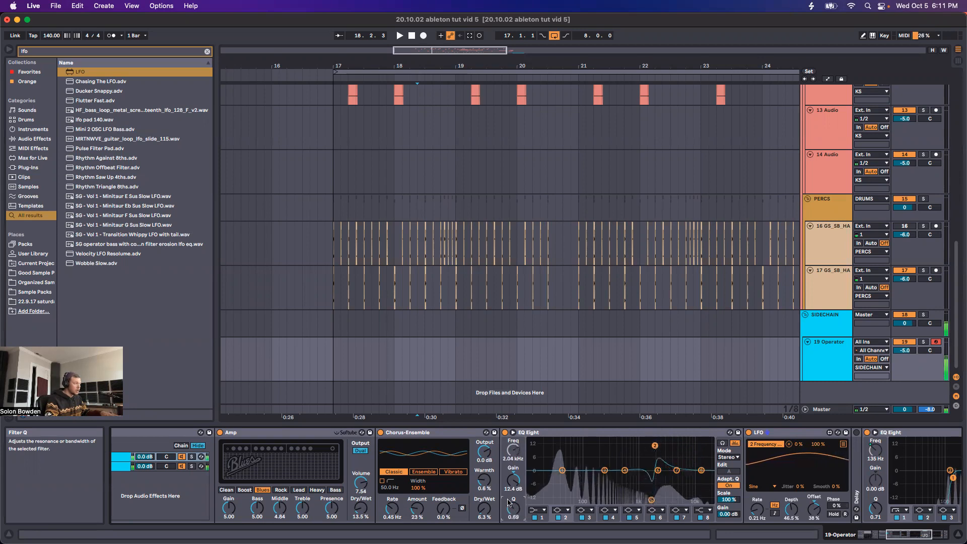
drag(514, 480, 513, 484)
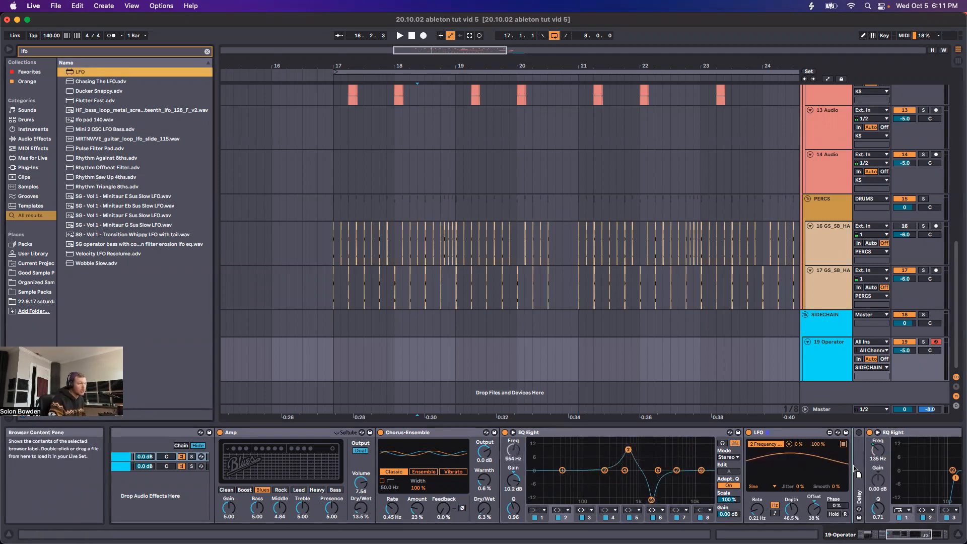
- Add a second LFO after the first, mapped to EQ band 5's frequency, with Rate 0.32 Hz, Depth 50.4% and Offset 24%
drag(854, 468, 853, 468)
scroll(665, 495, right, 3)
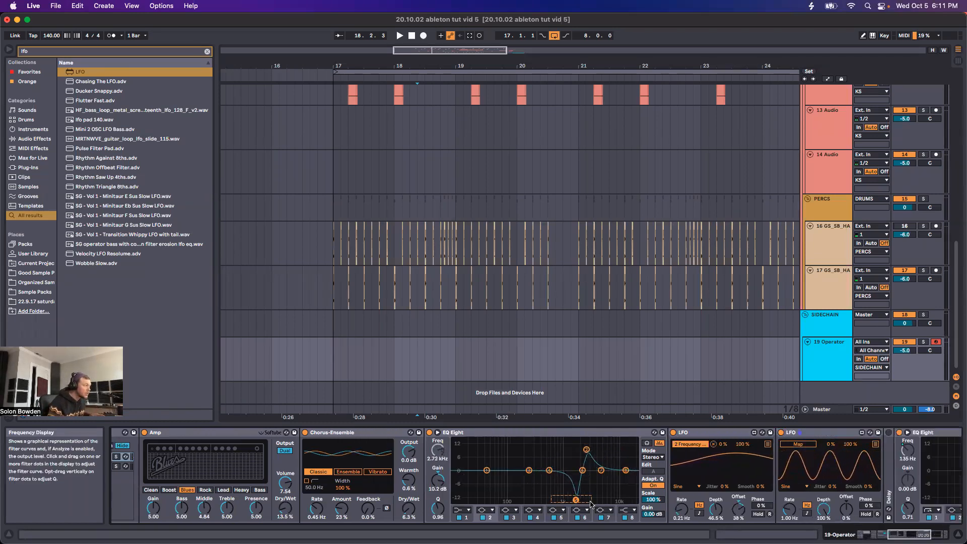
click(795, 445)
click(437, 450)
mouse_move(789, 509)
mouse_down()
mouse_move(789, 526)
mouse_move(789, 500)
mouse_up()
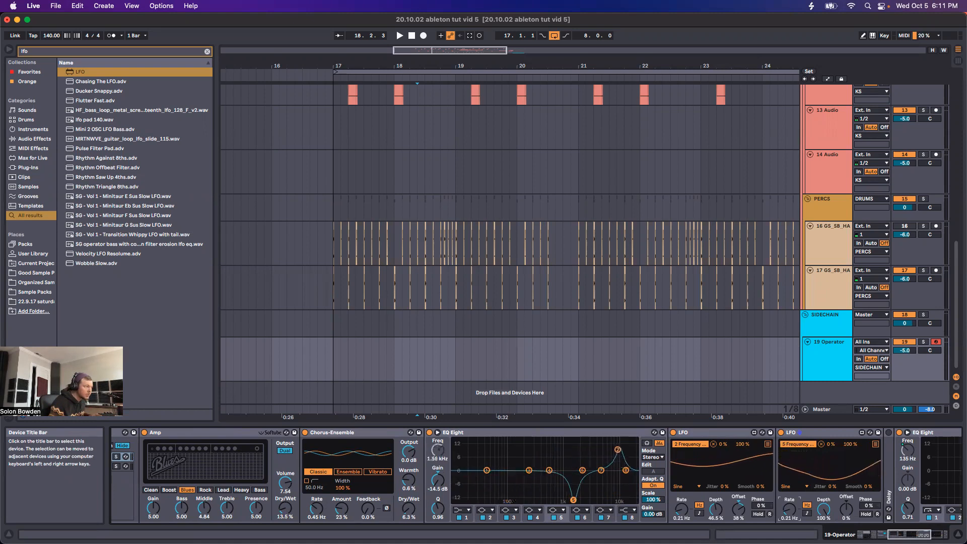
drag(850, 519, 823, 524)
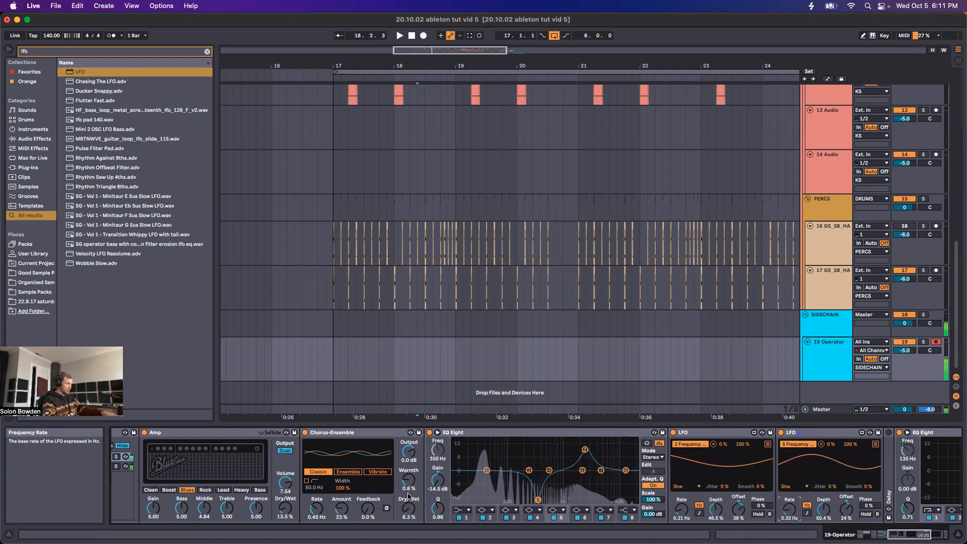
- Move the Chorus-Ensemble to sit between the second LFO and the collapsed Delay
click(331, 436)
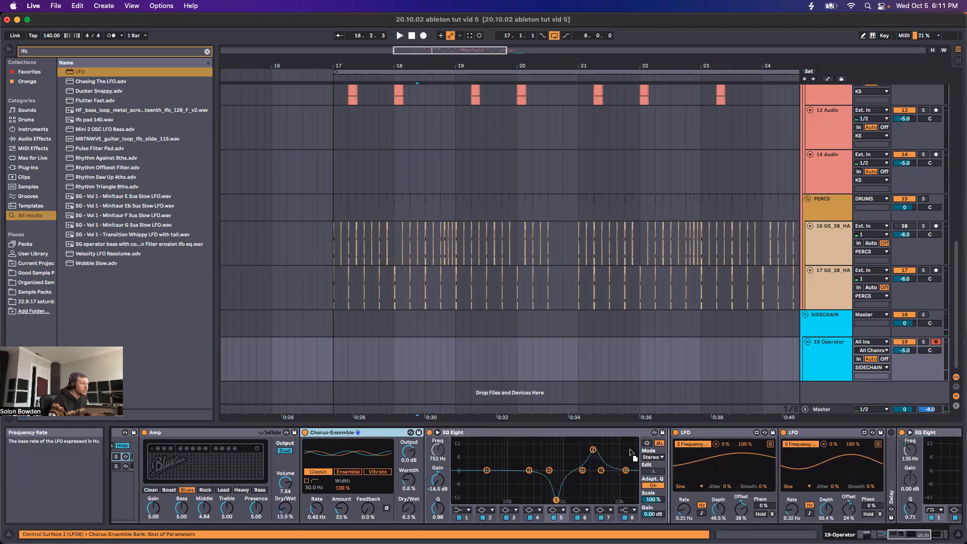
drag(885, 462, 887, 470)
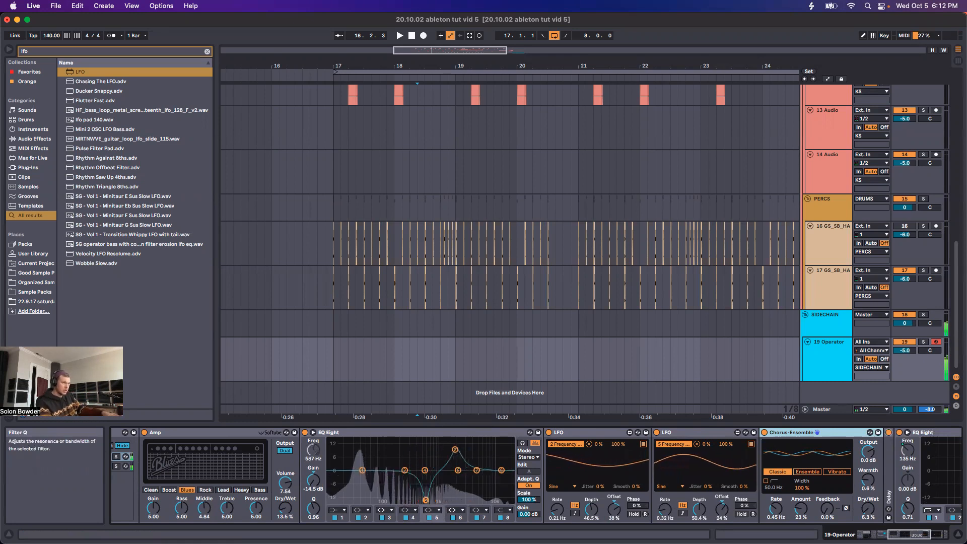
- Set the stereo Width of the Utility at the end of the high band chain to 79%
scroll(885, 454, right, 5)
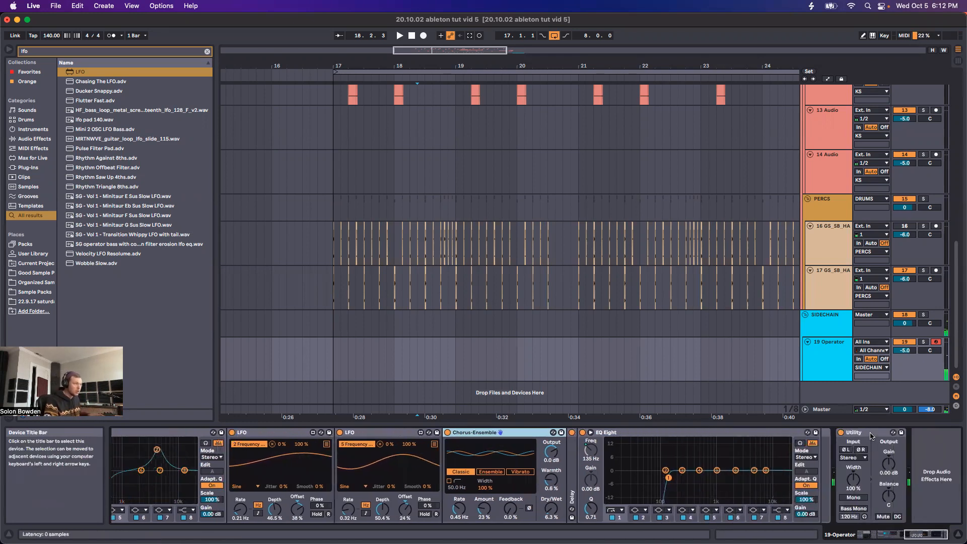
click(871, 432)
drag(569, 480, 903, 434)
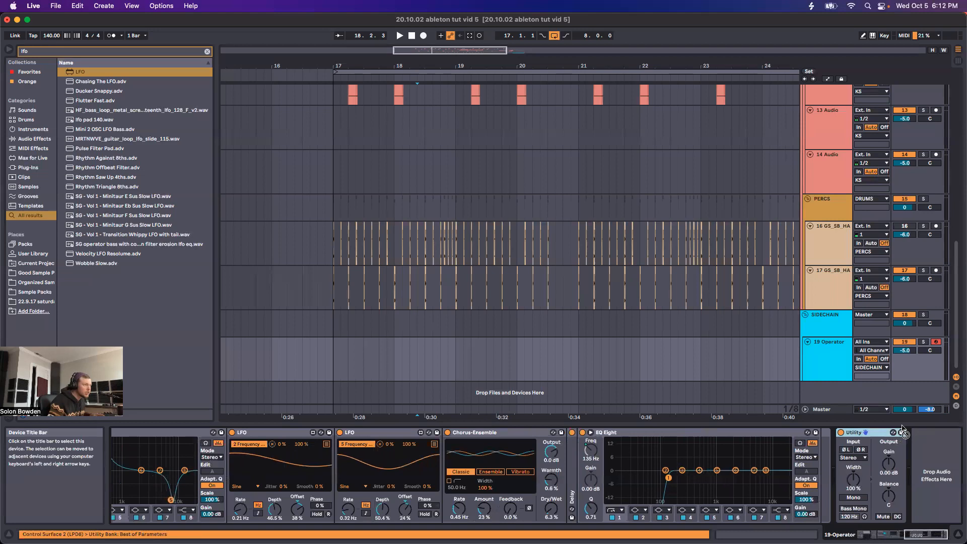
drag(856, 479, 856, 490)
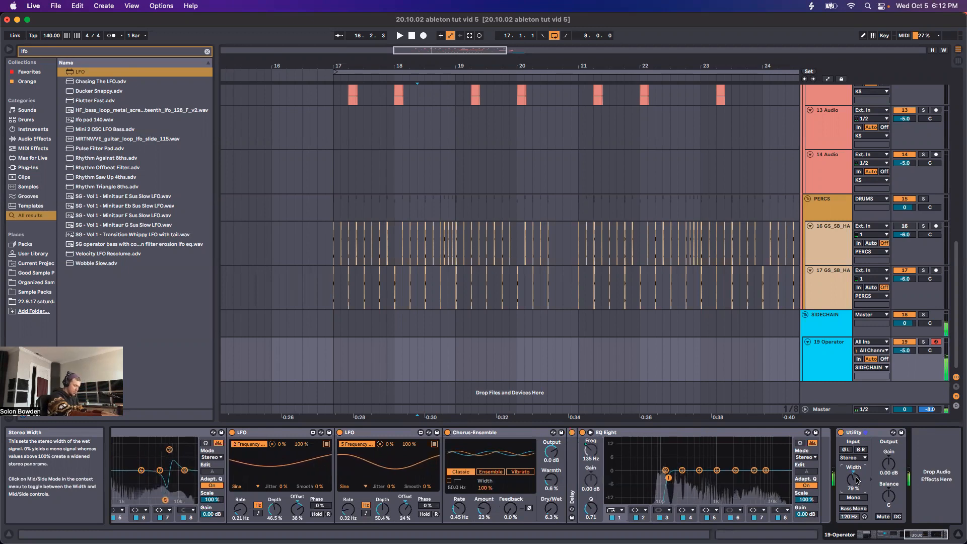
- Expand the collapsed Delay and review the devices along the high band chain
drag(857, 480, 855, 477)
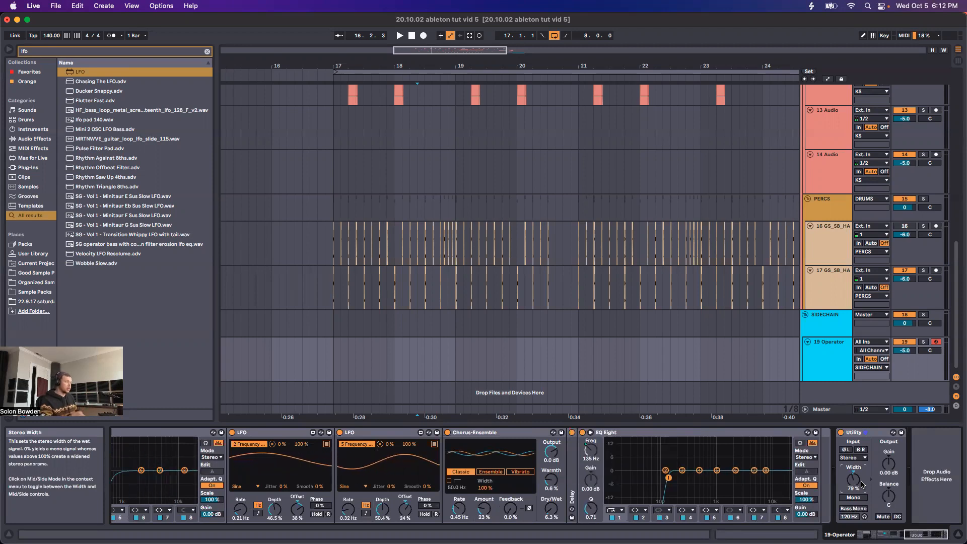
double_click(570, 482)
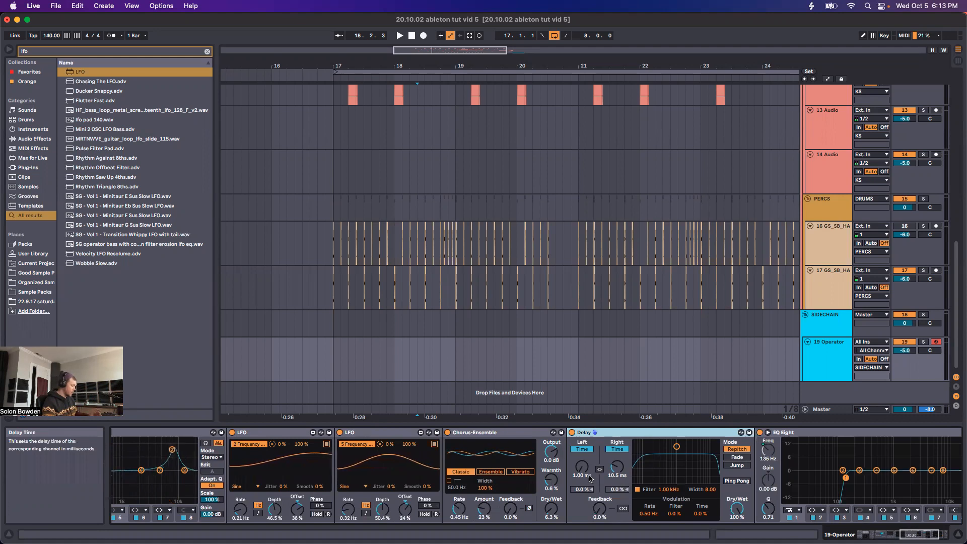
scroll(226, 483, left, 5)
scroll(227, 483, left, 7)
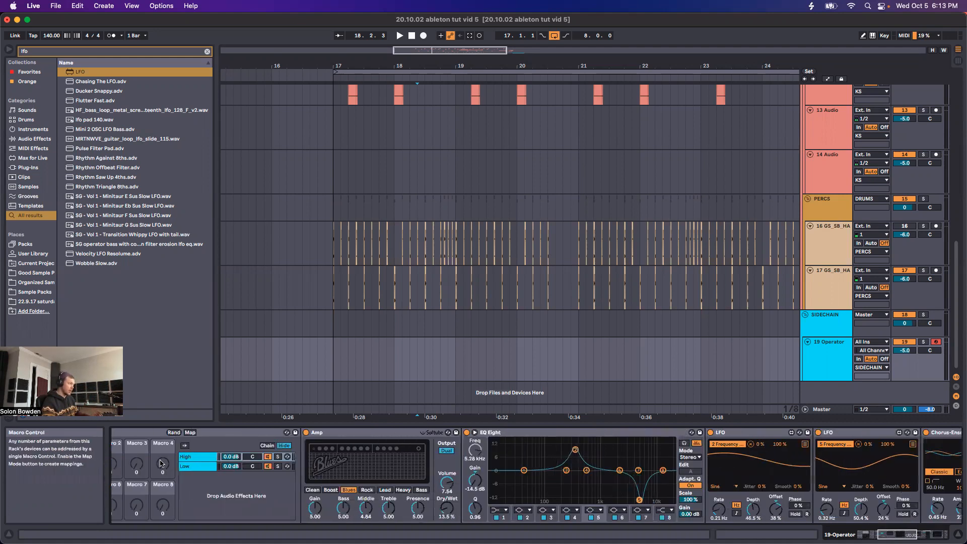
scroll(351, 486, right, 11)
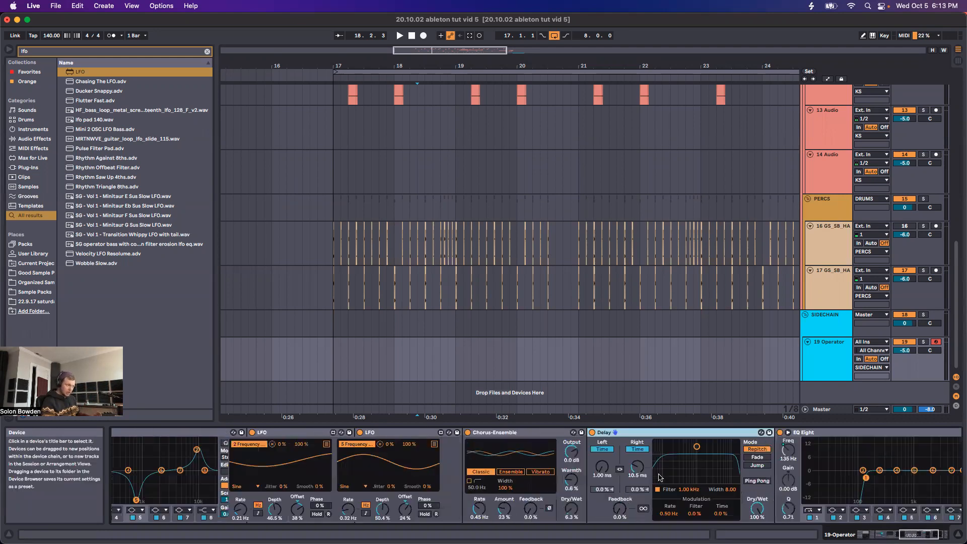
scroll(637, 483, right, 3)
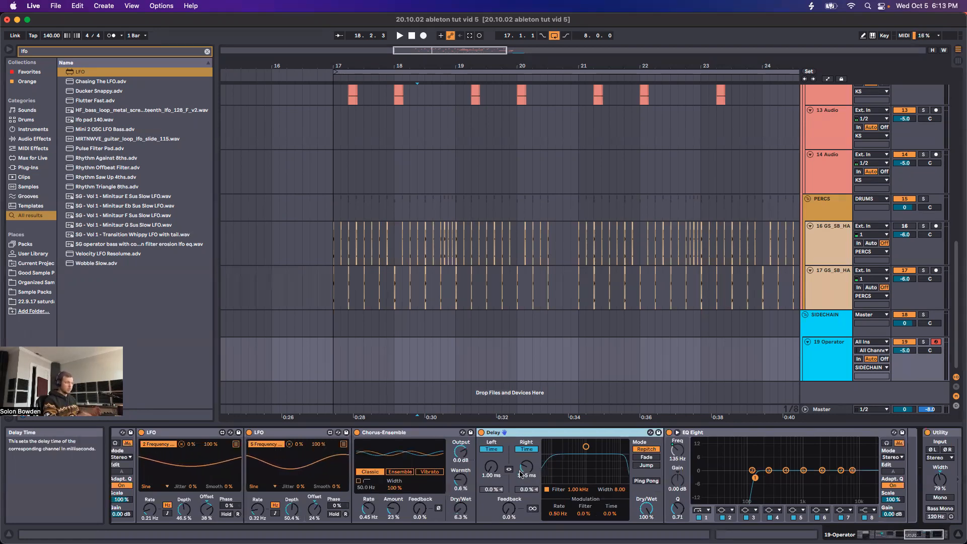
scroll(520, 474, right, 2)
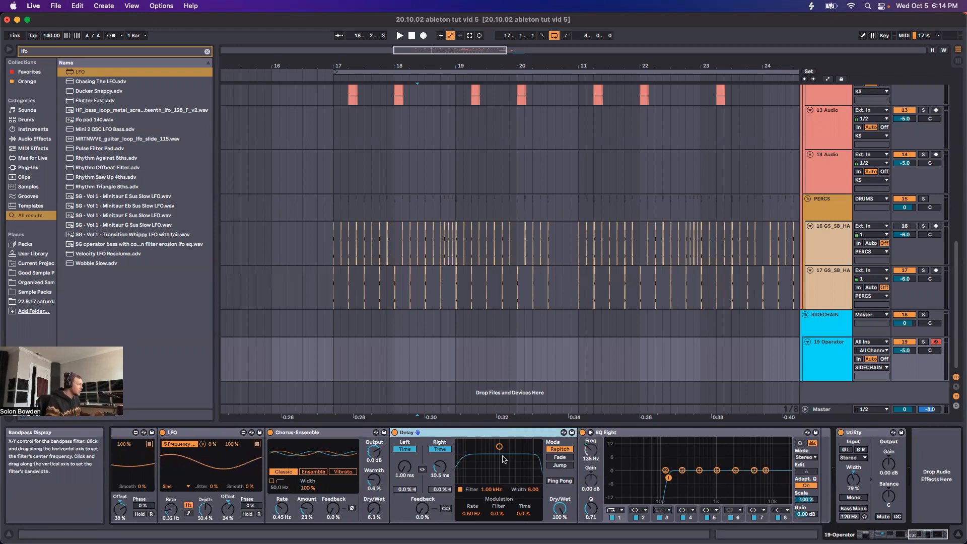
scroll(503, 460, left, 5)
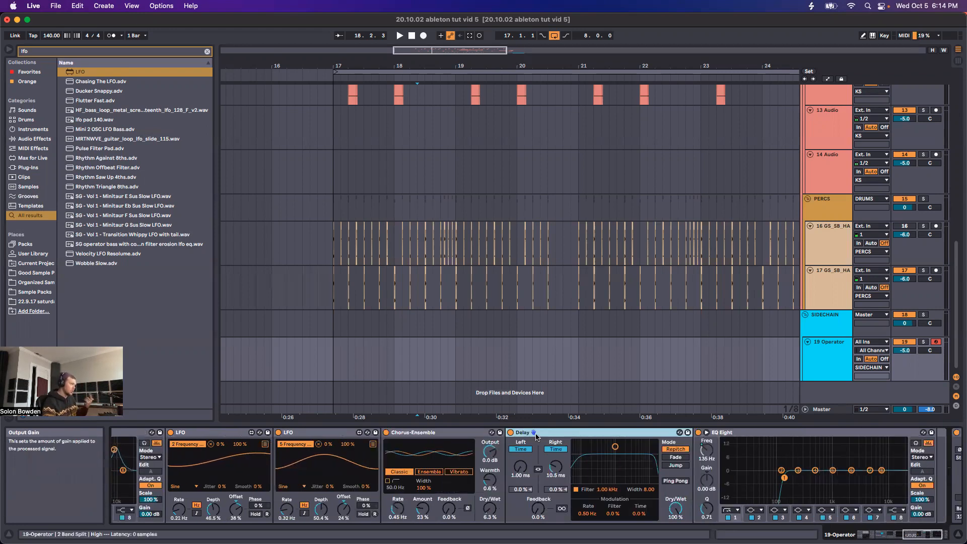
- Set the stereo Width of the Utility at the end of the high band chain to 71%
mouse_move(675, 509)
mouse_down()
mouse_move(675, 543)
mouse_move(675, 501)
mouse_up()
drag(923, 534, 929, 534)
click(851, 484)
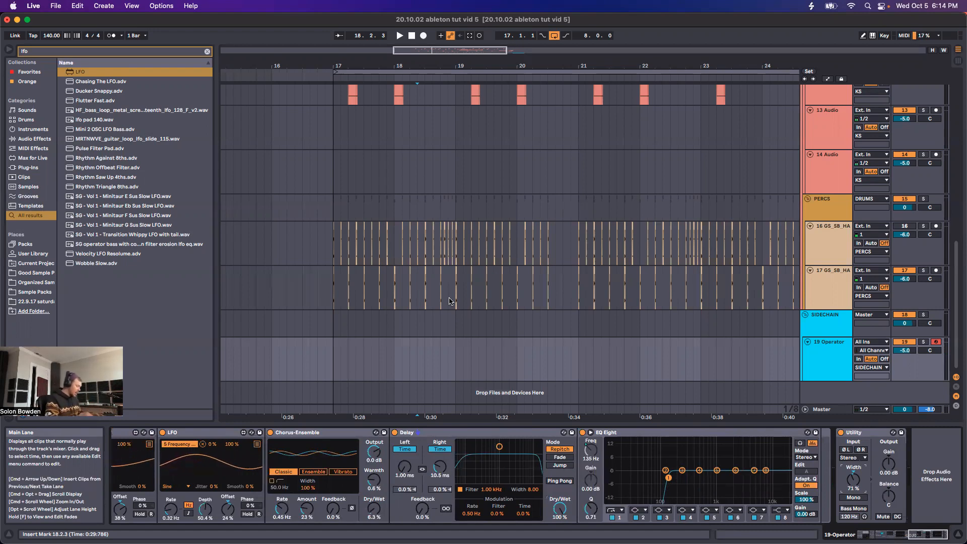
- Collapse the two LFOs and the EQ Eight that follows the Amp
scroll(477, 495, left, 5)
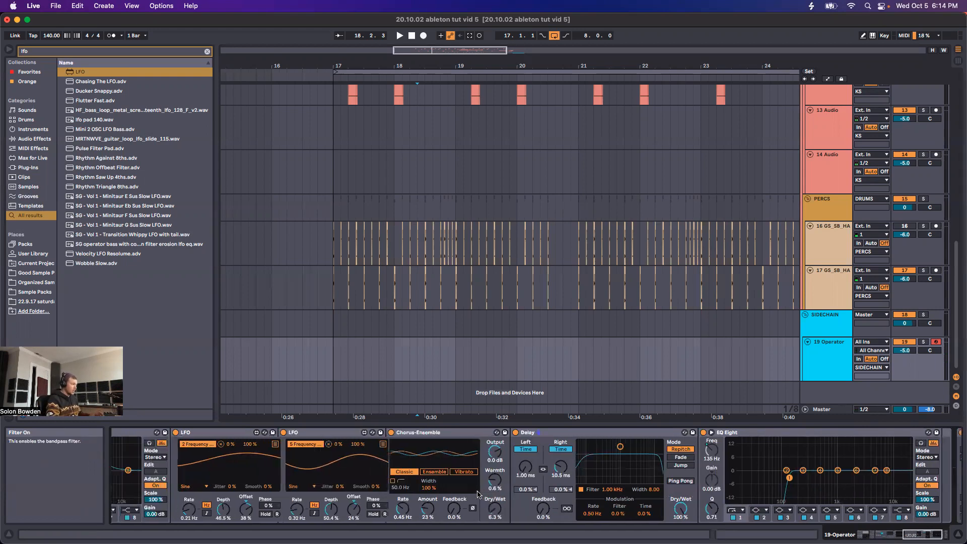
double_click(358, 432)
double_click(363, 432)
double_click(367, 433)
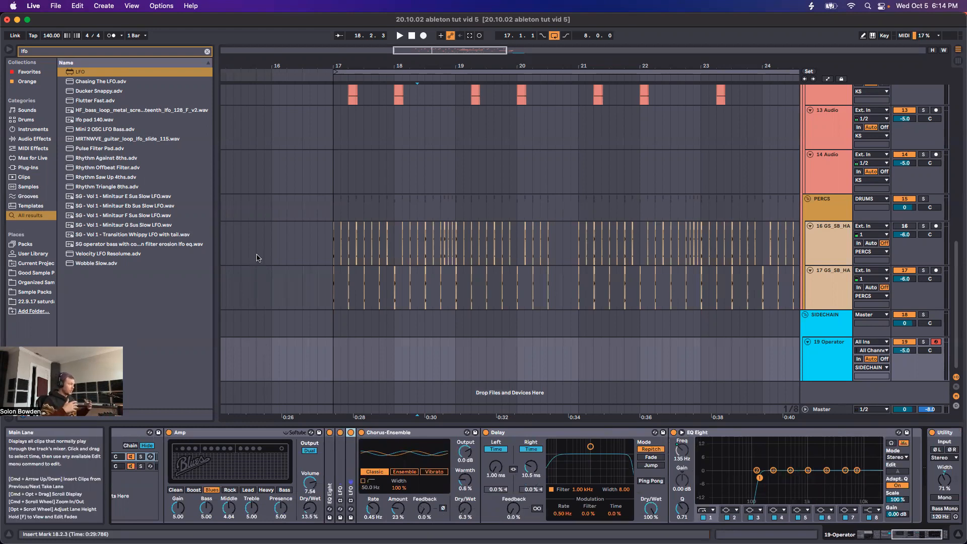
- Search the browser for "shifter" and add a Shifter between the Delay and the second EQ Eight
click(207, 52)
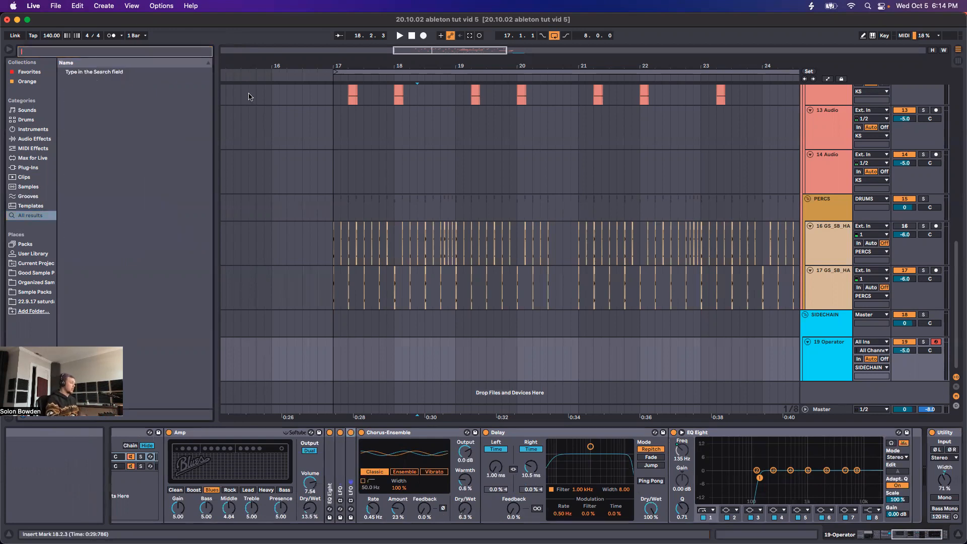
text(s)
key(BackSpace)
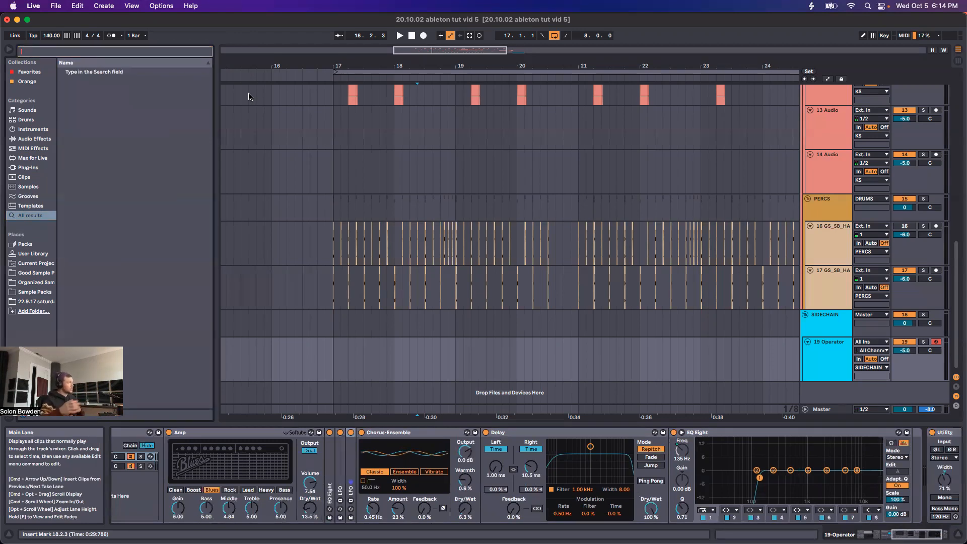
text(shifter)
drag(79, 74, 663, 481)
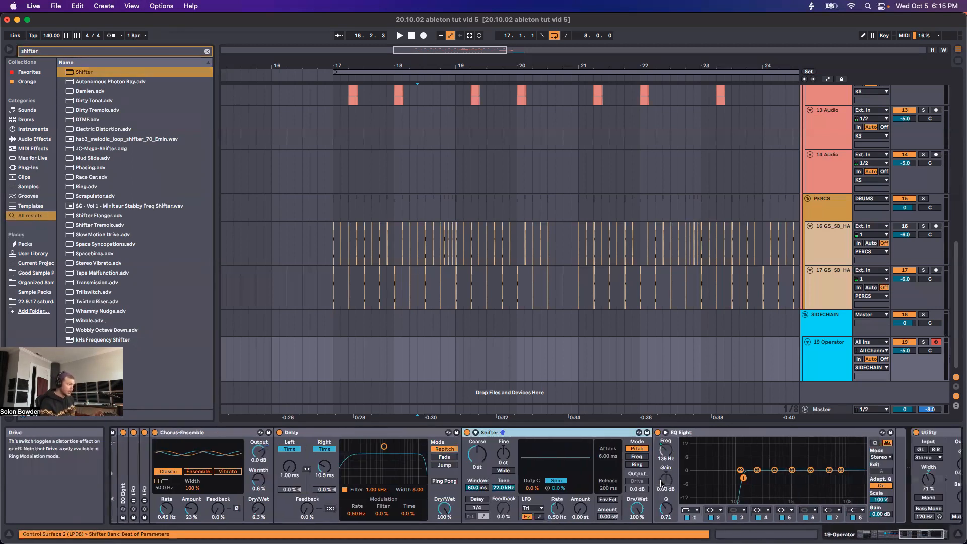
- Switch the Shifter to Freq mode and set its Dry/Wet to 50%
click(636, 457)
drag(637, 510, 638, 515)
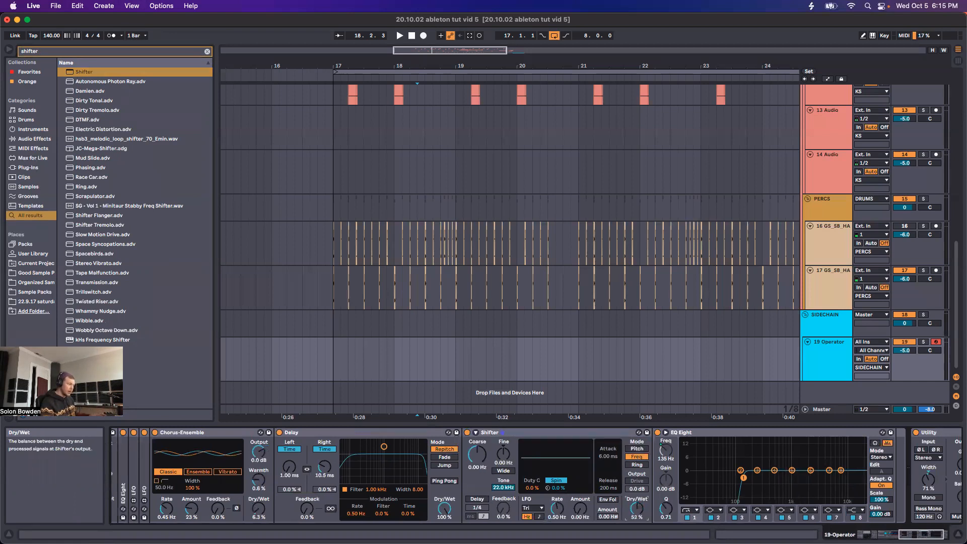
scroll(645, 509, down, 2)
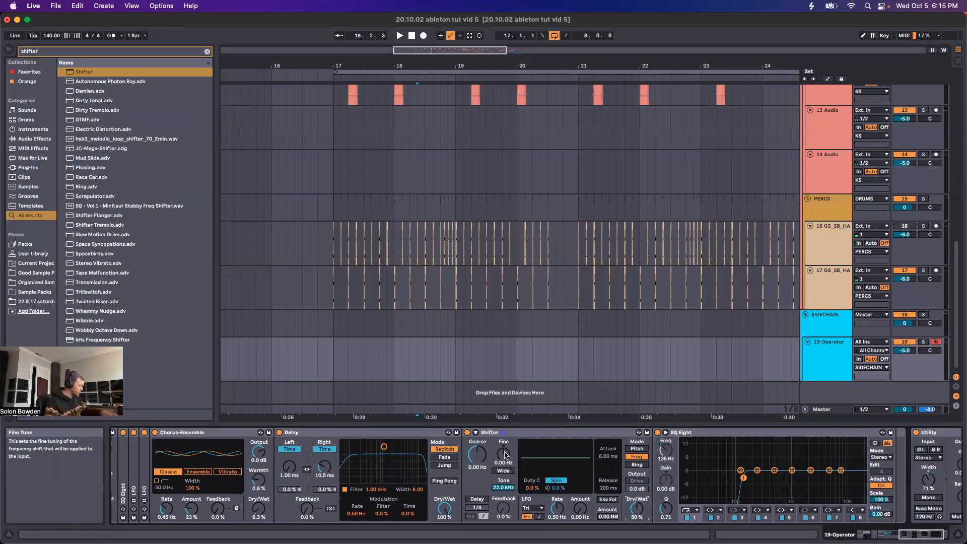
- Bypass the collapsed EQ Eight and the Delay, and set the Chorus-Ensemble Dry/Wet to 9.5%
drag(921, 535, 909, 534)
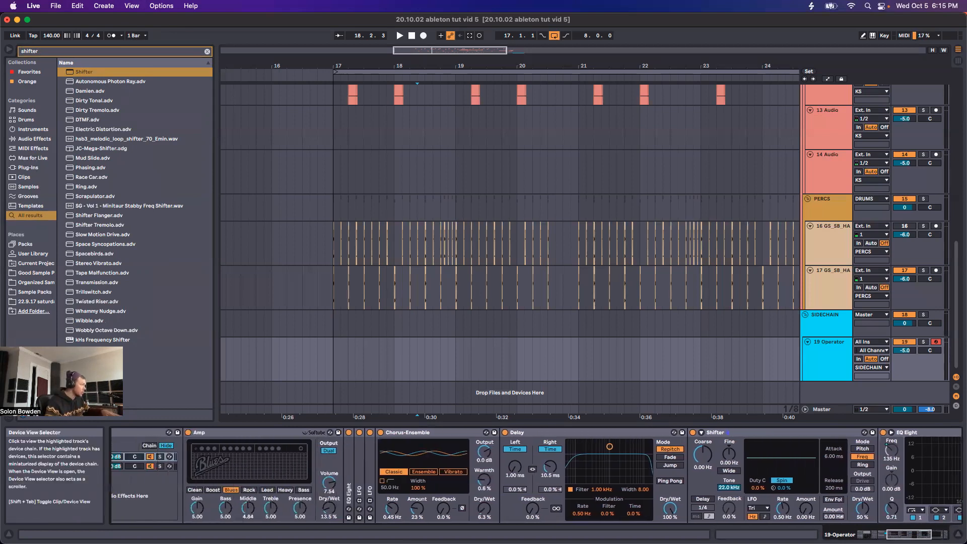
double_click(348, 437)
double_click(370, 433)
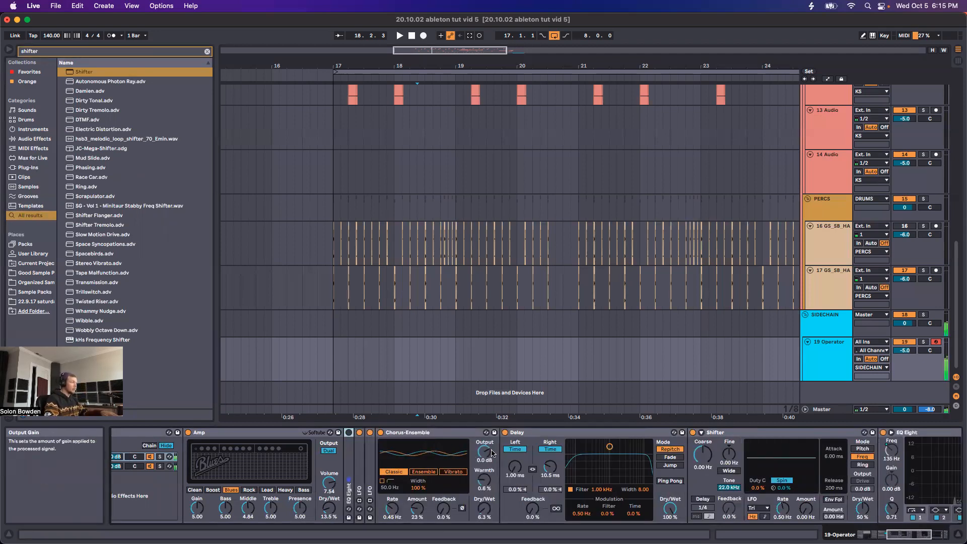
click(505, 432)
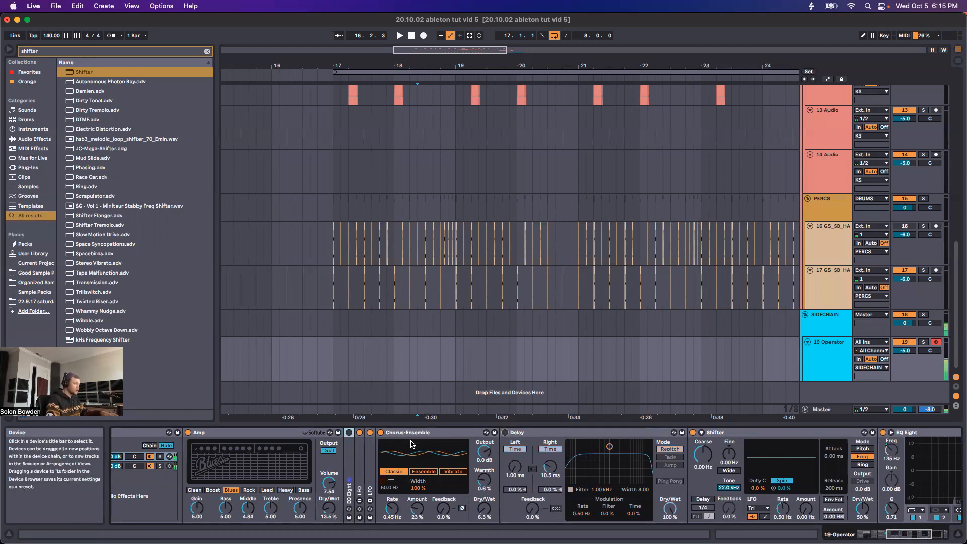
drag(484, 509, 484, 501)
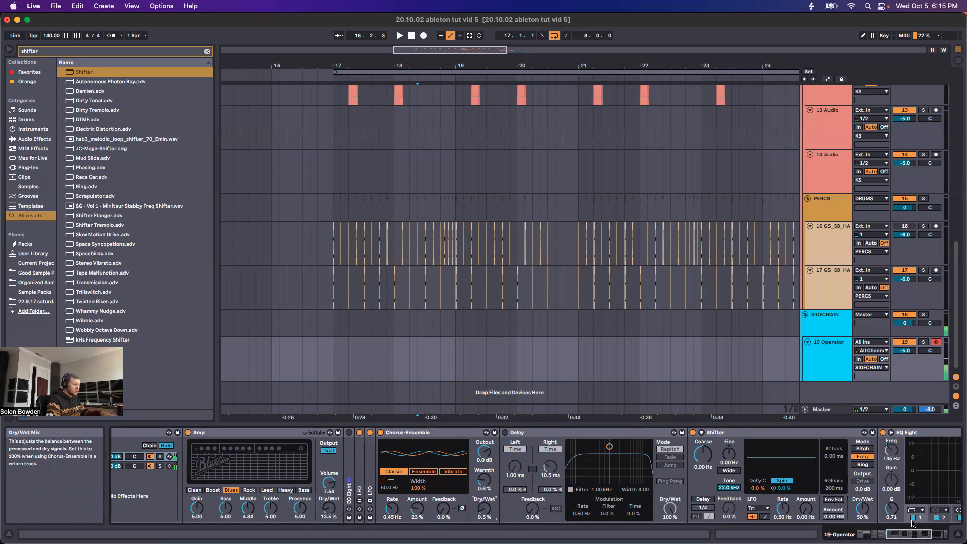
- Try several Fine frequency shifts on the Shifter, and leave Fine at 1.19 Hz
scroll(877, 514, right, 5)
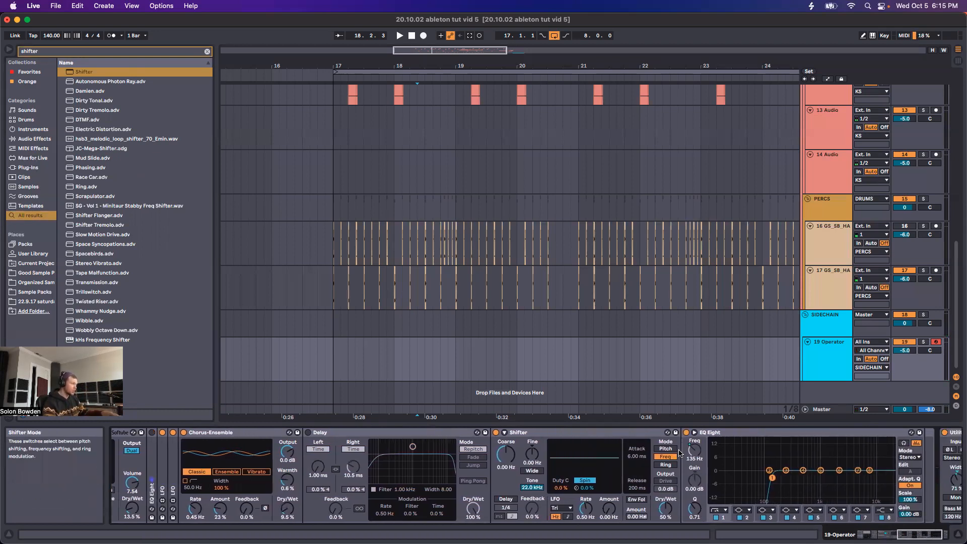
drag(532, 453, 533, 431)
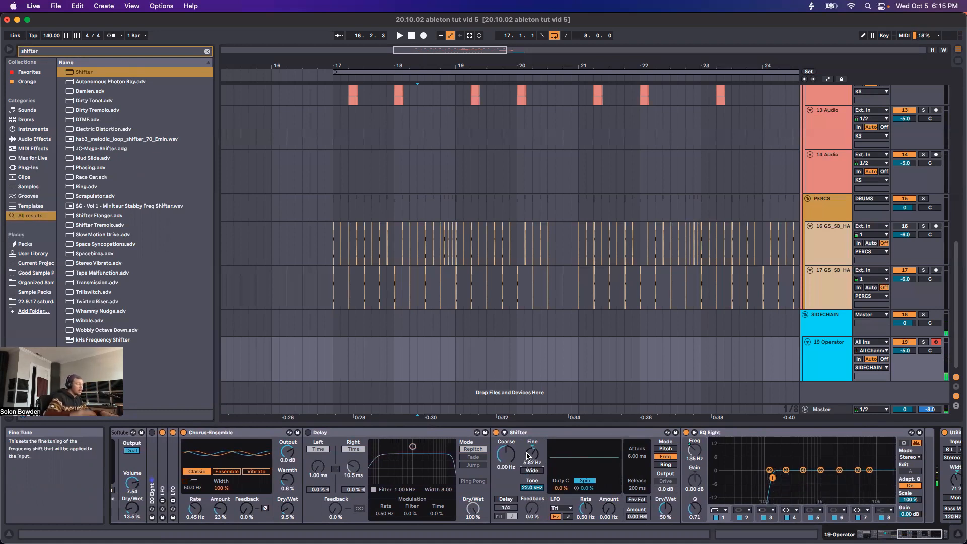
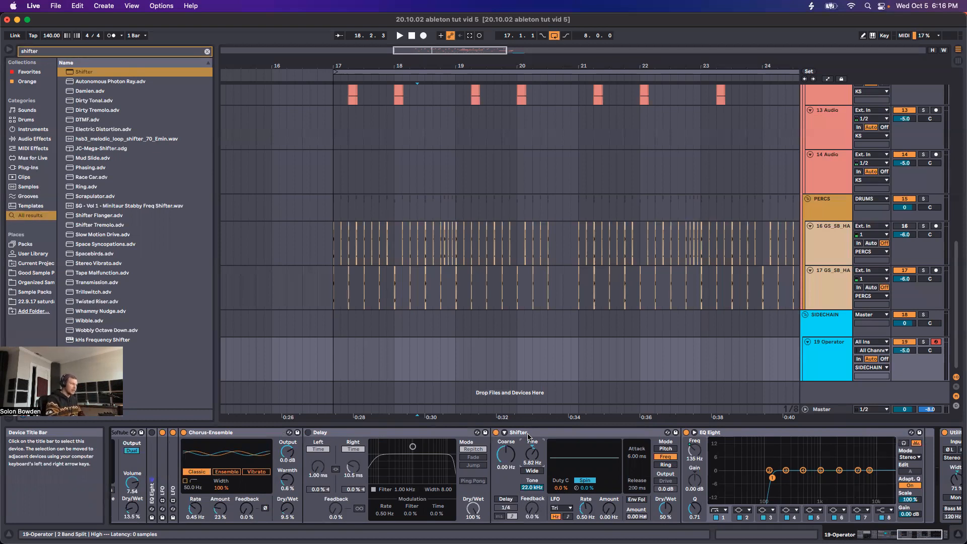
drag(529, 455, 531, 458)
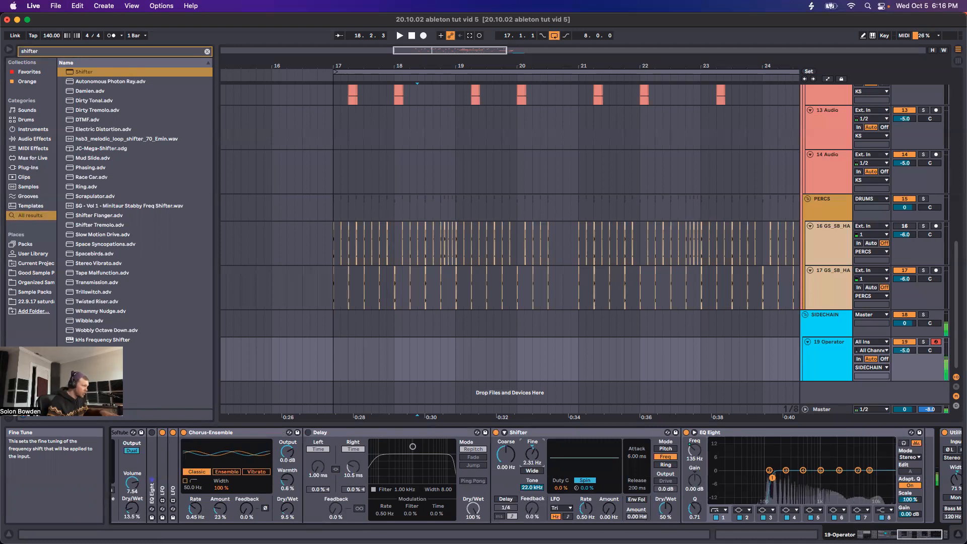
drag(531, 455, 537, 454)
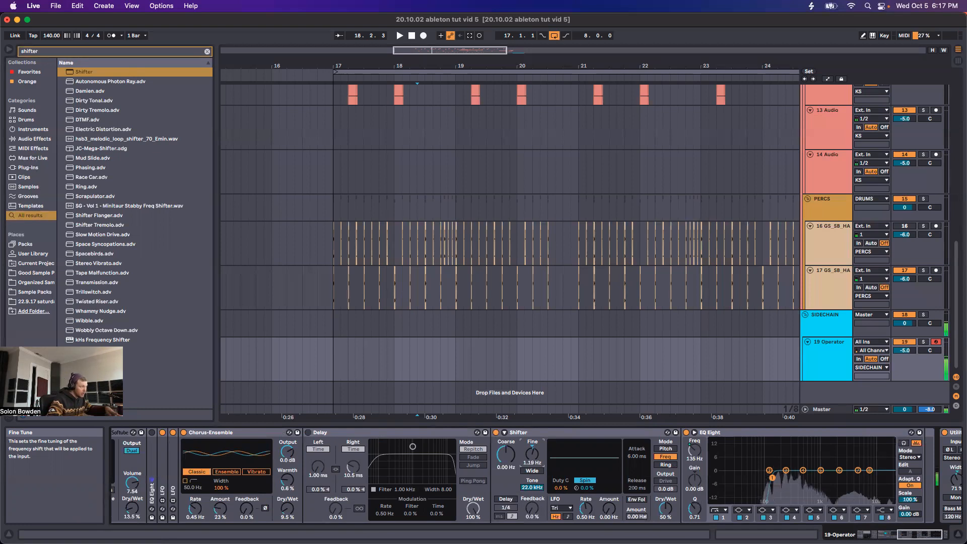
drag(534, 455, 532, 455)
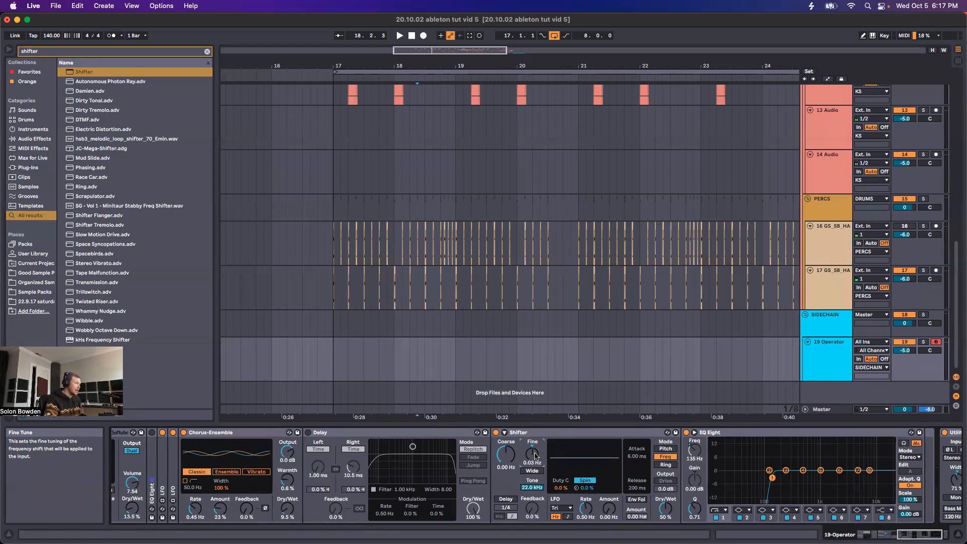
drag(533, 455, 532, 453)
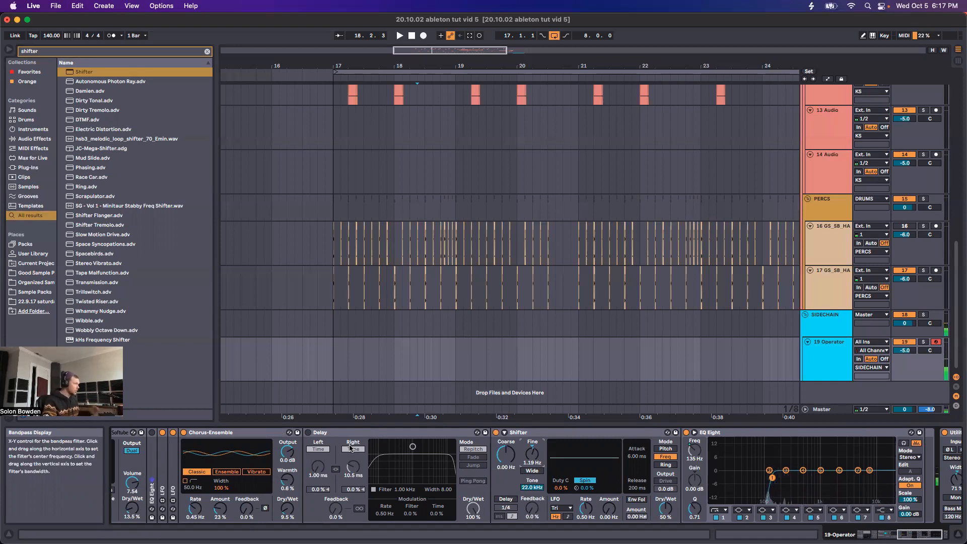
- Turn the Delay and the collapsed EQ Eight back on
click(308, 433)
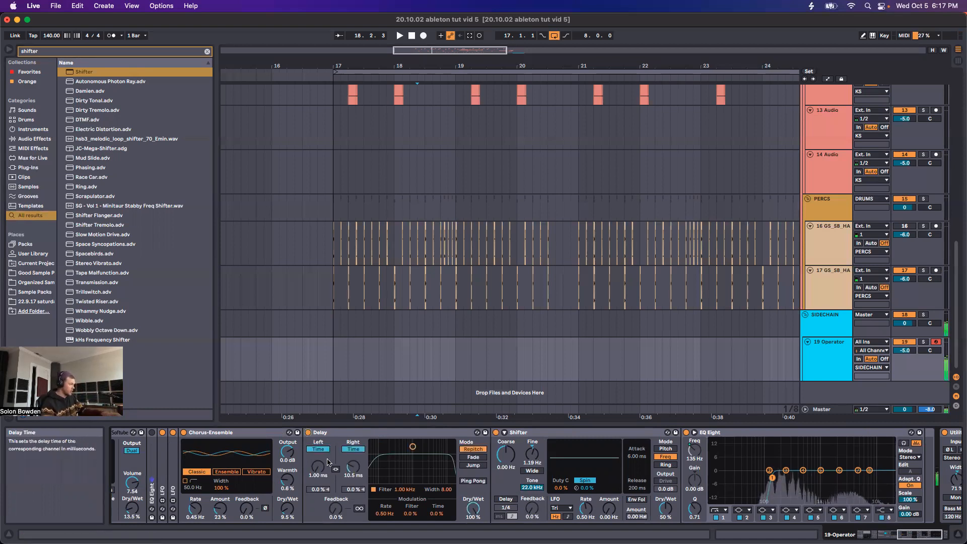
drag(919, 534, 914, 535)
click(255, 433)
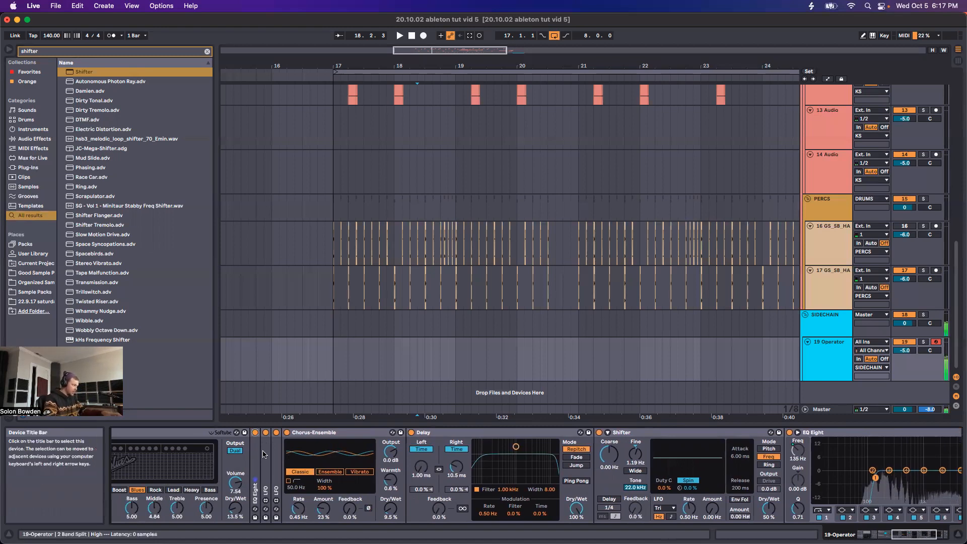
drag(915, 534, 921, 534)
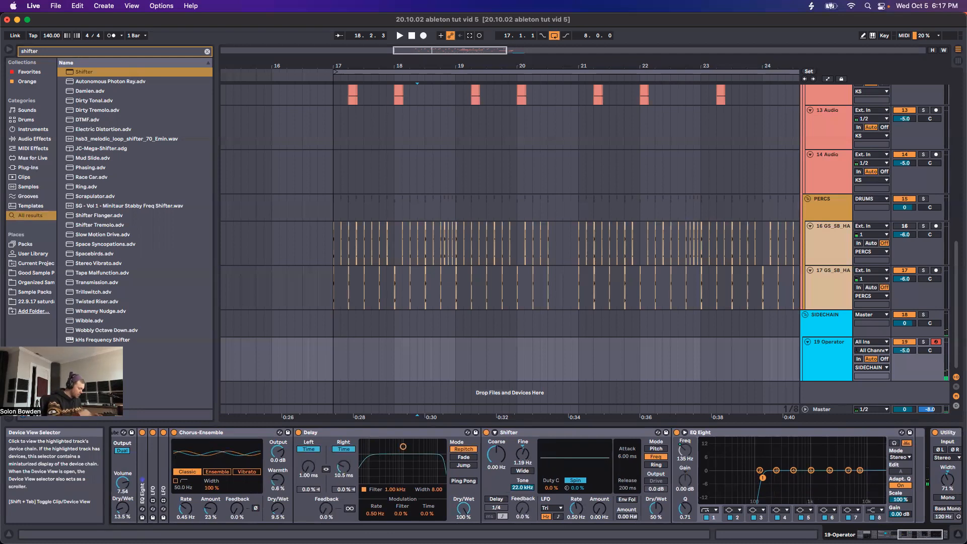
- Find the OTT preset, add it between the Shifter and the second EQ Eight, and set its Amount to 38%
key(super+f)
text(ott)
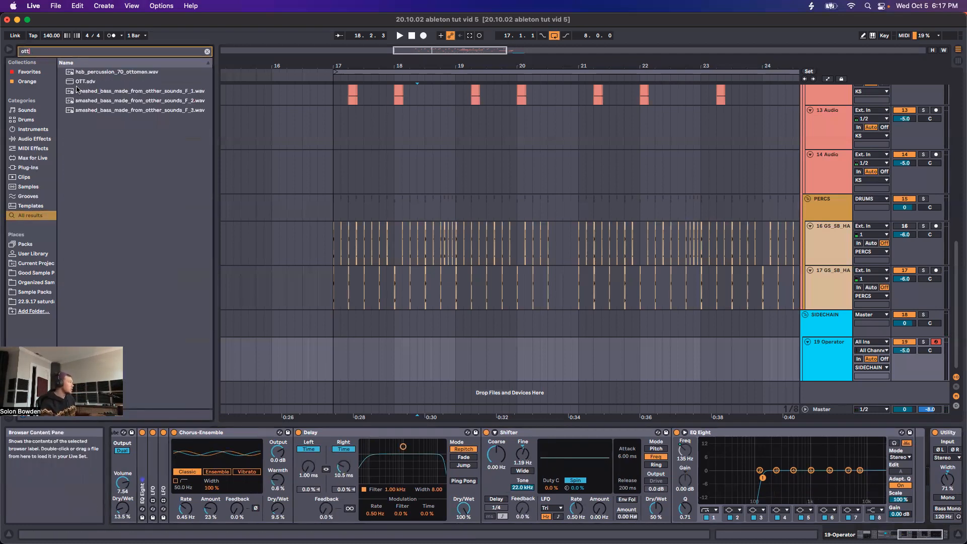
drag(85, 81, 669, 477)
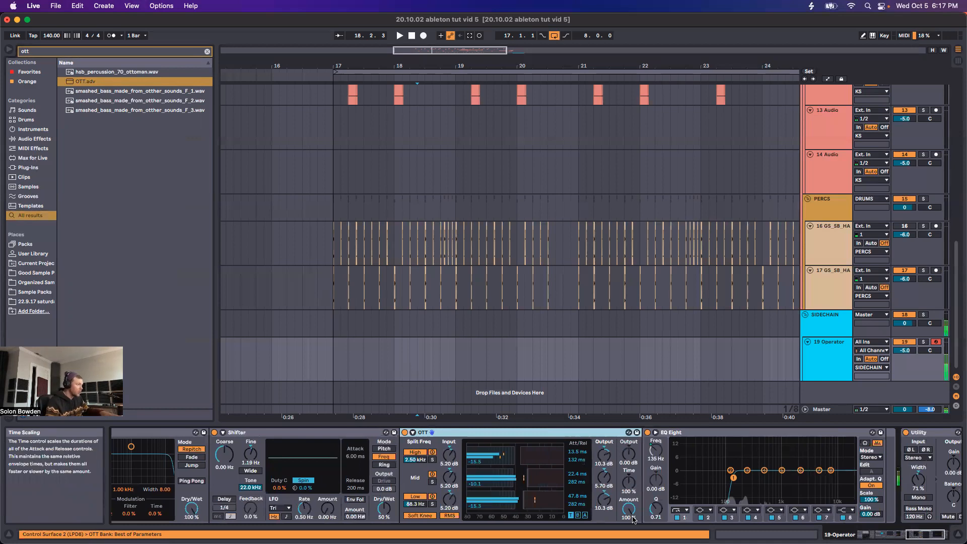
drag(628, 509, 629, 543)
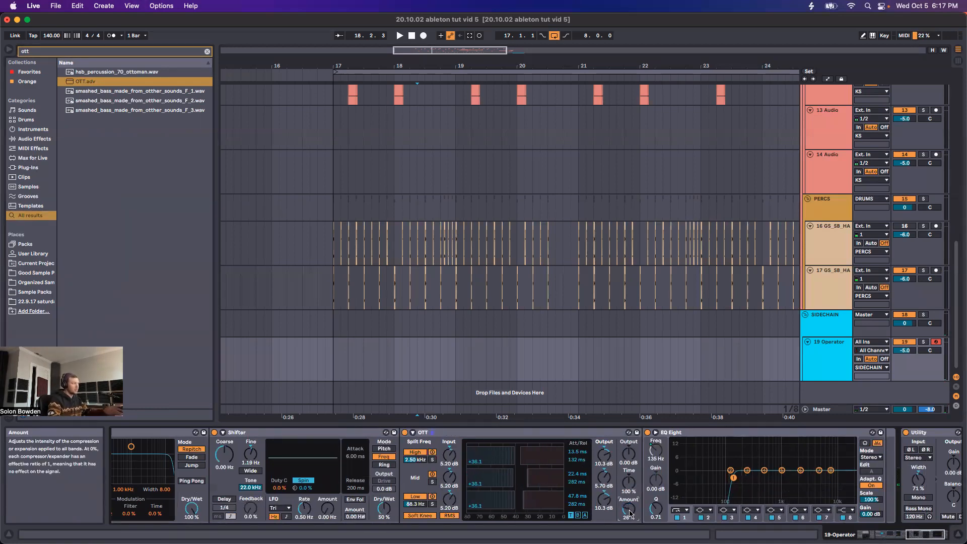
drag(633, 515, 633, 505)
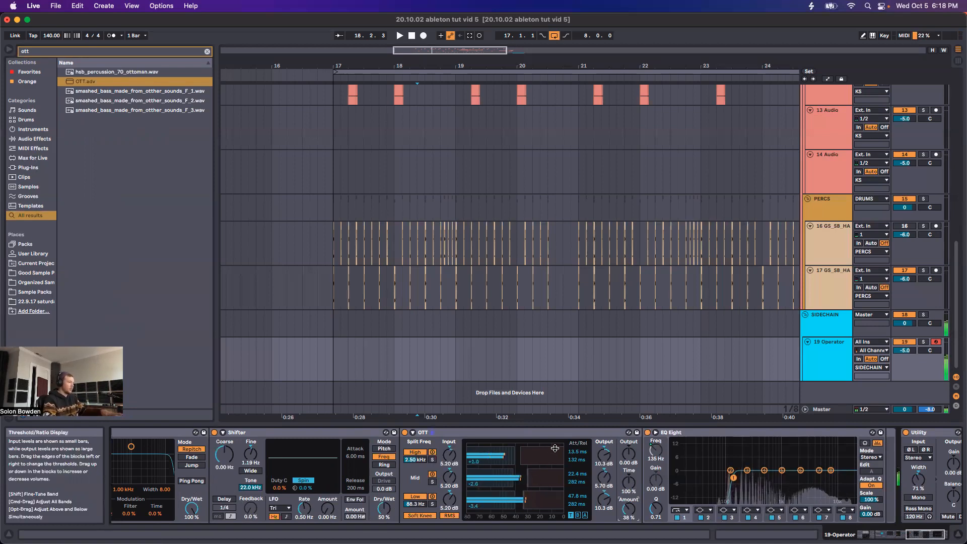
- Place the playback start at bar 17 on the Operator track and bring the start of its device chain into view
click(371, 356)
key(space)
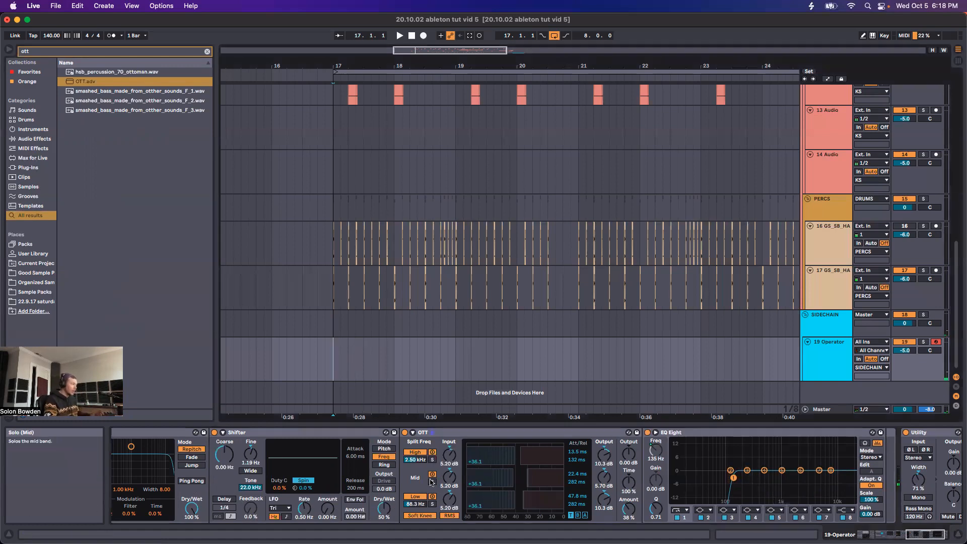
scroll(422, 489, left, 5)
scroll(421, 490, left, 8)
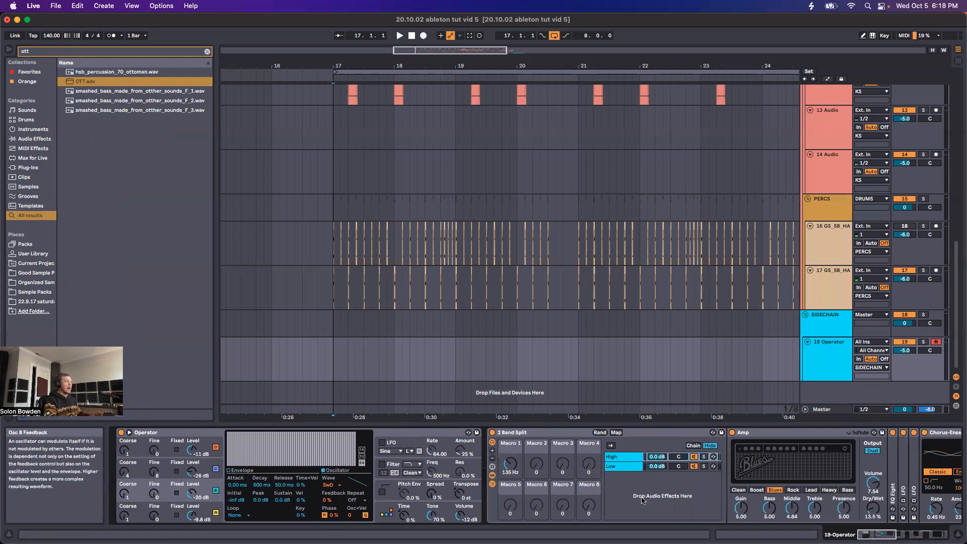
- Change oscillator B's waveform in Operator to Square D
click(159, 433)
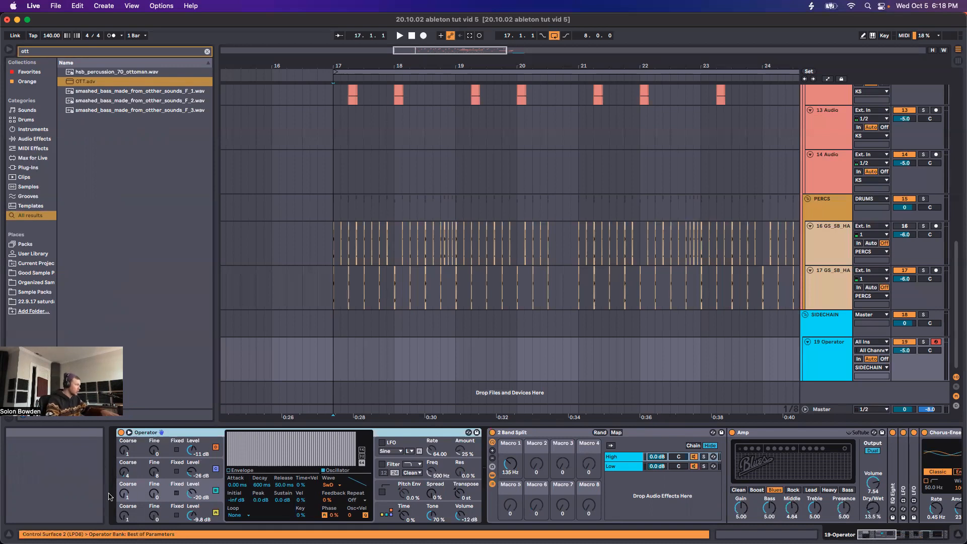
click(328, 484)
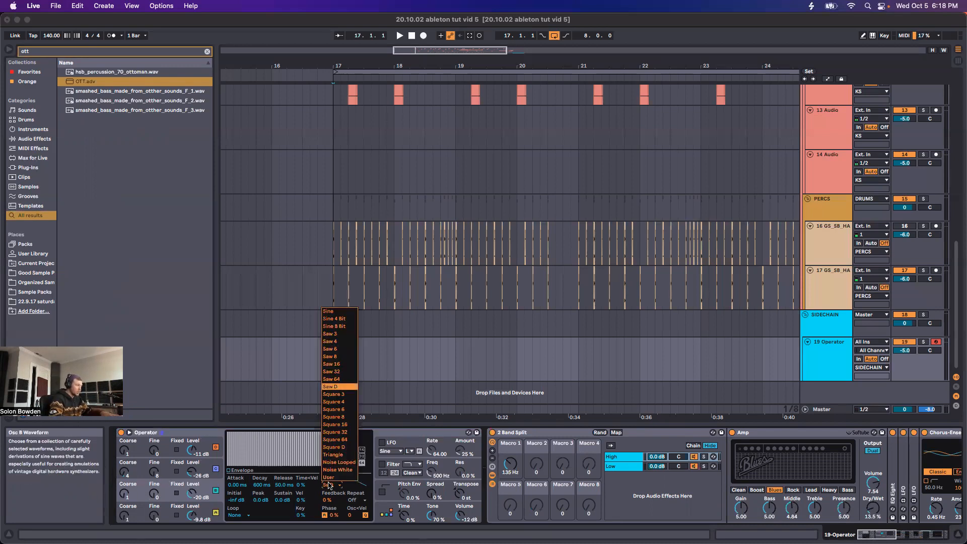
click(337, 447)
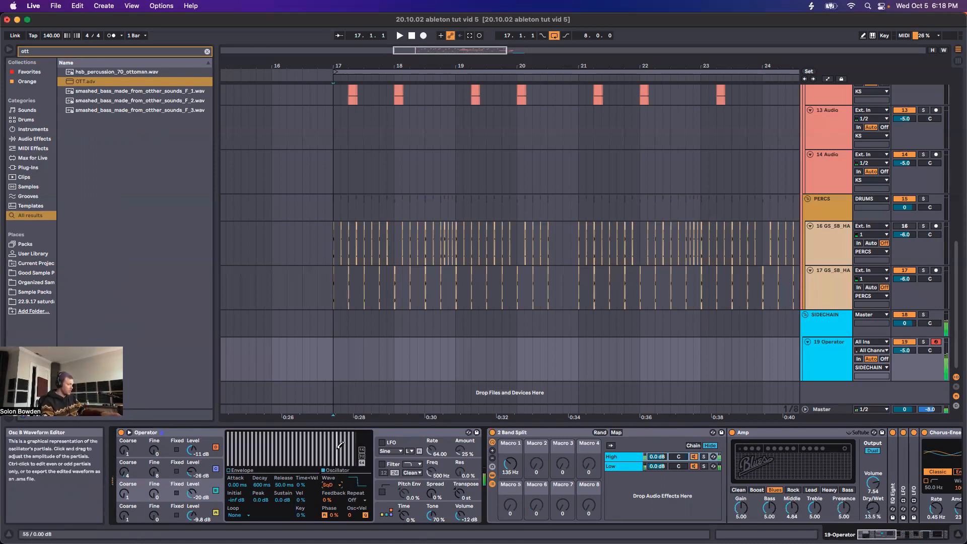
- Set the levels of oscillators B, C and D to -28, -16 and -9.5 dB, and oscillator C's Coarse to 7
mouse_move(196, 495)
mouse_down()
mouse_move(196, 509)
mouse_move(192, 491)
mouse_up()
drag(192, 451, 192, 464)
drag(124, 473, 124, 464)
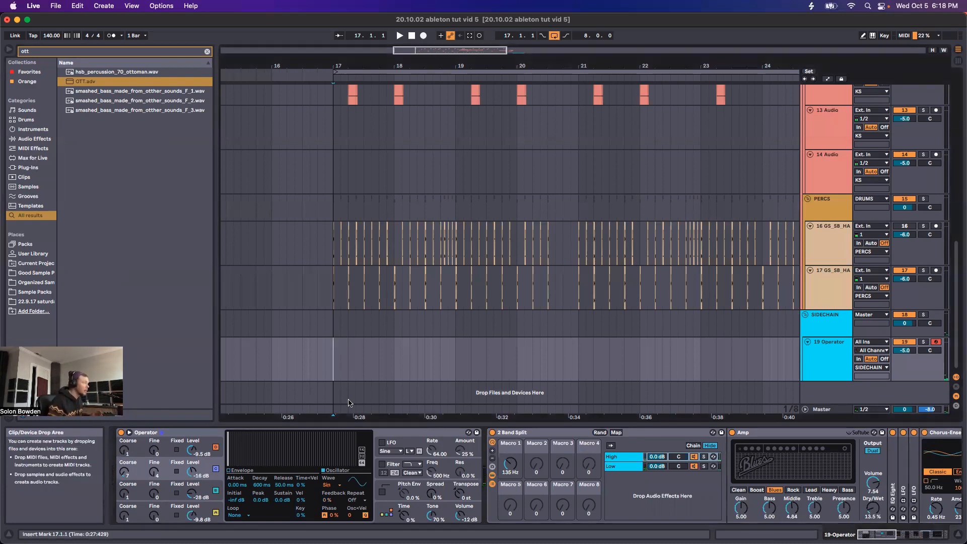
- Draw several extra partials into oscillator C's waveform, and set Coarse to 2 on oscillators C and D
mouse_move(235, 463)
mouse_down()
mouse_move(258, 450)
mouse_move(291, 470)
mouse_up()
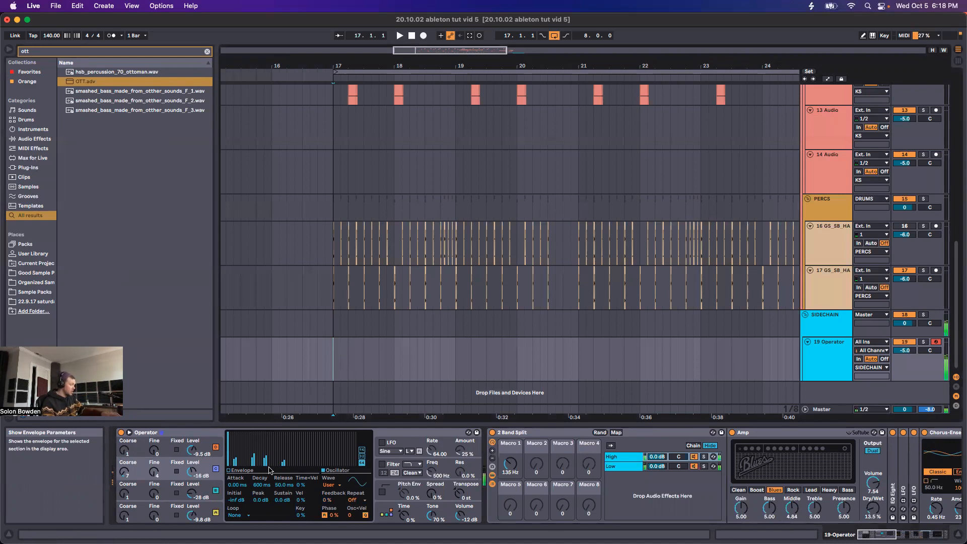
drag(245, 446, 245, 459)
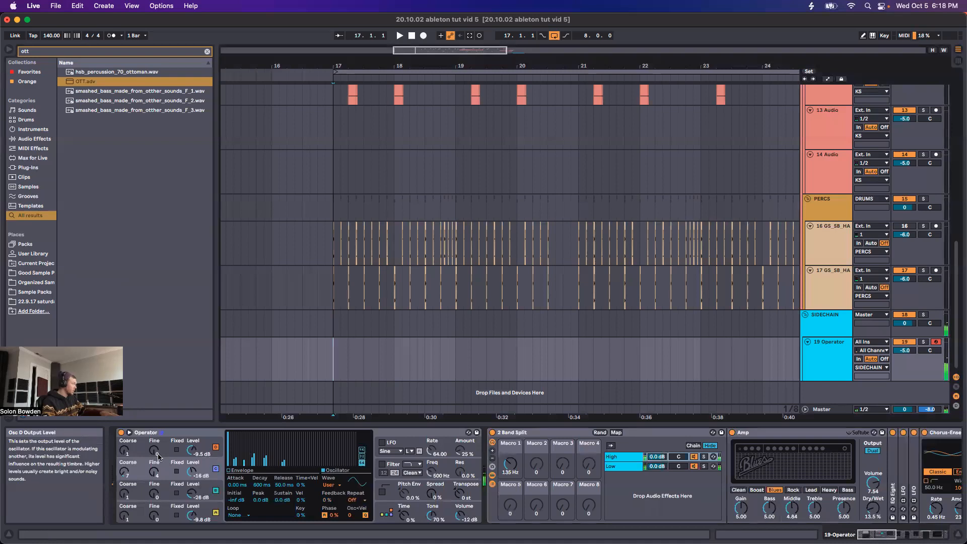
click(135, 448)
drag(124, 450, 124, 446)
click(123, 471)
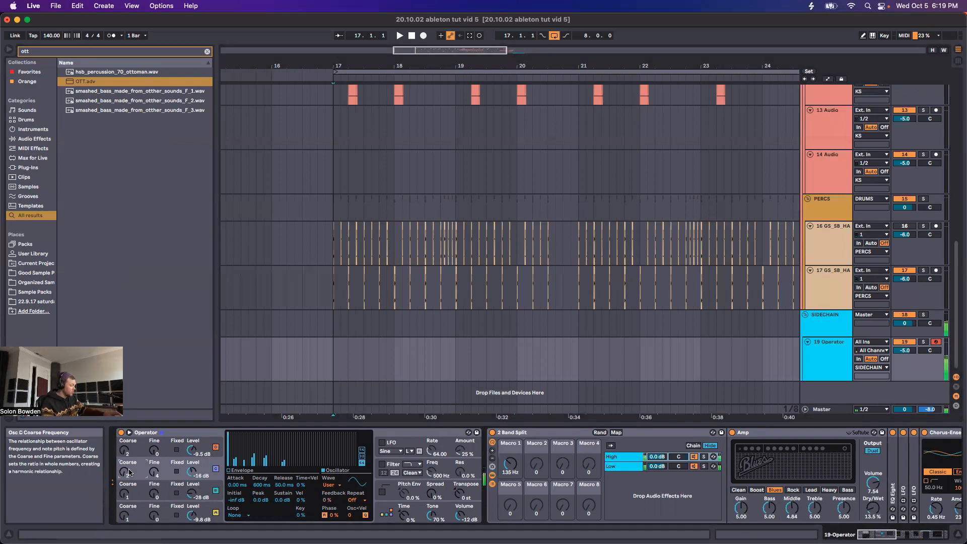
- Place the insert mark at bar 17 on the Operator track and duplicate the whole track
click(332, 358)
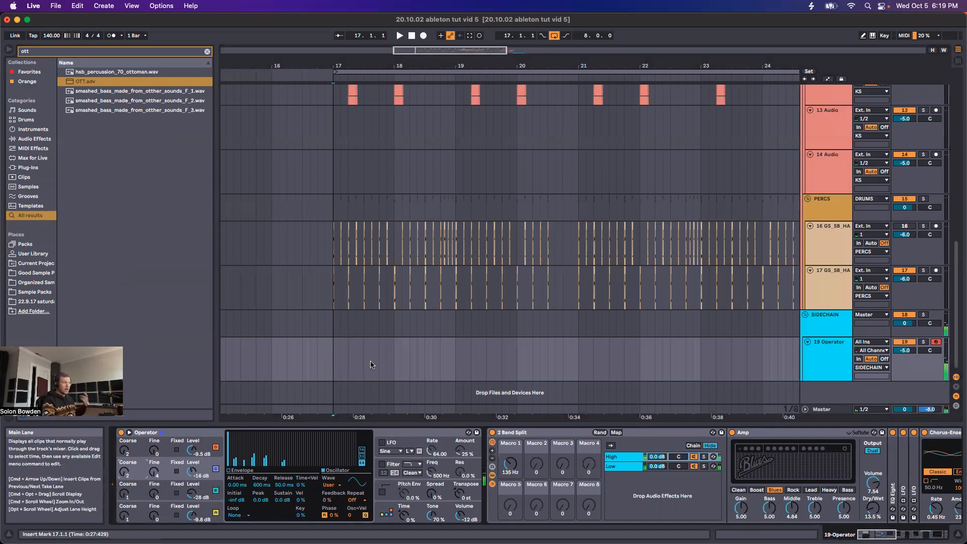
click(828, 360)
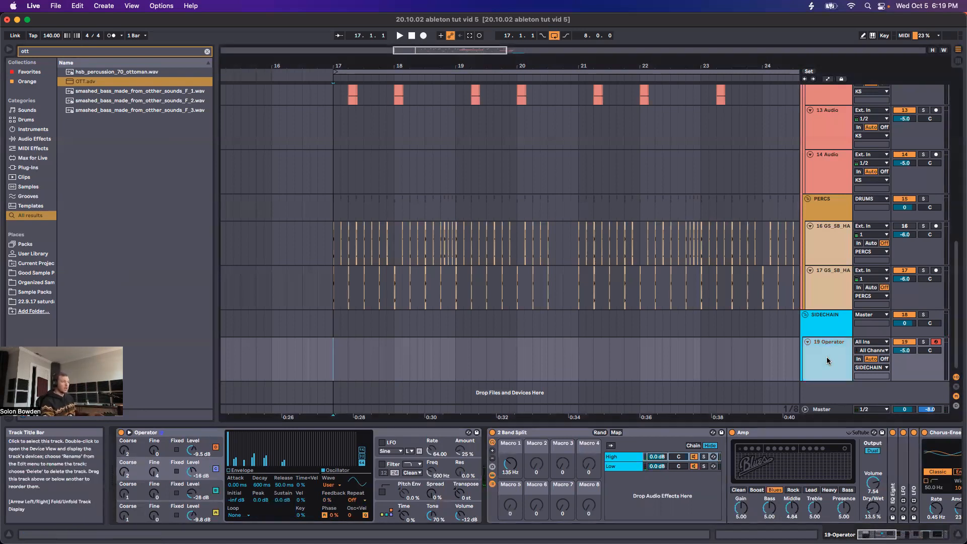
key(super+d)
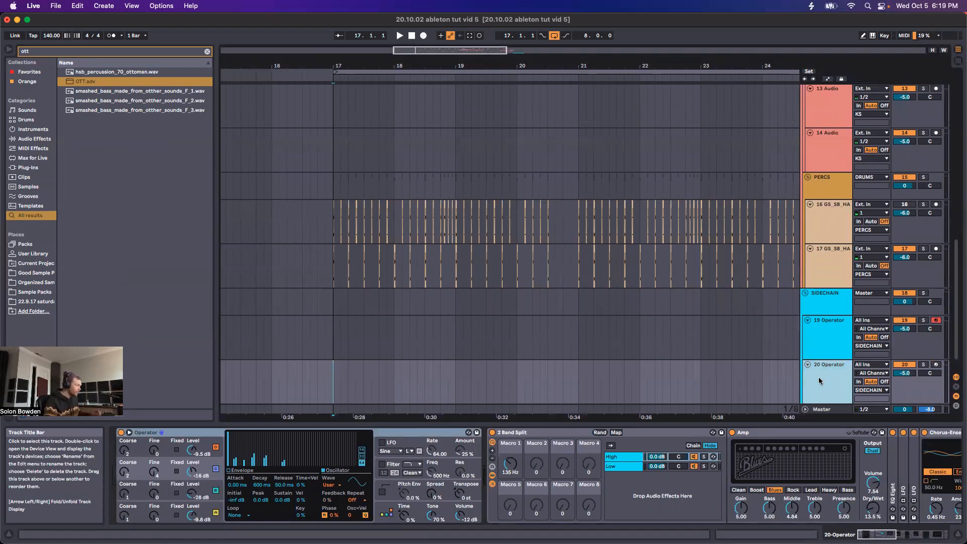
- Change the waveforms of oscillators B and C to Saw D on the duplicated Operator track
click(140, 474)
click(137, 495)
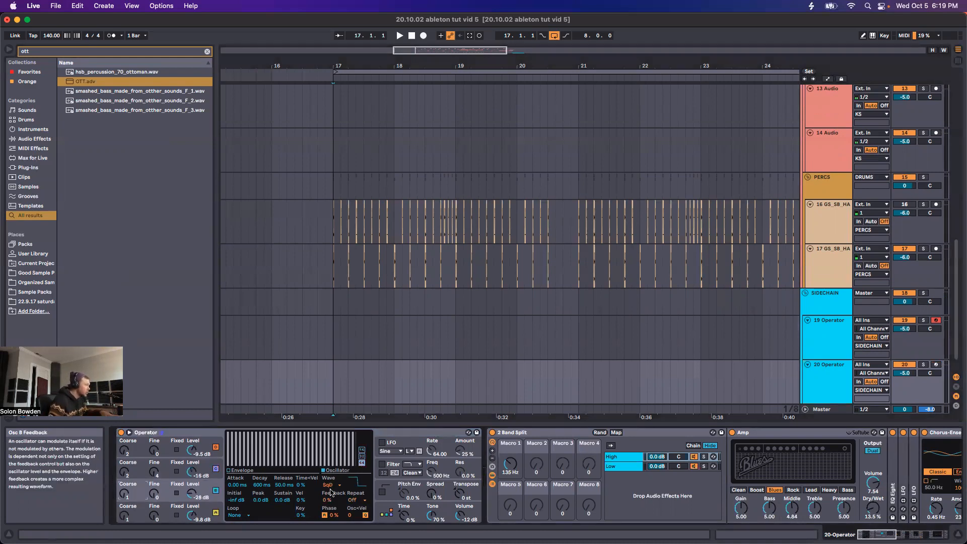
click(329, 485)
click(336, 387)
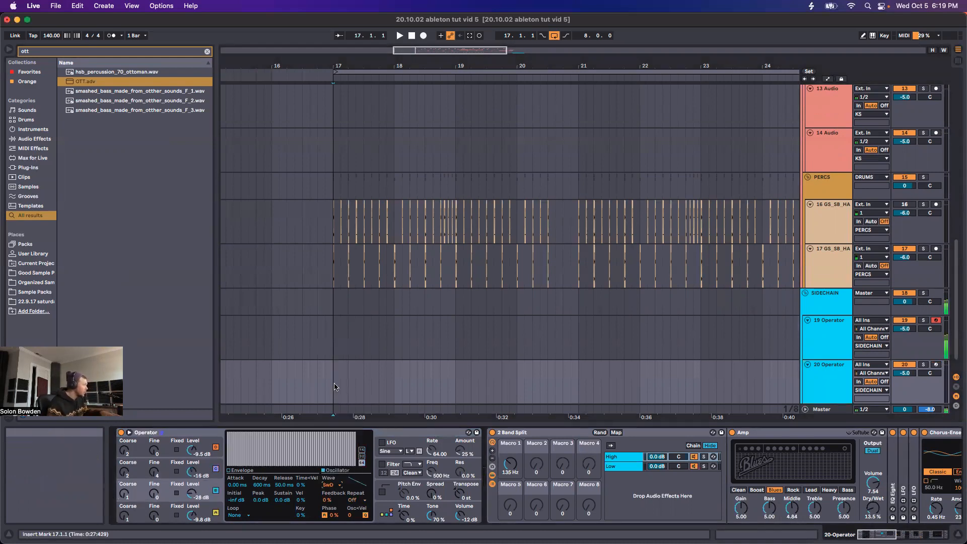
click(139, 469)
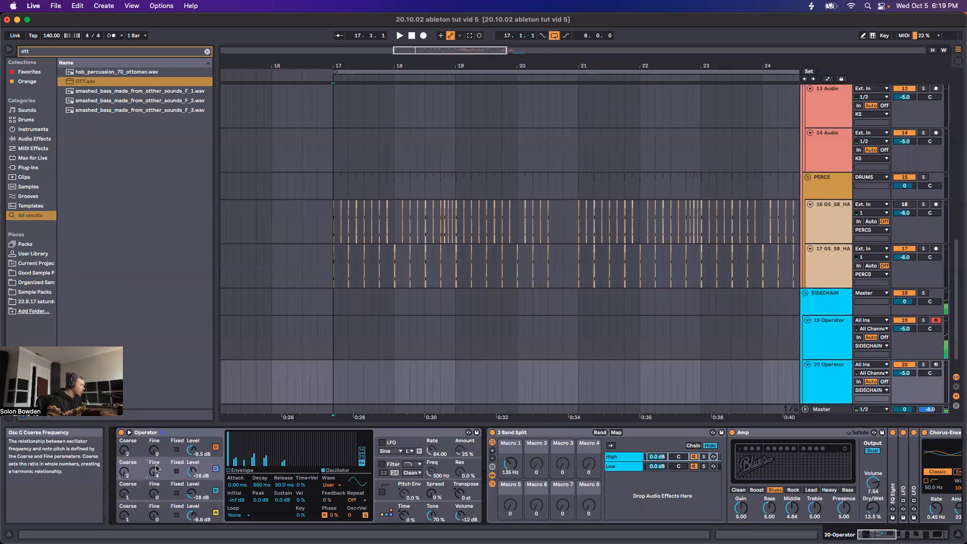
click(330, 485)
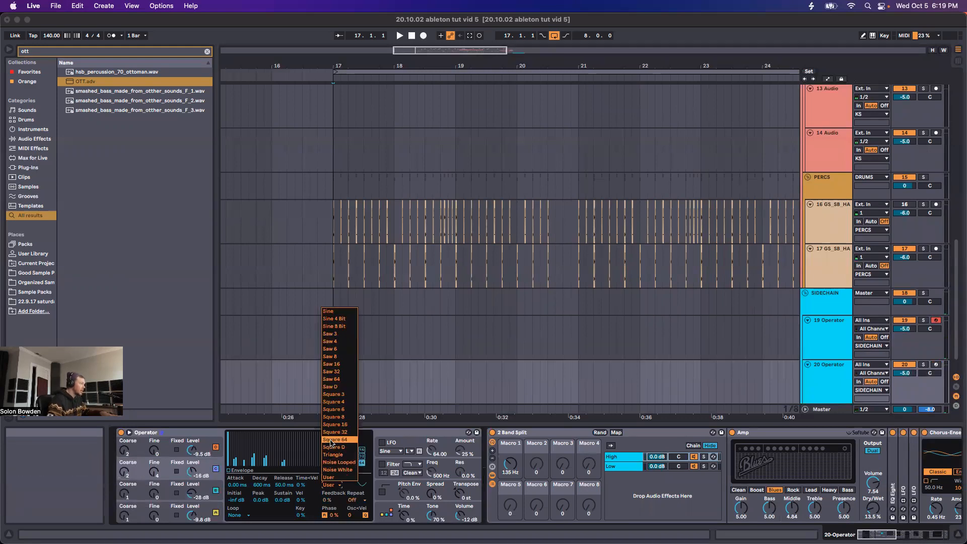
click(330, 386)
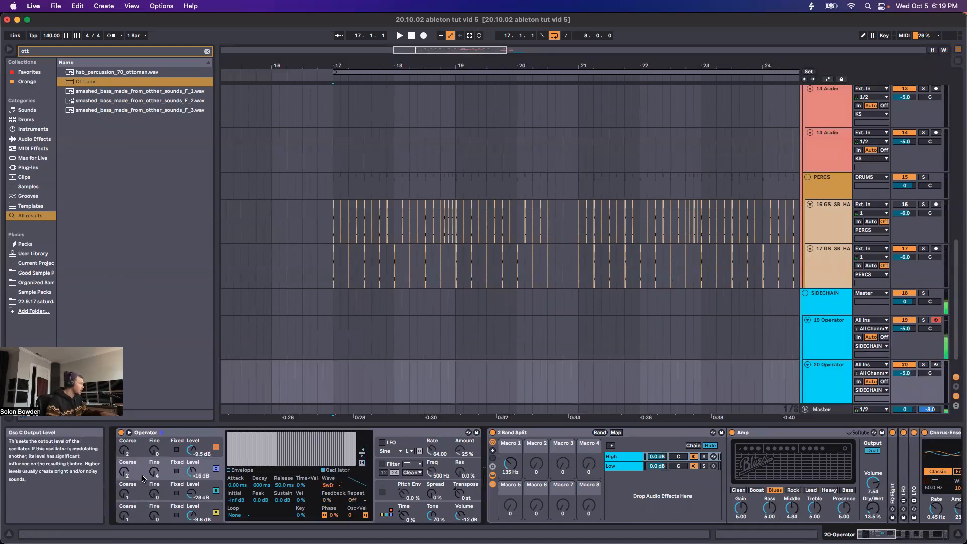
- Set oscillator B's level to -21 dB and oscillator D's Coarse to 6, and arm the duplicated track
drag(192, 494, 192, 489)
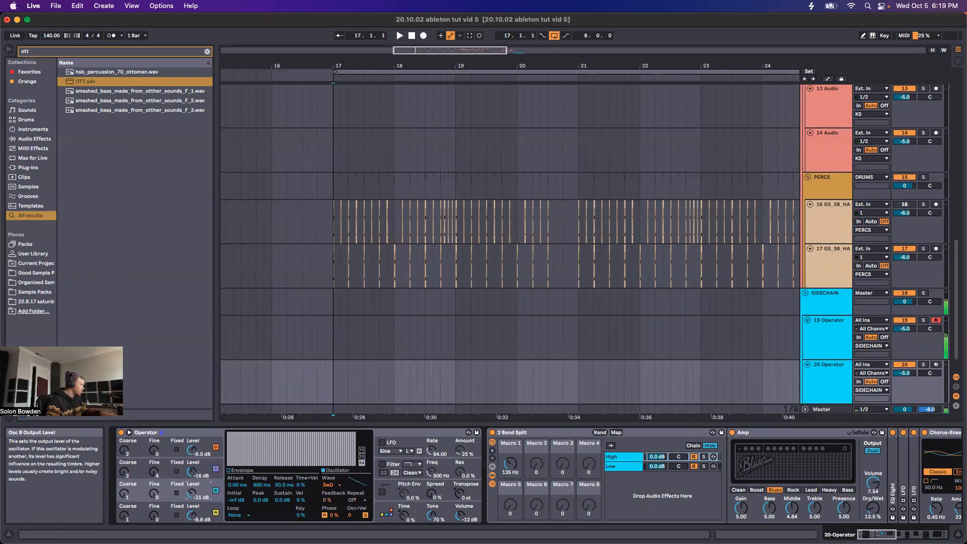
click(124, 472)
drag(124, 450, 124, 444)
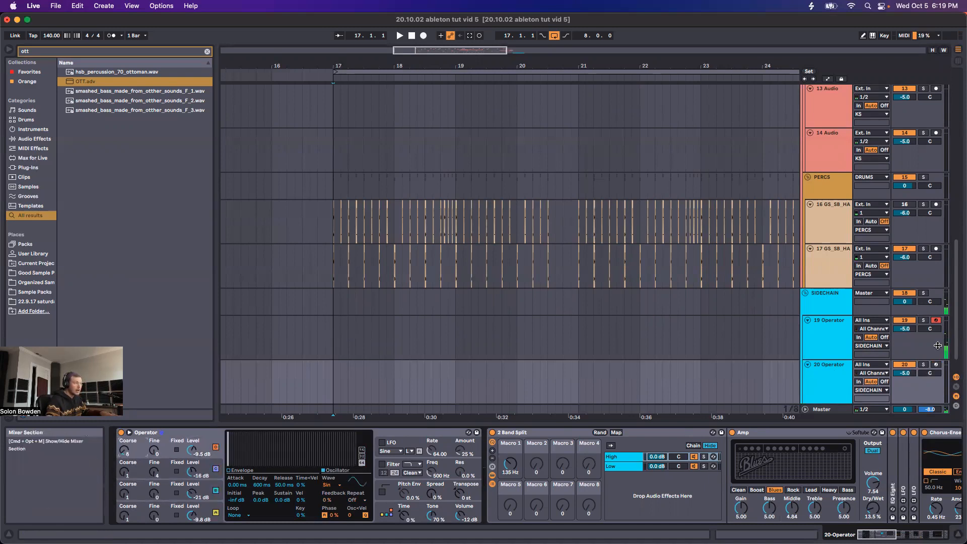
click(935, 364)
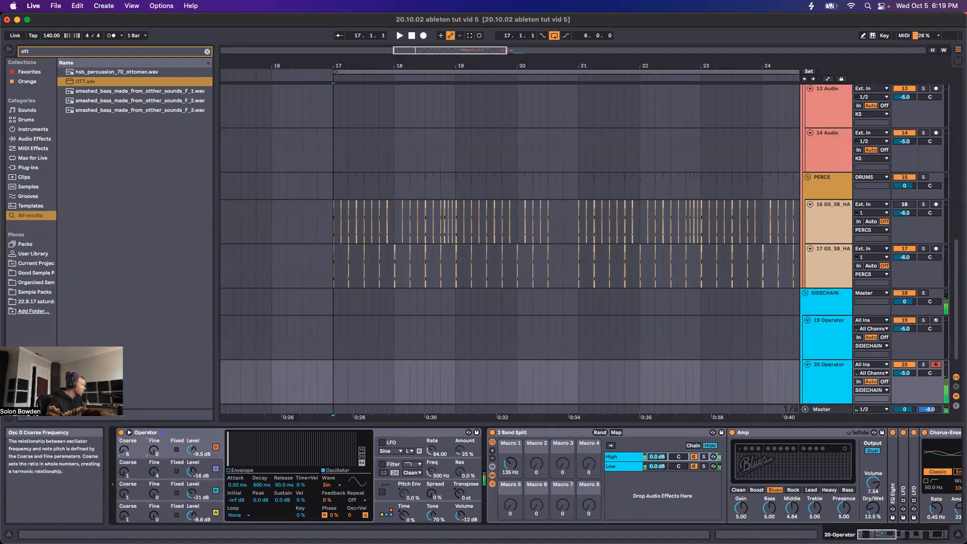
- Lower oscillator C's level to -33 dB, set B's to -20 dB, and try Coarse ratios, ending on 4 for C and 6 for D
drag(124, 450, 125, 467)
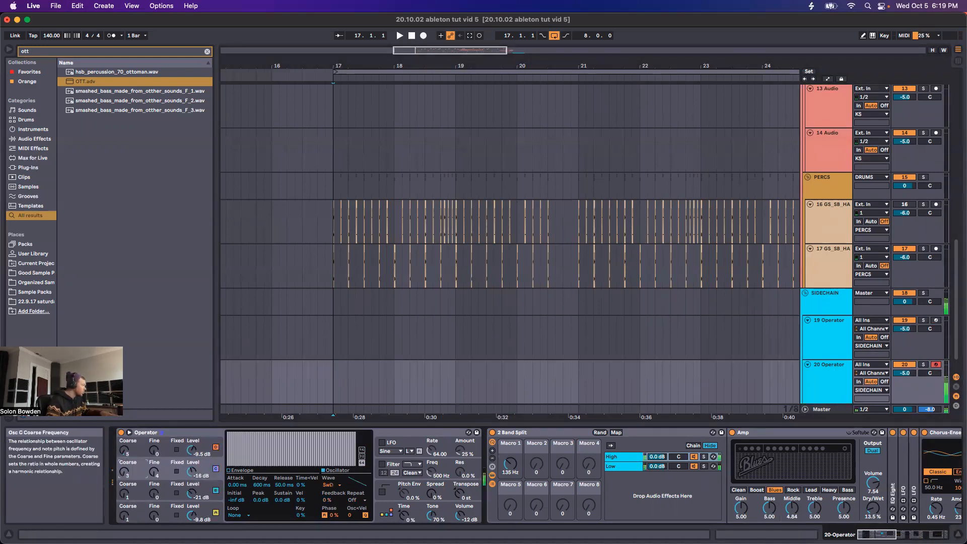
drag(191, 493, 191, 471)
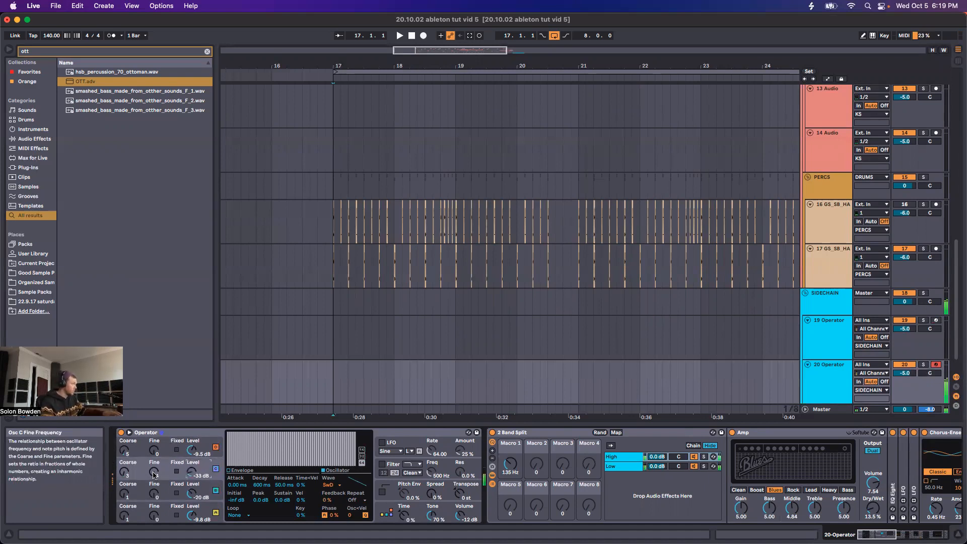
click(152, 474)
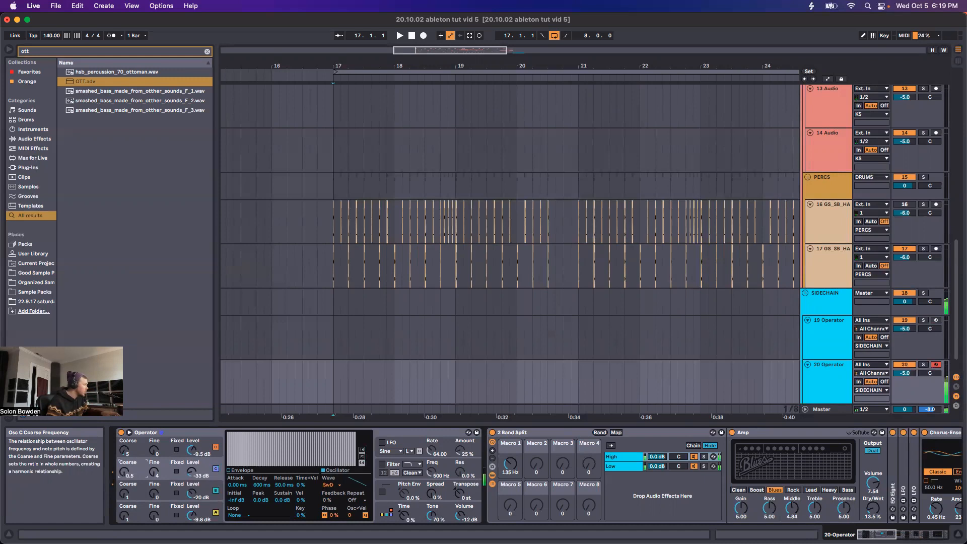
drag(127, 455, 128, 450)
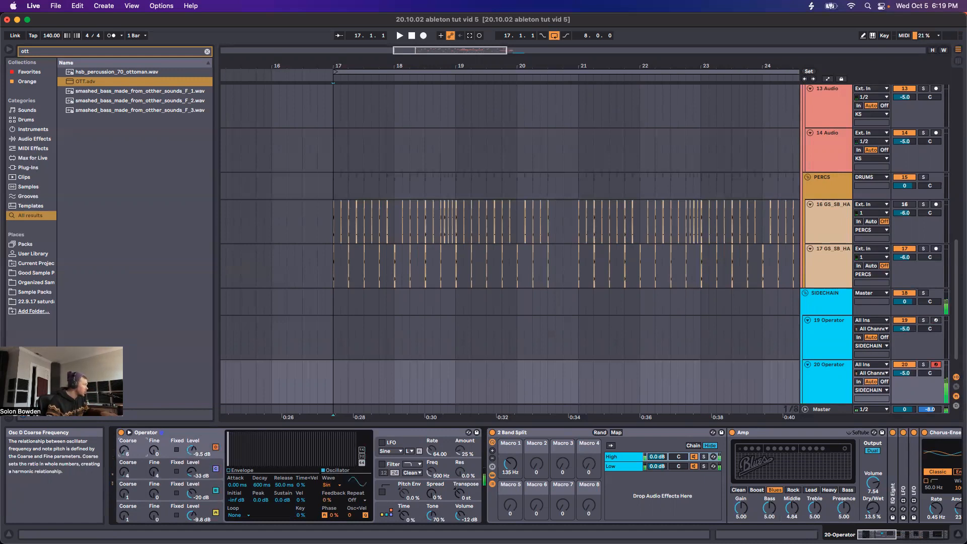
- Set oscillator C's Phase to 60% and Coarse to 7, and oscillator D's Coarse to 3
click(167, 467)
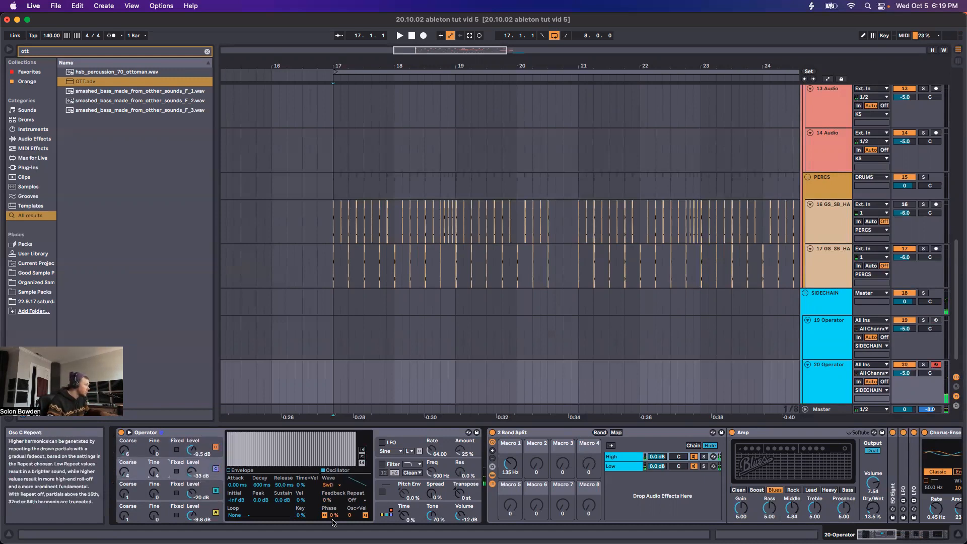
mouse_move(333, 514)
mouse_down()
mouse_move(333, 500)
mouse_move(335, 514)
mouse_up()
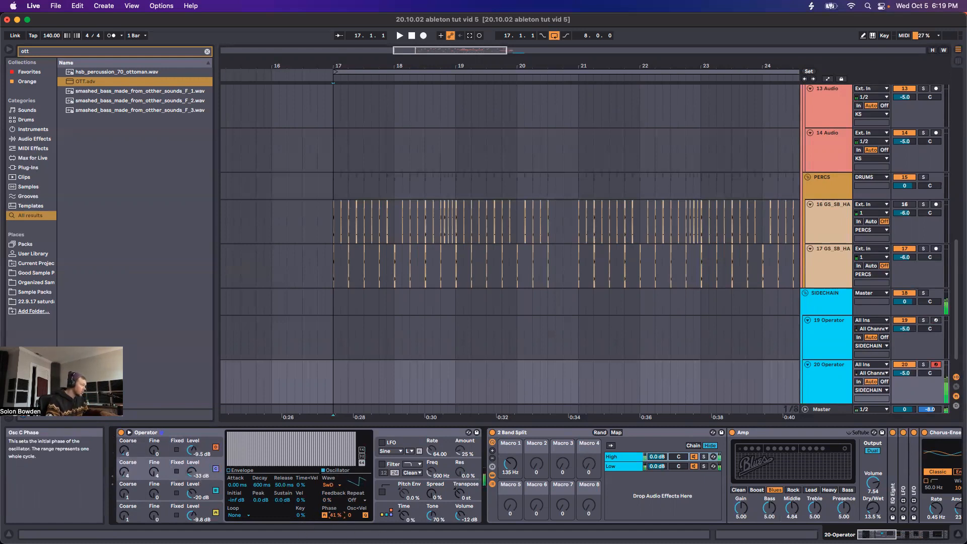
click(125, 451)
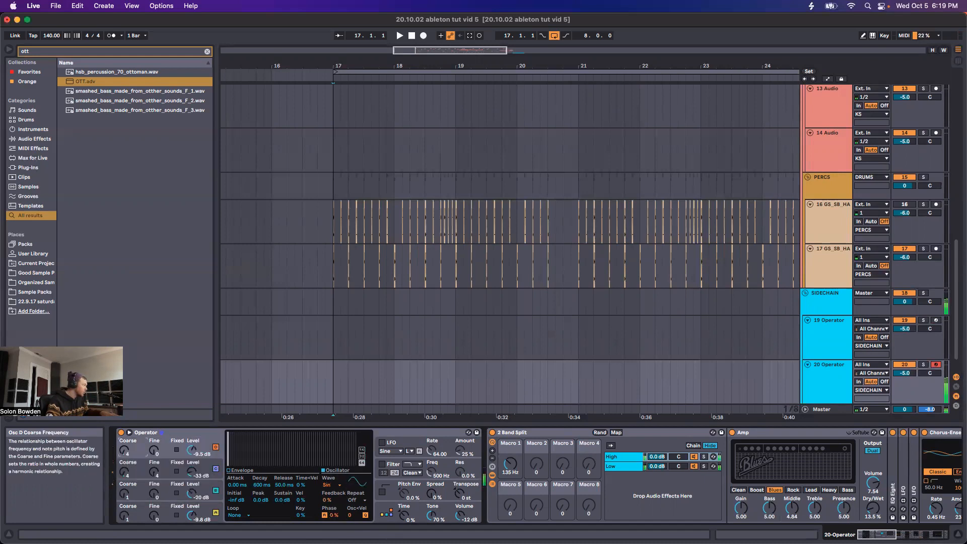
click(124, 473)
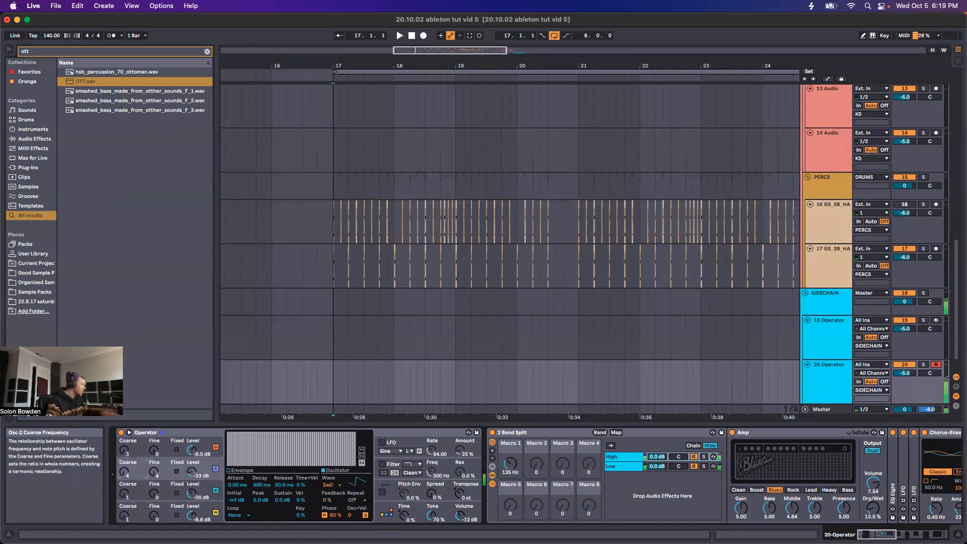
drag(152, 472, 152, 481)
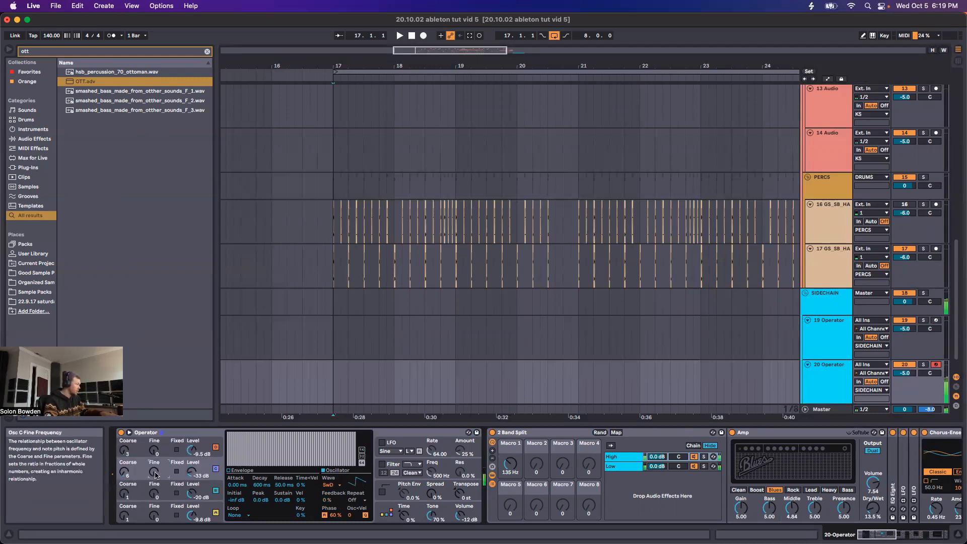
drag(124, 474, 125, 471)
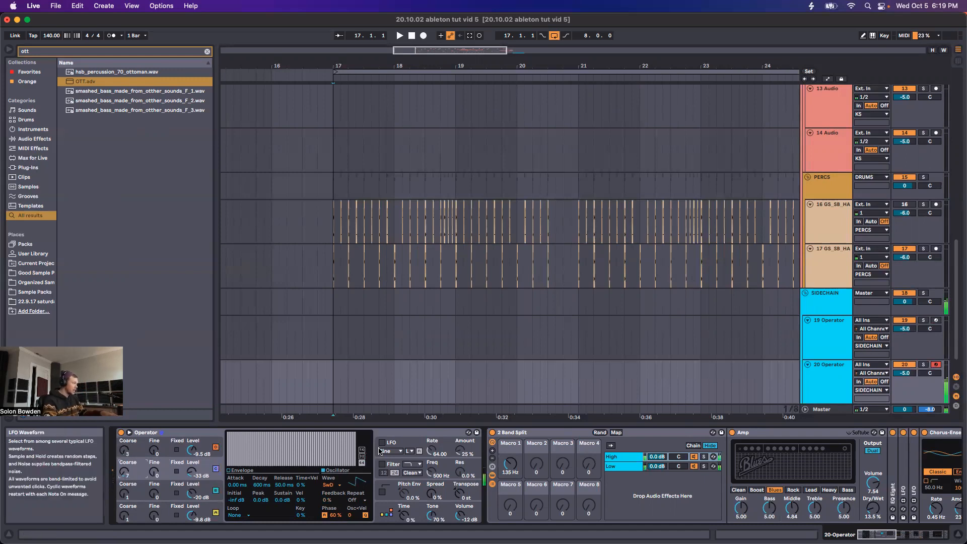
- Turn on Operator's LFO and remove oscillator A from its Destination A targets
click(413, 441)
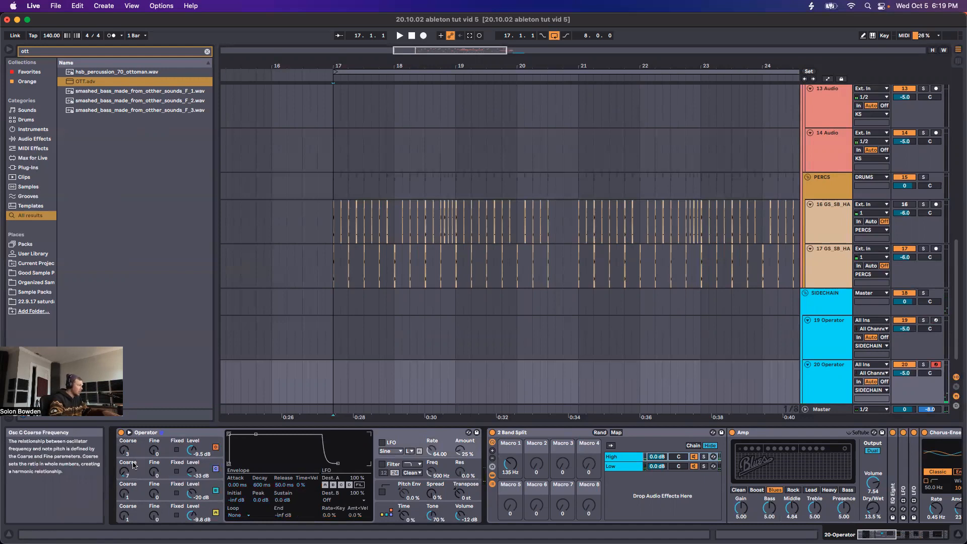
click(381, 442)
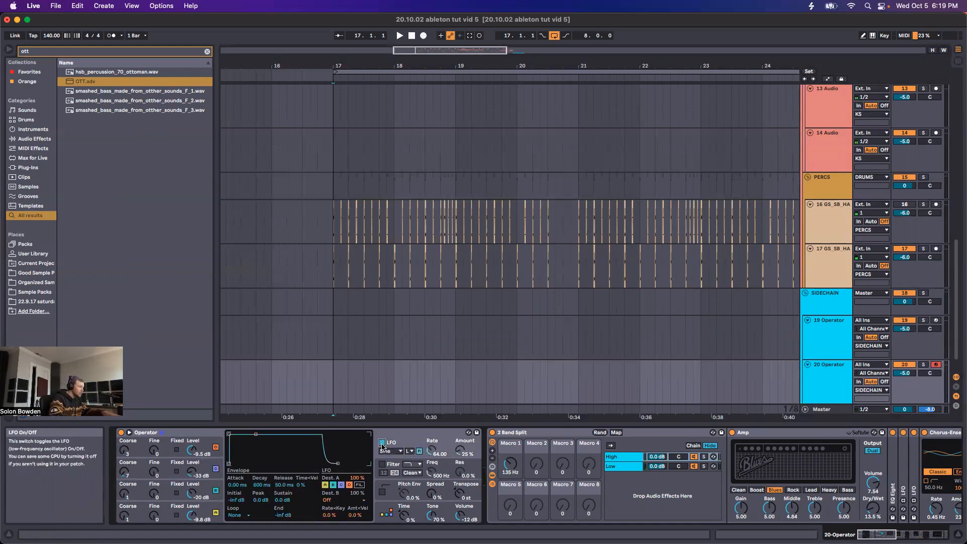
click(325, 485)
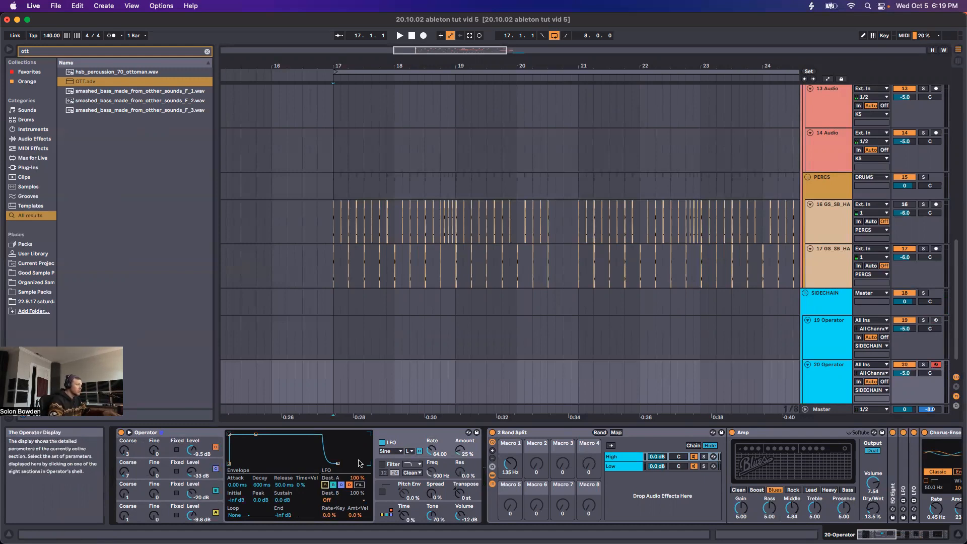
click(333, 484)
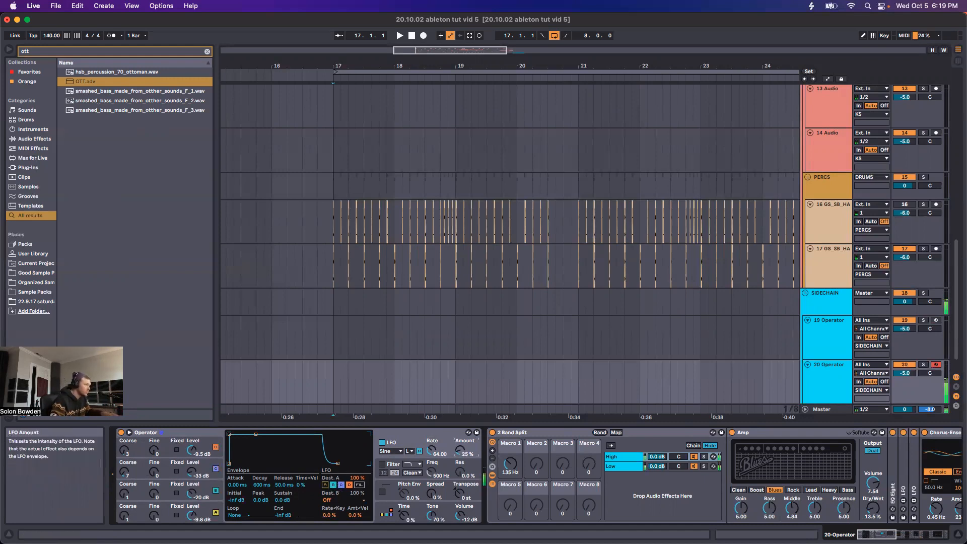
- Set the LFO Rate to 96.76 and Amount to 14%, raise oscillator B's level to -18 dB, and adjust oscillator C's level
drag(460, 451, 460, 452)
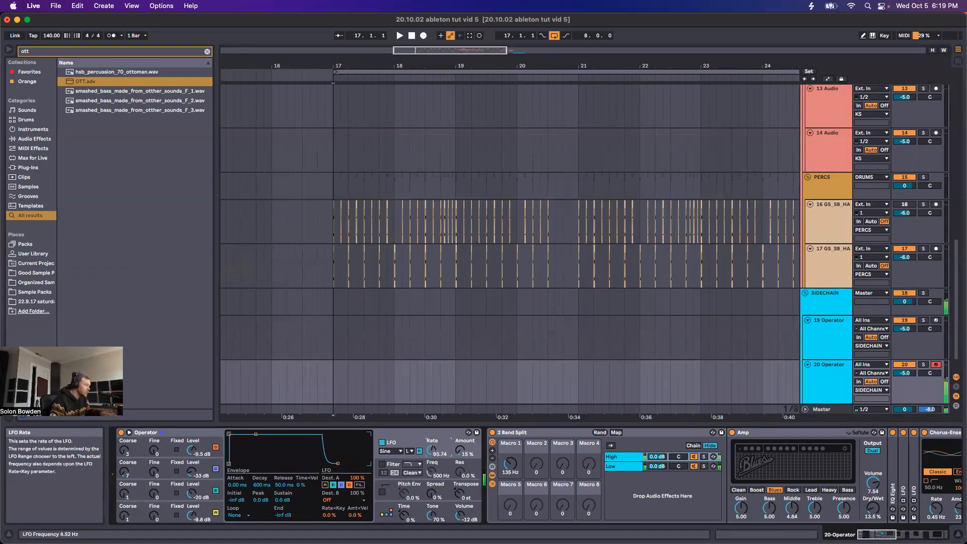
drag(459, 452, 459, 453)
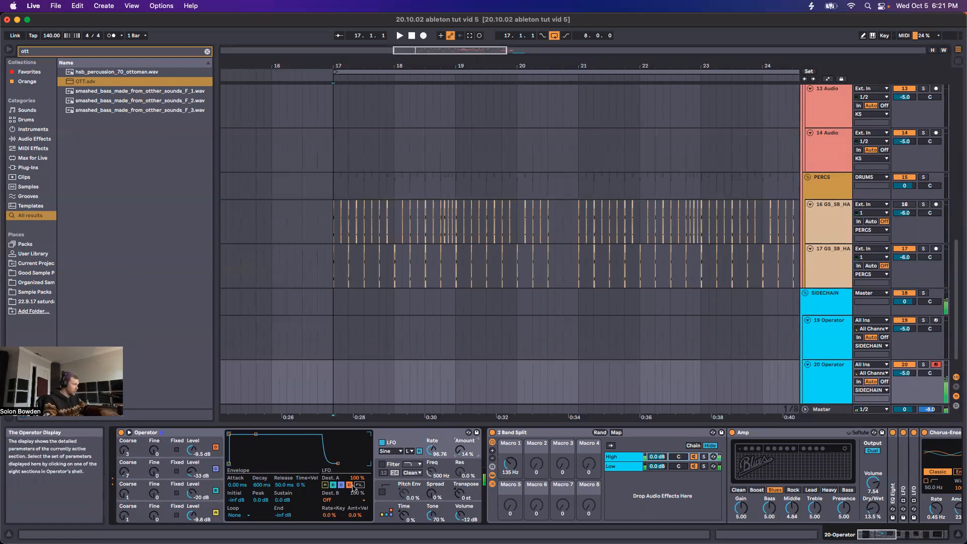
drag(192, 497, 192, 475)
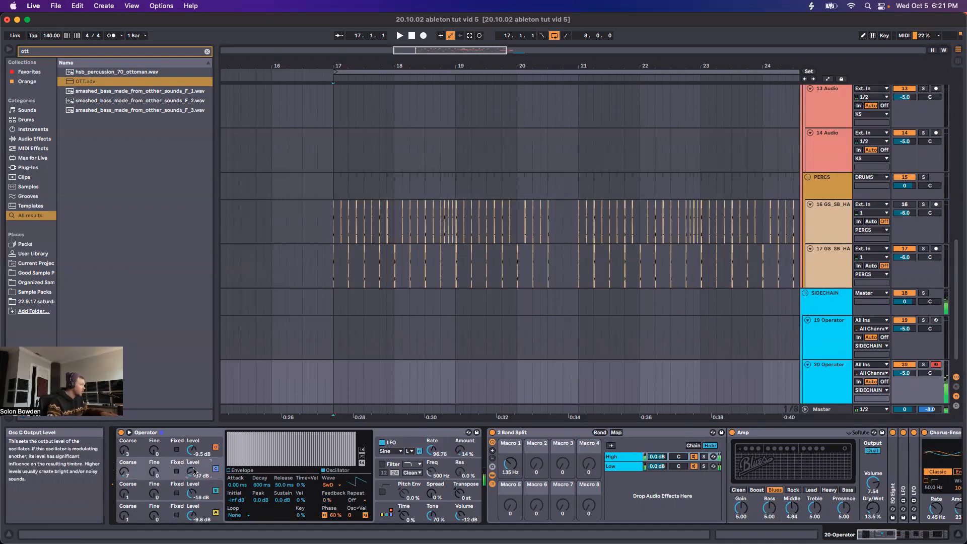
- Try Fine and Coarse settings on oscillators D and C, leaving D at Coarse 6, Fine 0 and -20 dB, and C at Coarse 7
drag(192, 450, 192, 451)
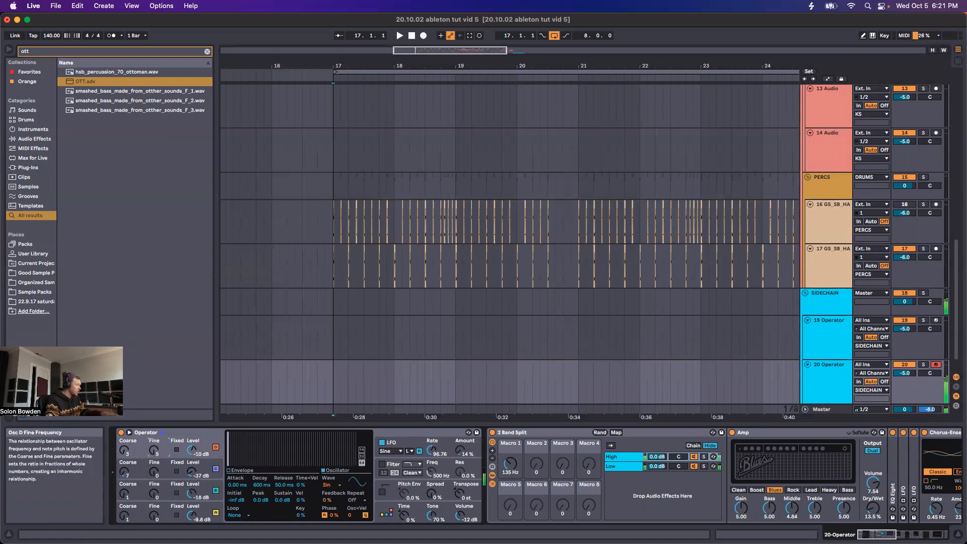
drag(156, 453, 123, 449)
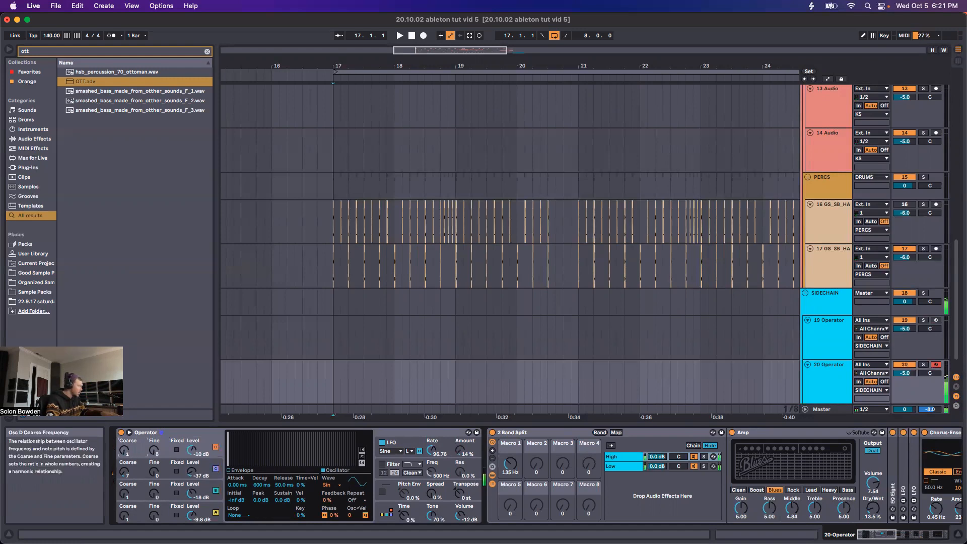
drag(124, 452, 124, 449)
drag(192, 451, 193, 458)
click(155, 454)
drag(123, 451, 124, 449)
drag(124, 472, 124, 455)
click(122, 478)
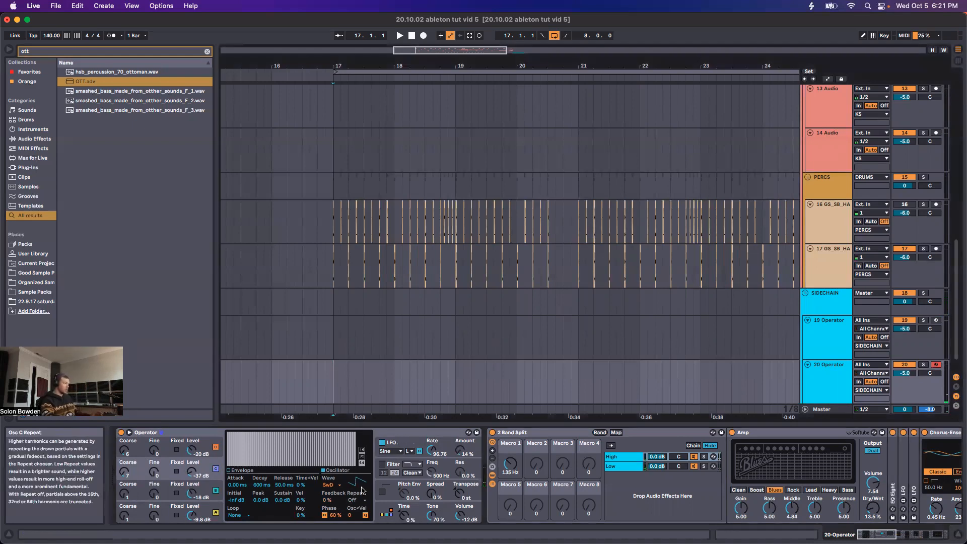
scroll(594, 493, right, 10)
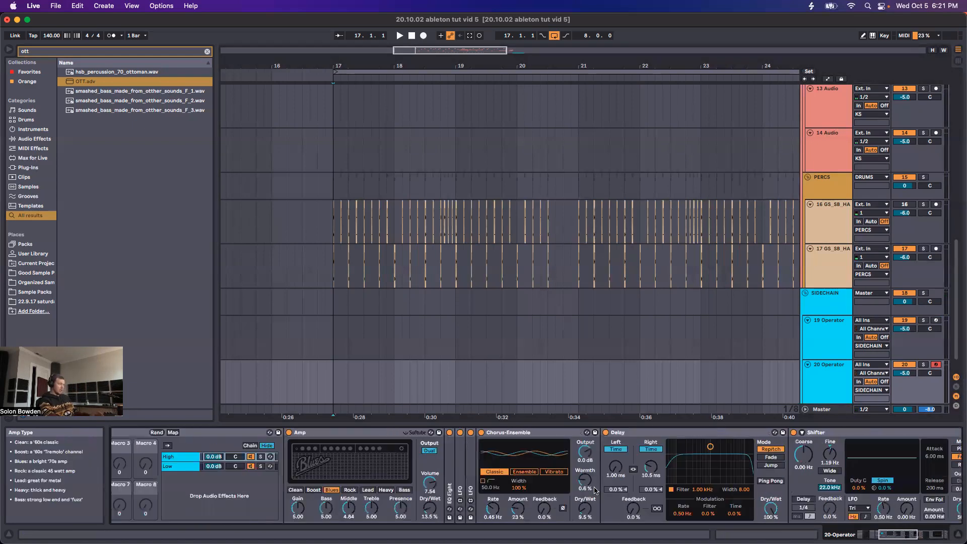
scroll(594, 493, right, 5)
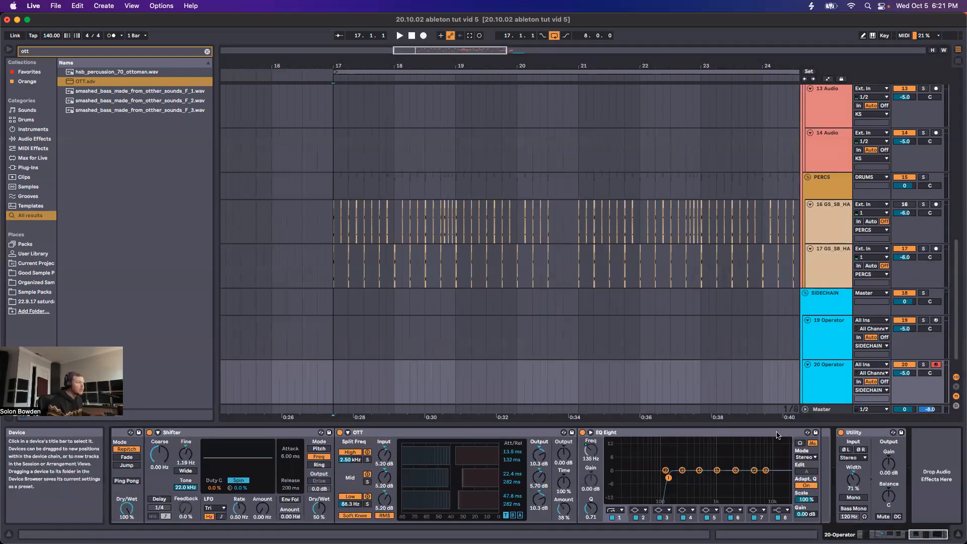
key(super+f)
text(eq eight)
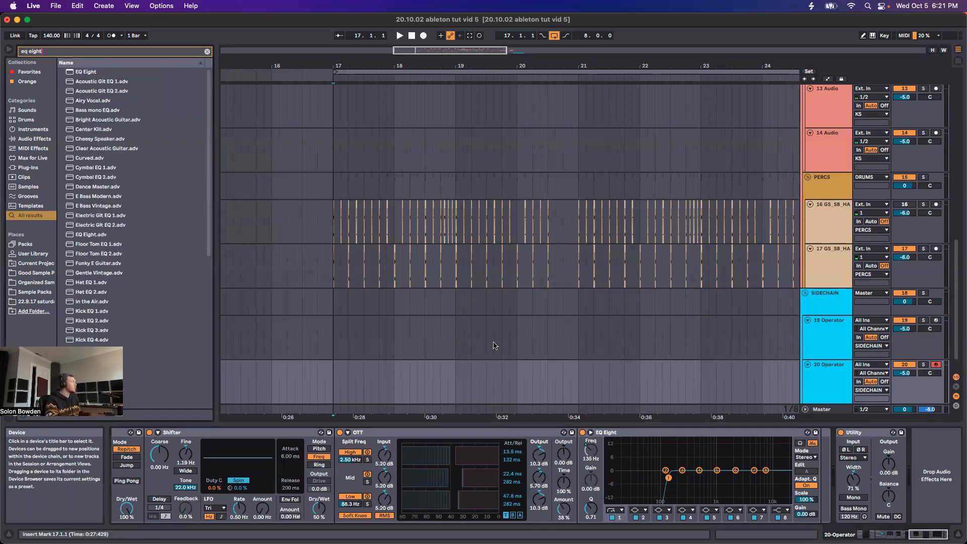
click(207, 52)
scroll(510, 467, left, 6)
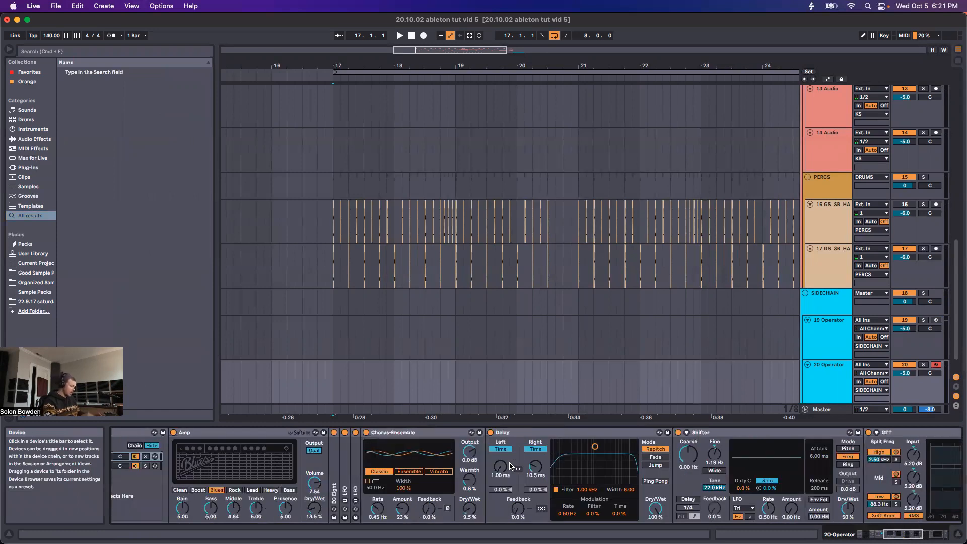
- Search the browser for "satur" and insert a Saturator between Operator and the 2 Band Split rack
text(satur)
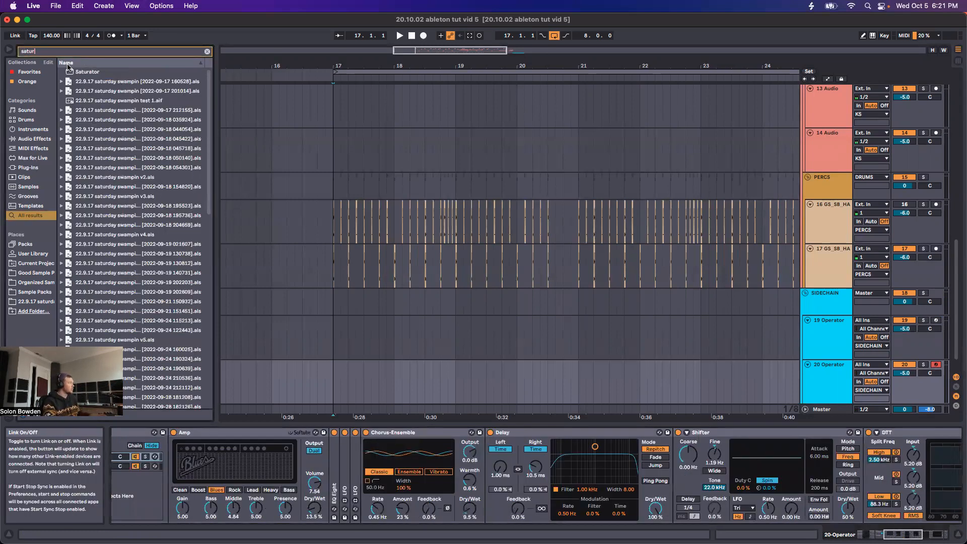
click(81, 72)
drag(81, 72, 297, 494)
drag(294, 485, 296, 485)
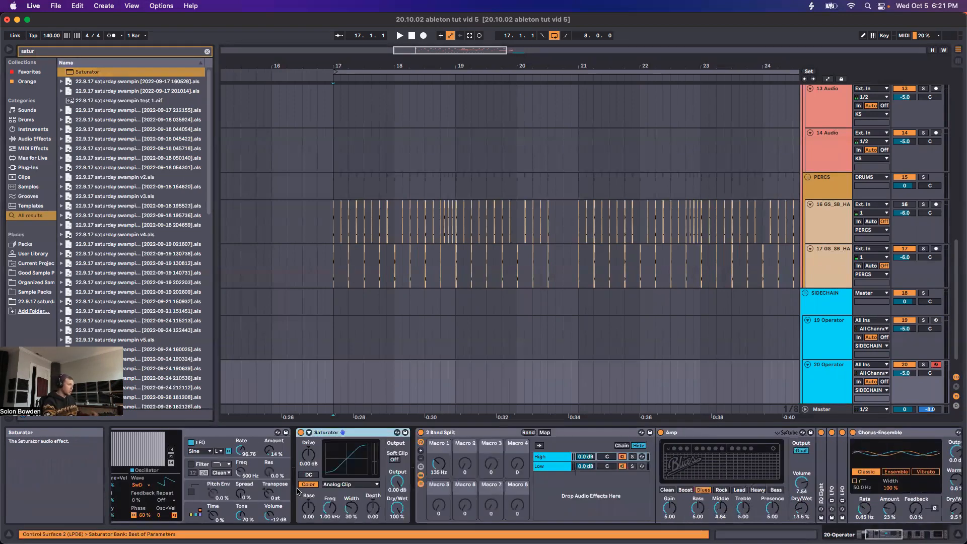
- Collapse the 2 Band Split rack and set the new Saturator's Drive to 2.29 dB
click(487, 433)
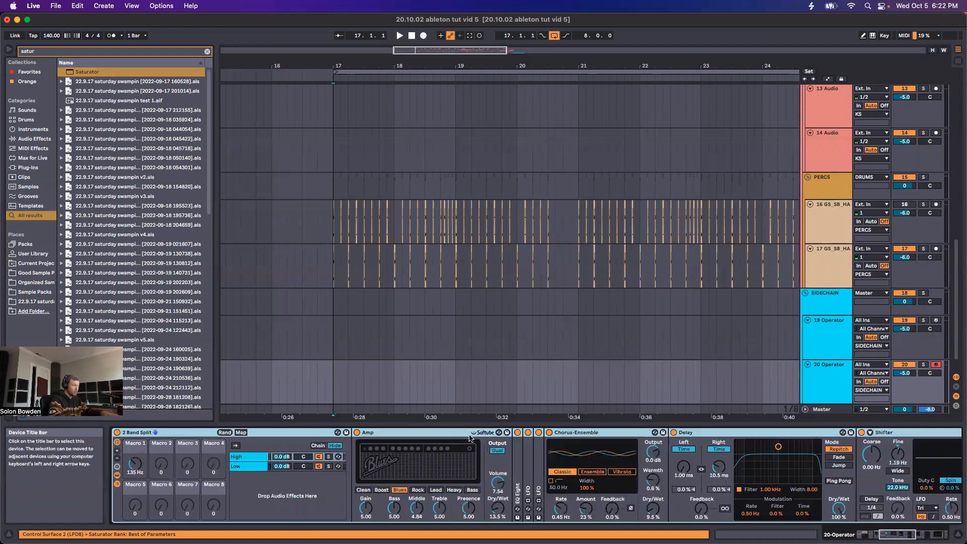
double_click(149, 435)
drag(942, 532, 928, 533)
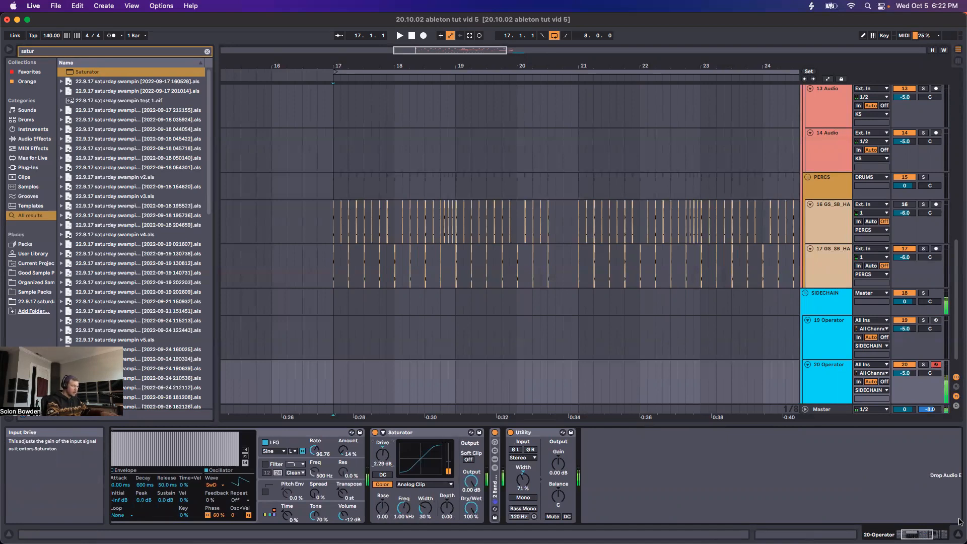
- Set oscillator C to Coarse 3 and -39 dB, oscillator D to Coarse 5 and -24 dB, and oscillator B's level to -20 dB
scroll(302, 473, left, 5)
drag(197, 478, 197, 485)
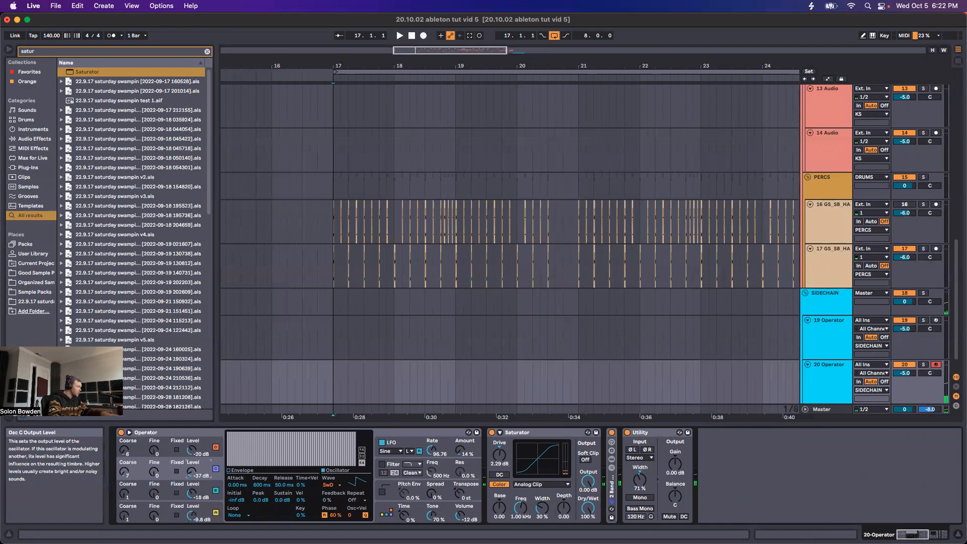
drag(124, 471, 124, 478)
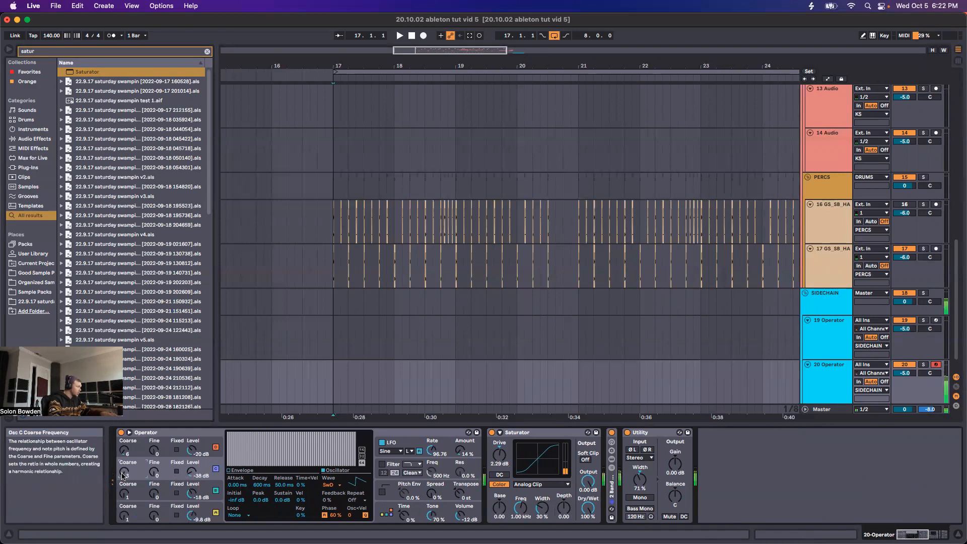
click(124, 450)
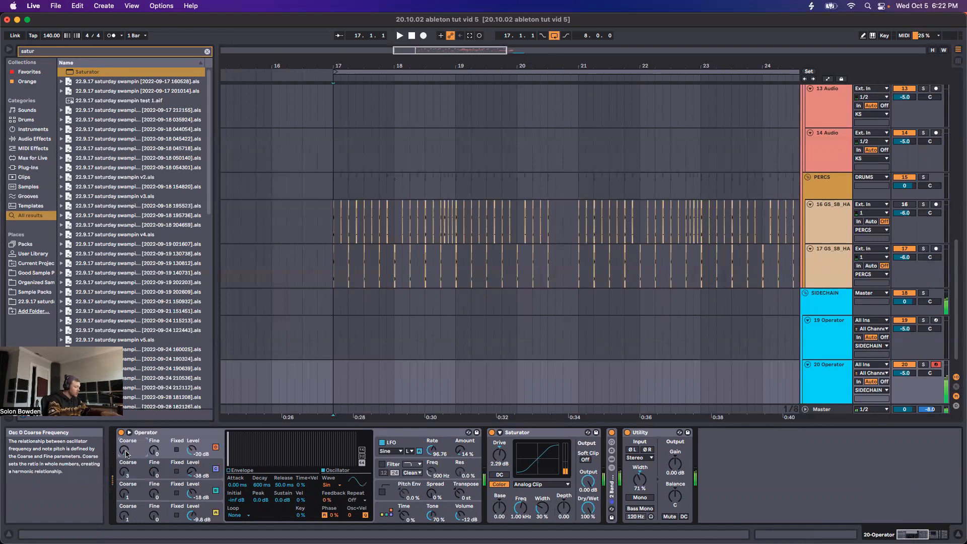
drag(192, 473, 191, 495)
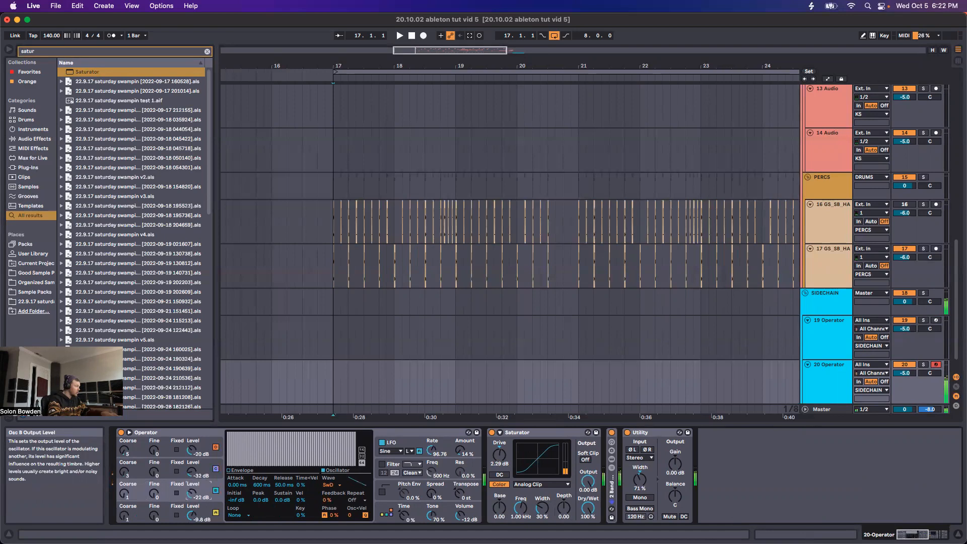
mouse_move(193, 453)
mouse_down()
mouse_move(193, 494)
mouse_move(193, 450)
mouse_up()
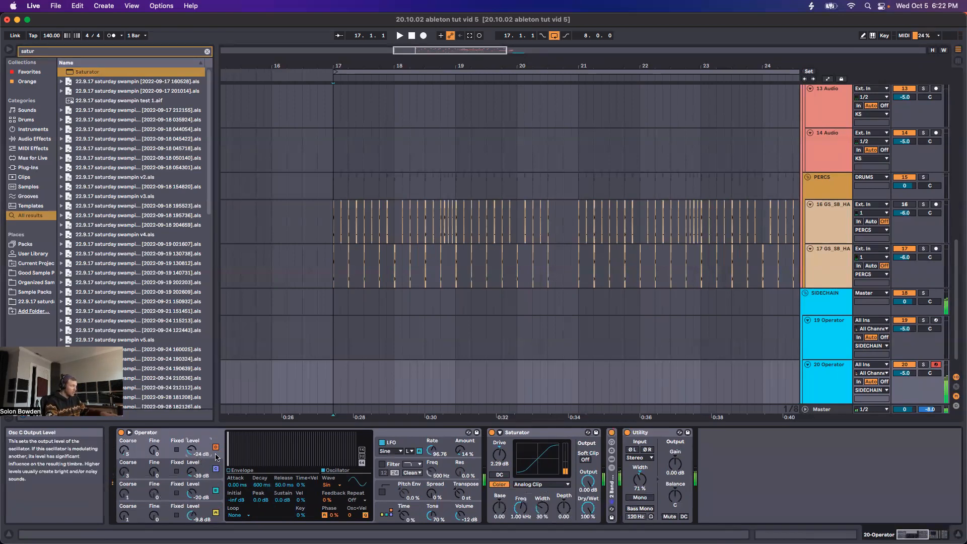
- Set the Saturator's Dry/Wet to 84.9% and expand the 2 Band Split rack
drag(588, 507, 589, 510)
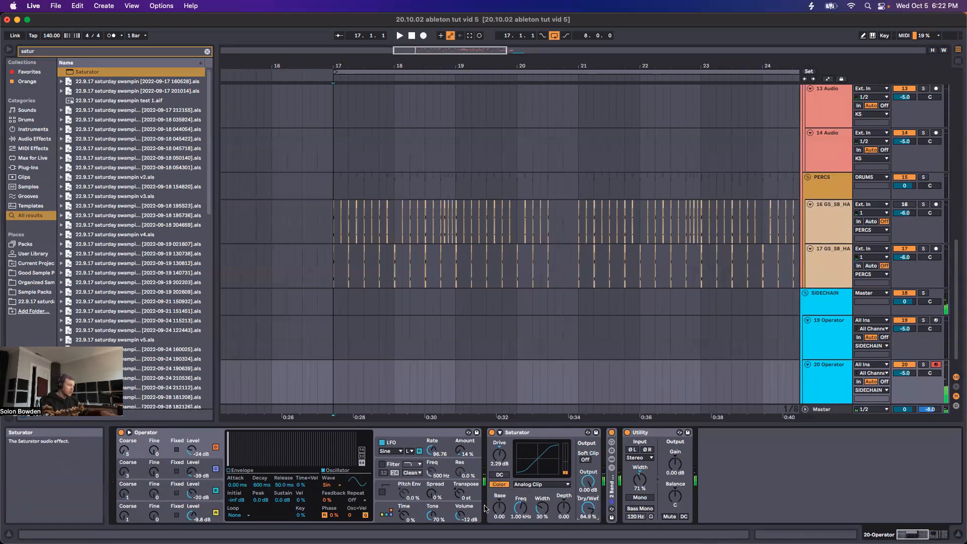
double_click(611, 485)
drag(876, 535, 898, 534)
- Search the browser for "satu" and insert a second Saturator in the rack's High chain, directly before Amp
click(250, 456)
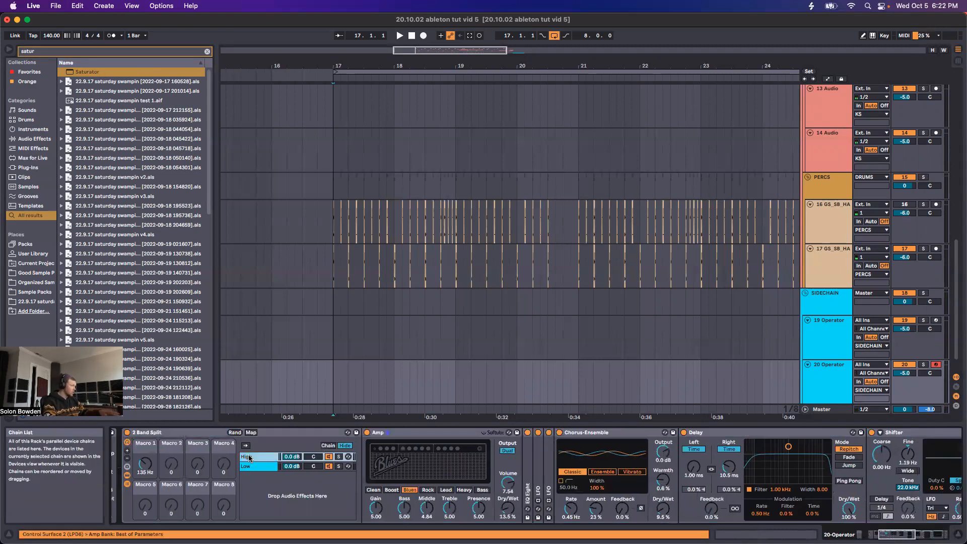
key(super+f)
text(satu)
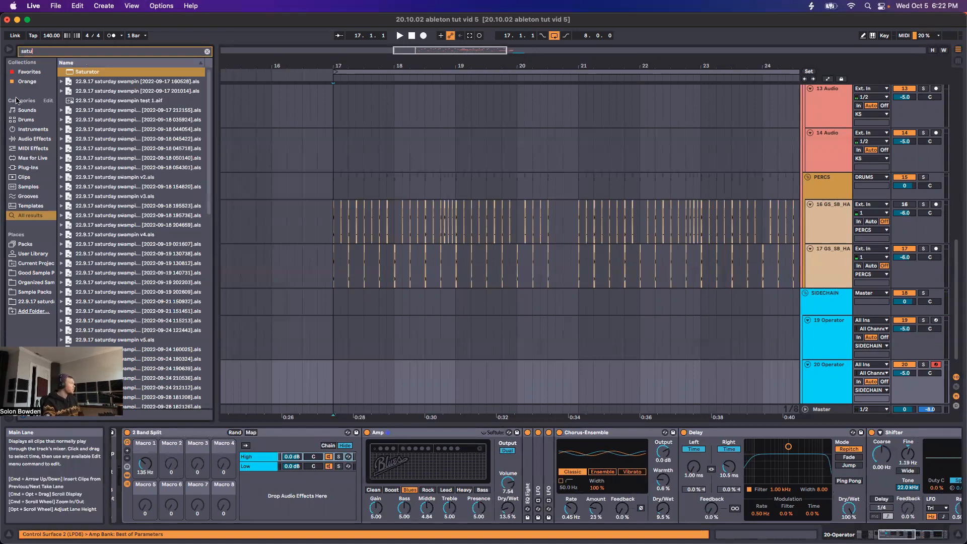
drag(85, 76, 374, 474)
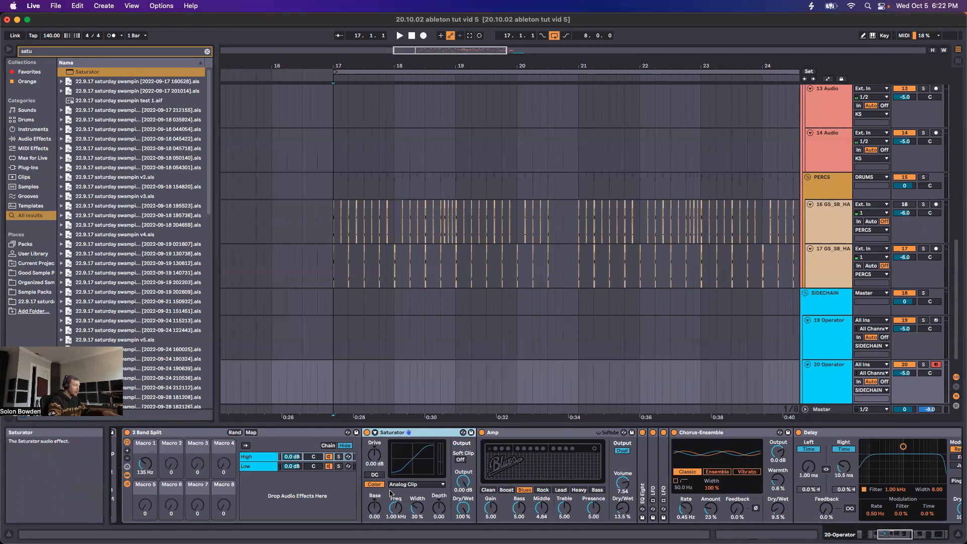
- Check the High chain Saturator's curve types, enable its DC filter, and toggle Color off and on again
click(397, 484)
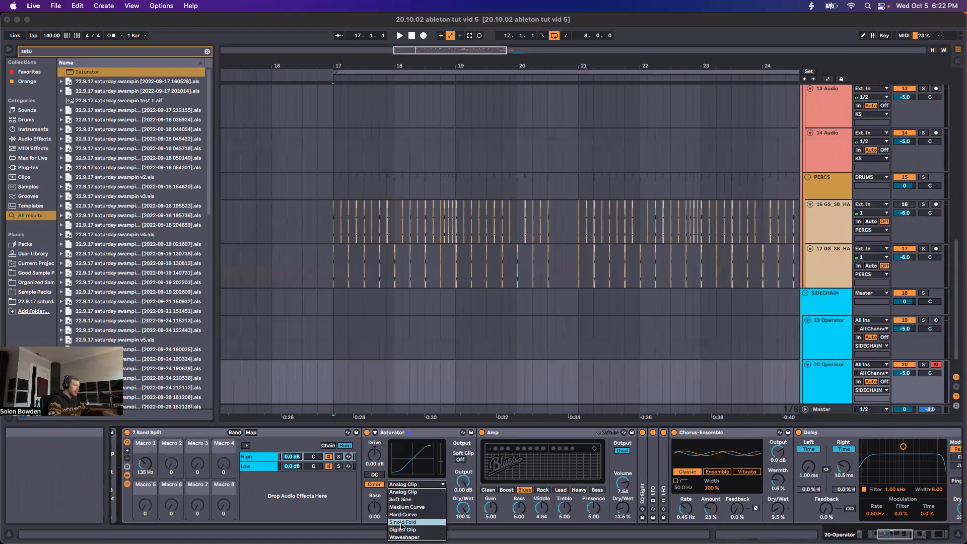
click(385, 497)
click(373, 485)
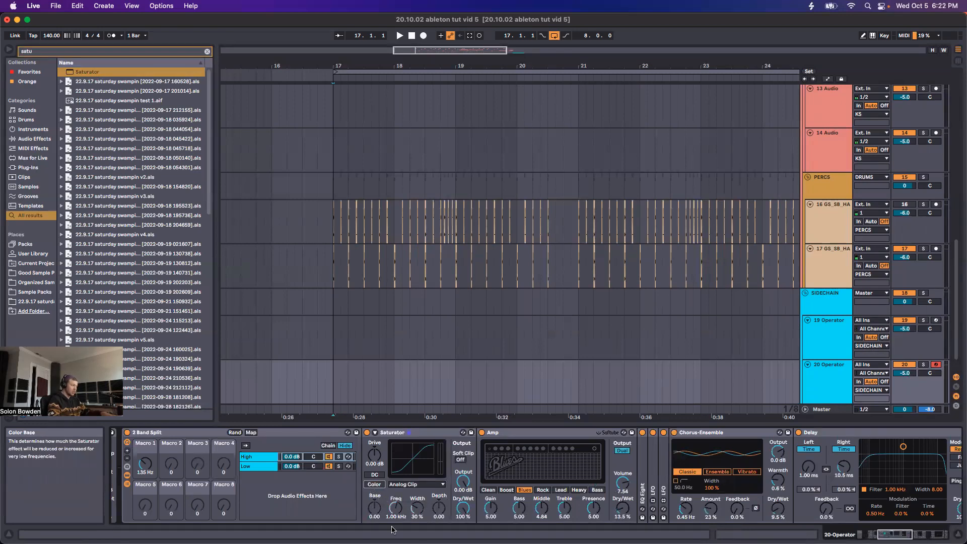
click(374, 475)
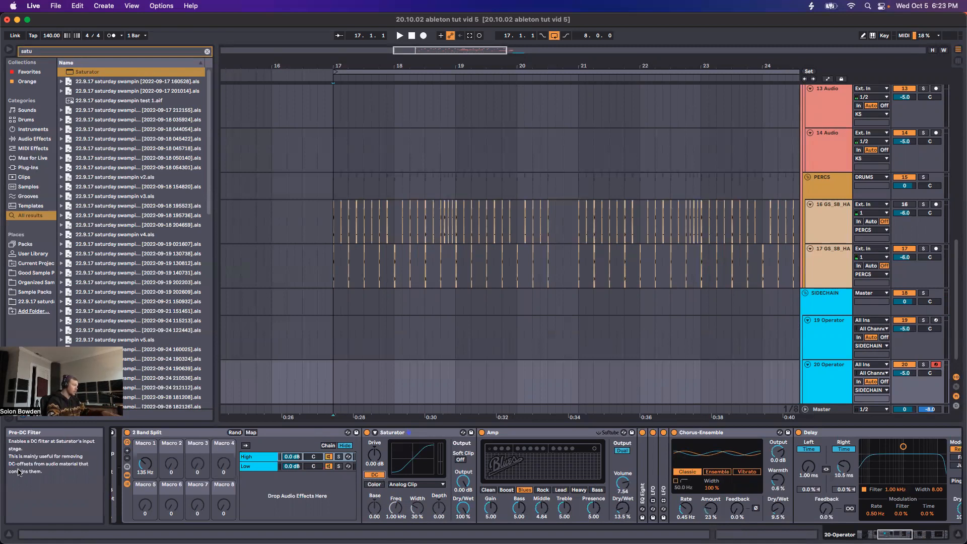
click(374, 484)
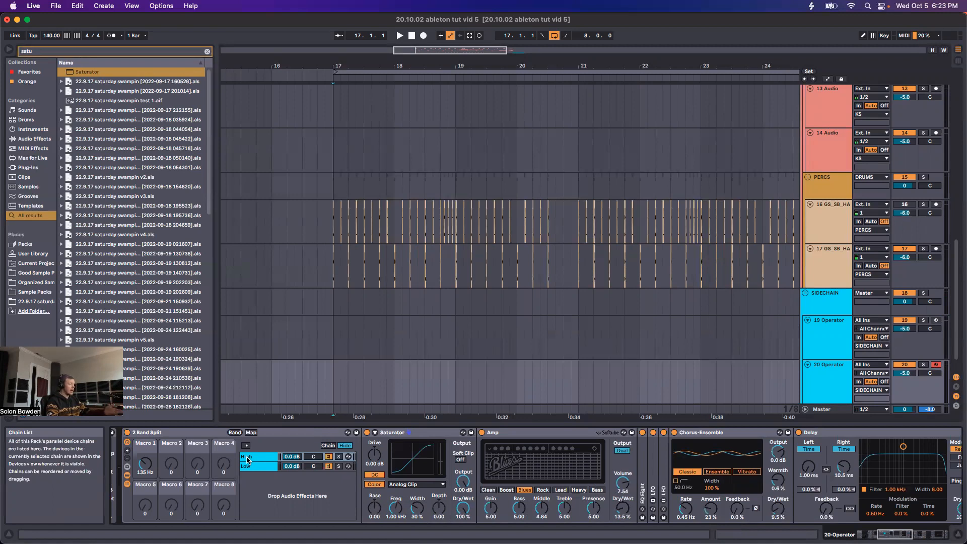
- Search the browser for "eq eight" and insert an EQ Eight before the Saturator in the High chain
mouse_move(891, 528)
mouse_down()
mouse_move(919, 529)
mouse_move(892, 534)
mouse_up()
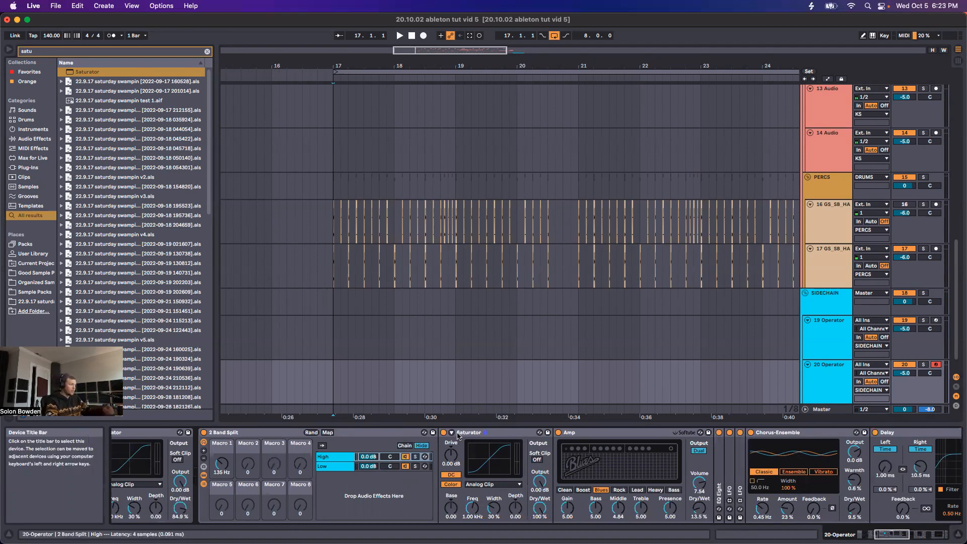
key(super+f)
text(eq eight)
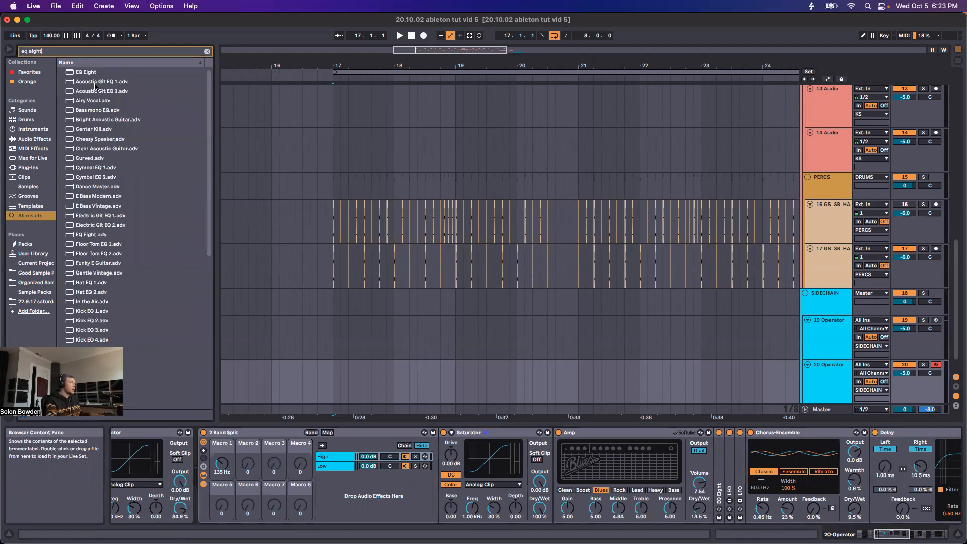
drag(96, 73, 445, 486)
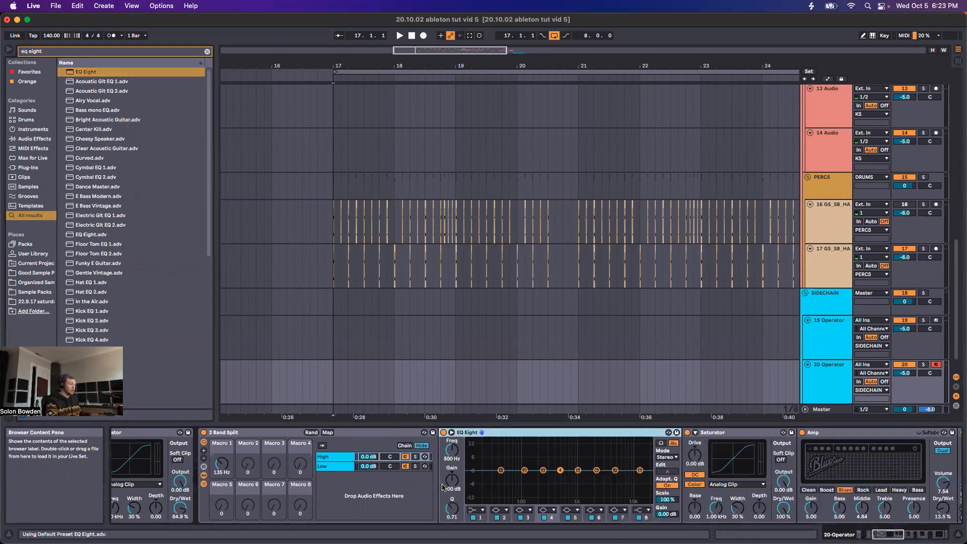
- Make band 1 of the High chain's EQ Eight a low cut at 124 Hz with Q 0.43
click(476, 510)
click(478, 451)
drag(500, 470, 526, 480)
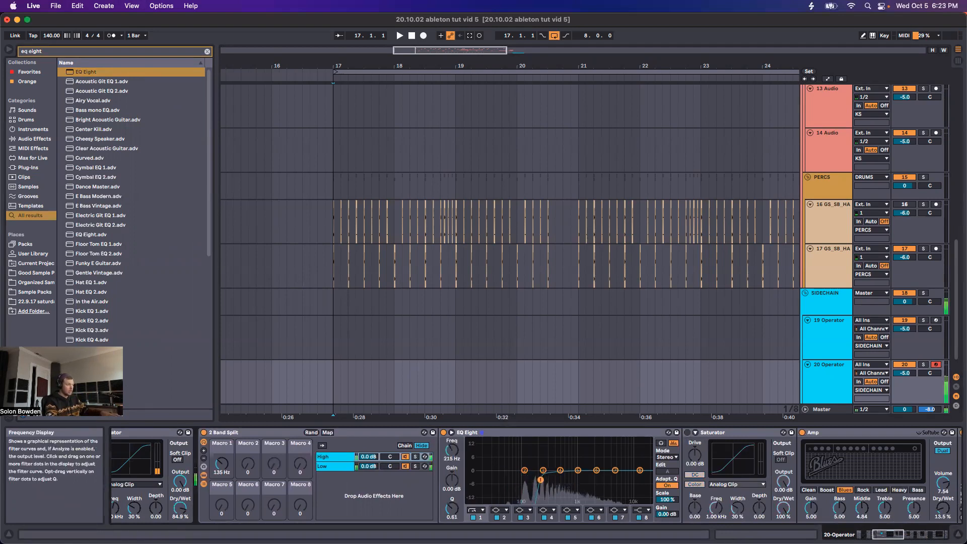
drag(528, 481, 528, 484)
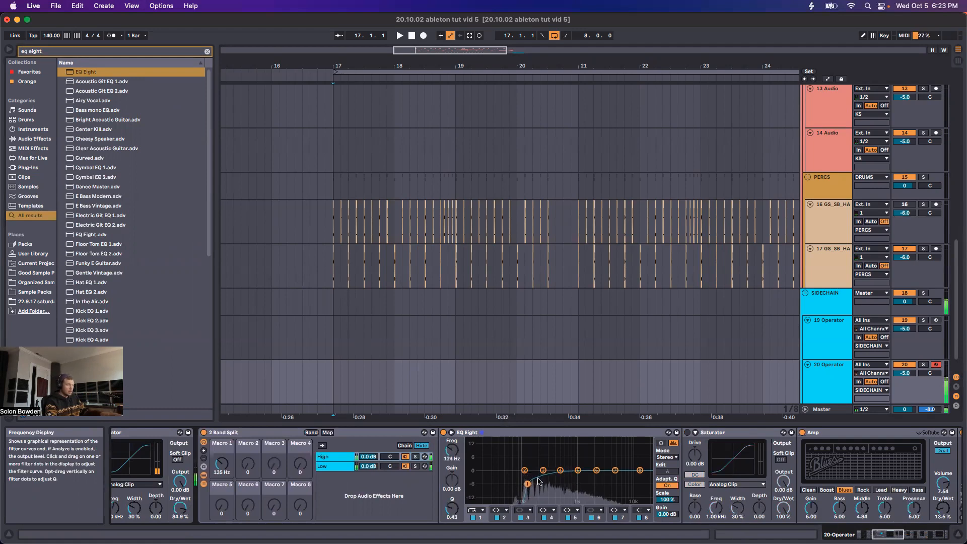
- Examine the waveform and envelope settings of Operator's oscillators A, B and C
drag(883, 535, 870, 534)
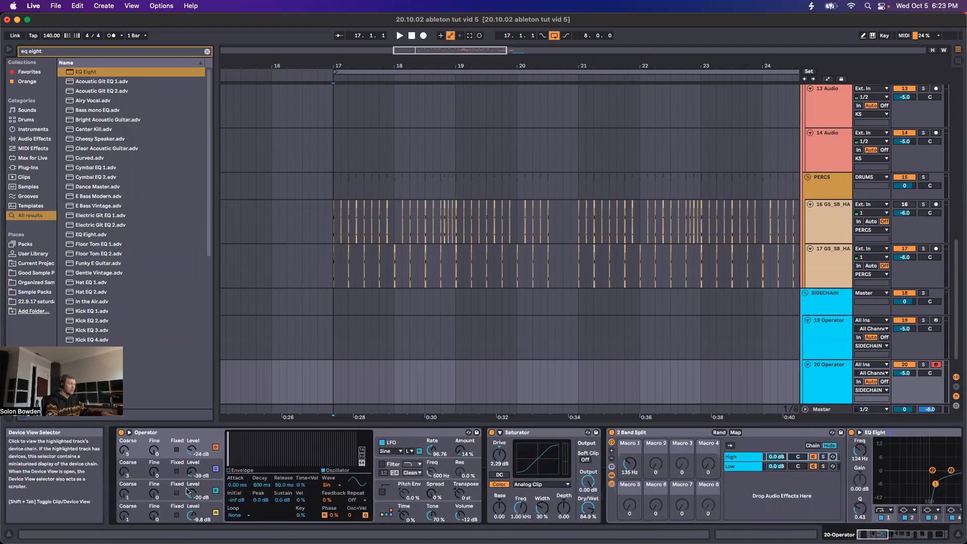
click(165, 515)
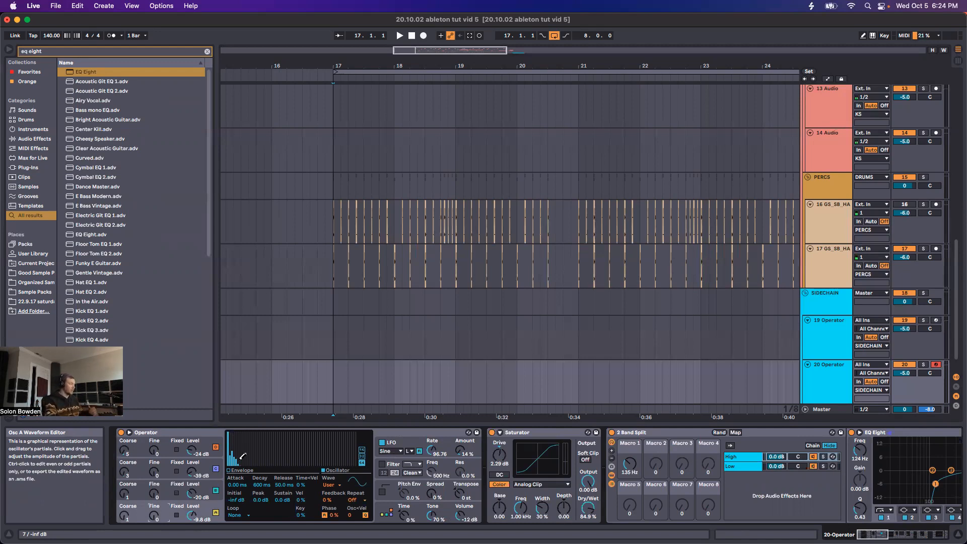
click(205, 485)
click(166, 470)
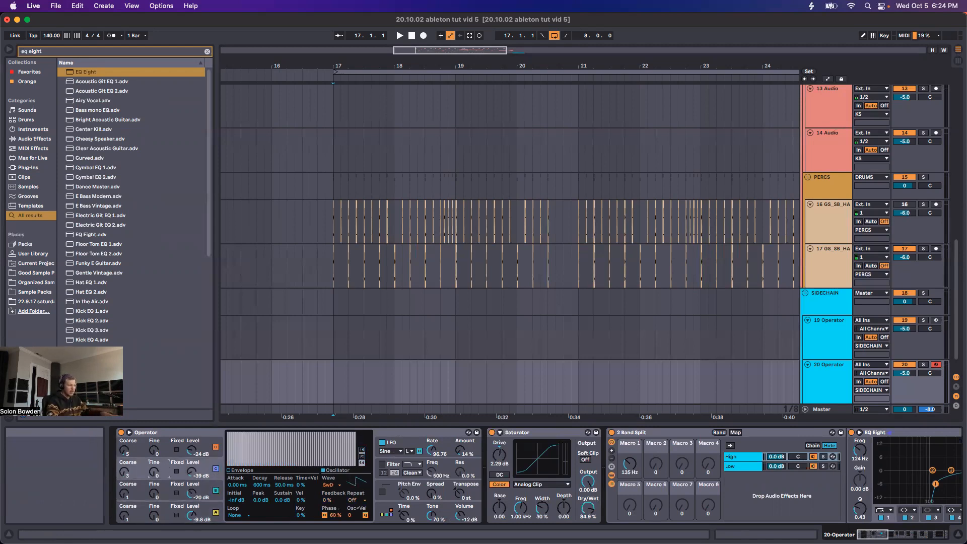
- Delete the EQ Eight placed before the Saturator in the High chain
scroll(454, 464, right, 10)
click(579, 436)
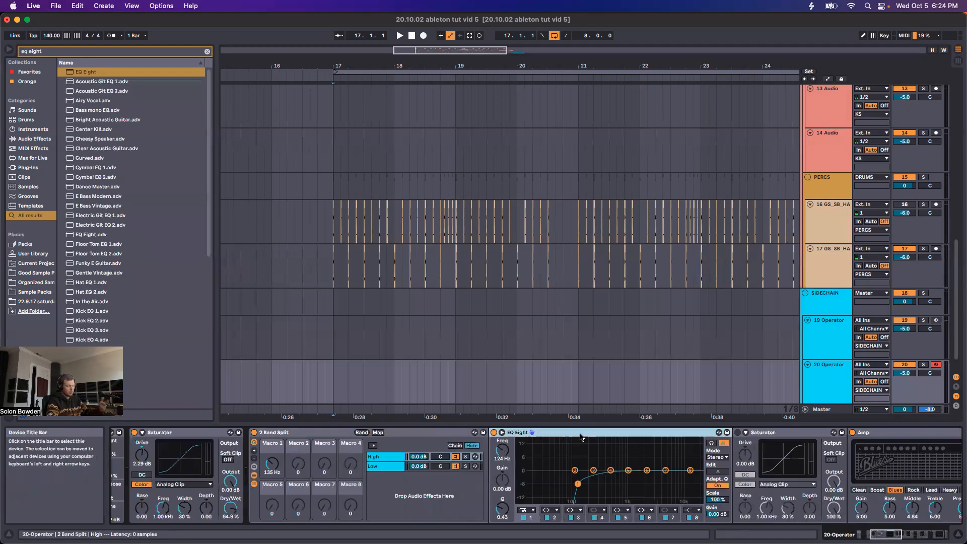
key(Delete)
- Turn the High chain's Saturator back on with DC enabled and set its curve type to Waveshaper
click(501, 475)
click(543, 484)
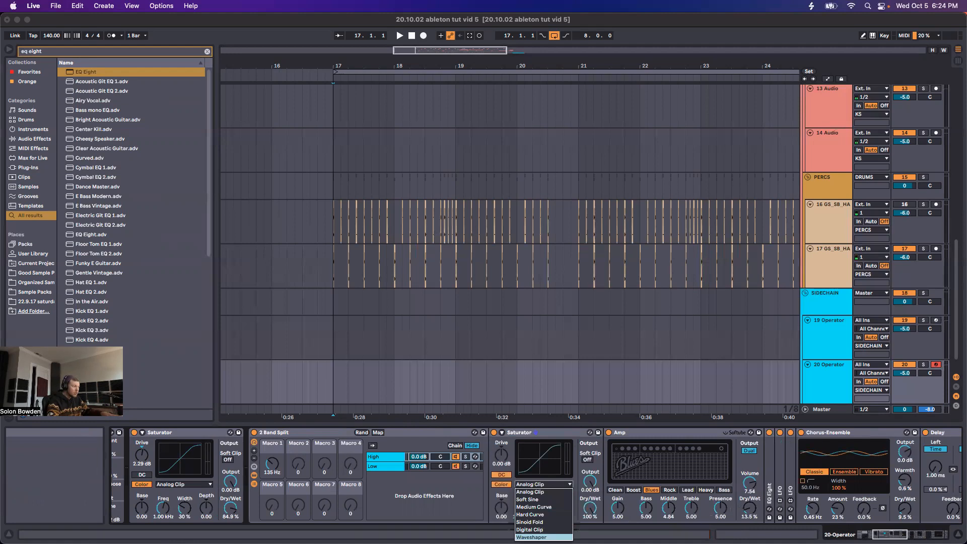
click(532, 537)
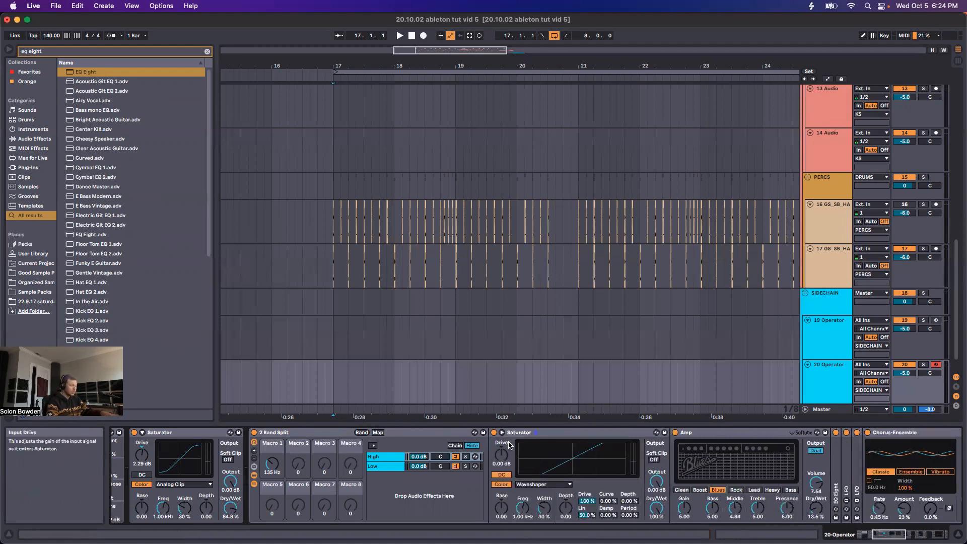
- Turn off DC on the High chain's Saturator, set its input drive to 4.57 dB, and shape the Waveshaper with drive 69.5% and curve 62.5%
click(506, 475)
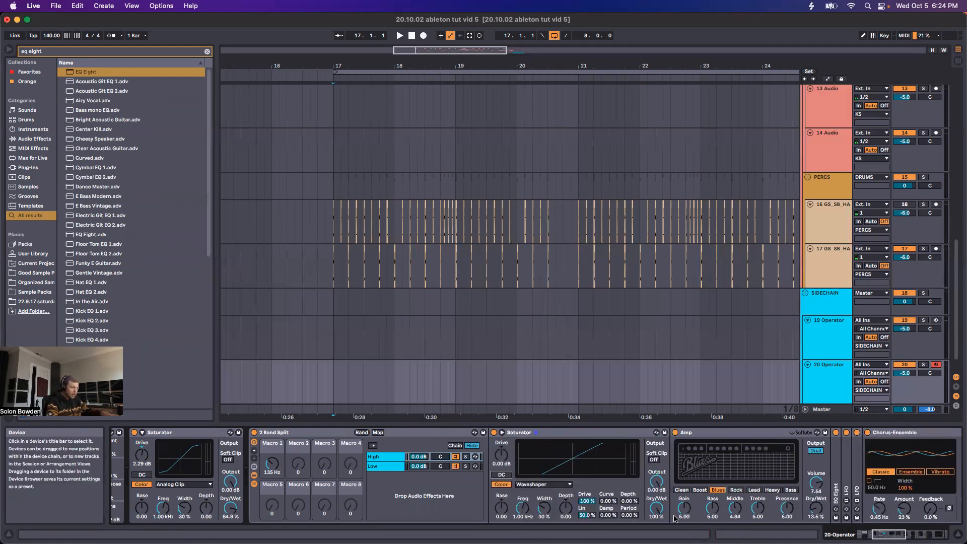
drag(607, 501, 608, 490)
drag(501, 454, 501, 452)
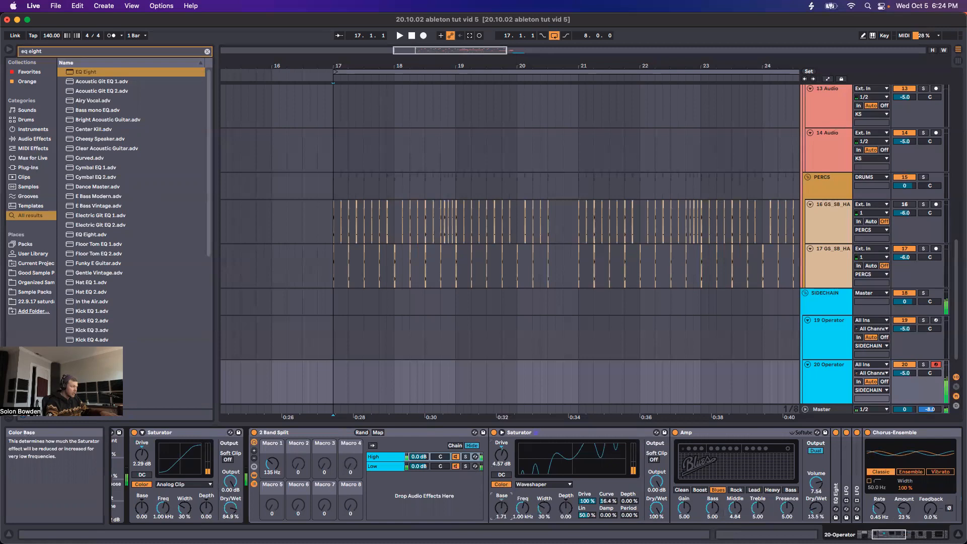
mouse_move(608, 501)
mouse_down()
mouse_move(608, 492)
mouse_move(608, 513)
mouse_move(629, 499)
mouse_move(629, 512)
mouse_move(608, 493)
mouse_move(586, 503)
mouse_move(604, 499)
mouse_up()
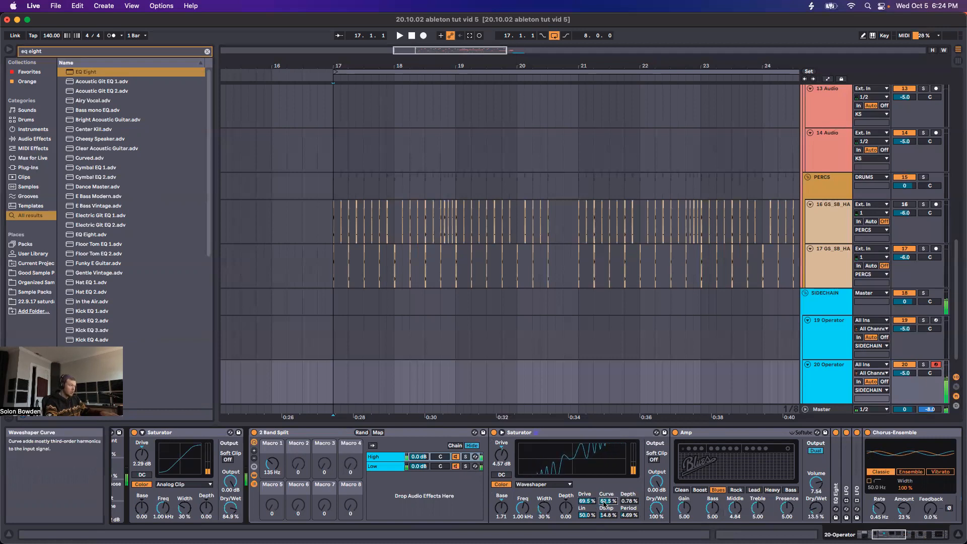
- Try the Bass type on the High chain's Amp, then return it to Blues with dry/wet at 21.4%
drag(889, 535, 904, 534)
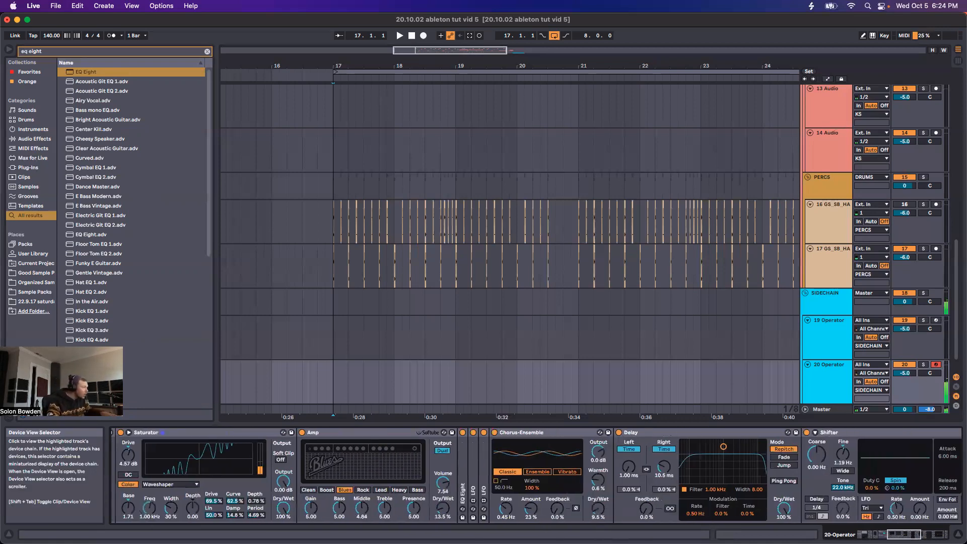
drag(442, 509, 442, 505)
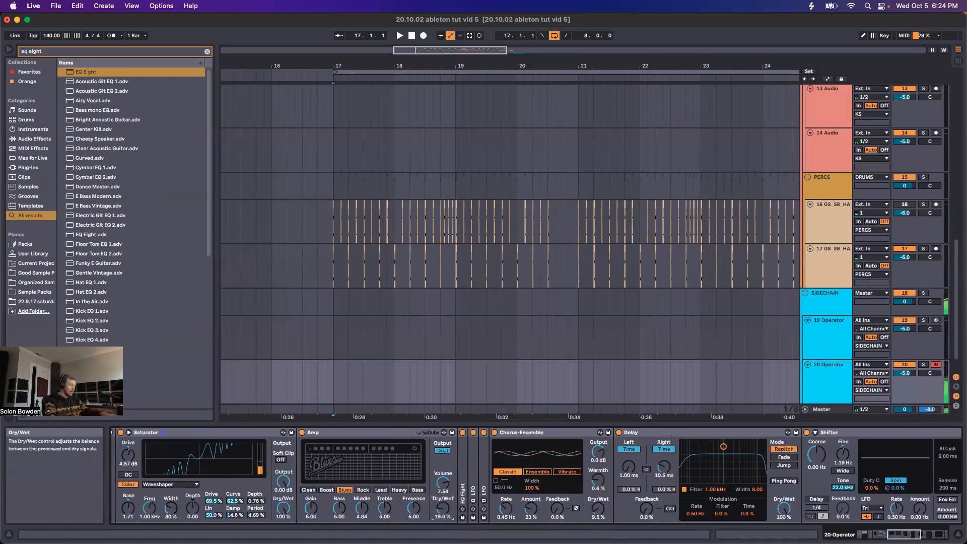
click(417, 489)
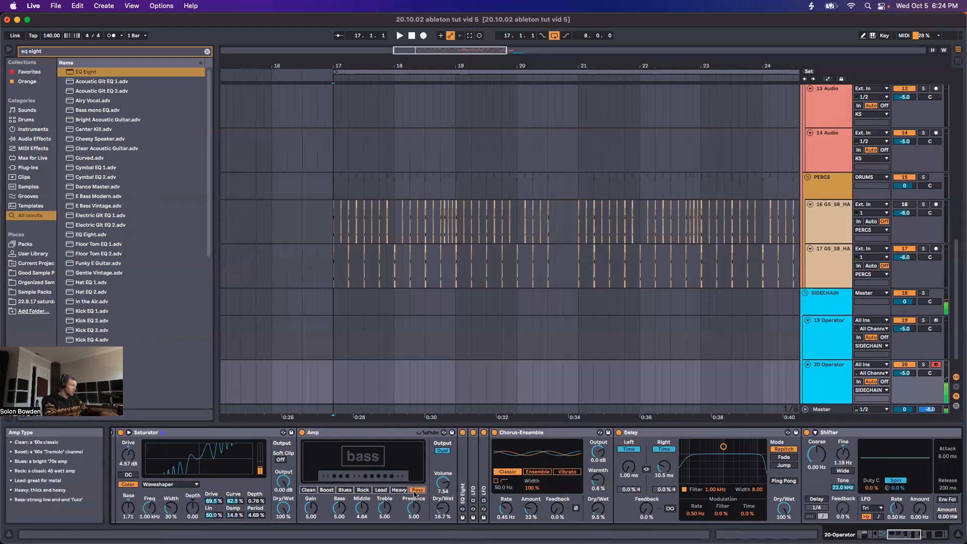
drag(443, 508, 442, 499)
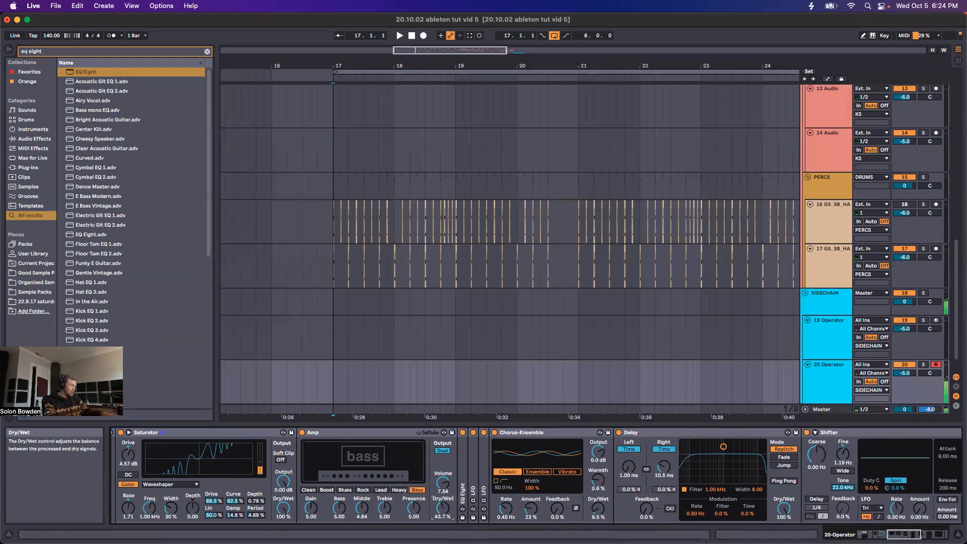
click(345, 490)
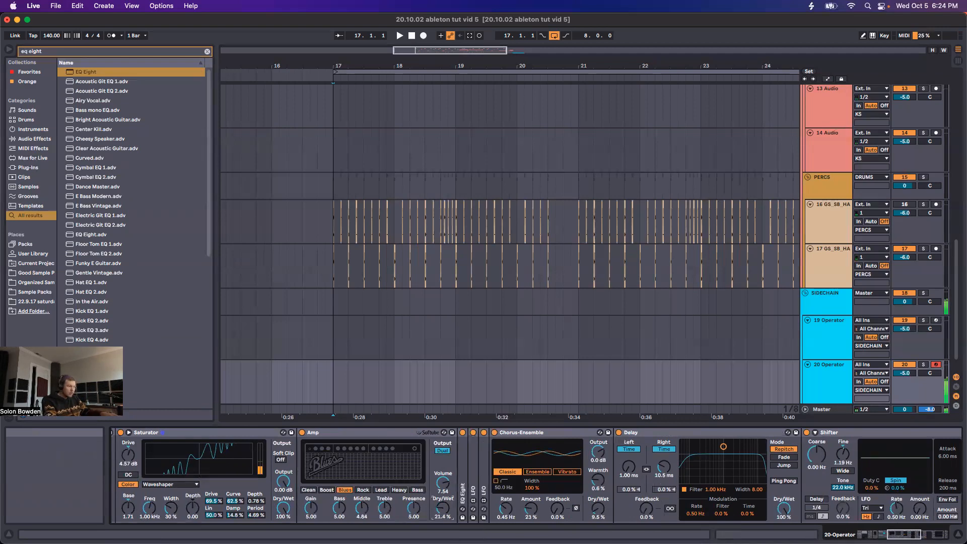
- Raise the High chain's Saturator input drive to 11.4 dB and its color base to 14.3
scroll(433, 486, left, 5)
scroll(377, 383, down, 3)
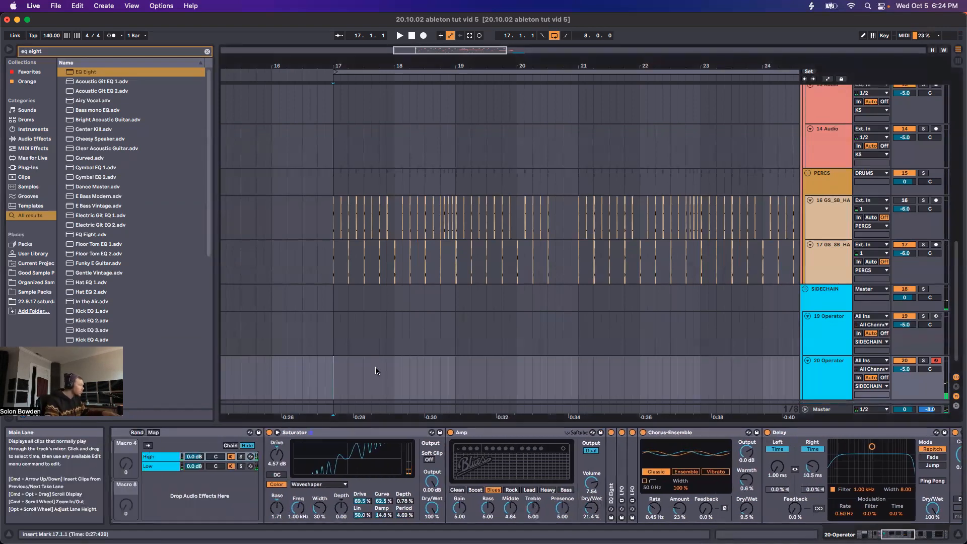
drag(272, 461, 272, 441)
drag(280, 510, 280, 487)
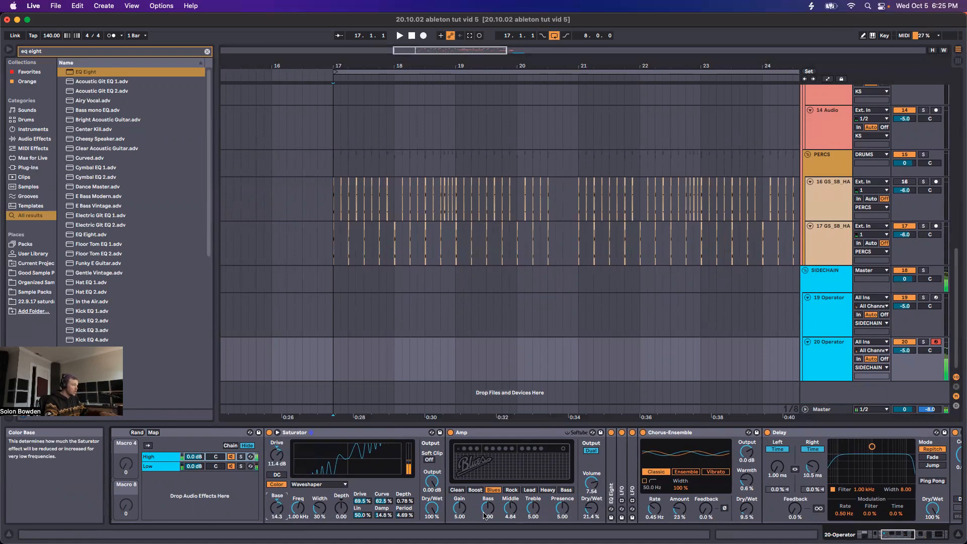
- Lower the output gain of the High chain's EQ Eight and set the Saturator's color base to 8.00
drag(905, 534, 935, 534)
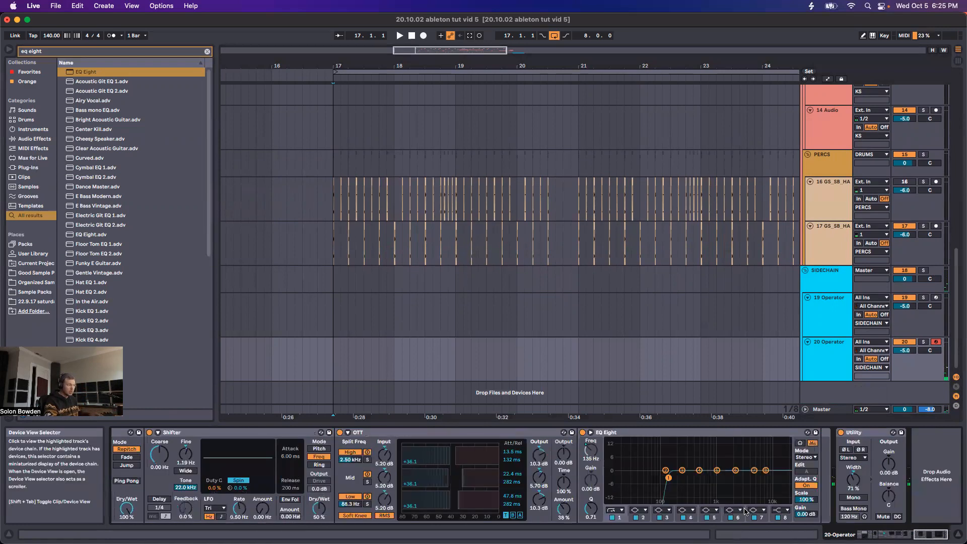
drag(806, 514, 806, 532)
drag(930, 534, 897, 534)
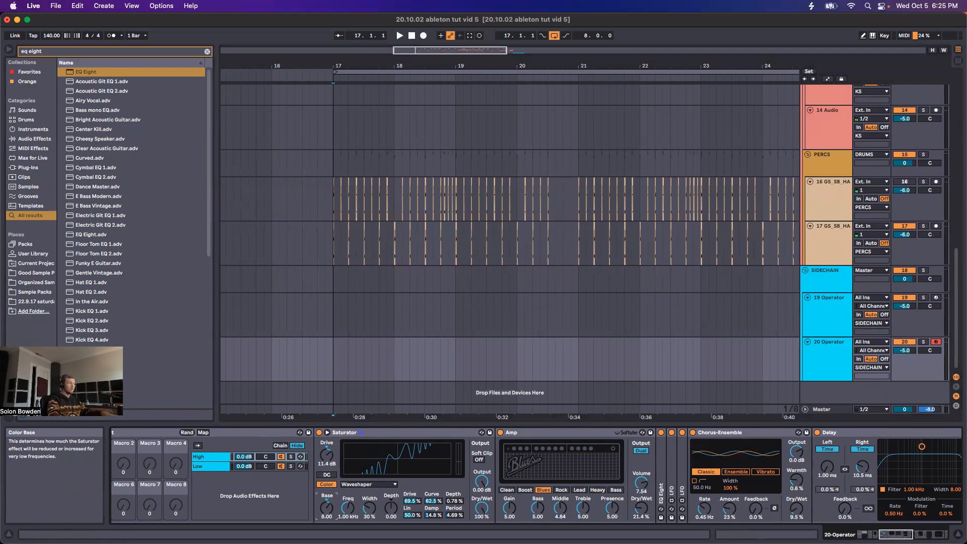
- Show the devices of the rack's Low chain
click(208, 465)
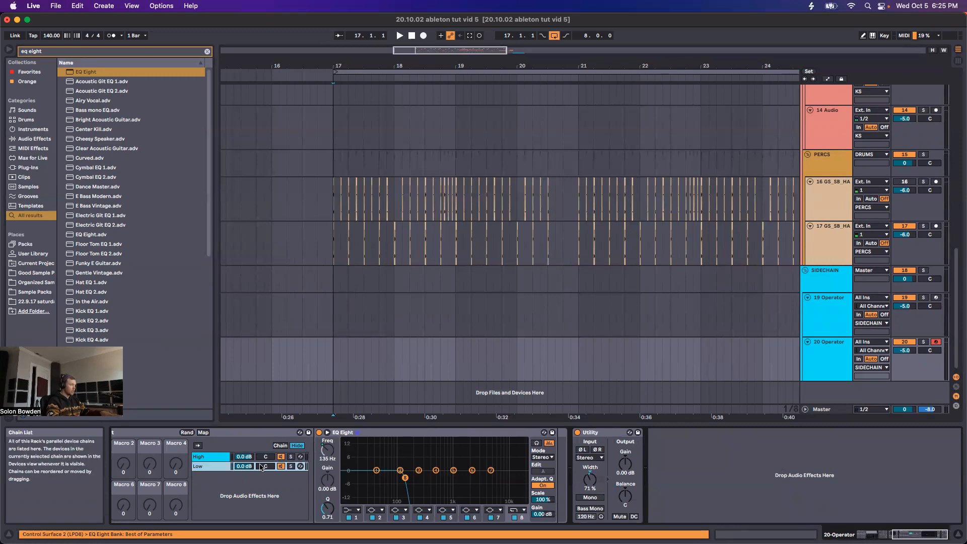
- Solo the Low chain of the 2 Band Split on the 20 Operator track and adjust the Operator's LFO destination routing
click(291, 466)
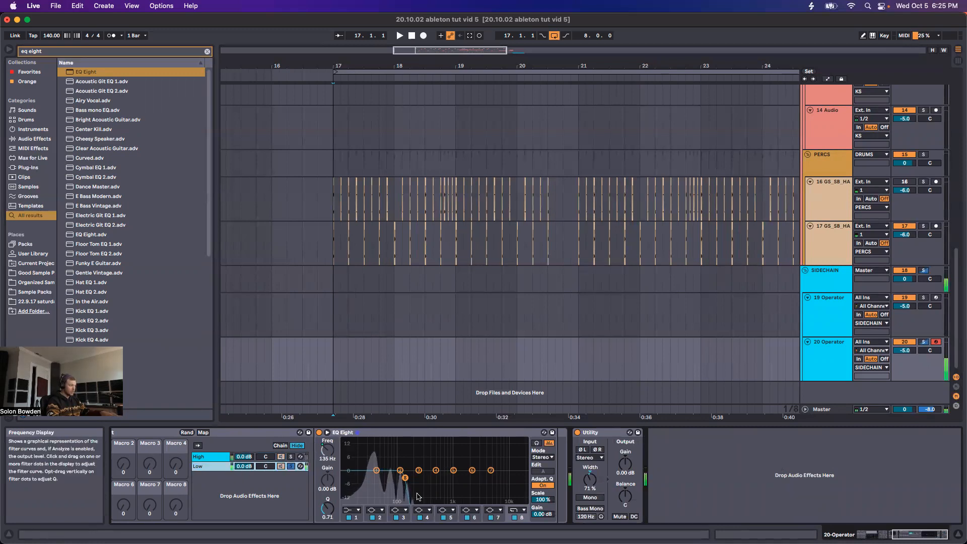
drag(913, 534, 878, 535)
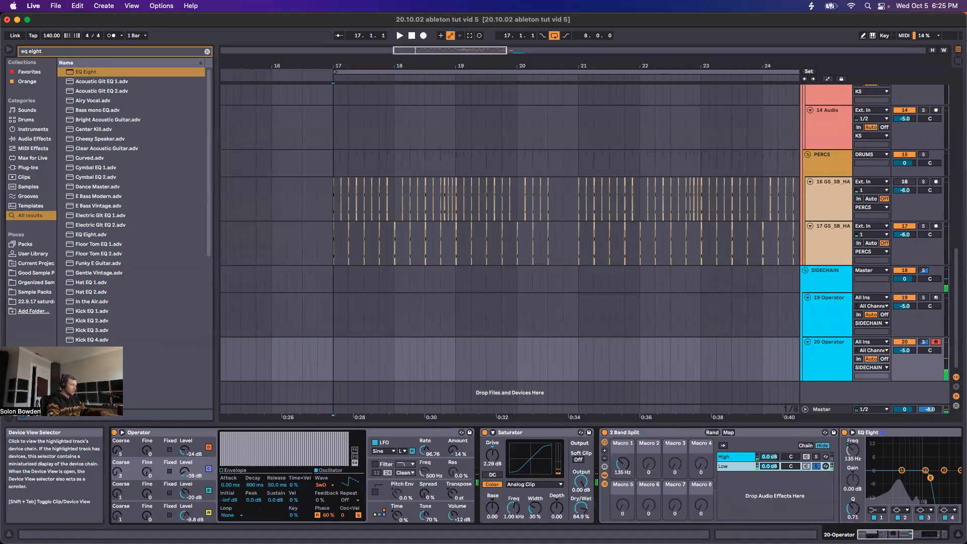
click(397, 446)
click(332, 485)
drag(878, 534, 913, 534)
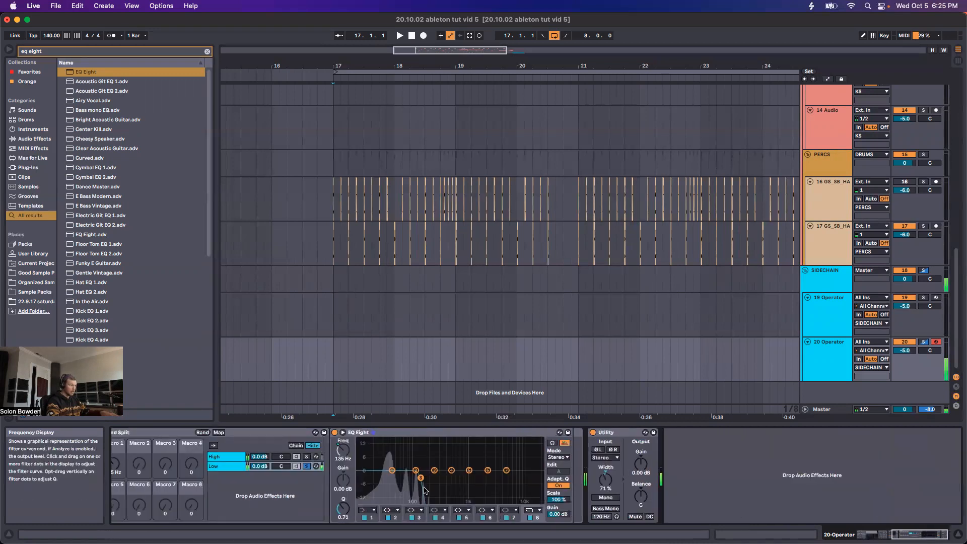
click(306, 467)
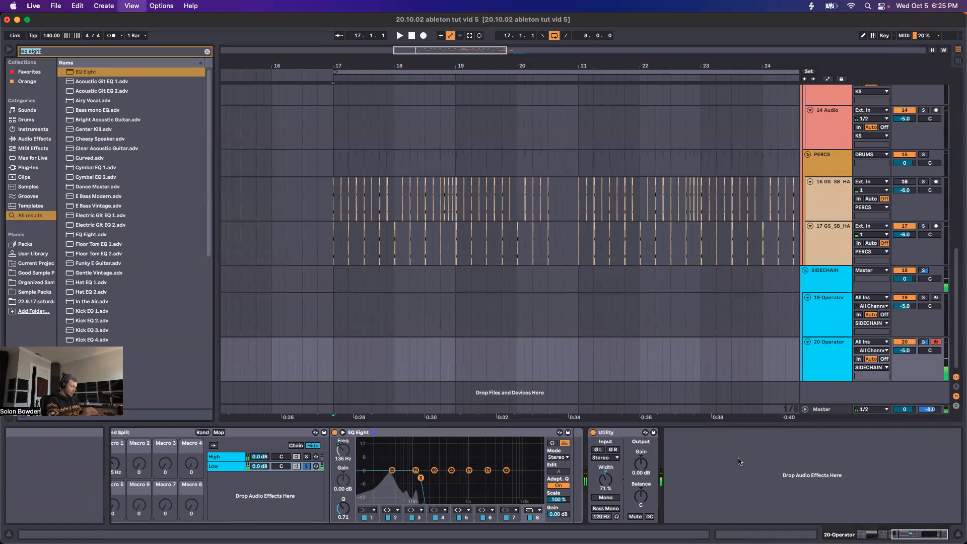
- Find the Spectrum analyzer in the browser and add it after the Utility on the 20 Operator track
key(super+f)
text(spectrum)
key(Down)
key(Return)
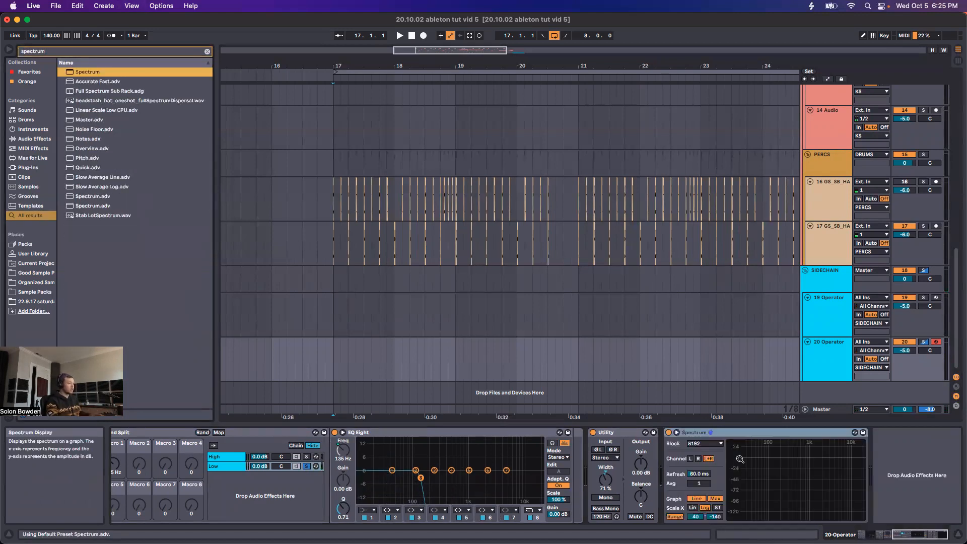
mouse_move(760, 503)
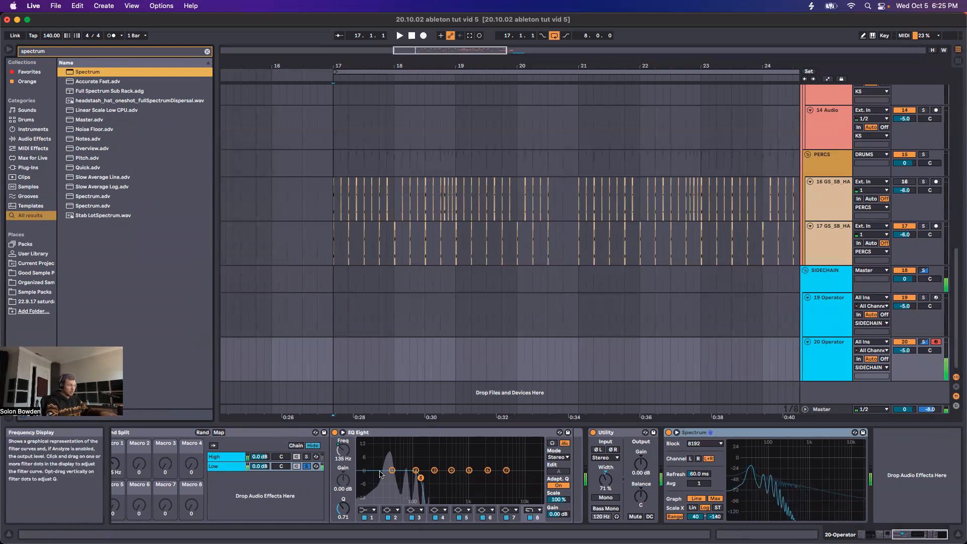
- Reshape the low harmonics of Operator's oscillator A and take the 2 Band Split's Low chain out of solo
drag(920, 534, 884, 535)
click(193, 515)
drag(232, 455, 237, 460)
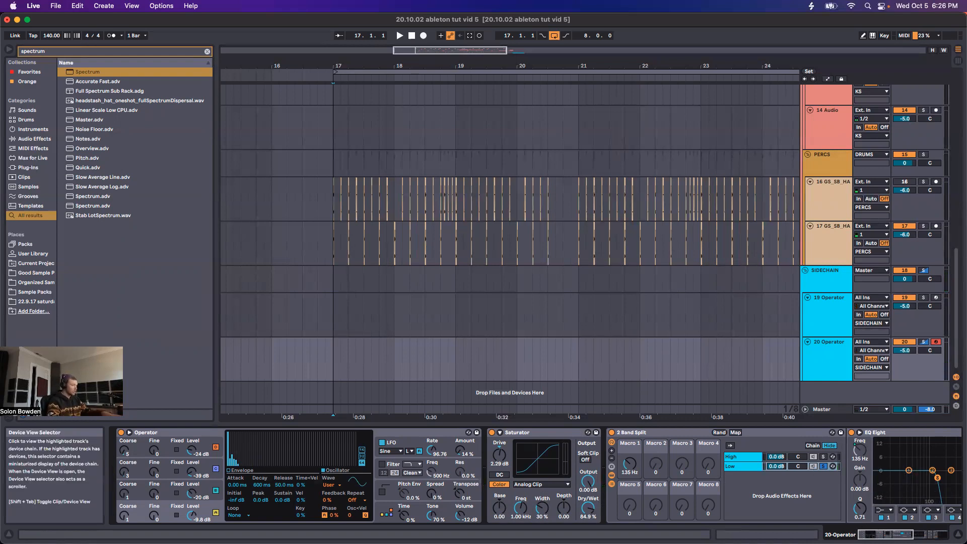
drag(885, 535, 920, 534)
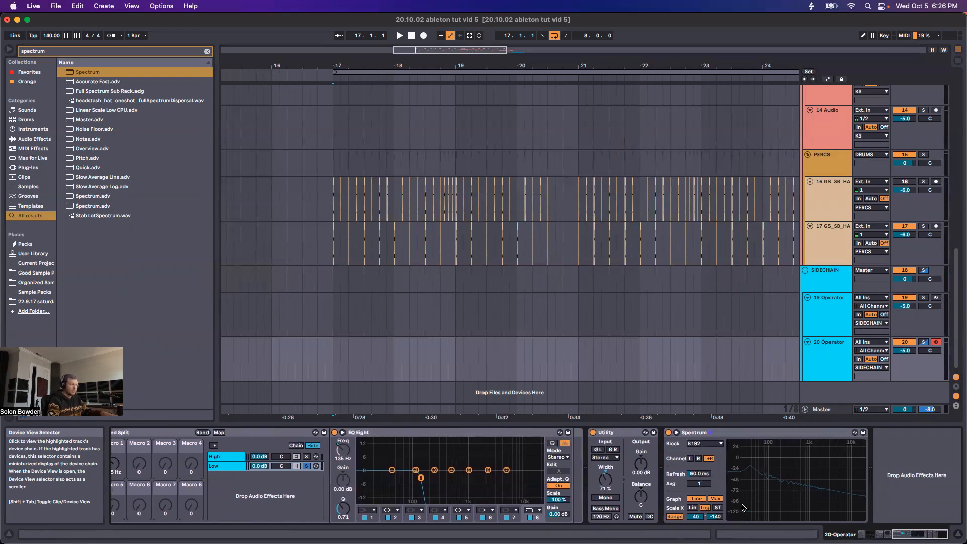
click(307, 466)
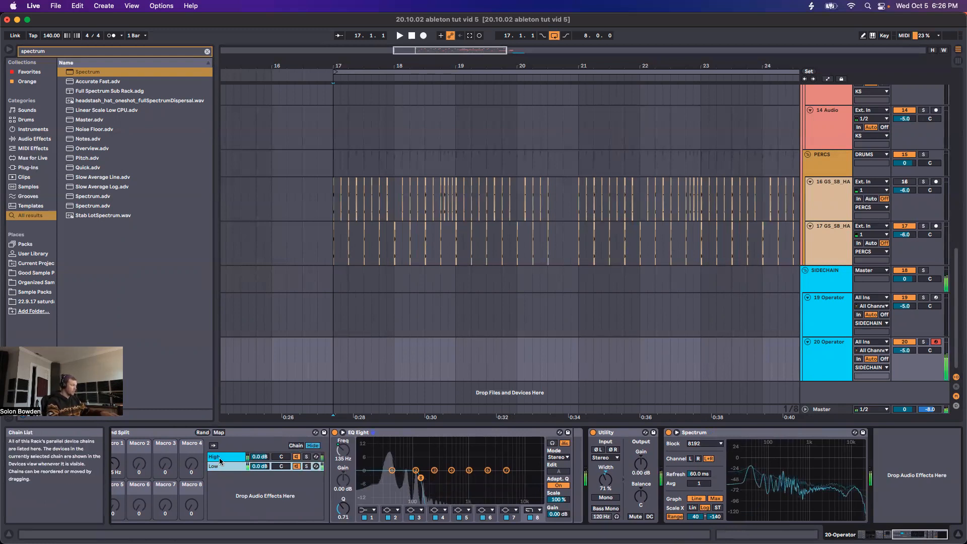
- Show the High chain's devices, and compare the 19 Operator and 20 Operator sounds by arming each track in turn
click(221, 465)
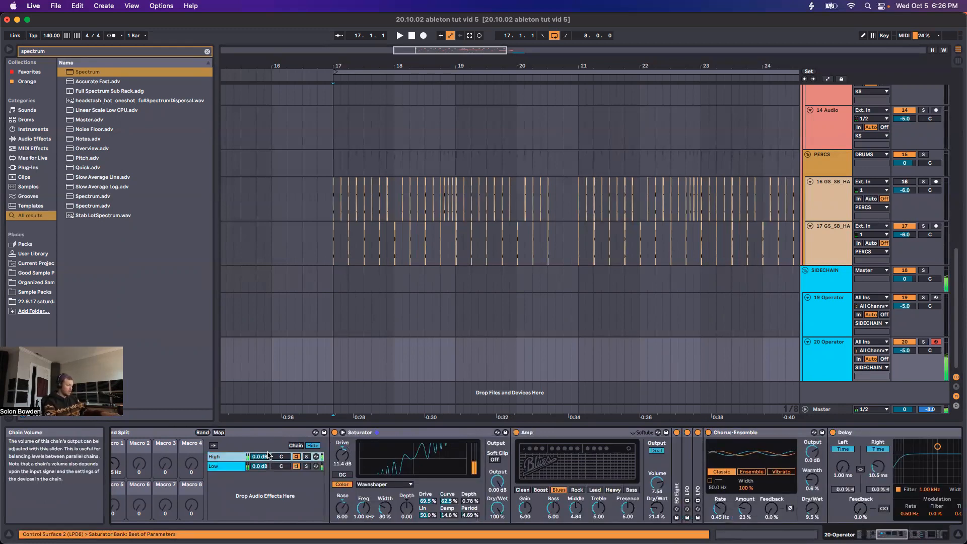
click(935, 298)
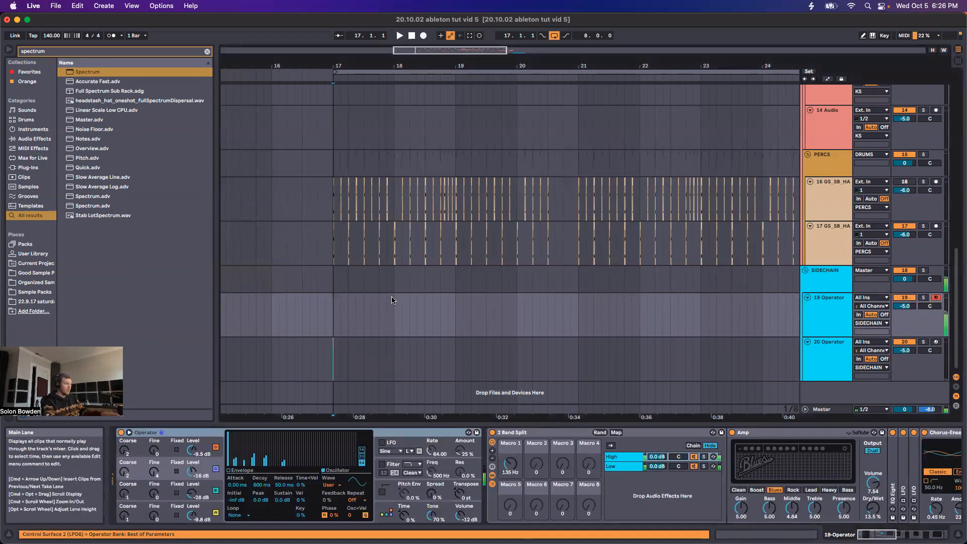
click(935, 344)
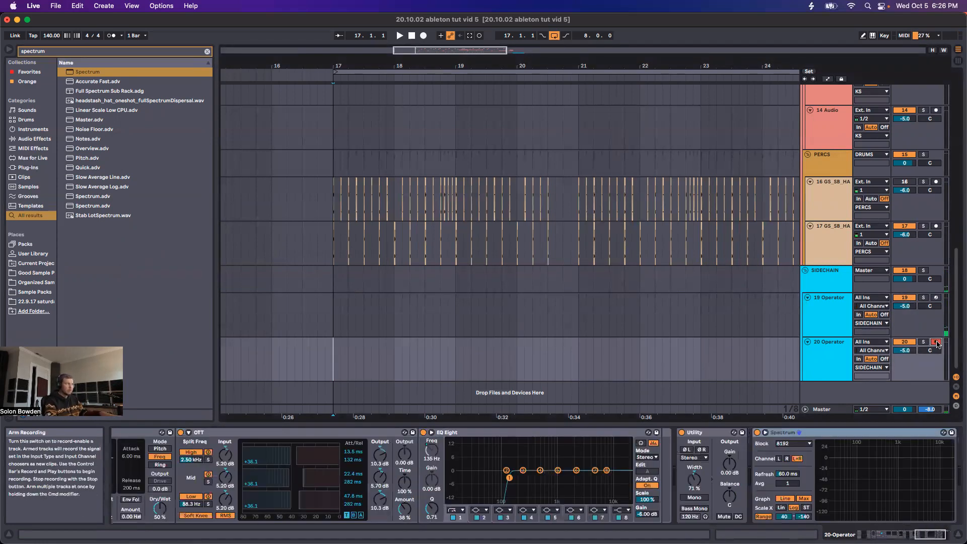
- Lower the output of the Saturator in the 20 Operator track's High chain to -7.71 dB
click(333, 362)
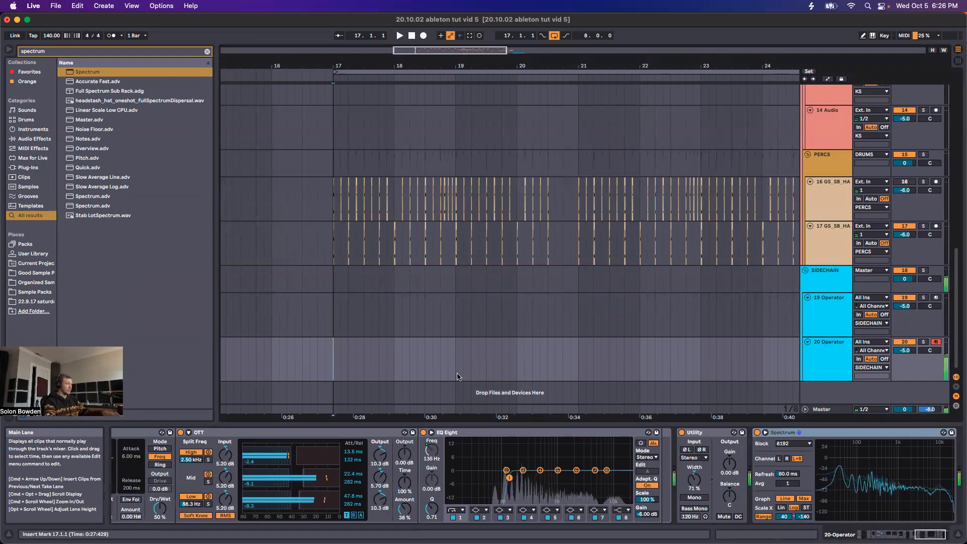
drag(930, 535, 891, 534)
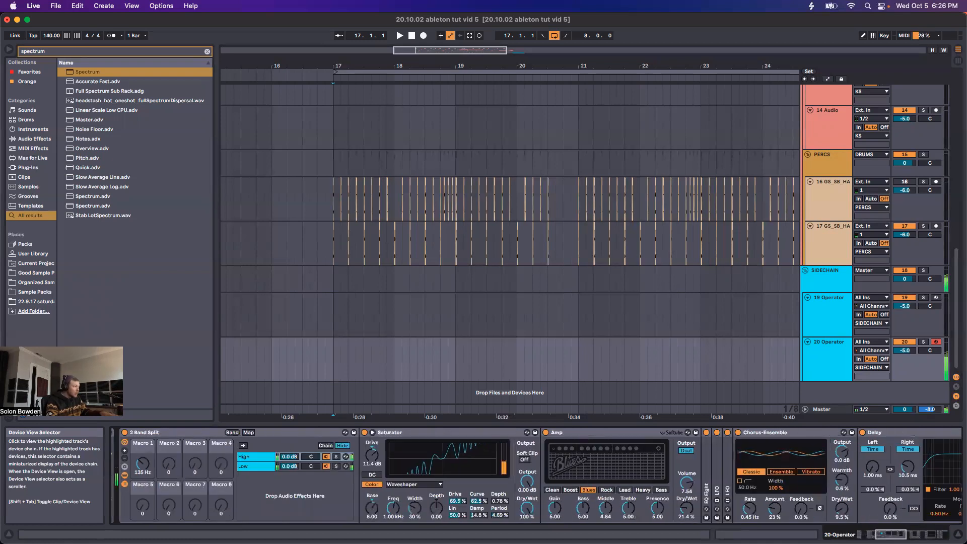
drag(526, 481, 527, 489)
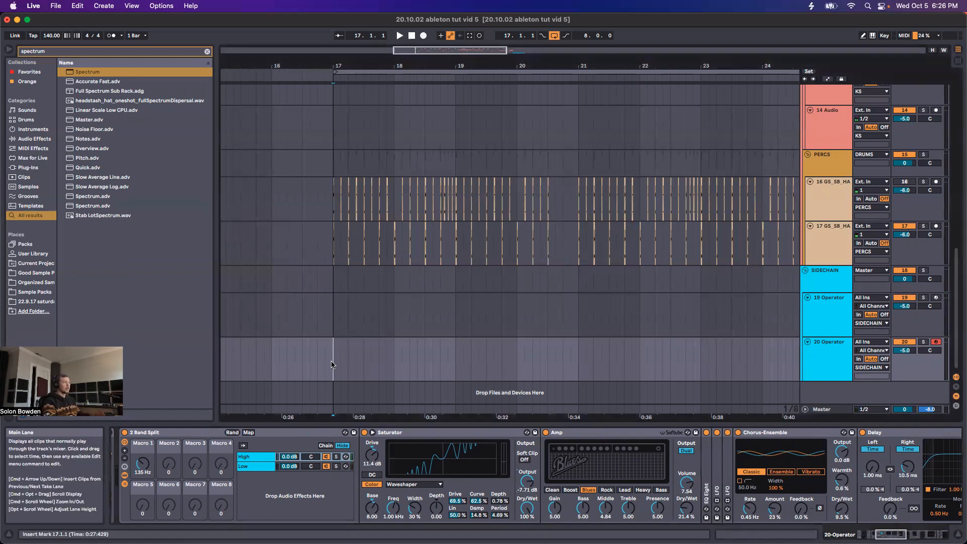
- Delete the clips around bar 25 on the 19 Operator and 20 Operator tracks
scroll(333, 361, down, 3)
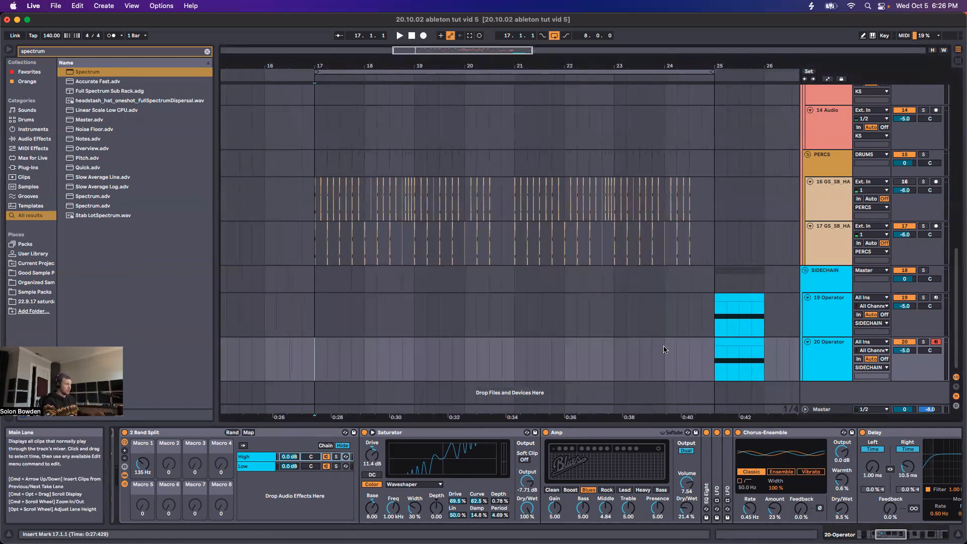
scroll(504, 352, right, 2)
drag(678, 302, 774, 356)
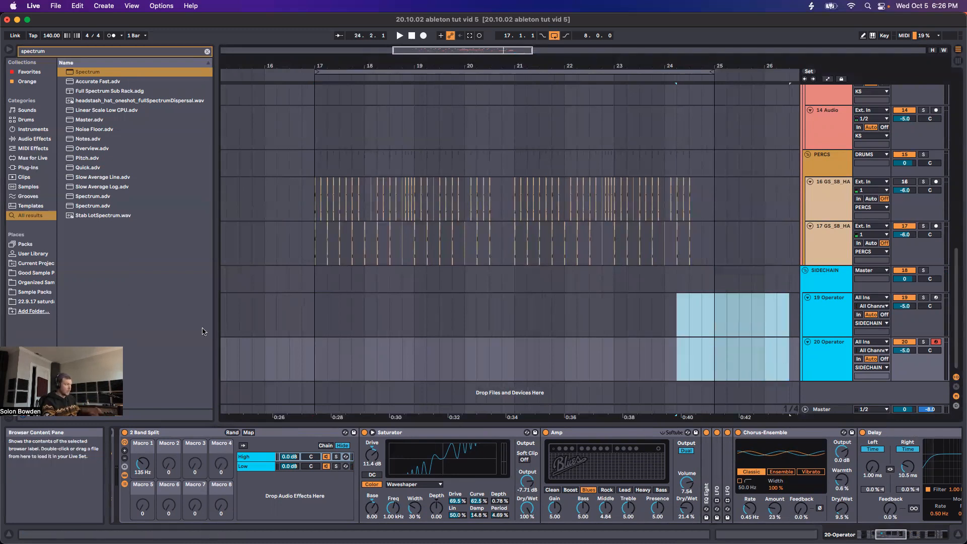
- Examine the 19 Operator track's device chain from the Operator through the 2 Band Split, Chorus-Ensemble and Delay to OTT
click(313, 320)
scroll(333, 297, up, 5)
scroll(335, 303, down, 5)
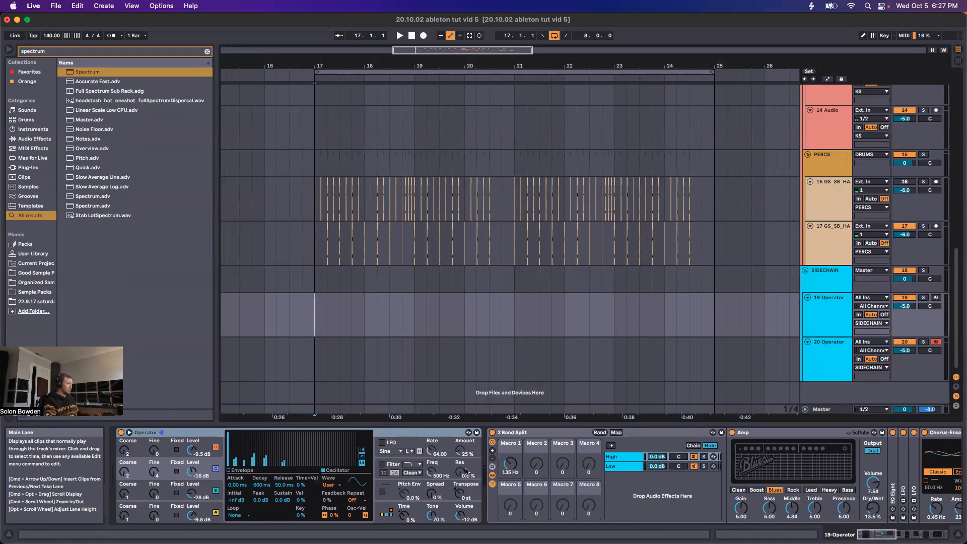
scroll(409, 493, right, 10)
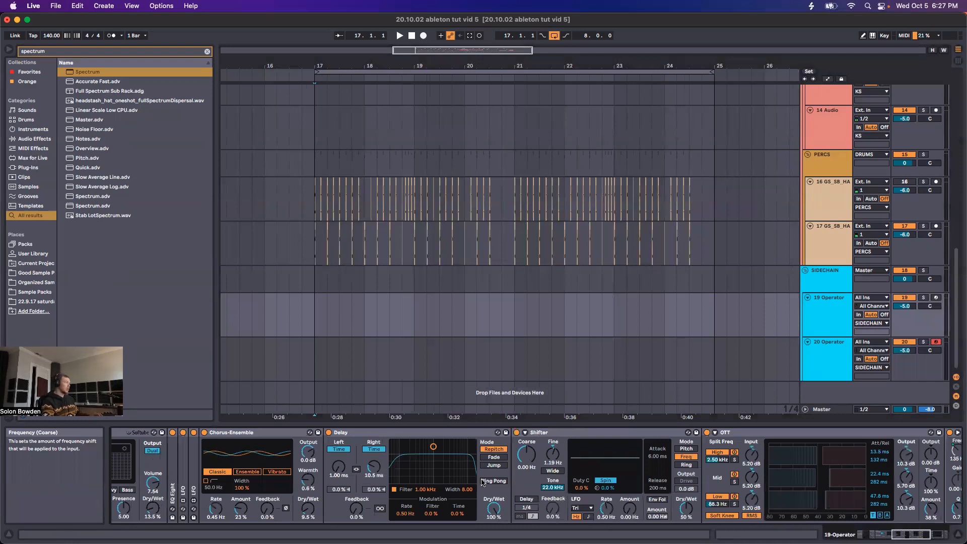
scroll(482, 482, left, 5)
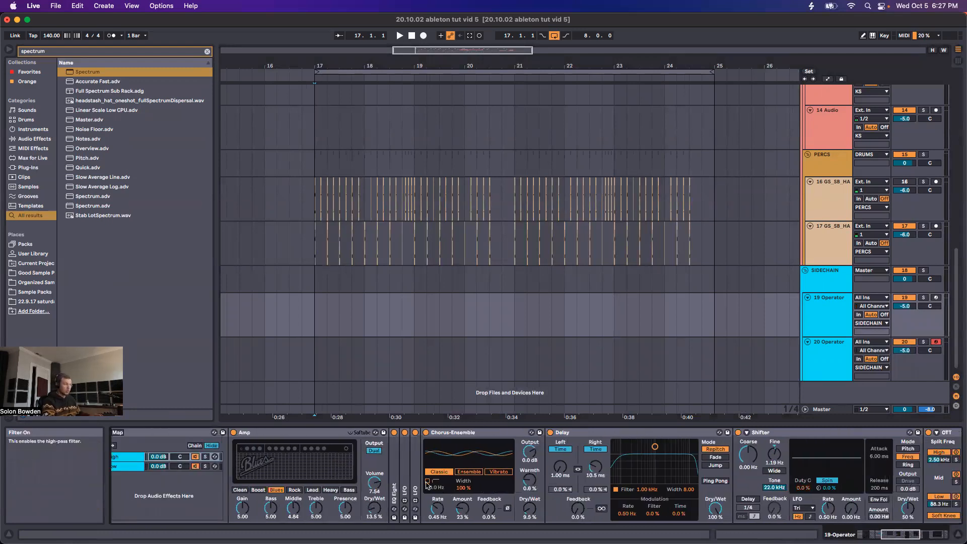
scroll(424, 487, left, 4)
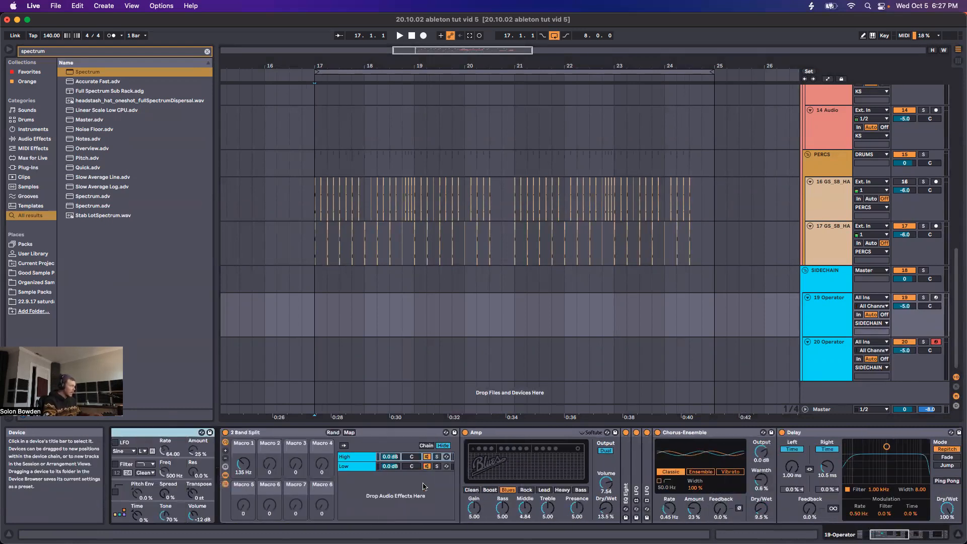
scroll(403, 470, right, 8)
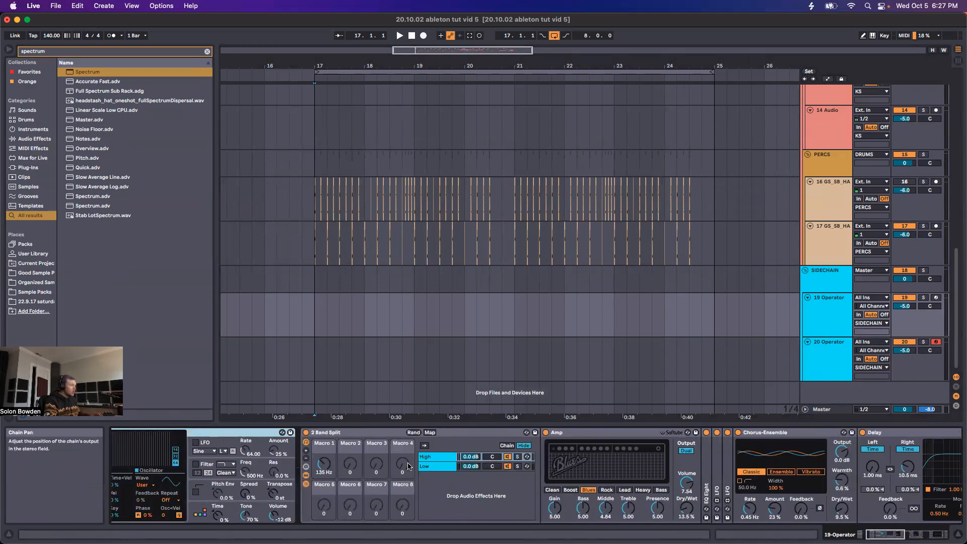
- Insert a new EQ Eight between the existing EQ Eight and the Utility on the 19 Operator track
scroll(606, 479, right, 3)
key(super+f)
text(eq eight)
mouse_move(80, 73)
mouse_down()
mouse_move(801, 456)
mouse_move(840, 486)
mouse_move(854, 477)
mouse_up()
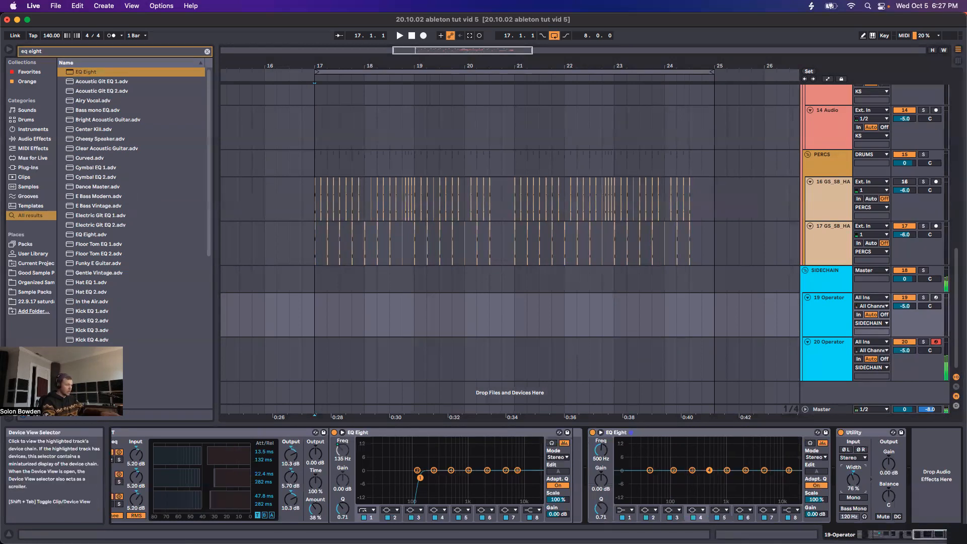
- Check the Operator's LFO settings and its square-wave oscillator on the 19 Operator track
drag(930, 534, 874, 534)
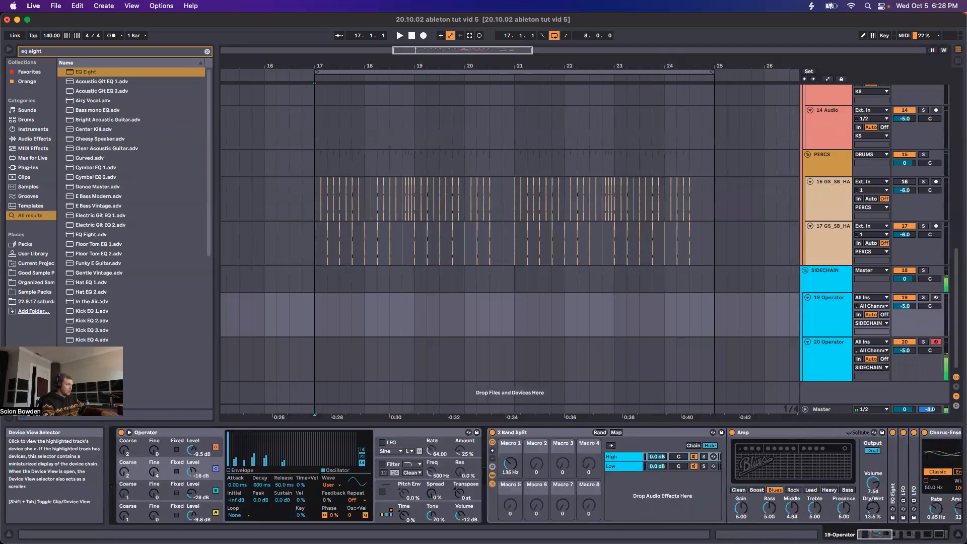
click(400, 445)
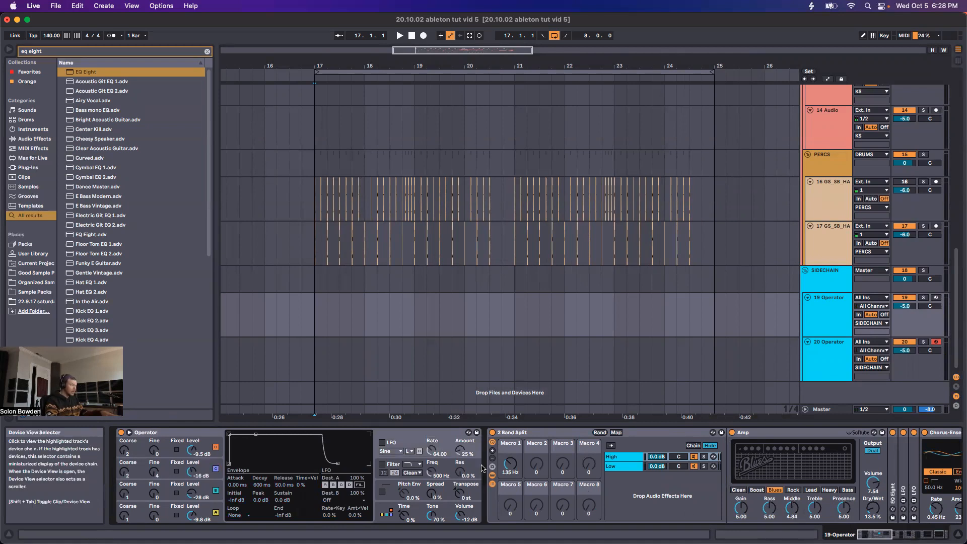
click(220, 488)
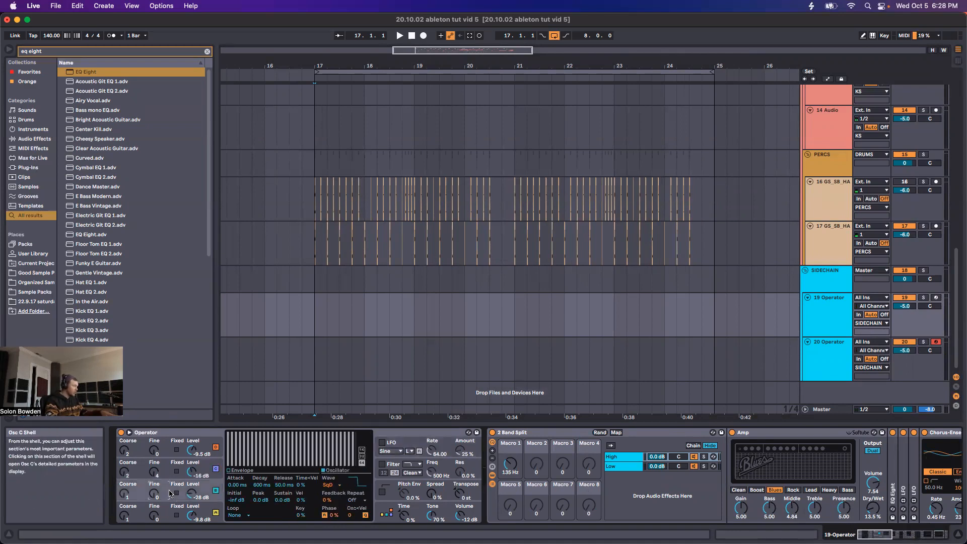
- Insert an EQ Eight before the Utility on the 20 Operator track and set band 8 to a high cut at 14.3 kHz
click(828, 356)
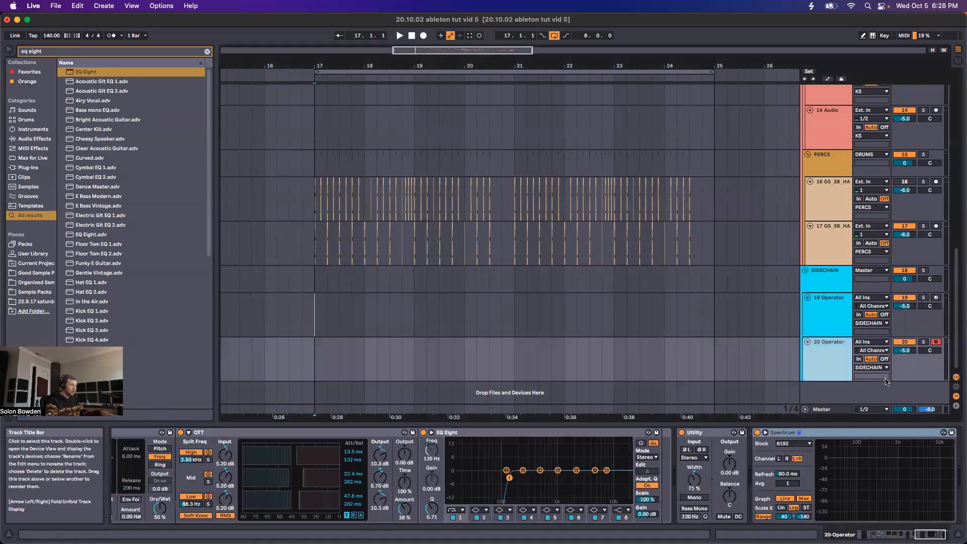
drag(85, 71, 684, 482)
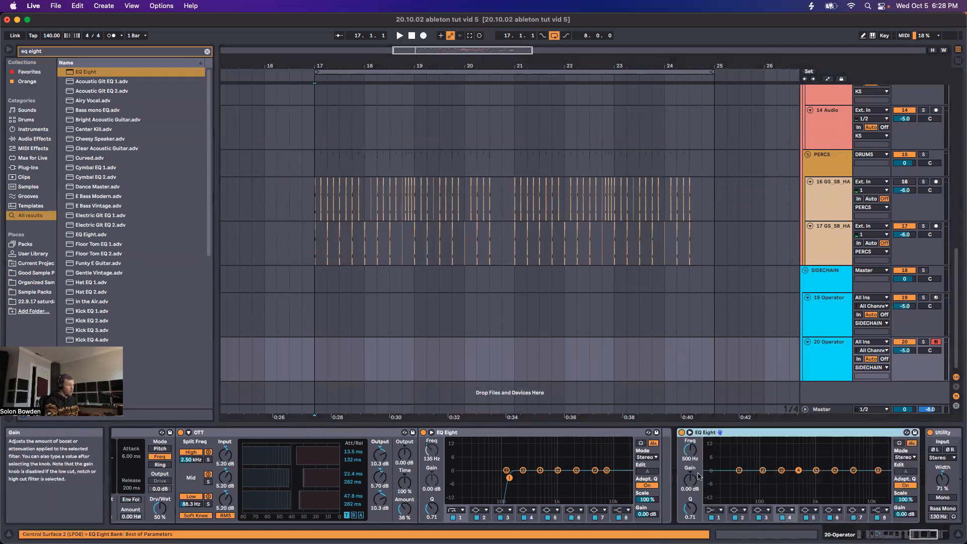
click(880, 510)
click(880, 499)
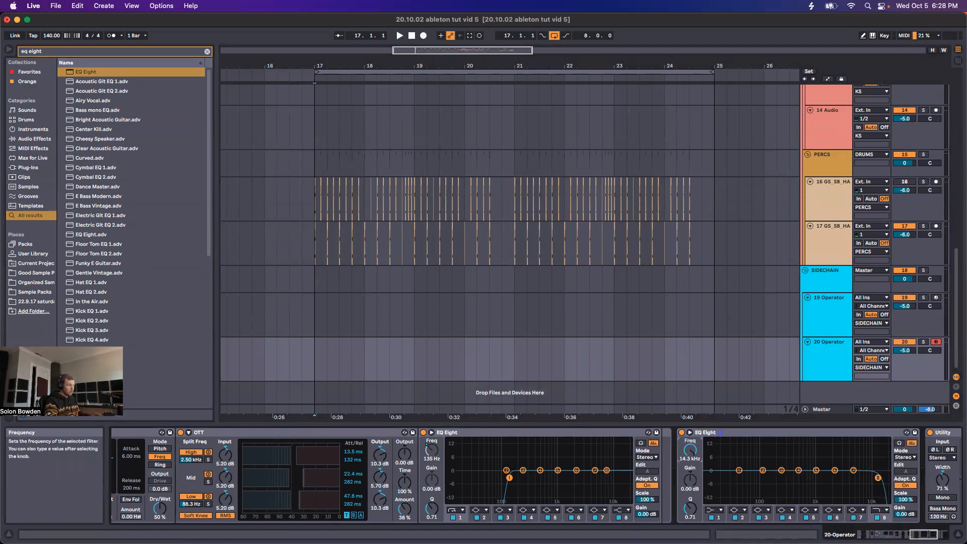
- Set the 20 Operator's LFO rate to 82.35 and its LFO amount to 13%
drag(923, 534, 871, 535)
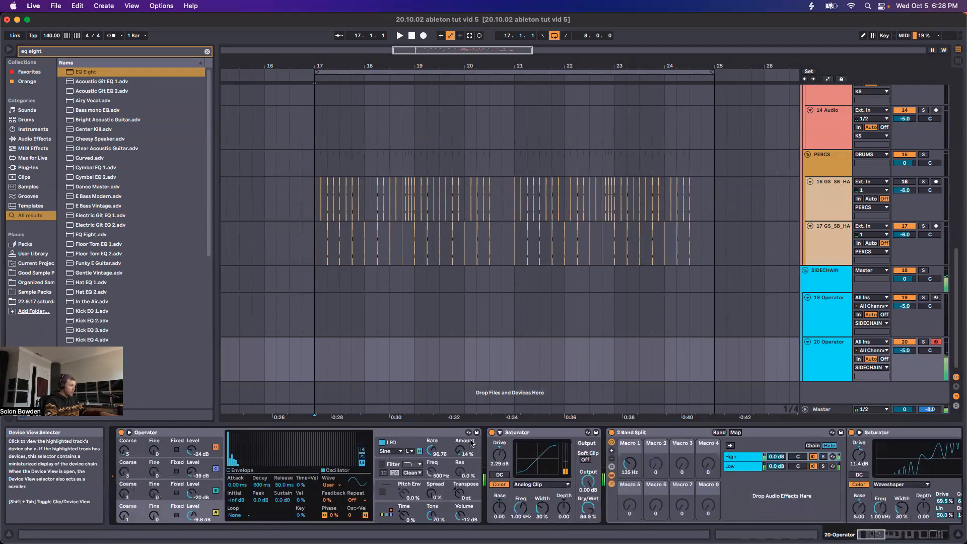
click(432, 450)
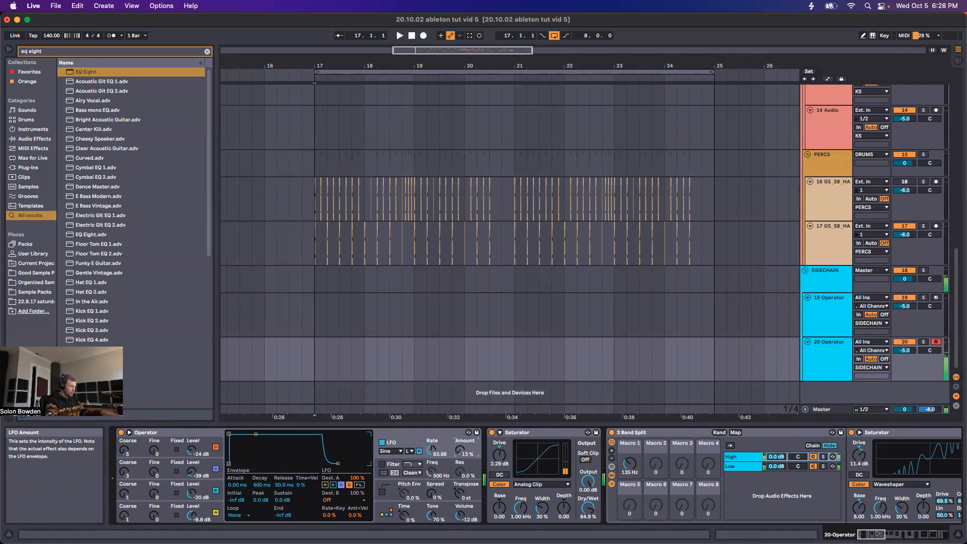
drag(460, 451, 460, 449)
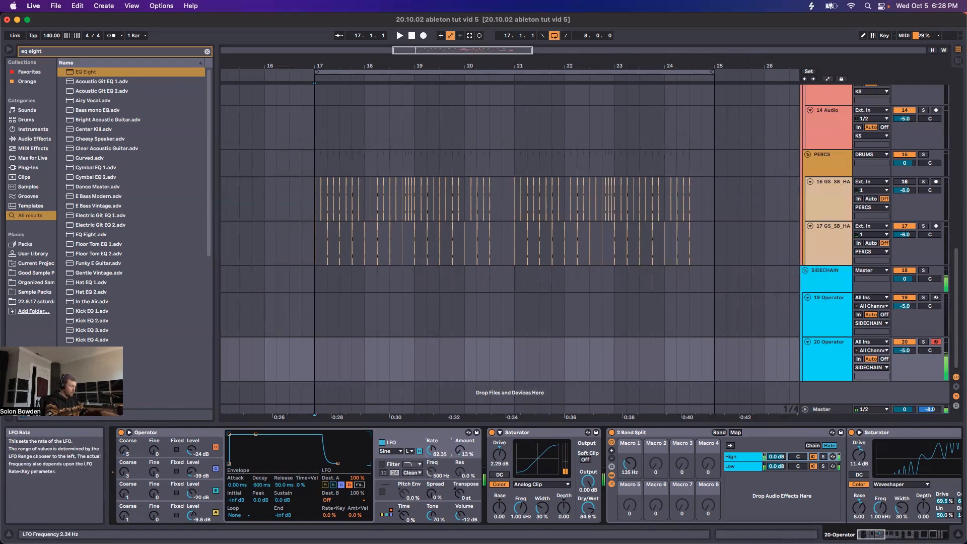
- Play the arrangement from bar 17 and look over the drum tracks up to the kick and snare
scroll(432, 450, right, 5)
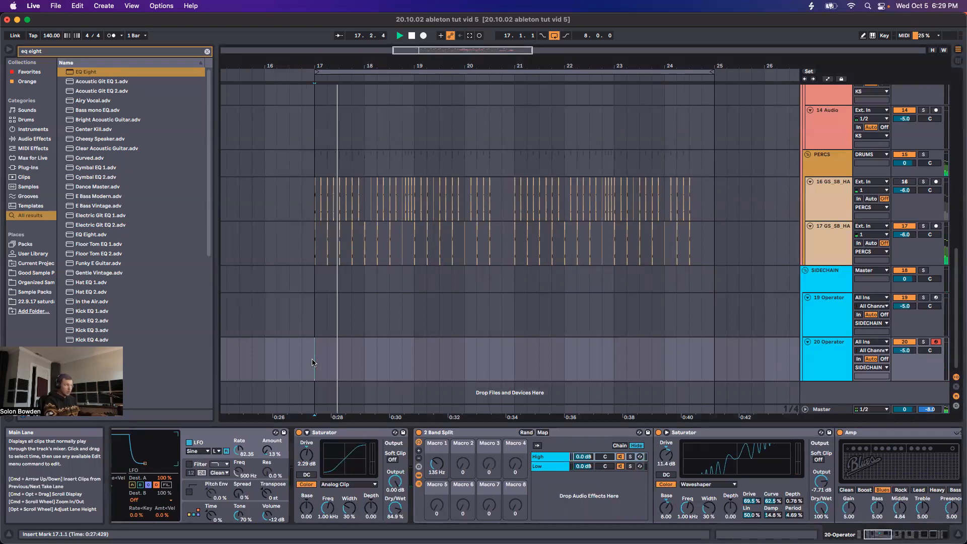
scroll(866, 227, up, 6)
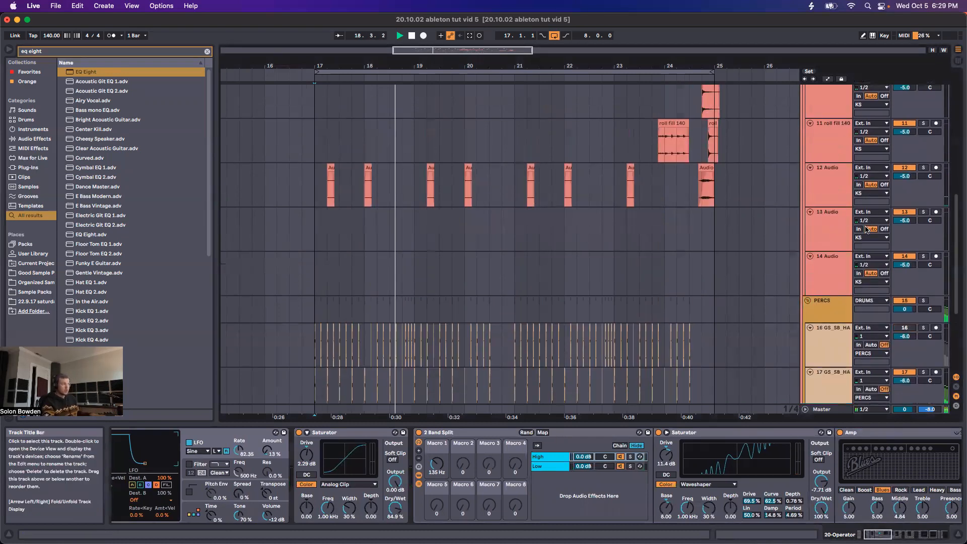
scroll(866, 227, up, 5)
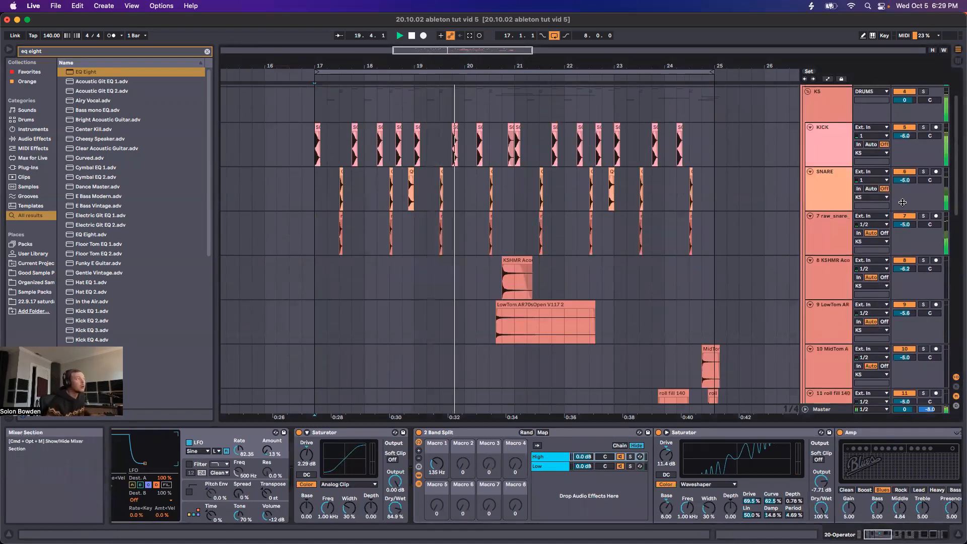
- Lower the SNARE volume to -6.9 and the raw_snare volume to -7.0, and capture the played MIDI into a clip on the 20 Operator track
drag(905, 224, 905, 234)
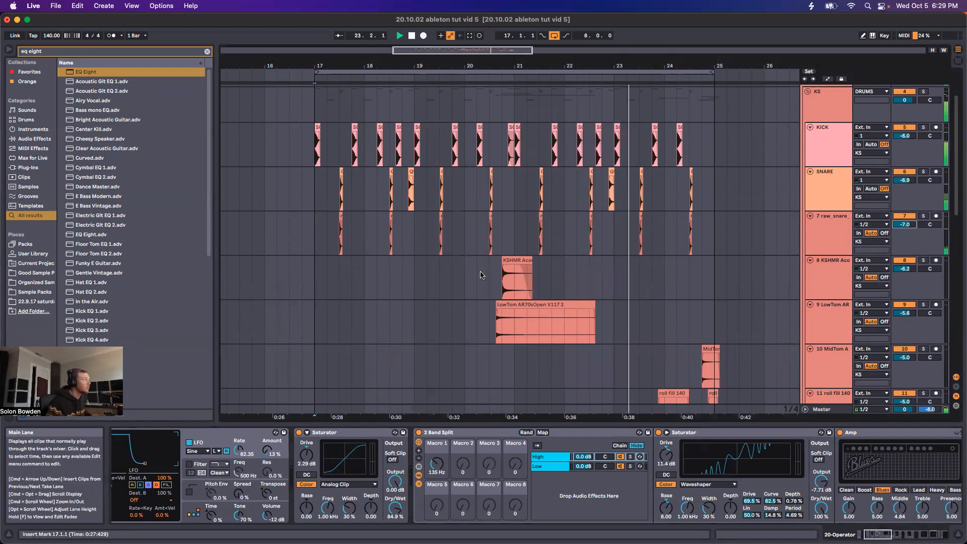
scroll(481, 275, down, 10)
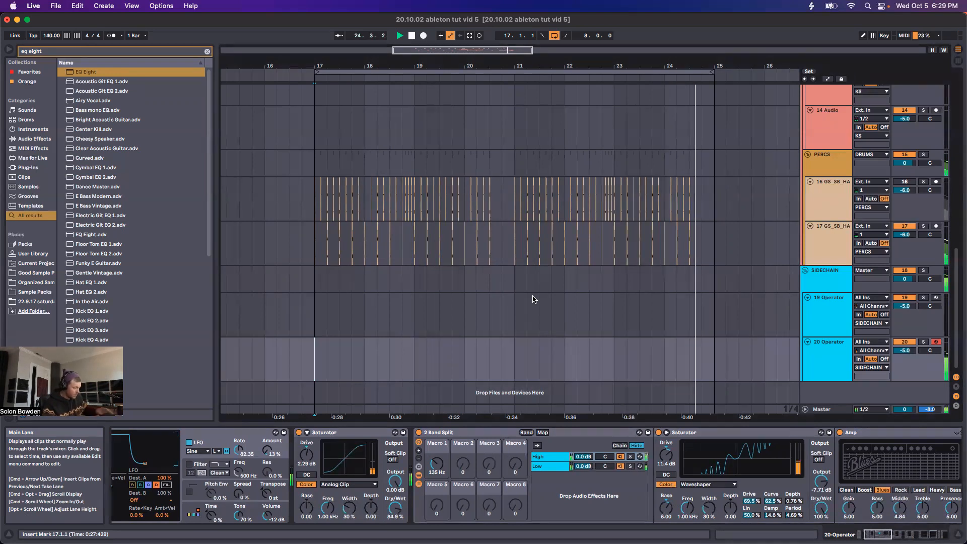
click(470, 36)
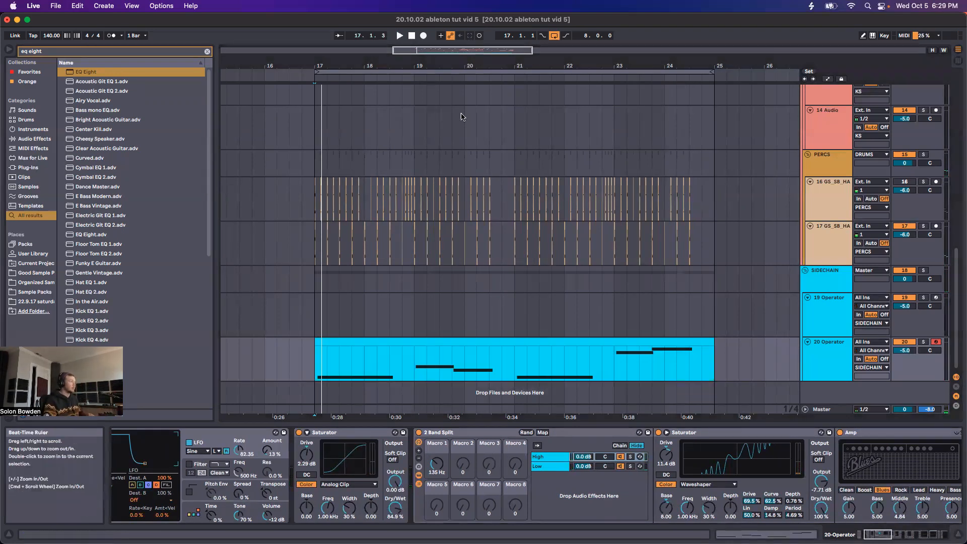
- Shift all notes in the 20 Operator clip earlier so that the first note starts exactly at the clip's beginning
double_click(458, 340)
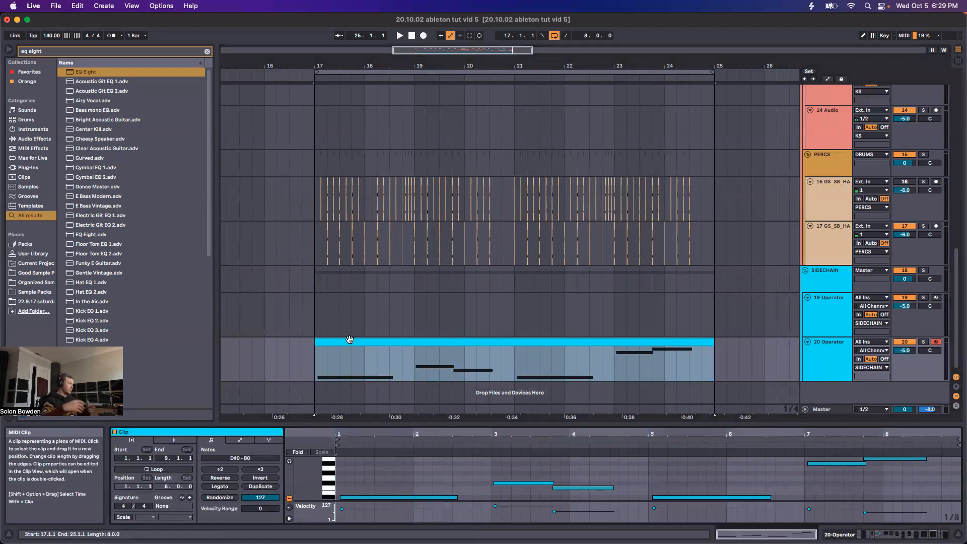
click(364, 489)
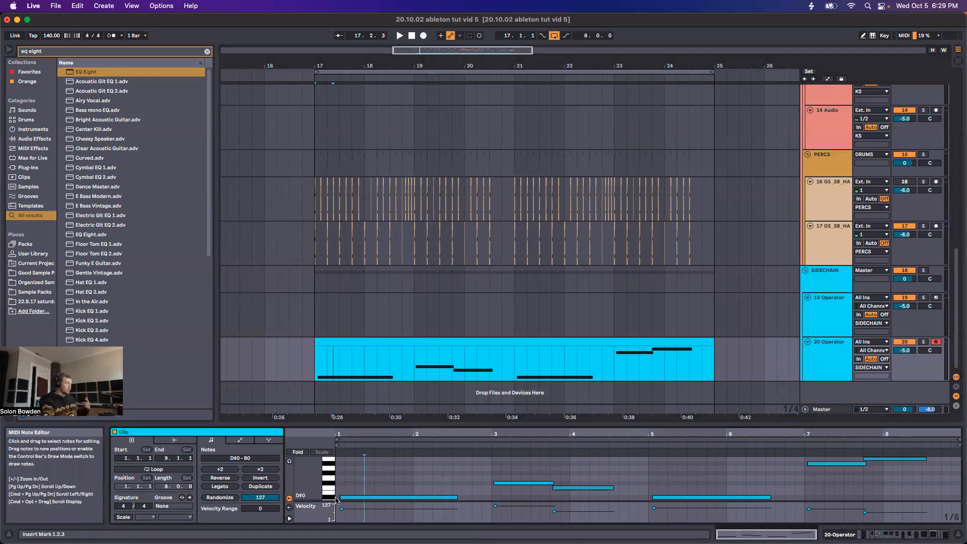
drag(951, 500, 340, 455)
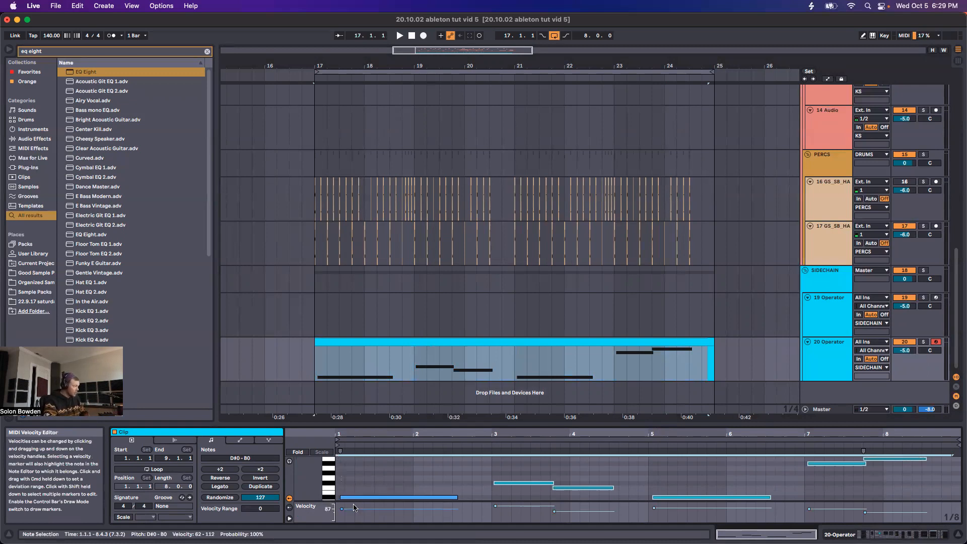
key(Left)
click(467, 461)
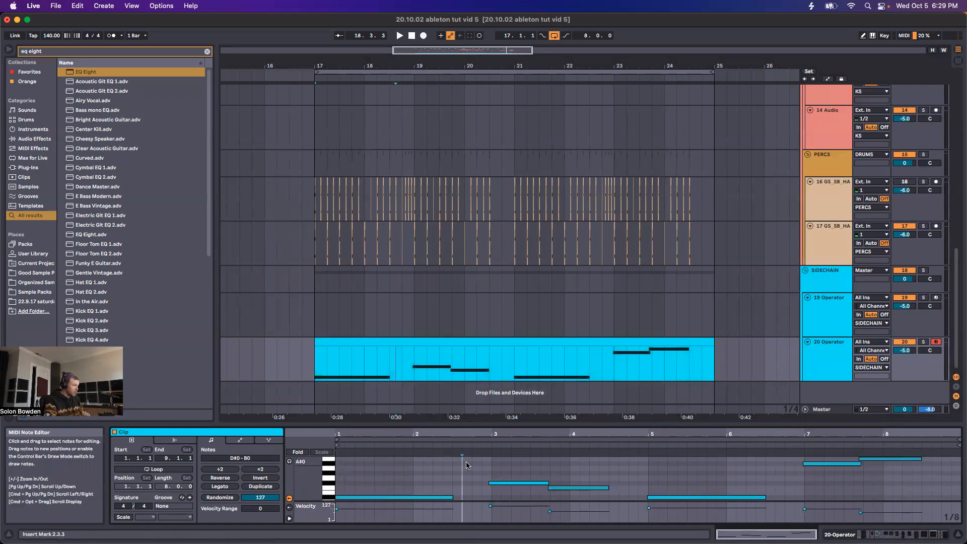
- Align the clip's later notes to the grid, with the F#0 note at 3.1.1, F0 at 3.4.1 and B0 at 7.4.1
drag(493, 484, 497, 485)
drag(562, 489, 563, 489)
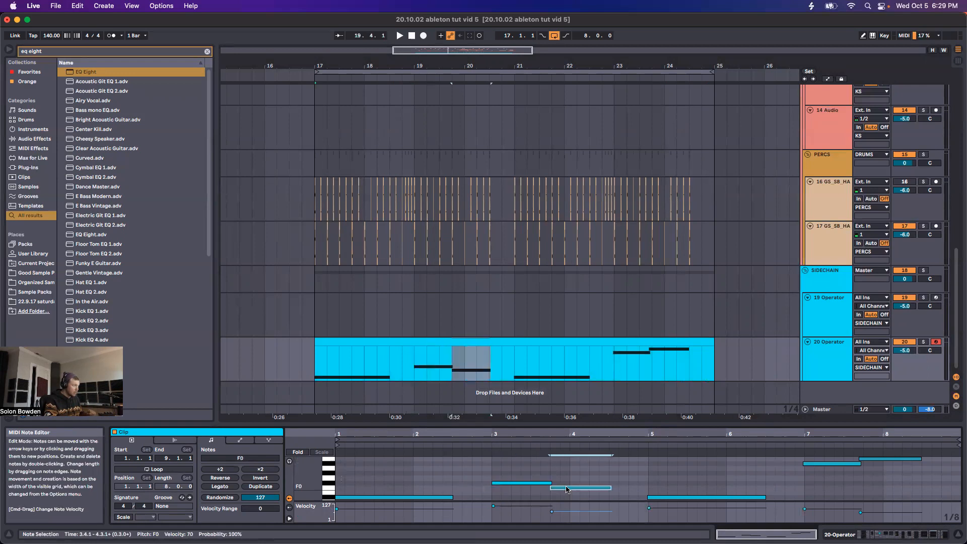
click(705, 497)
drag(839, 466, 871, 460)
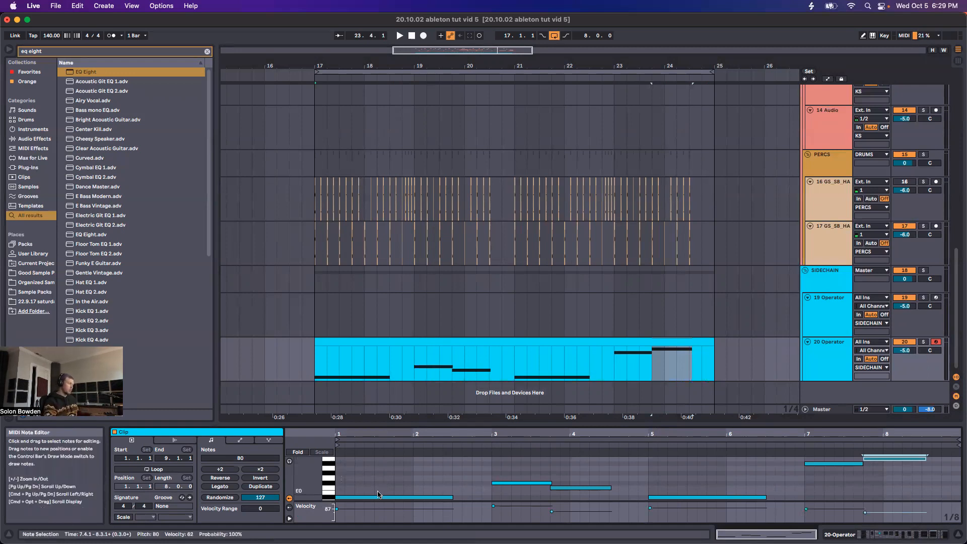
click(510, 485)
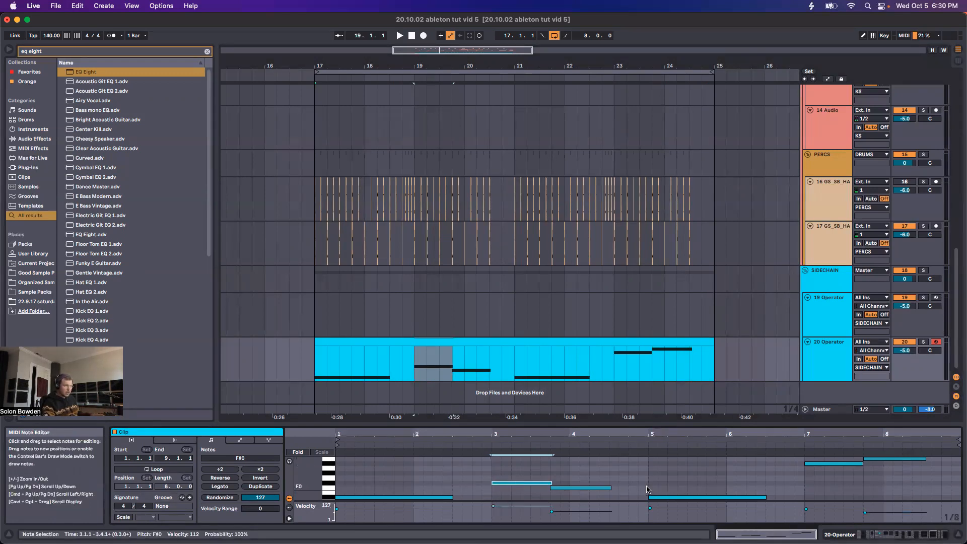
click(313, 358)
key(space)
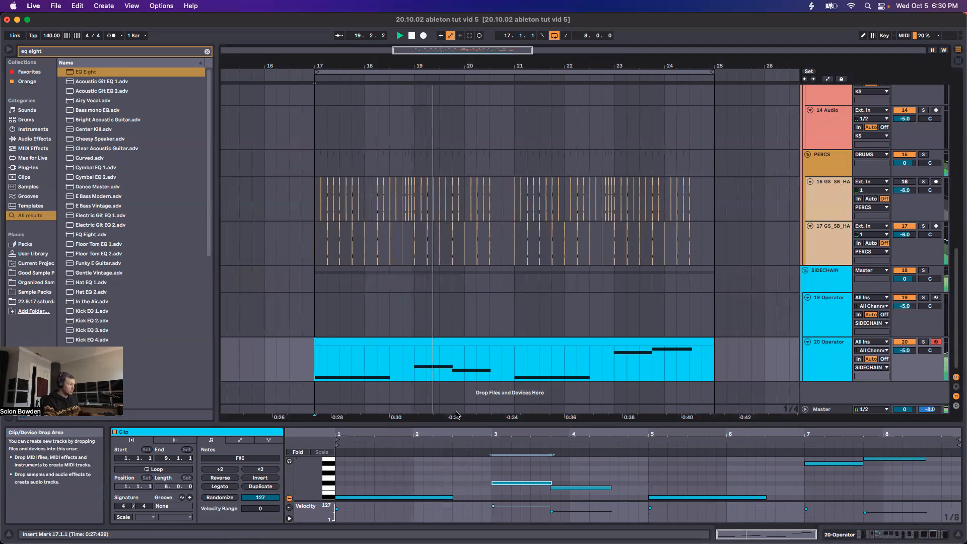
double_click(830, 357)
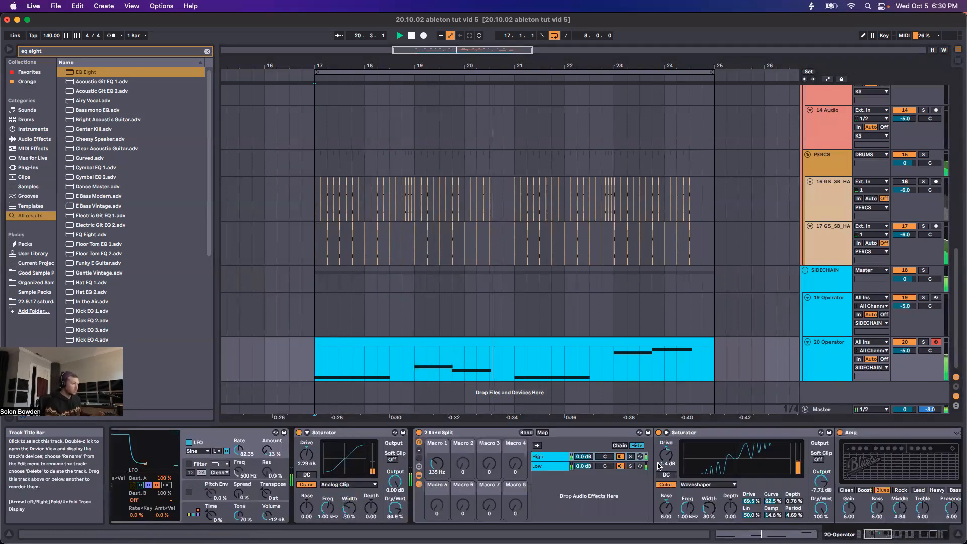
scroll(726, 479, right, 3)
scroll(726, 479, right, 10)
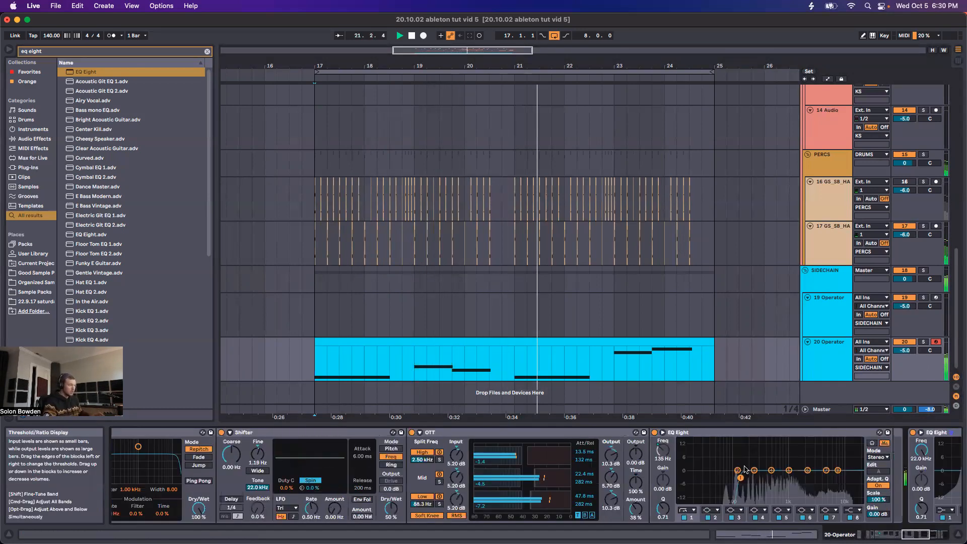
scroll(740, 473, right, 3)
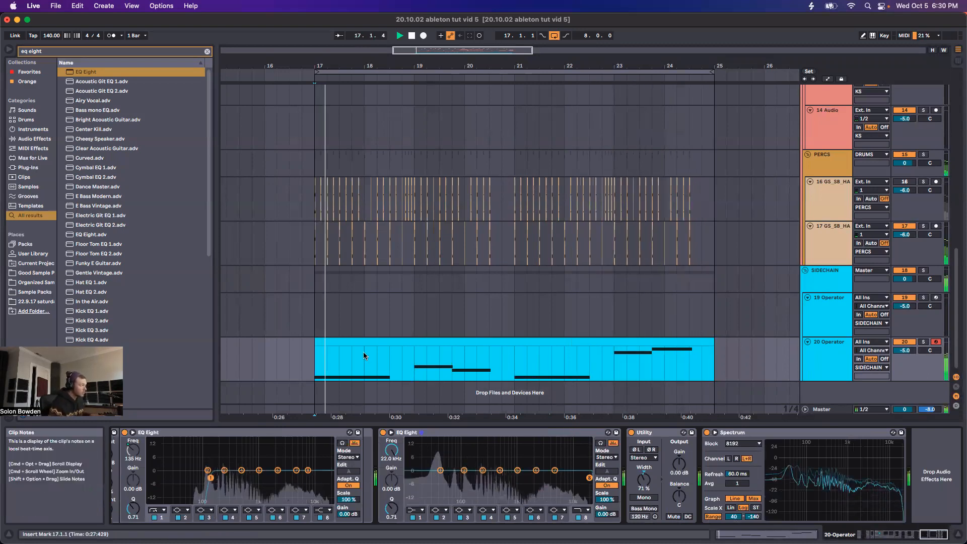
key(space)
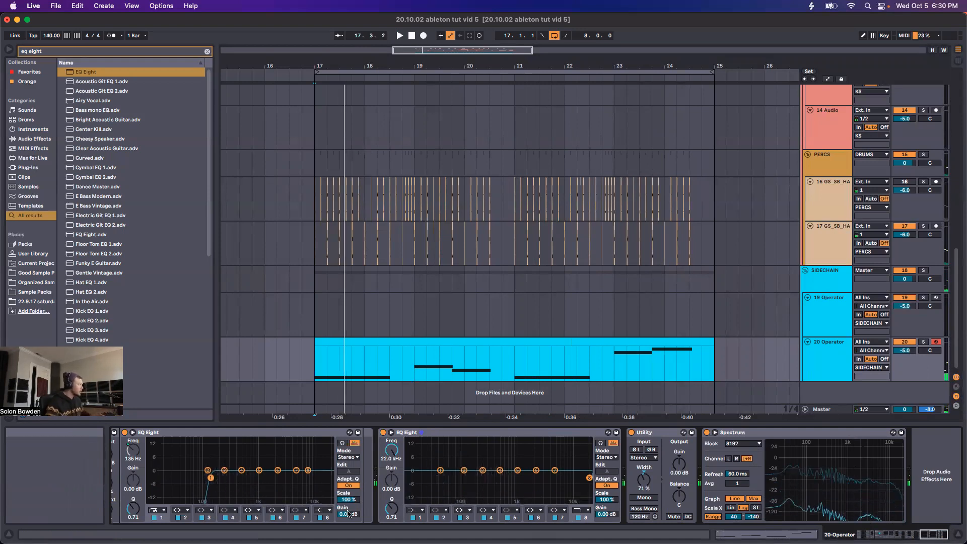
- Show the MIDI Ctrl Pitch Bend envelope of the 20 Operator clip and place the insert mark at 17.1.1
double_click(363, 340)
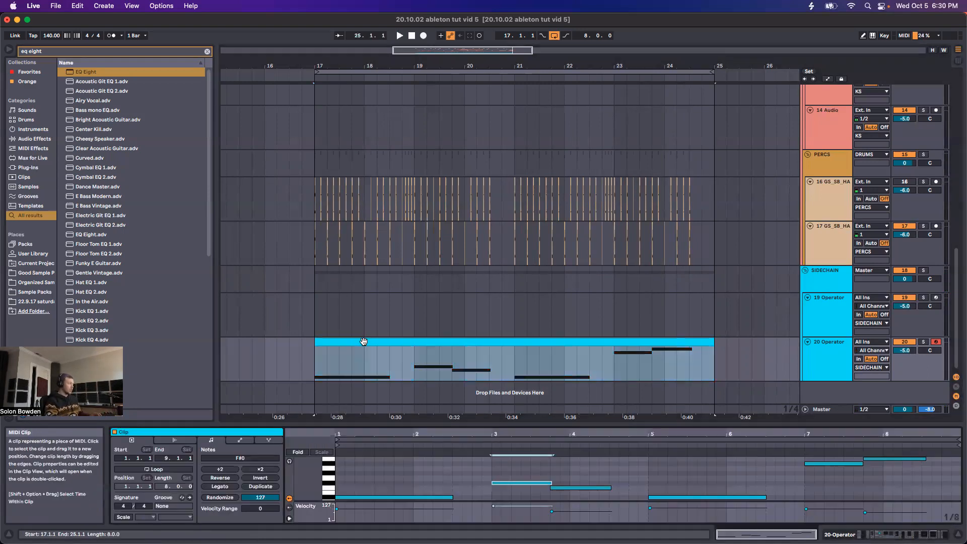
click(240, 440)
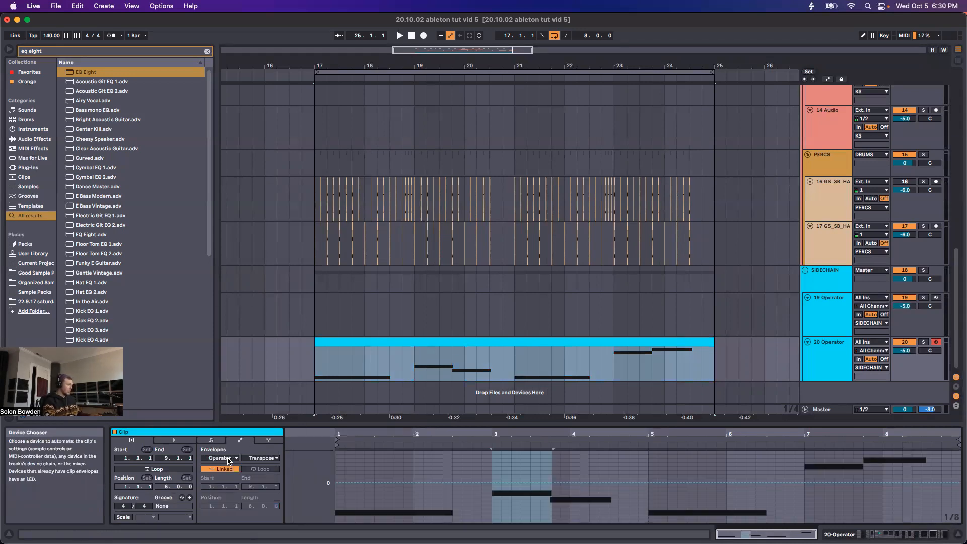
click(228, 459)
click(222, 320)
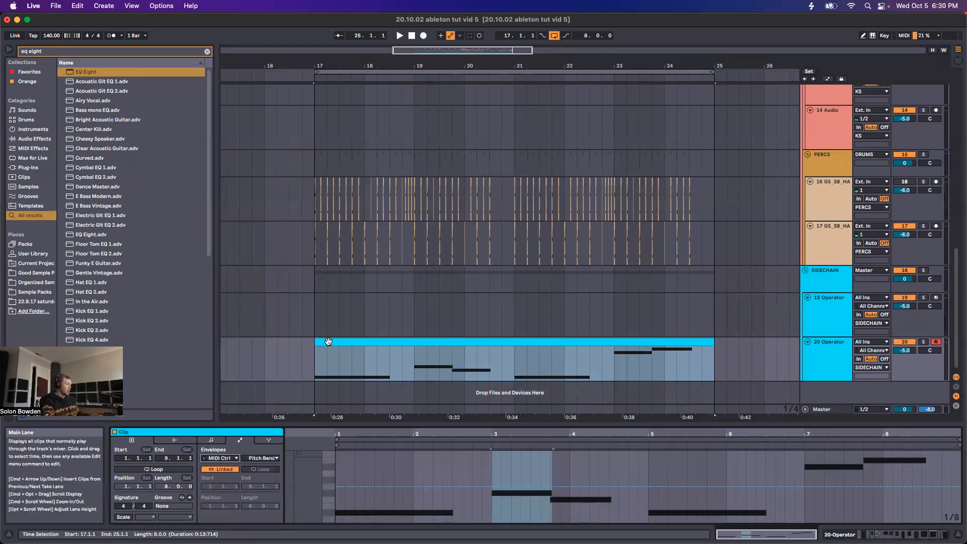
click(312, 373)
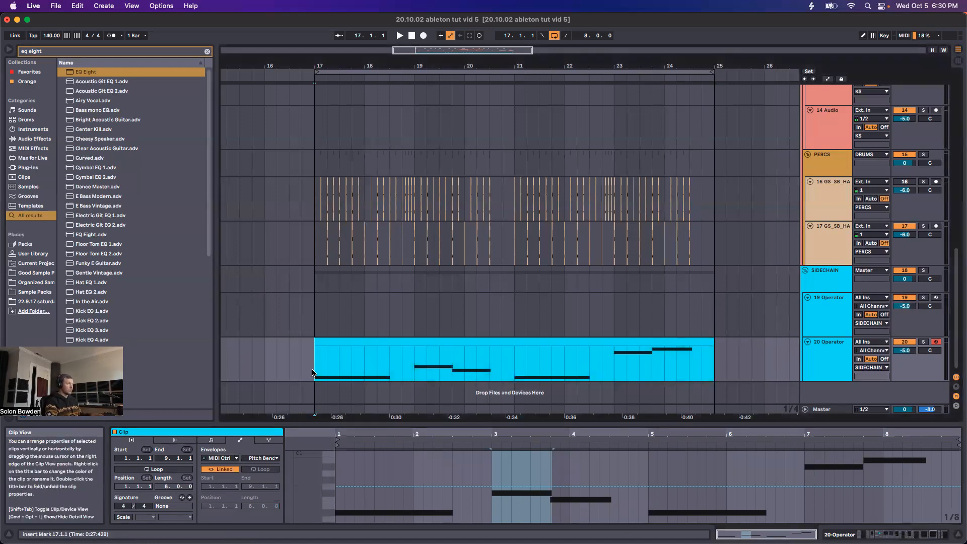
- Draw pitch bend curves rising from below zero to 0 at clip bars 1 and 5, and one falling to 0 at bar 7
click(353, 470)
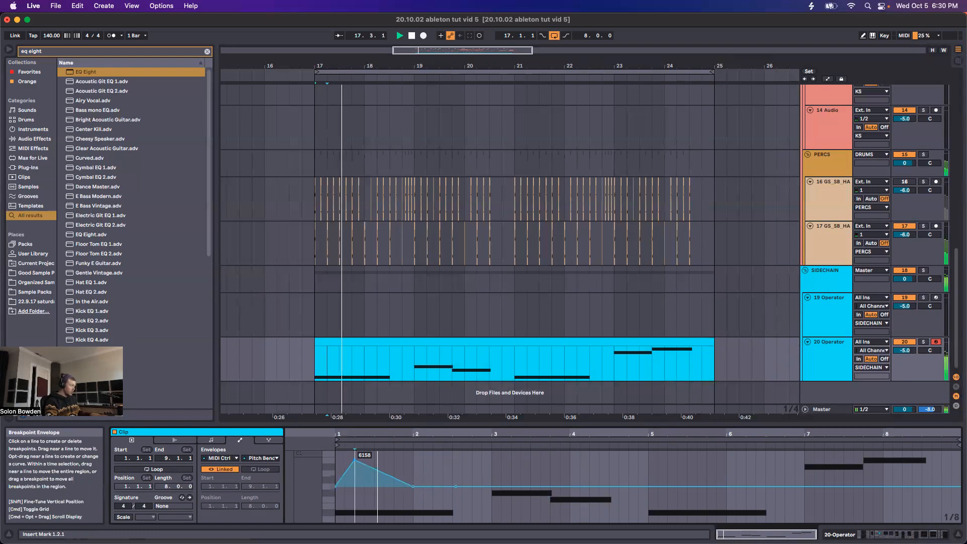
drag(355, 459, 336, 503)
key(space)
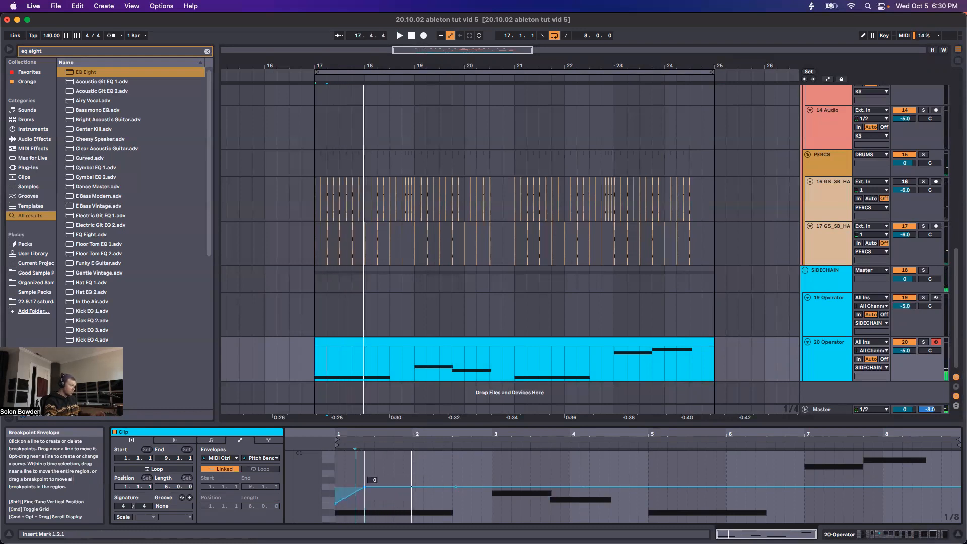
key(space)
drag(355, 486, 374, 486)
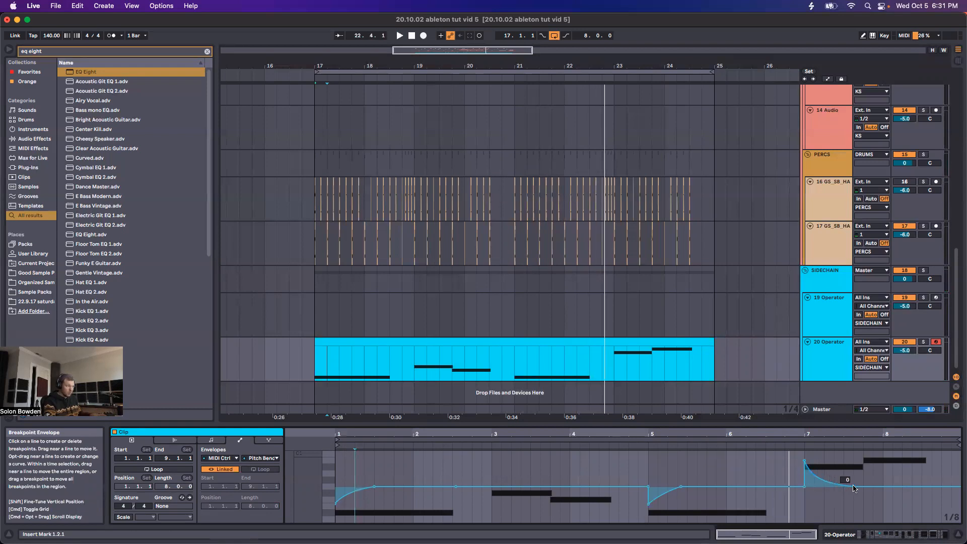
- Reshape the pitch bend at clip bar 7 into a short curve rising from below zero to 0, checking it in playback
key(space)
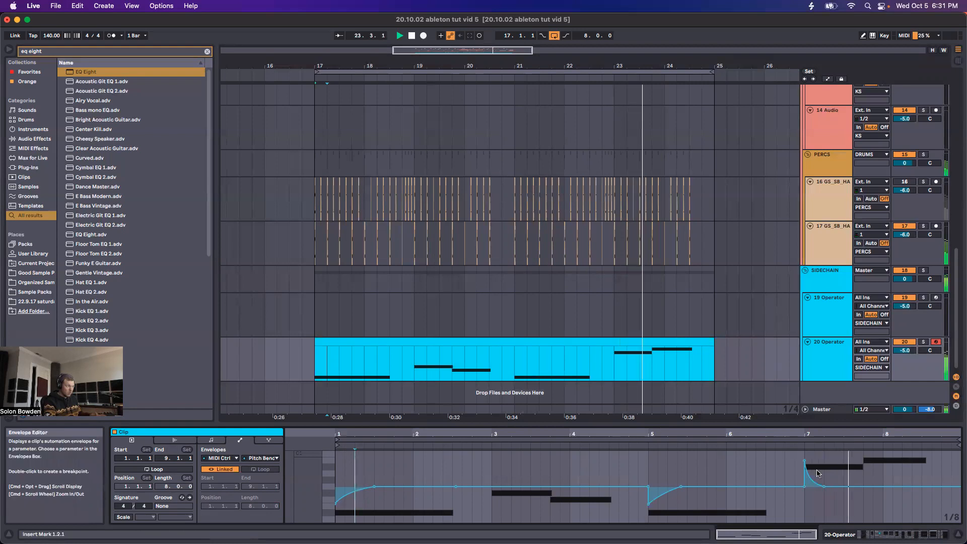
drag(815, 481, 816, 470)
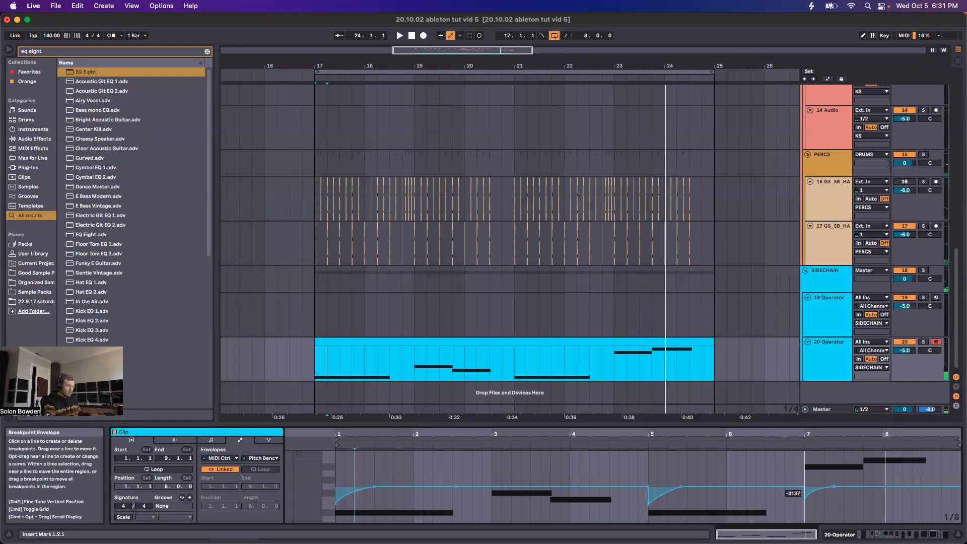
click(801, 446)
click(801, 446)
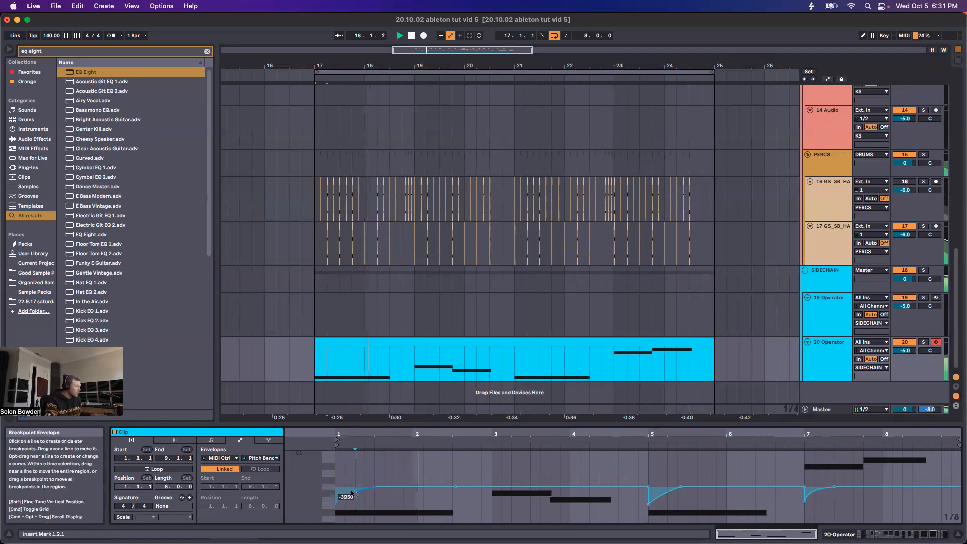
- Automate band 8's frequency on the 20 Operator's last EQ Eight from 1.76 kHz at bar 17 to 22.0 kHz at 17.3 and audition it
double_click(821, 355)
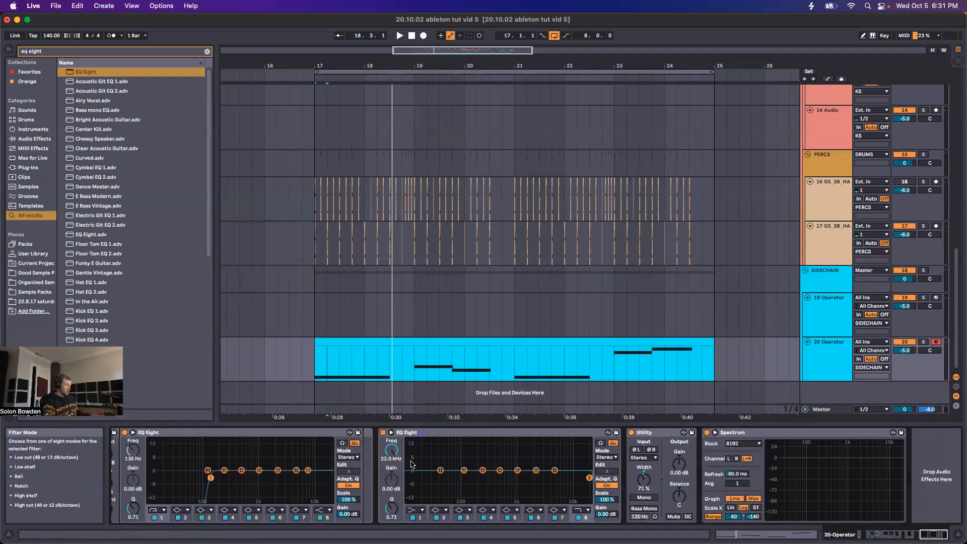
key(a)
mouse_move(317, 349)
mouse_down()
mouse_move(317, 361)
mouse_move(339, 347)
mouse_move(315, 358)
mouse_up()
key(space)
key(space)
key(space)
key(space)
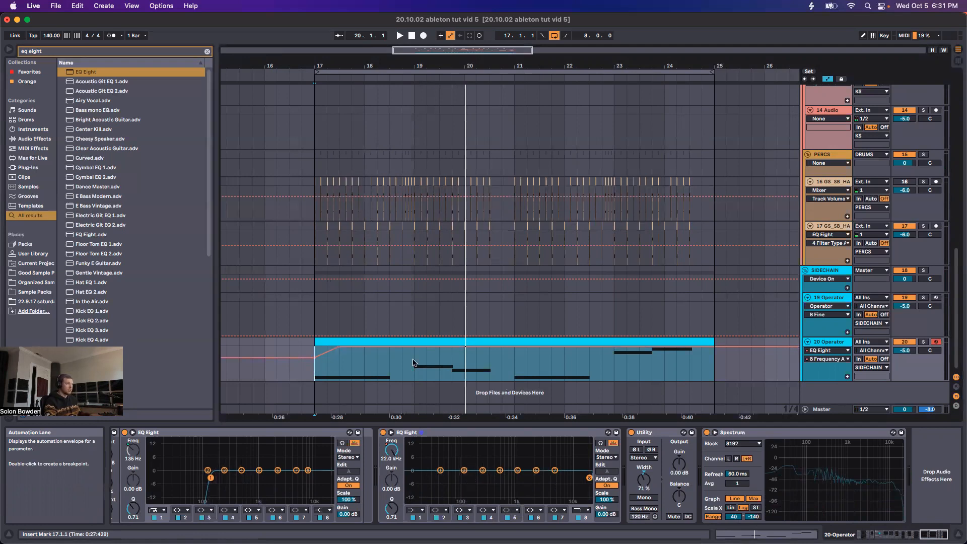
scroll(353, 360, up, 5)
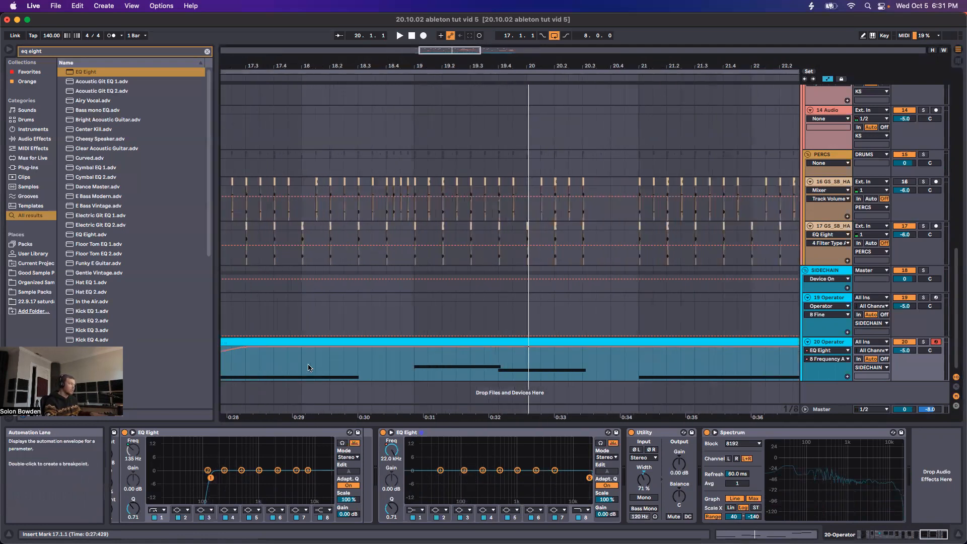
key(space)
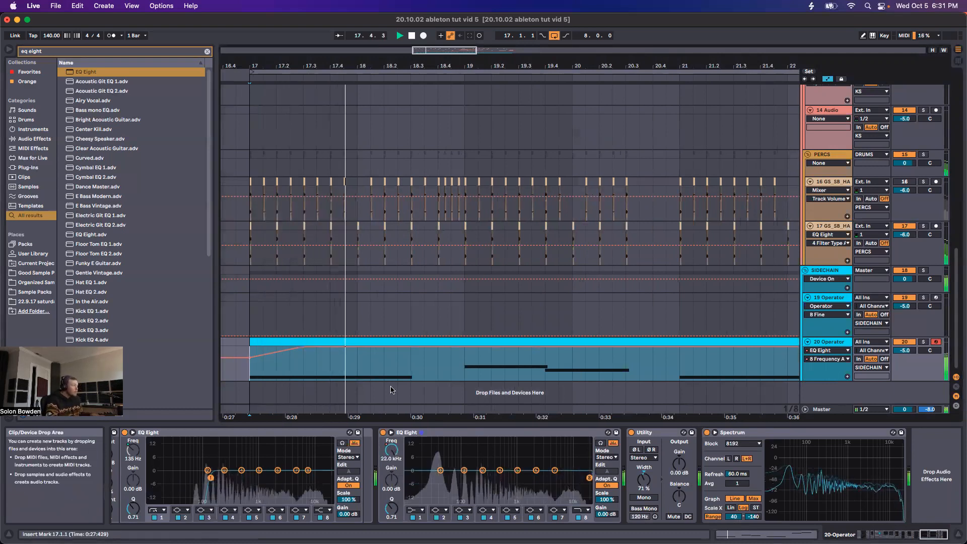
key(space)
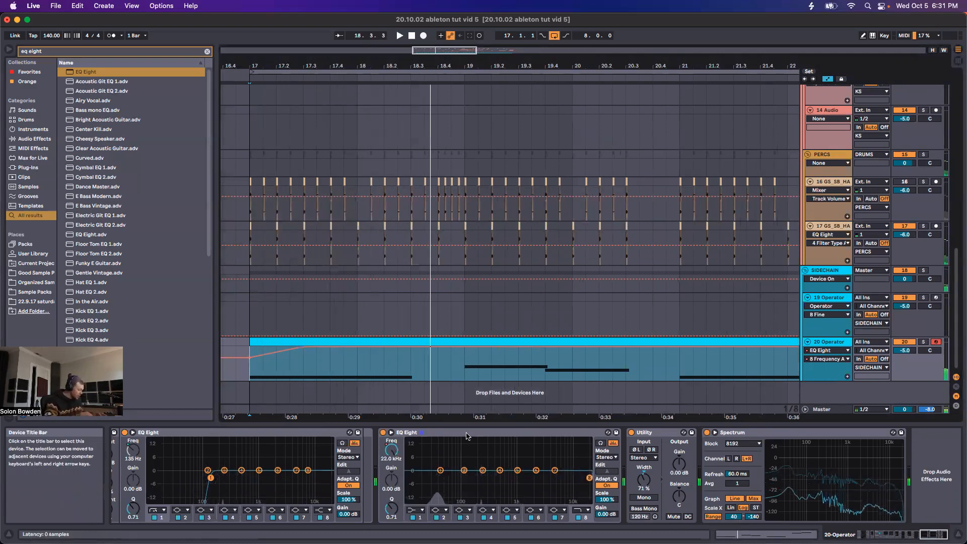
- Insert another EQ Eight on the 20 Operator track directly before the automated EQ Eight
key(super+f)
drag(84, 73, 378, 463)
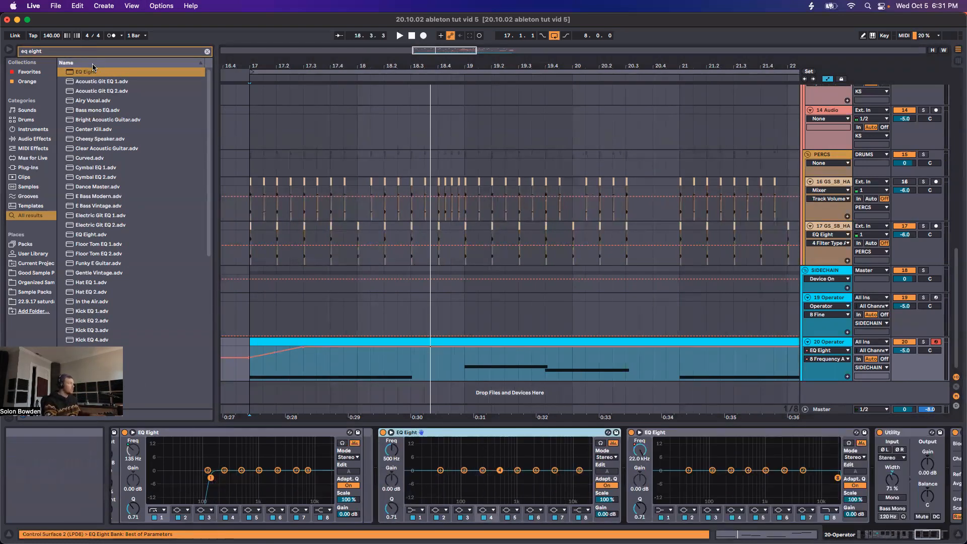
drag(91, 72, 407, 196)
drag(748, 471, 492, 390)
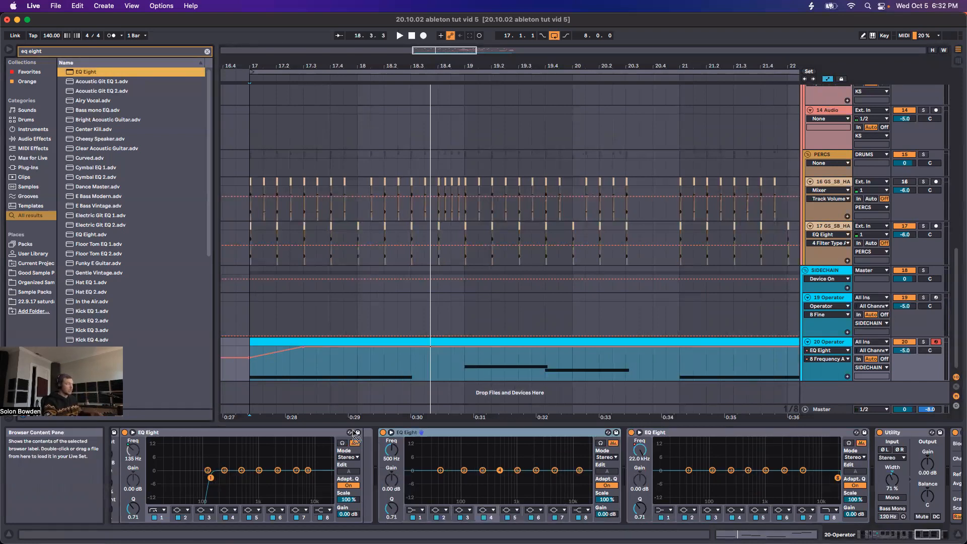
drag(626, 480, 332, 286)
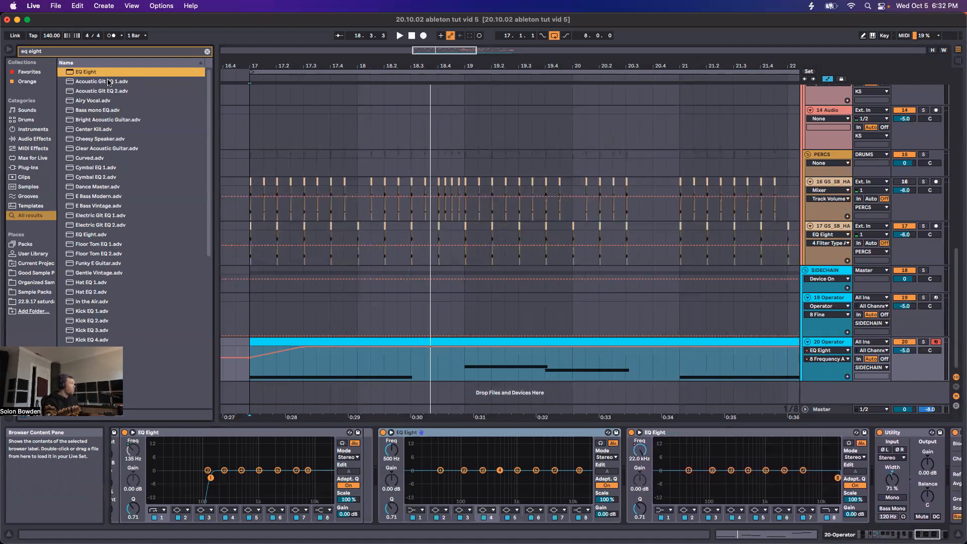
- Set band 8 of the newly inserted EQ Eight to a high cut at 22.0 kHz
click(249, 371)
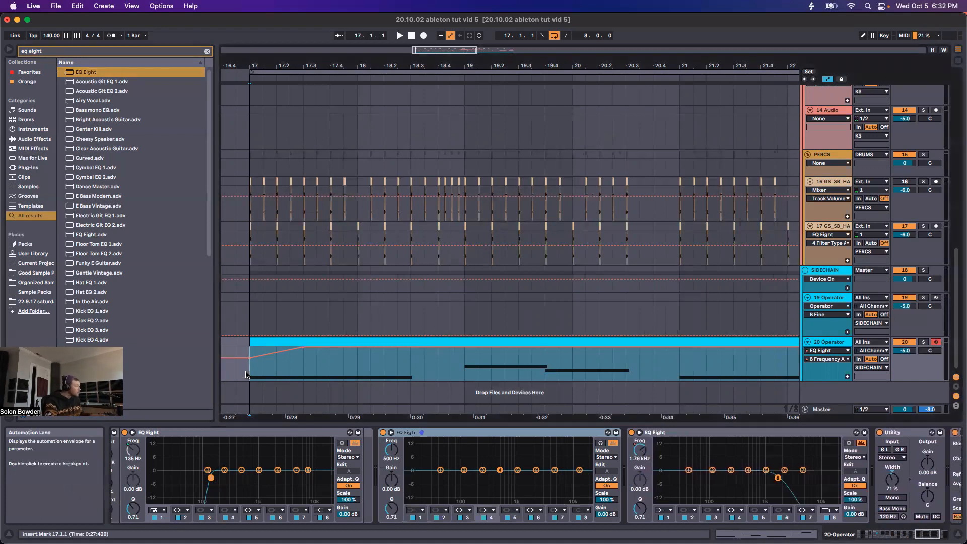
click(583, 510)
click(583, 503)
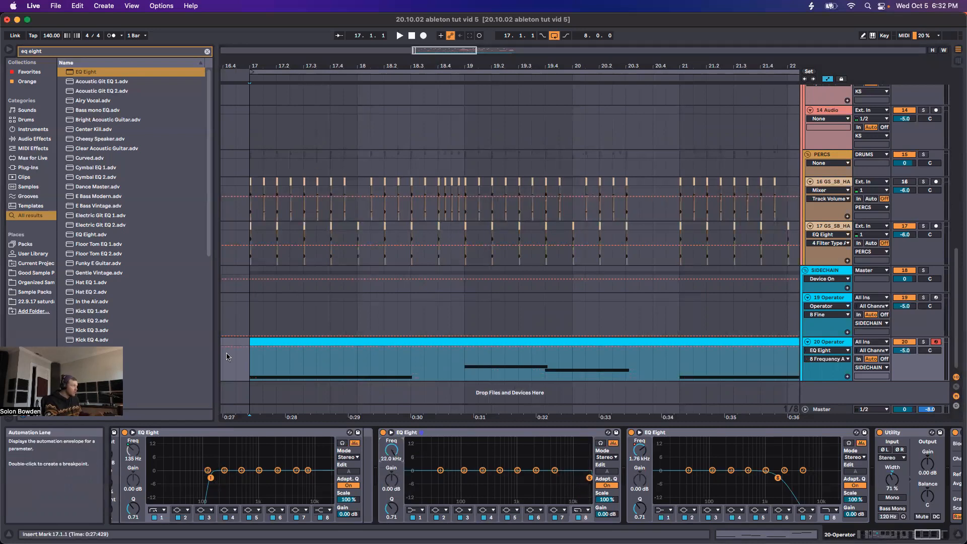
- Automate band 8's frequency on the newly inserted EQ Eight with a quick rise from bar 17 and a drop at 17.2, auditioning it
mouse_move(250, 347)
mouse_down()
mouse_move(250, 380)
mouse_move(256, 348)
mouse_move(263, 373)
mouse_move(279, 357)
mouse_move(263, 359)
mouse_move(282, 350)
mouse_up()
key(space)
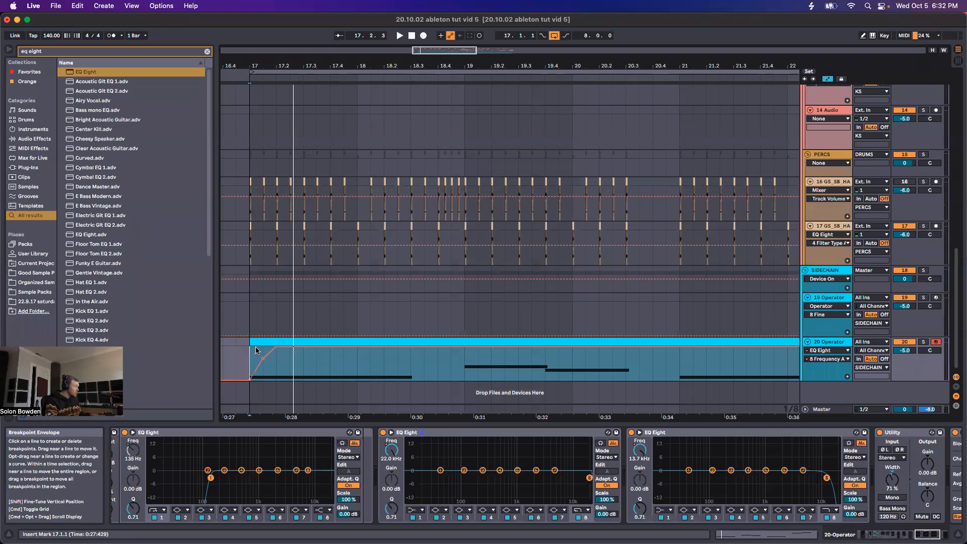
drag(277, 347, 276, 357)
key(space)
key(space)
key(space)
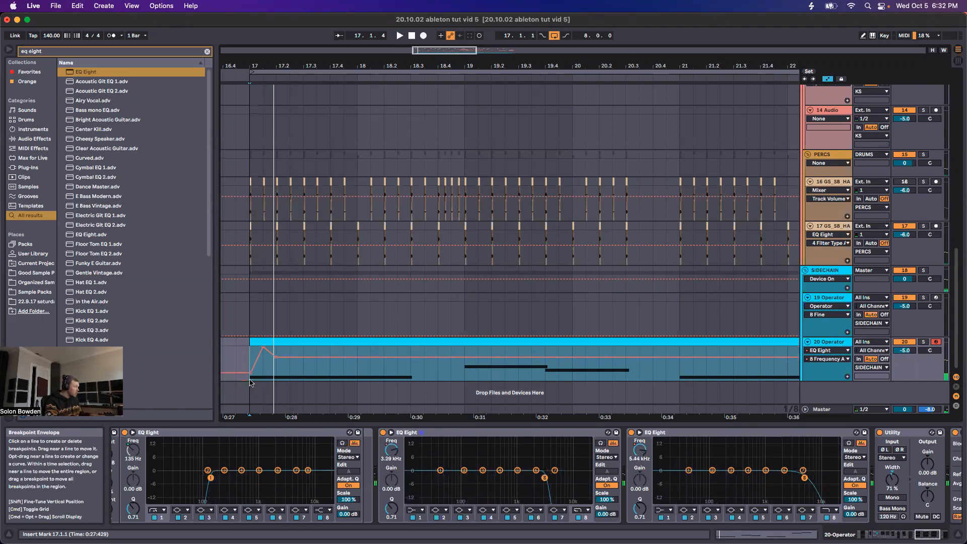
key(space)
- Extend the filter automation as a zigzag of peaks and deepening dips from 17.2 to 18.3, checking it in playback
mouse_move(290, 358)
mouse_down()
mouse_move(290, 347)
mouse_move(330, 359)
mouse_move(344, 347)
mouse_move(357, 361)
mouse_move(370, 347)
mouse_move(384, 348)
mouse_move(384, 364)
mouse_move(398, 347)
mouse_move(411, 367)
mouse_up()
key(space)
key(space)
key(space)
key(space)
key(space)
key(space)
key(space)
key(space)
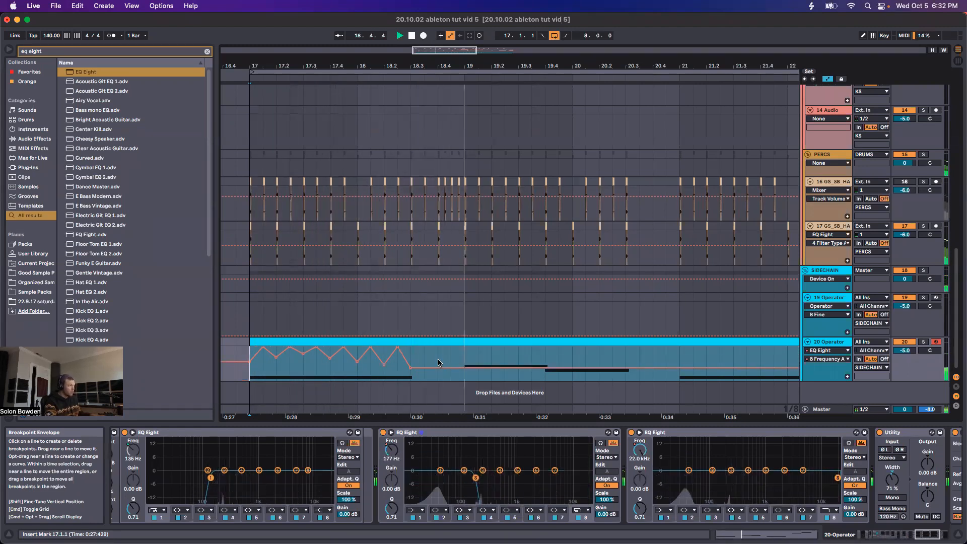
- Shape the filter automation from bar 19 to 20 with a rise from 177 Hz, two dips and a return to 22.0 kHz
click(464, 368)
drag(482, 368, 482, 347)
click(462, 355)
key(space)
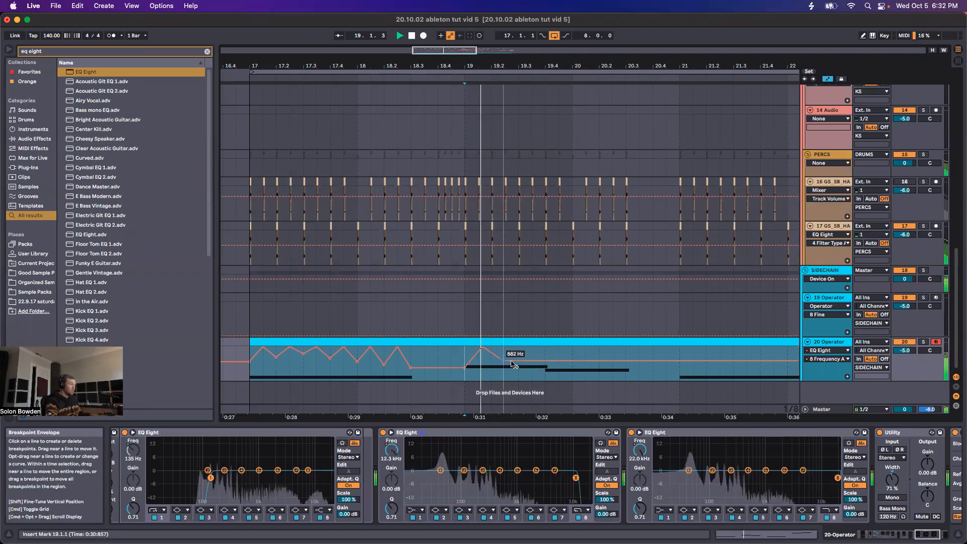
key(space)
key(space)
mouse_move(545, 348)
mouse_down()
mouse_move(545, 360)
mouse_move(559, 347)
mouse_up()
key(space)
key(space)
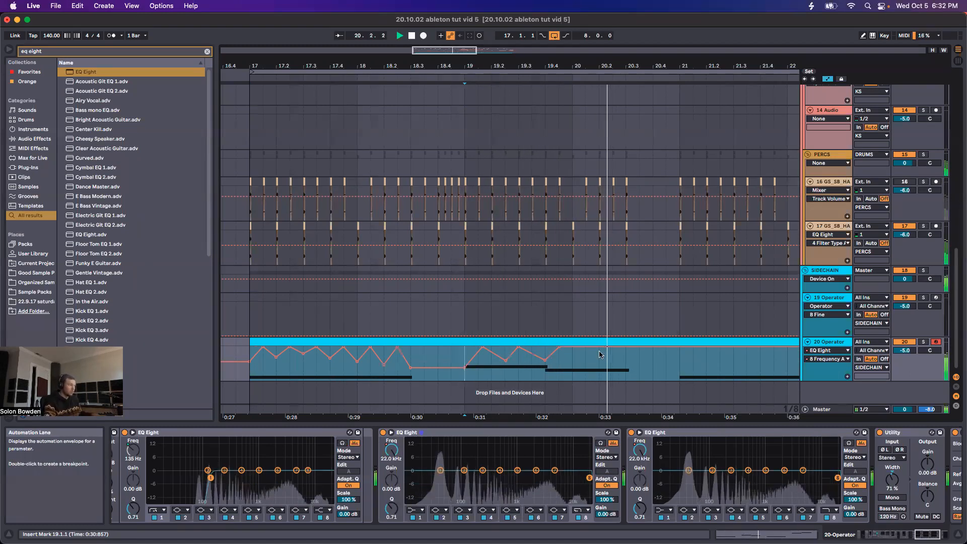
- Bend the filter automation's last rise, after 19.4, into a longer curve up to 22.0 kHz and audition it from bar 19
scroll(578, 352, up, 1)
drag(924, 534, 866, 533)
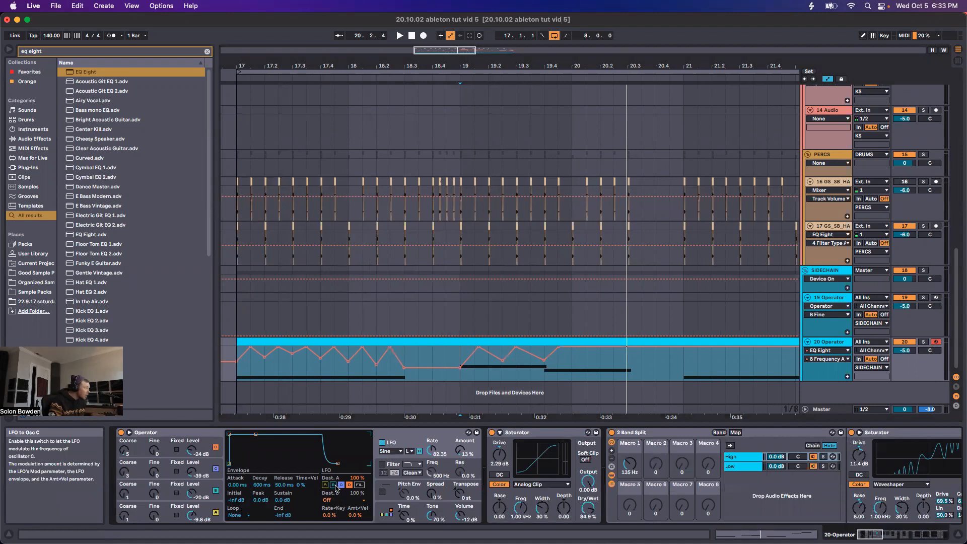
click(447, 354)
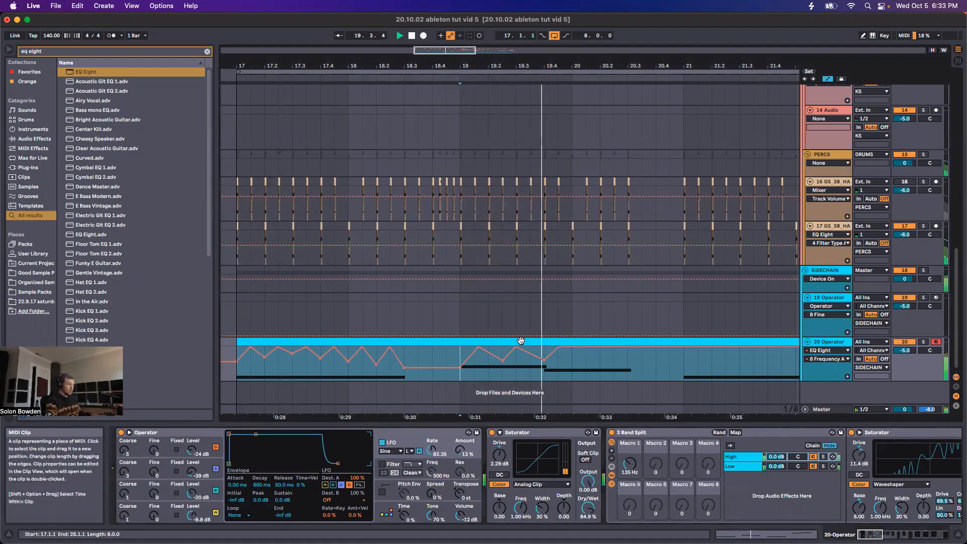
key(space)
key(space)
mouse_move(559, 347)
mouse_down()
mouse_move(588, 347)
mouse_move(568, 349)
mouse_up()
- Audition from bar 17 and flatten the zigzag filter automation between 17 and 18.3 to 22.0 kHz
click(236, 378)
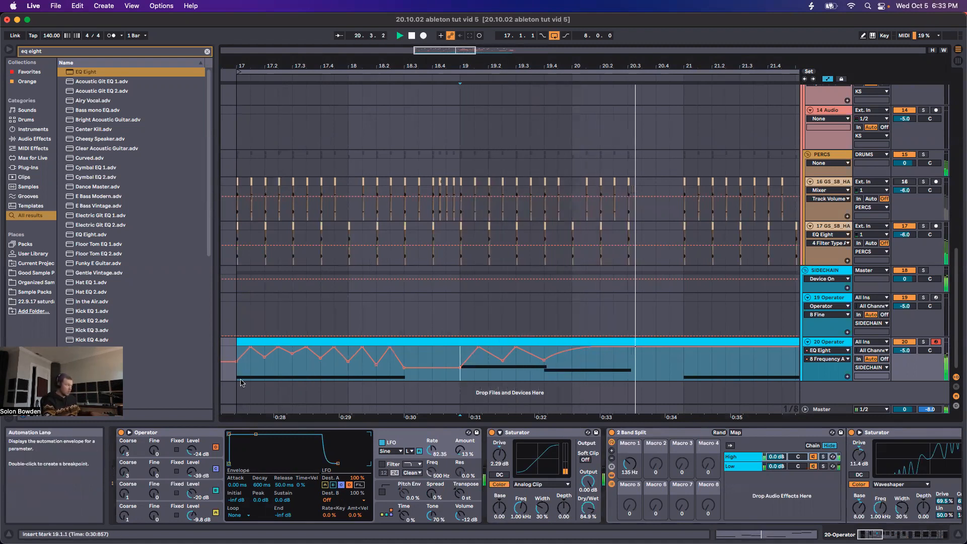
key(space)
key(space)
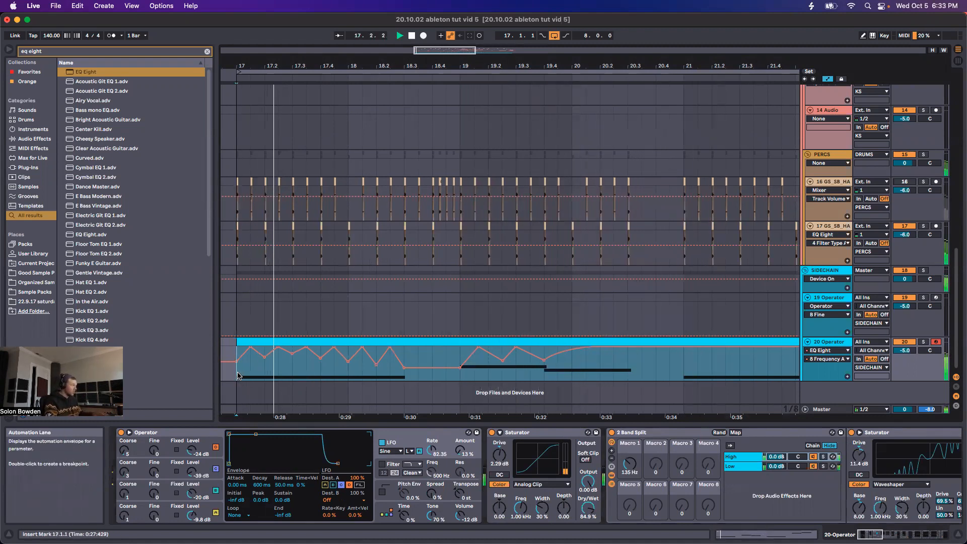
key(space)
drag(238, 375, 404, 350)
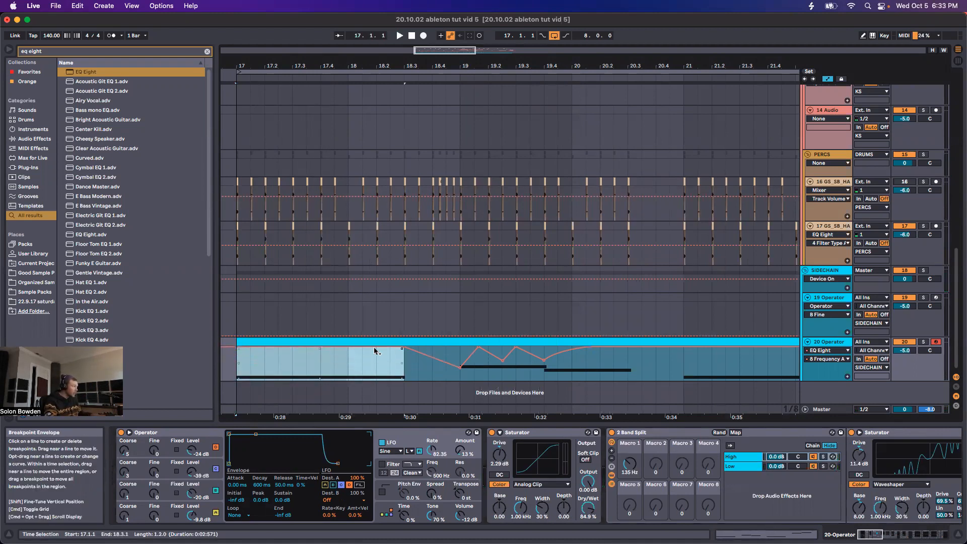
- Add two shallow dips to the filter automation, at 17.4 and between 18.2 and 18.3, during playback from bar 17
click(251, 373)
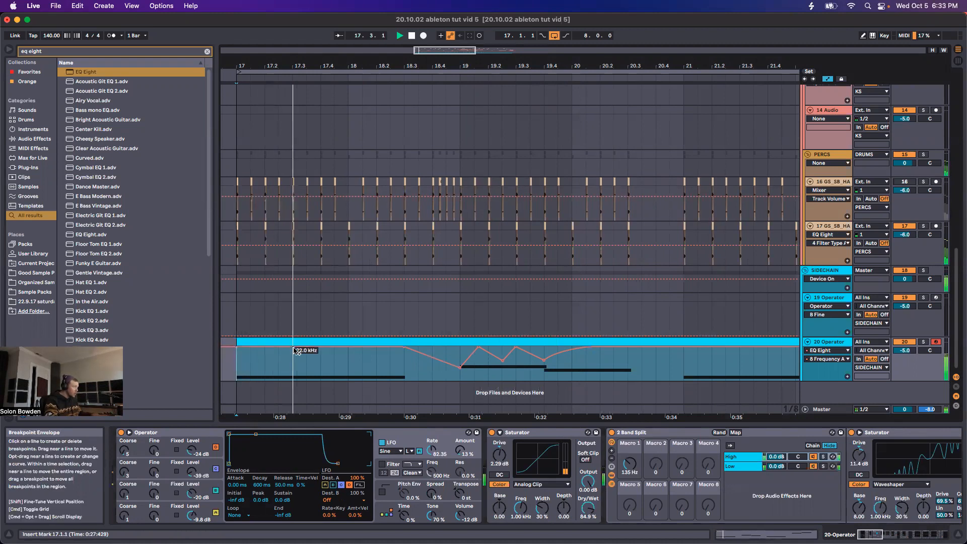
click(318, 352)
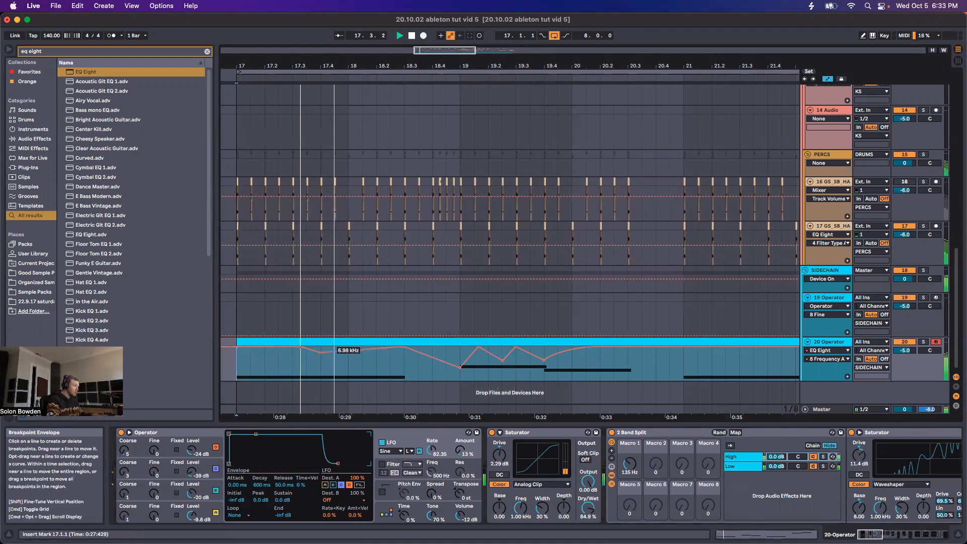
click(390, 351)
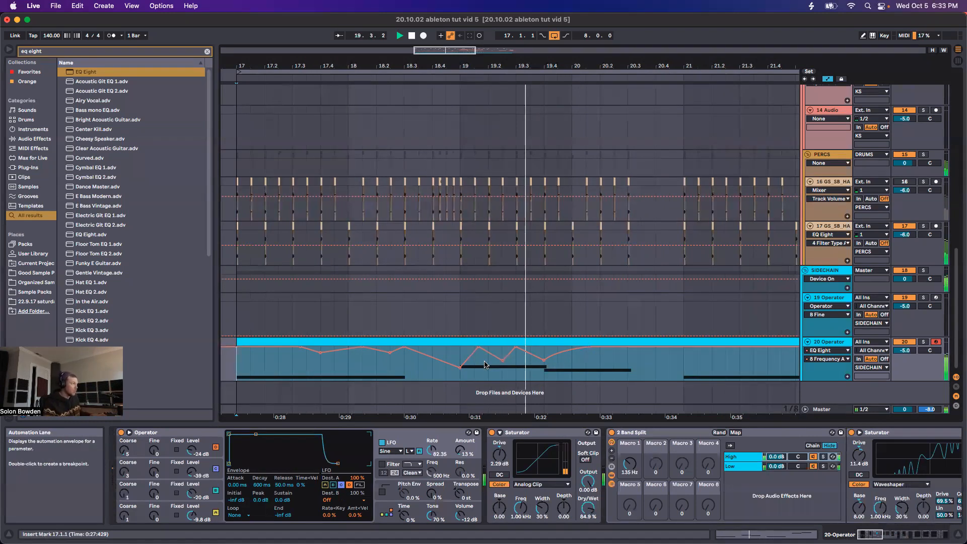
- Automate the filter to drop at bar 21, curve back to 22.0 kHz, dip slightly before bar 22 and fall gently to 22.3
scroll(529, 367, right, 5)
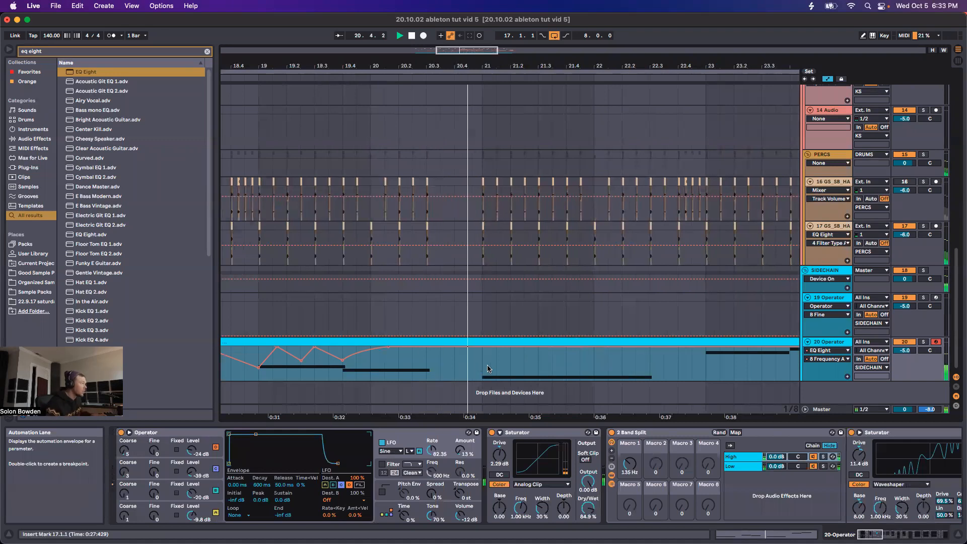
click(482, 347)
mouse_move(496, 348)
mouse_down()
mouse_move(482, 355)
mouse_move(496, 348)
mouse_up()
key(space)
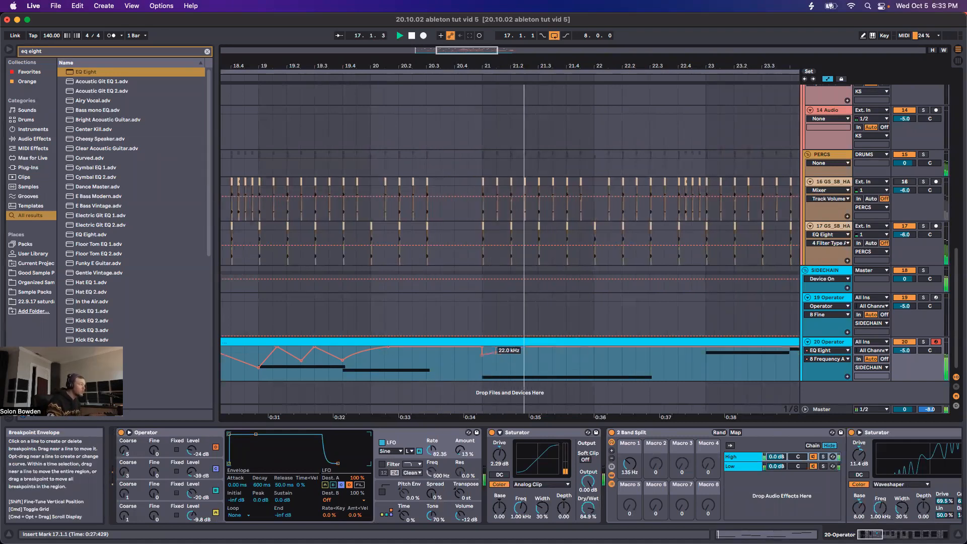
click(484, 376)
key(space)
drag(555, 347, 649, 352)
key(space)
key(space)
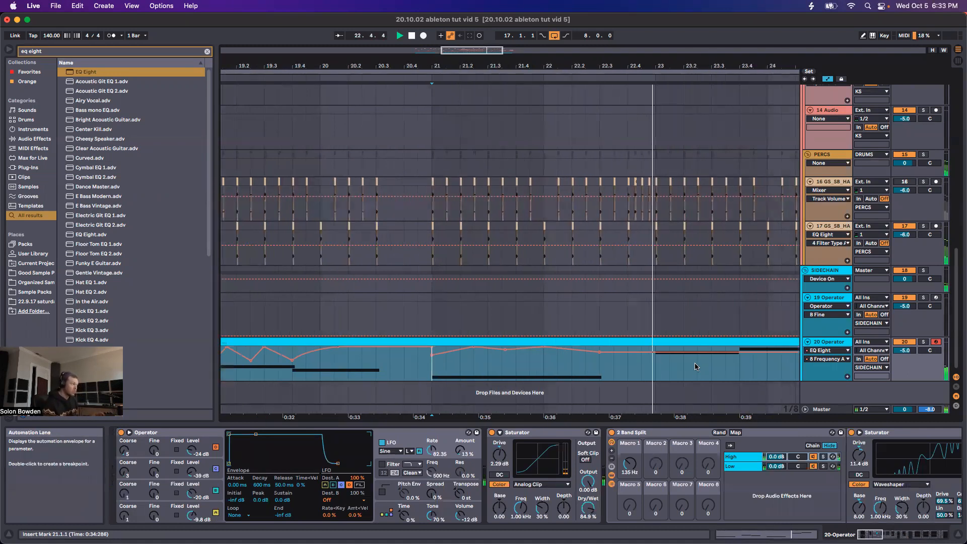
- Raise the filter automation back to 22.0 kHz after bar 23 and play through the whole bassline
scroll(695, 366, right, 1)
key(space)
click(627, 365)
key(space)
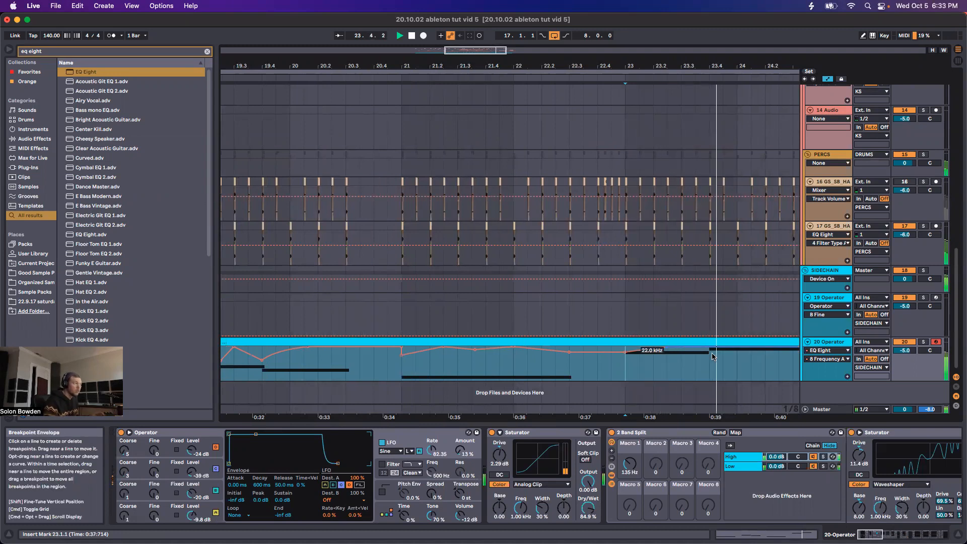
scroll(712, 356, right, 3)
scroll(637, 355, down, 5)
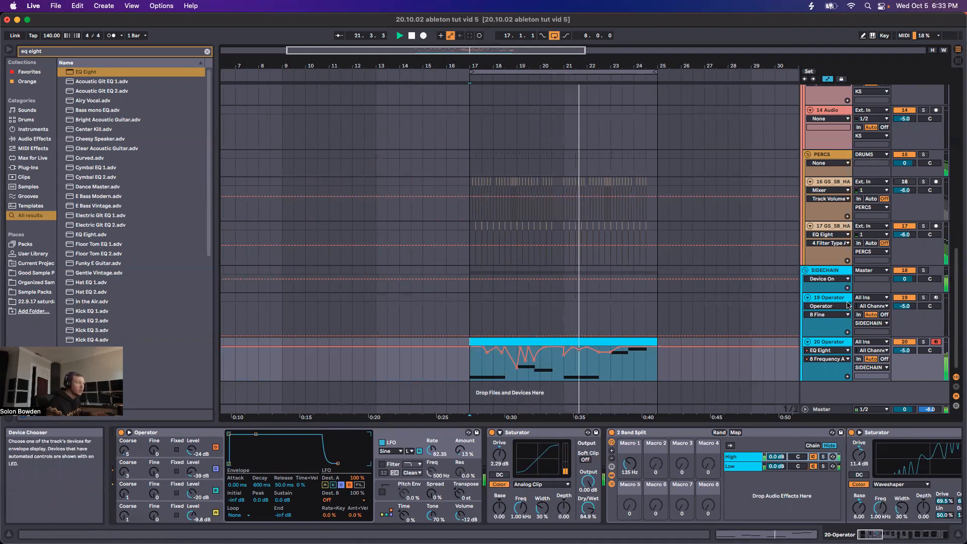
click(828, 300)
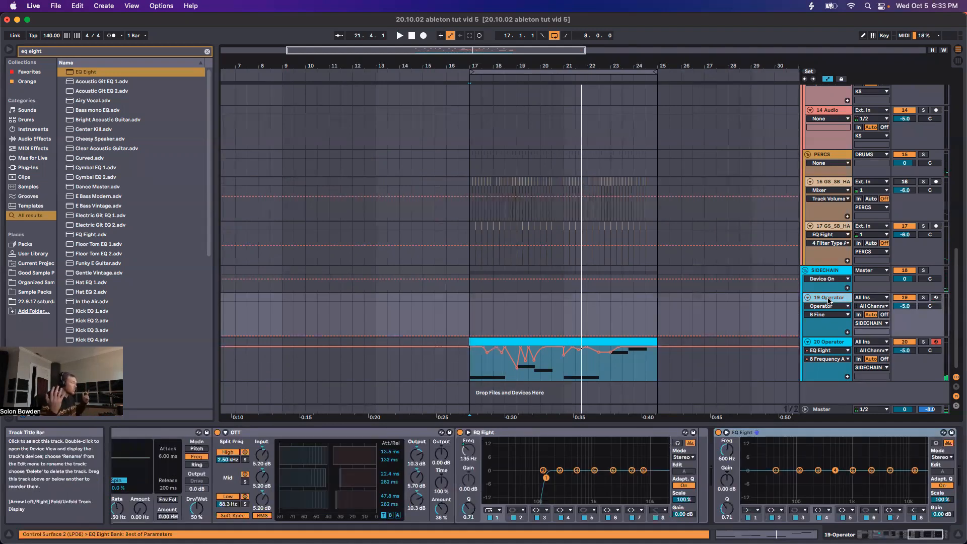
drag(926, 535, 893, 535)
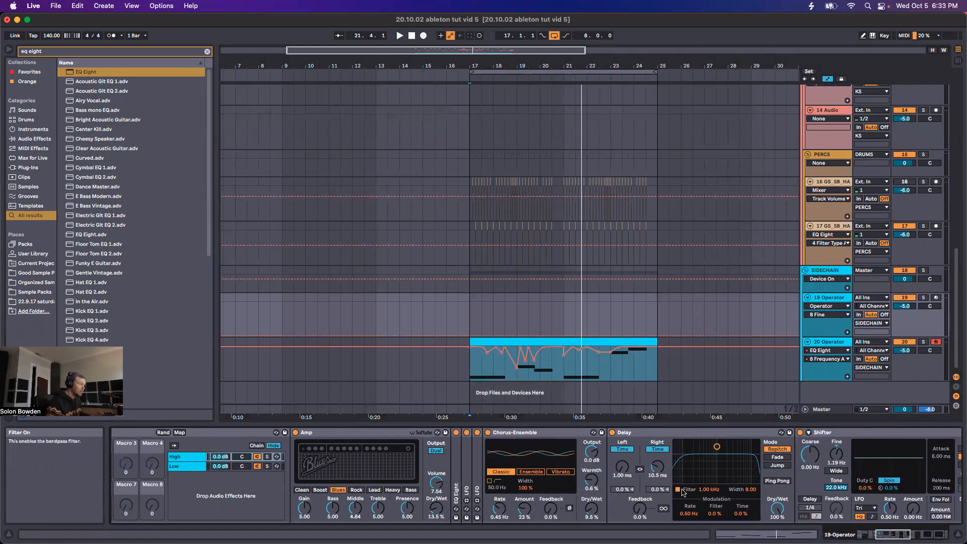
scroll(662, 456, right, 5)
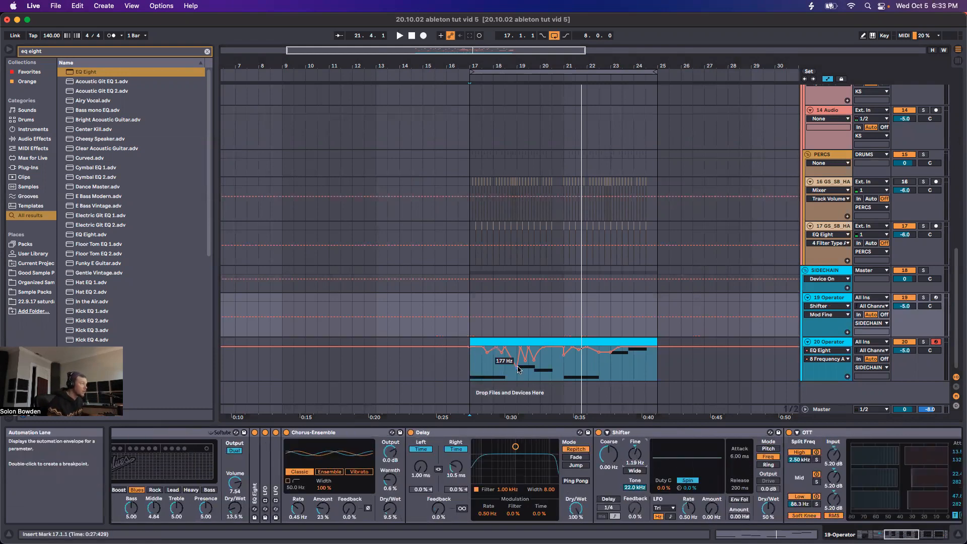
- Automate the Fine parameter of the 20 Operator's Shifter with a small bump at bar 23 and audition it
click(840, 343)
scroll(517, 503, left, 10)
click(427, 462)
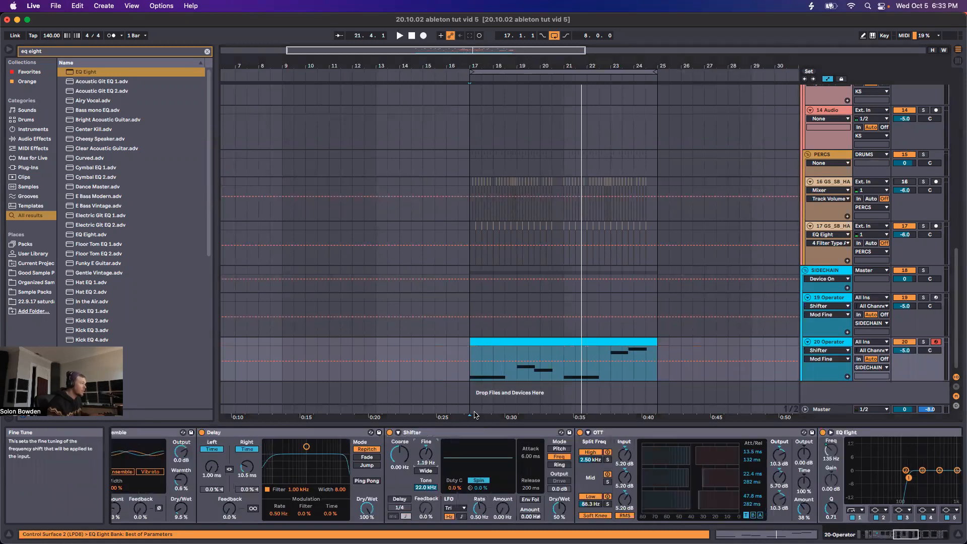
scroll(650, 368, up, 5)
scroll(648, 368, right, 3)
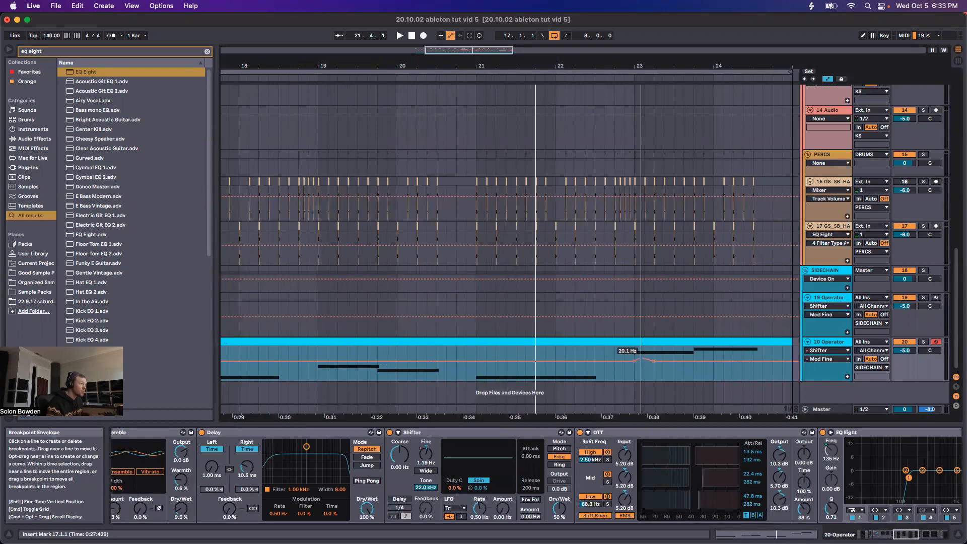
click(634, 360)
key(space)
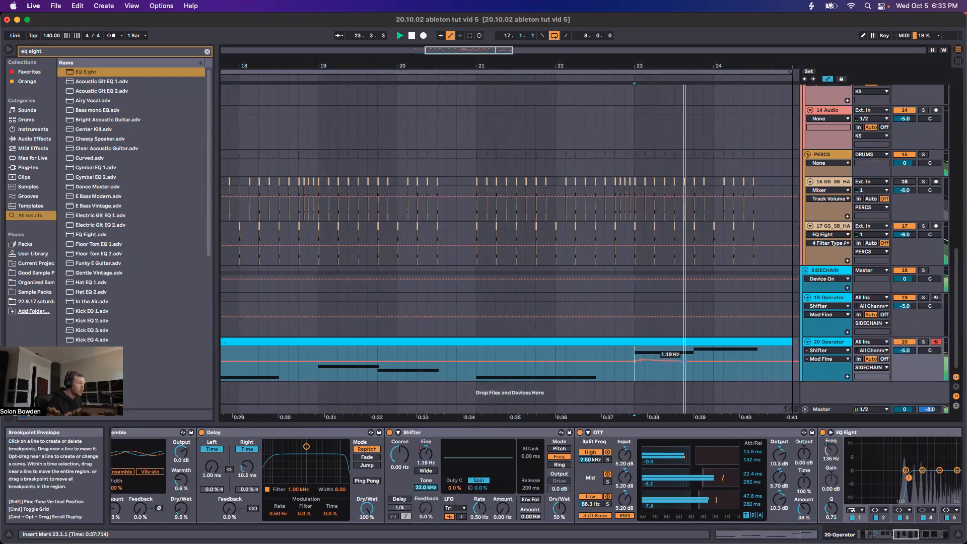
- Taper the Shifter's Fine automation from bar 23 to 1.19 Hz at 23.4 and add slight variations up to 24.3, auditioning them
key(space)
key(space)
drag(684, 361, 693, 361)
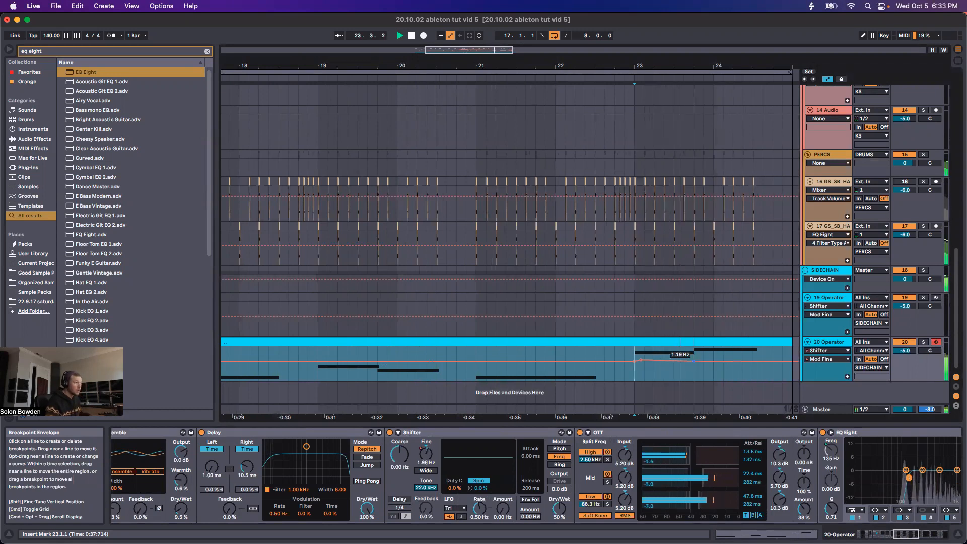
key(space)
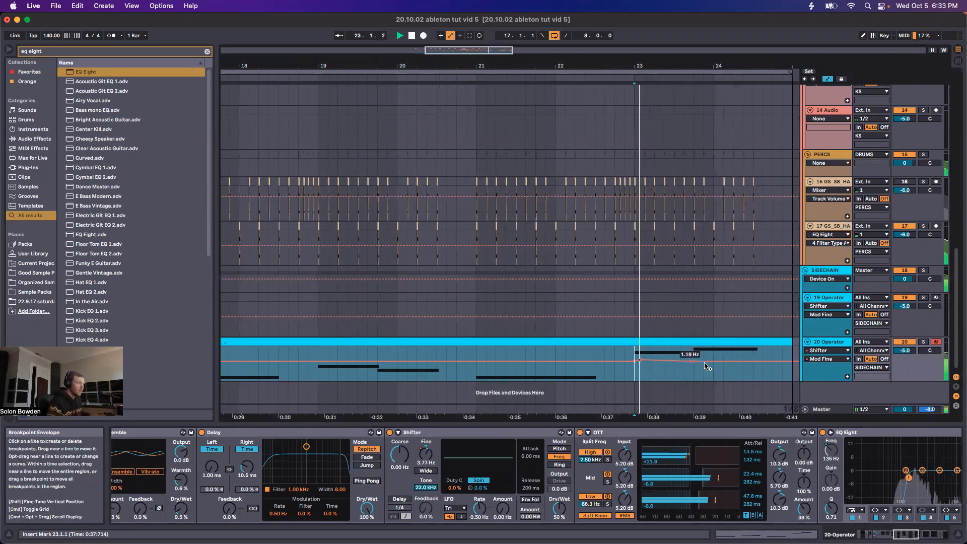
key(space)
key(space)
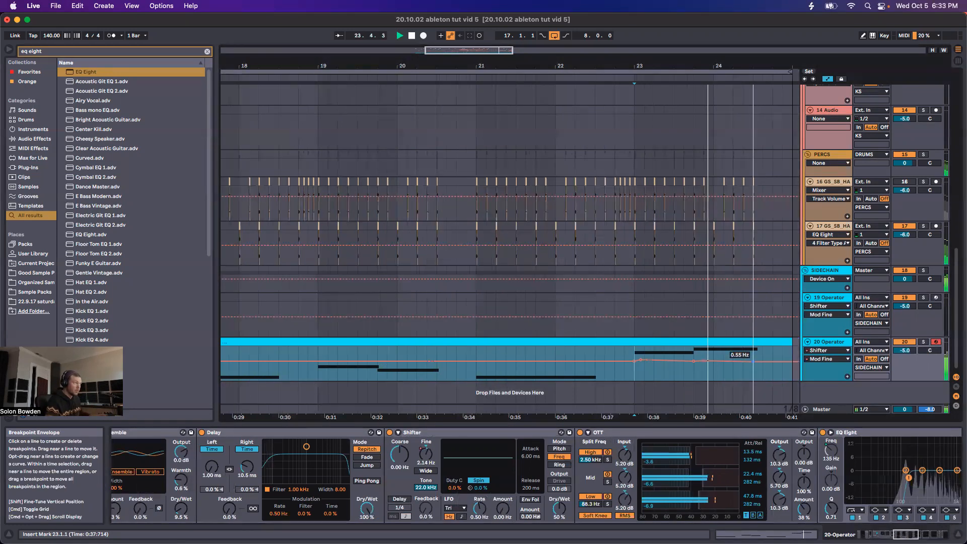
key(space)
key(space)
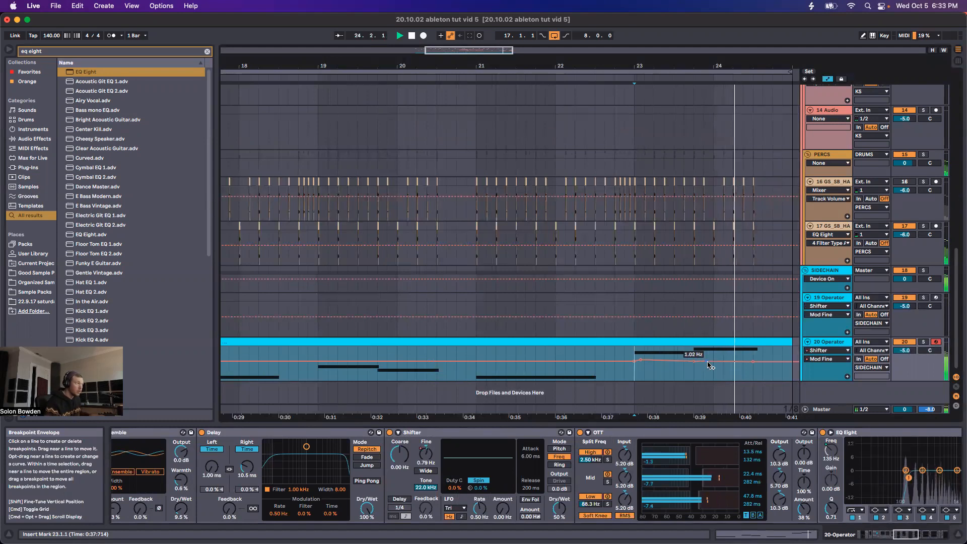
- Add a slight variation to the Shifter's Fine automation just after bar 17 and listen through the bassline
scroll(338, 368, left, 5)
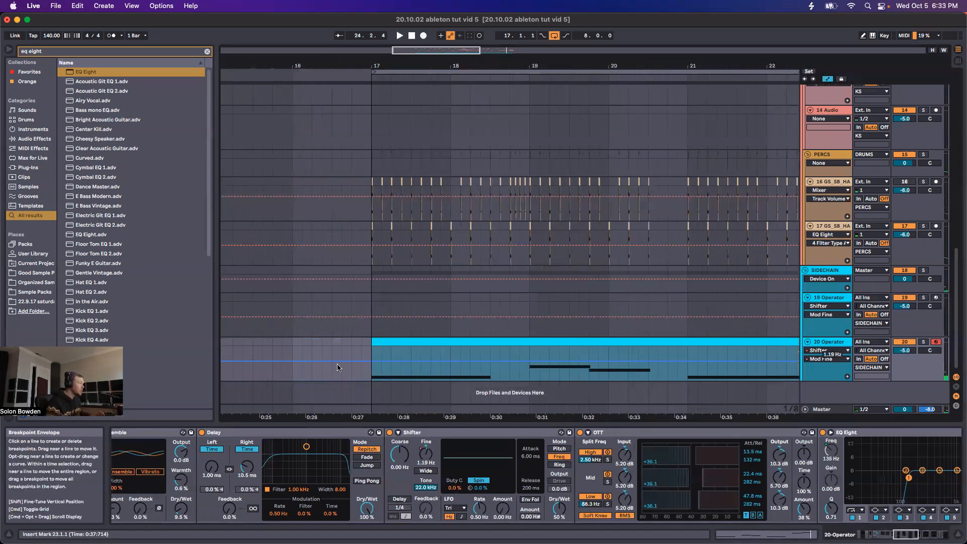
click(368, 355)
key(space)
click(391, 360)
click(381, 361)
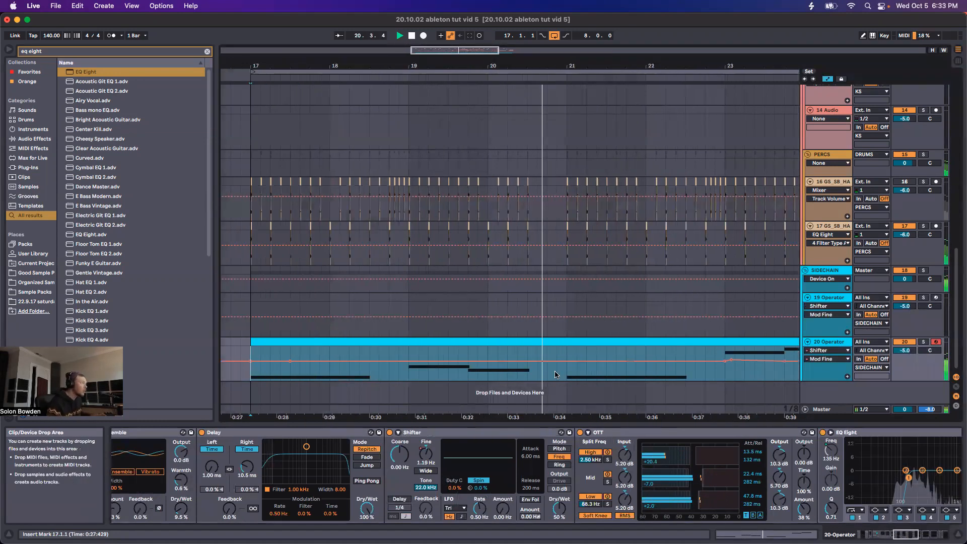
scroll(541, 365, down, 2)
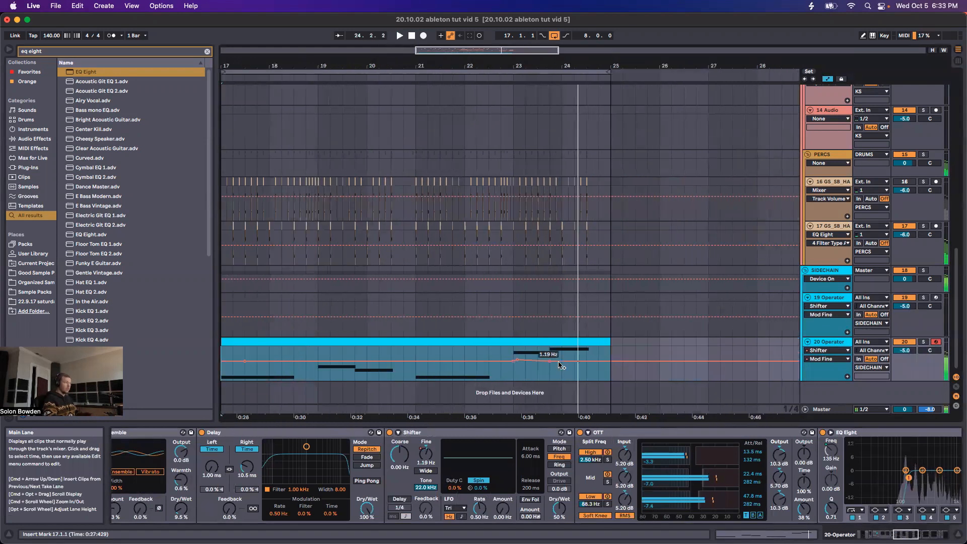
- Add a new MIDI track with an Operator directly below the 20 Operator track
double_click(568, 341)
scroll(568, 341, down, 5)
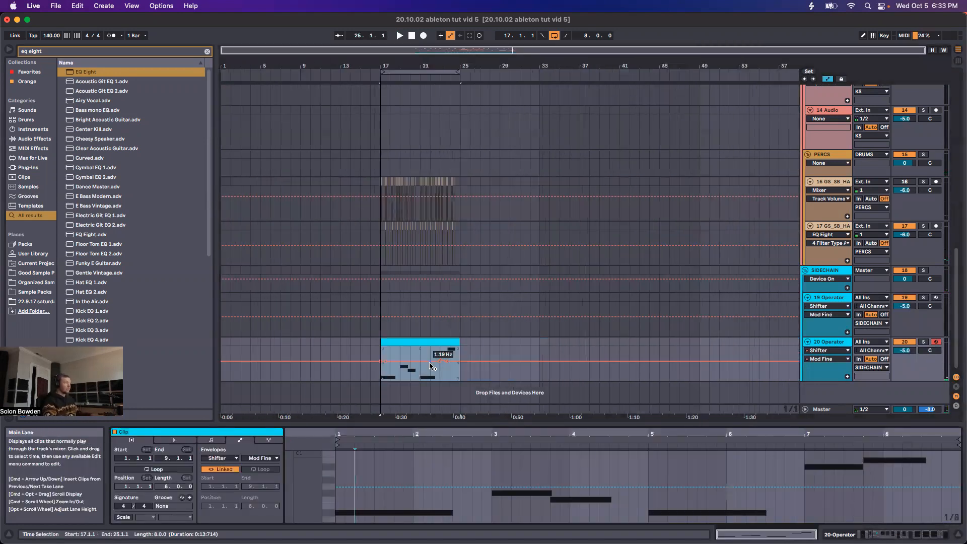
click(379, 352)
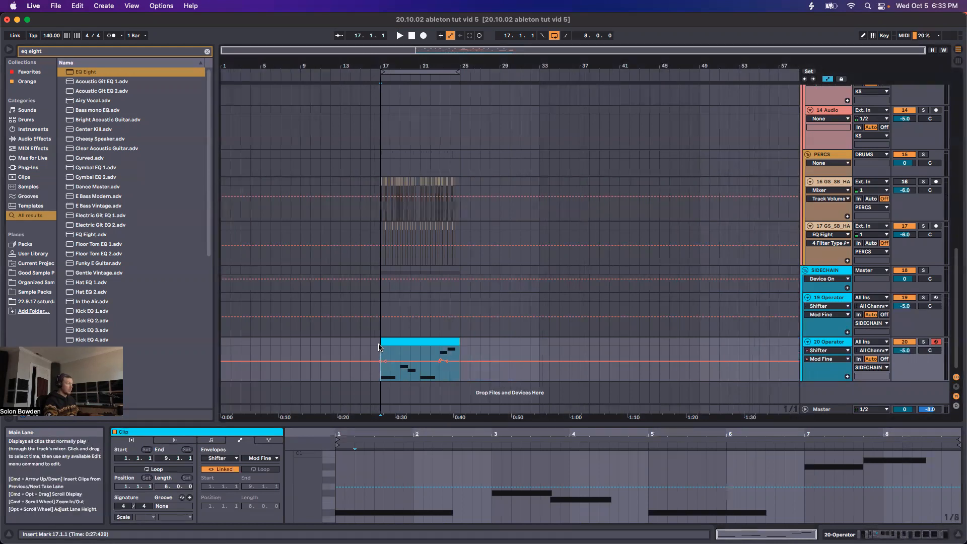
click(836, 299)
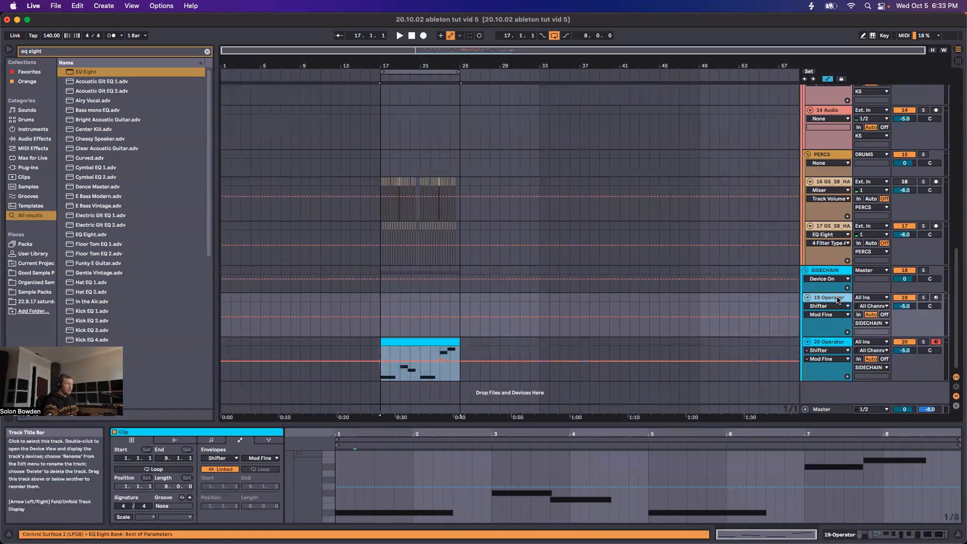
click(826, 344)
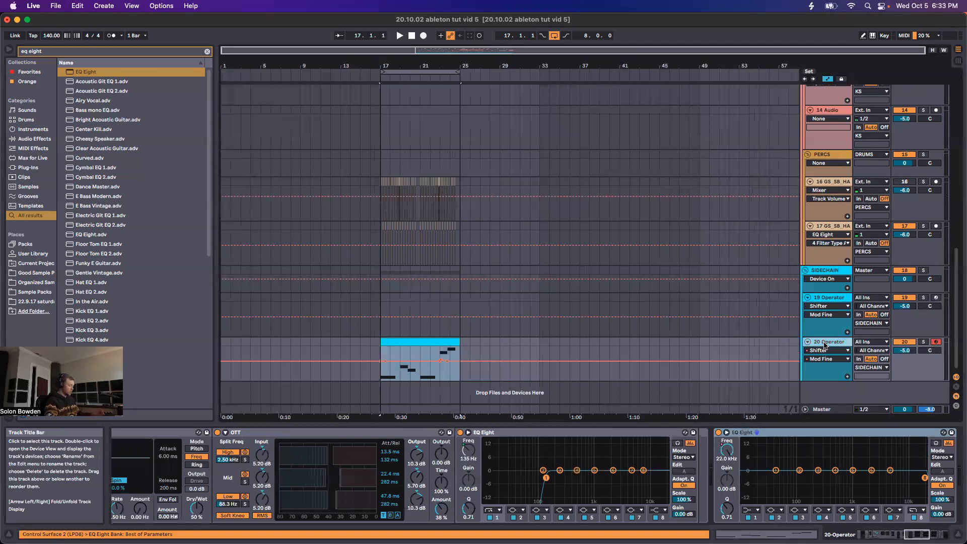
key(super+shift+t)
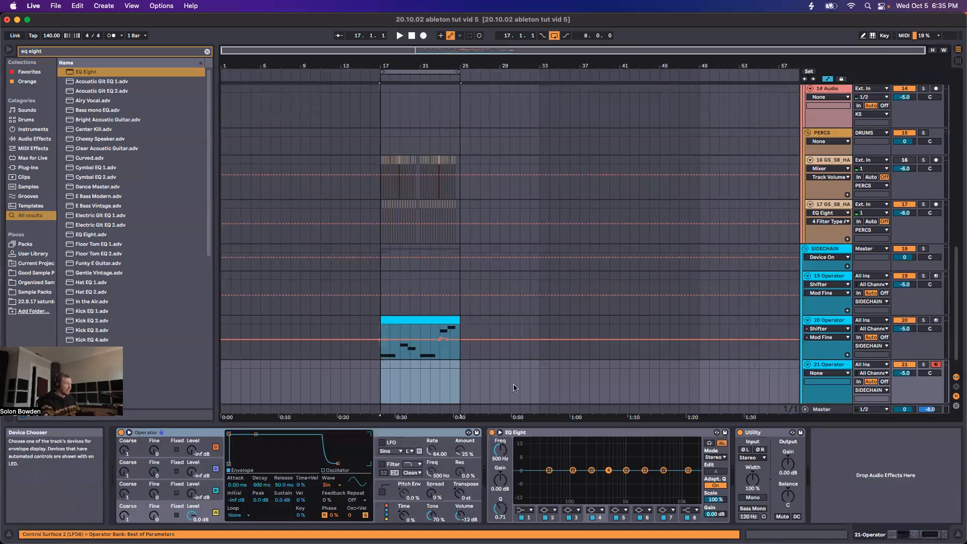
- Place the insert point at bar 17 on the 21 Operator track and show its Operator's oscillator waveform display
click(380, 381)
drag(378, 320, 462, 321)
scroll(781, 358, down, 2)
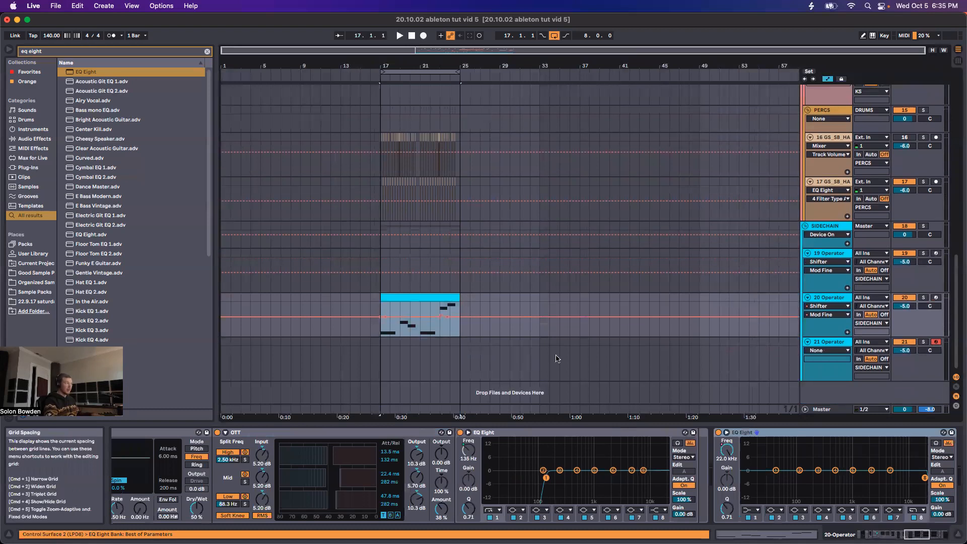
click(378, 370)
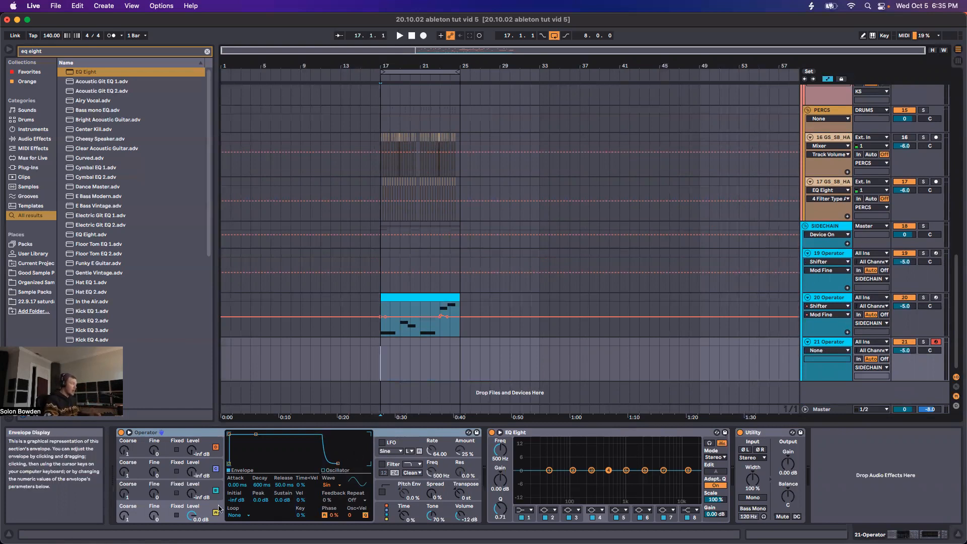
click(330, 471)
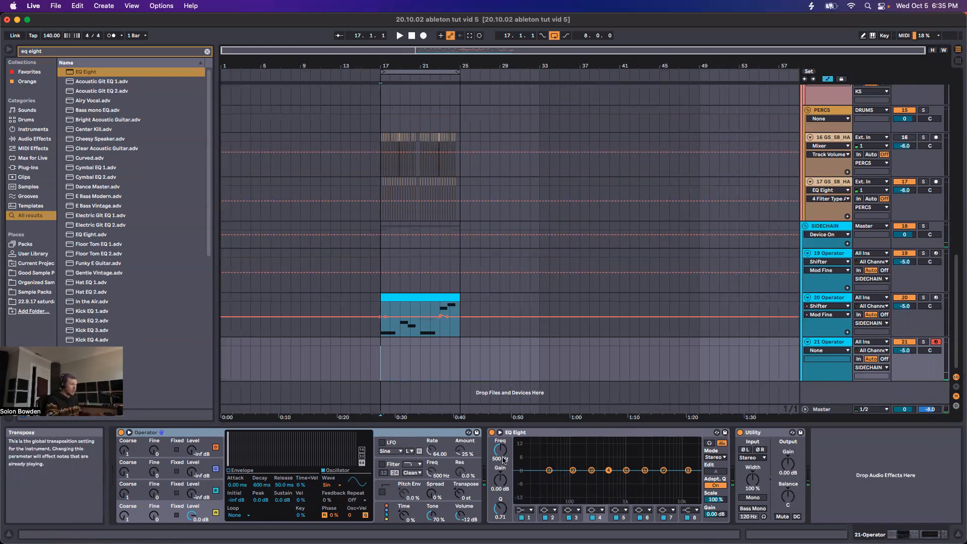
key(super+f)
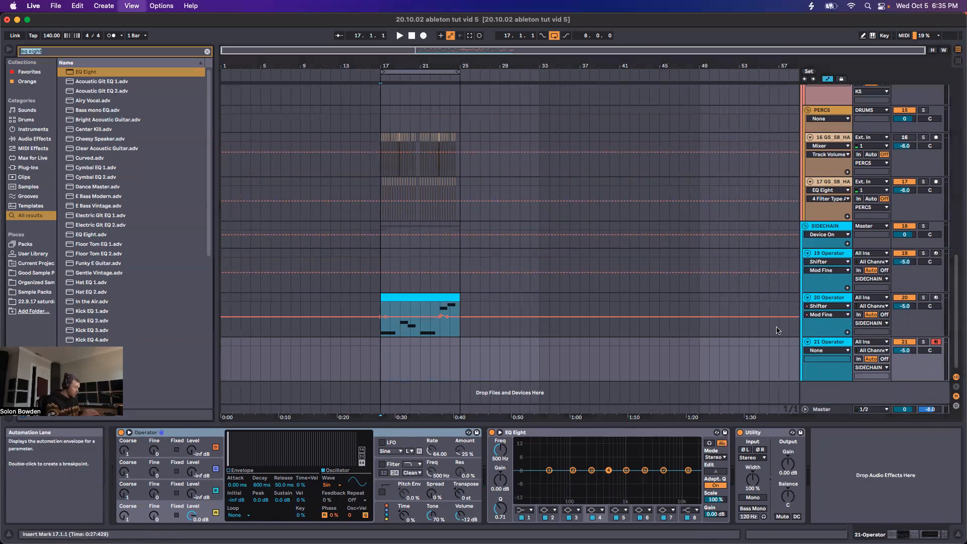
- Copy the 20 Operator's effects from the 2 Band Split through the EQ Eight and paste them after the 21 Operator's instrument
click(823, 301)
scroll(409, 459, down, 5)
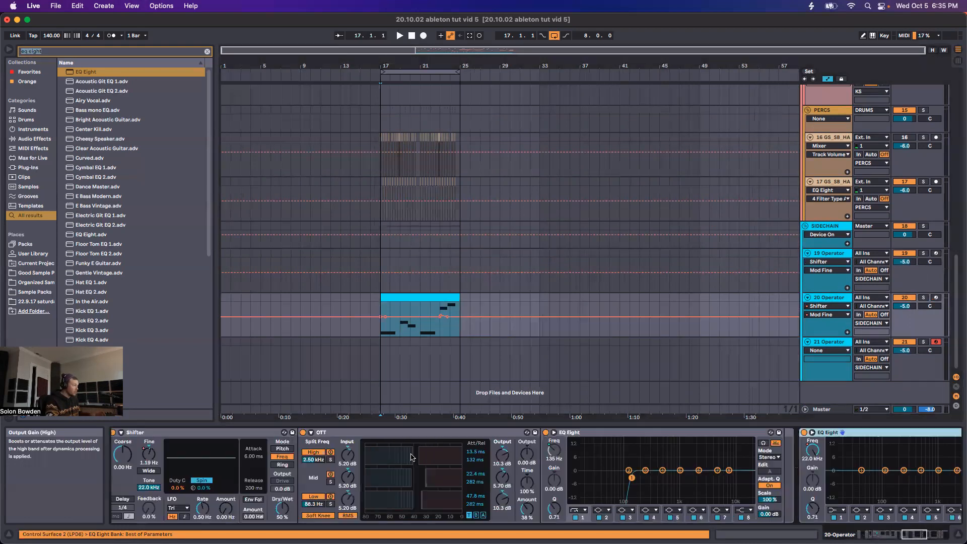
scroll(409, 459, down, 6)
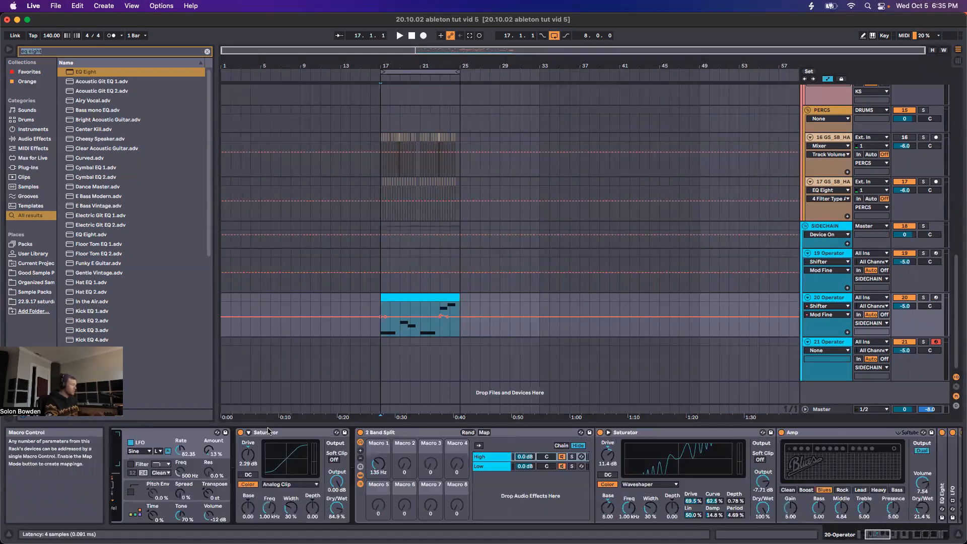
click(395, 435)
key(super+c)
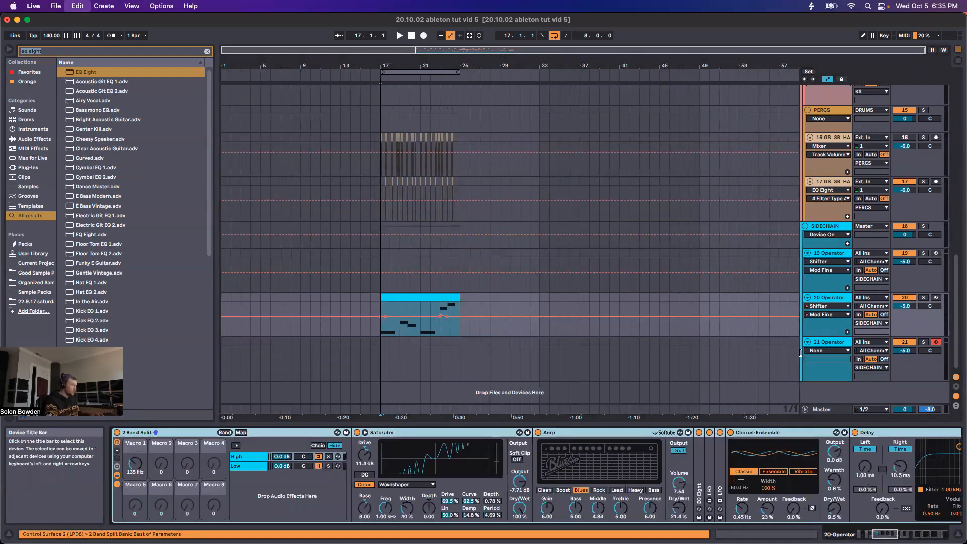
click(829, 342)
click(557, 433)
key(super+v)
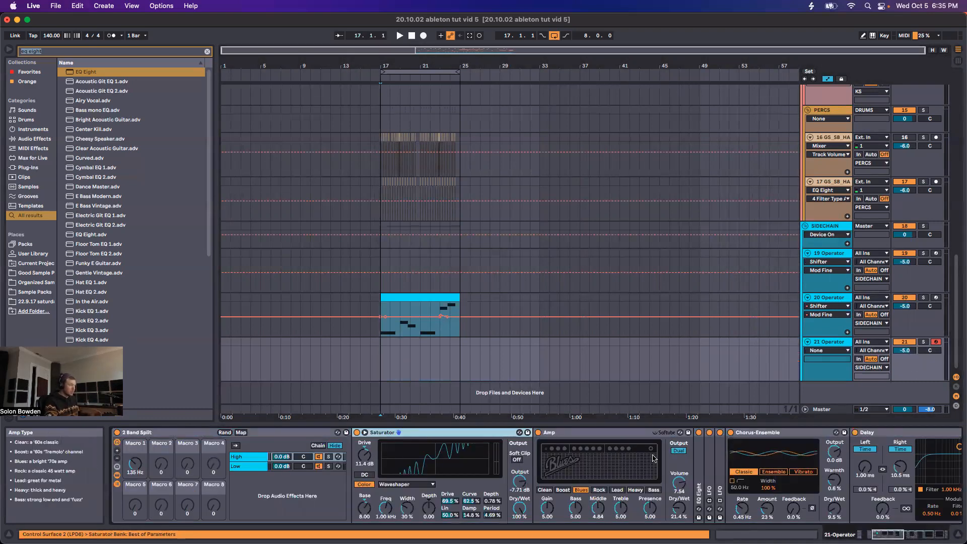
- Replace the devices between the 21 Operator's 2 Band Split and EQ Eight with a new Saturator at 14.9 dB Drive
scroll(653, 459, down, 8)
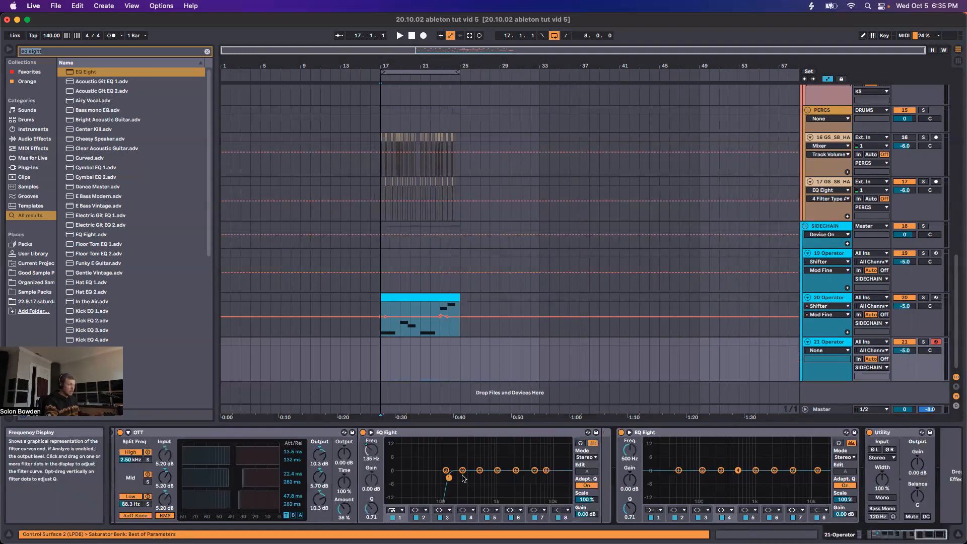
scroll(463, 478, down, 5)
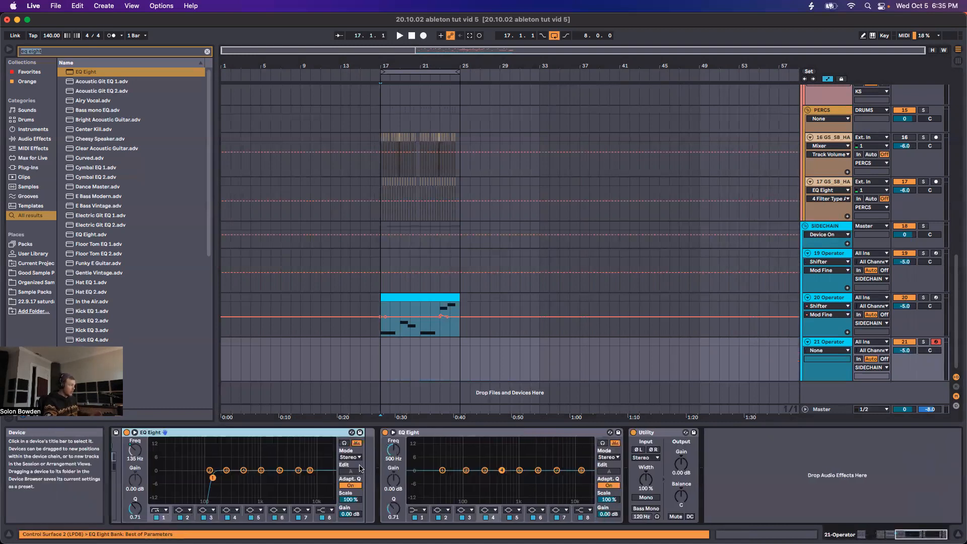
scroll(361, 468, up, 6)
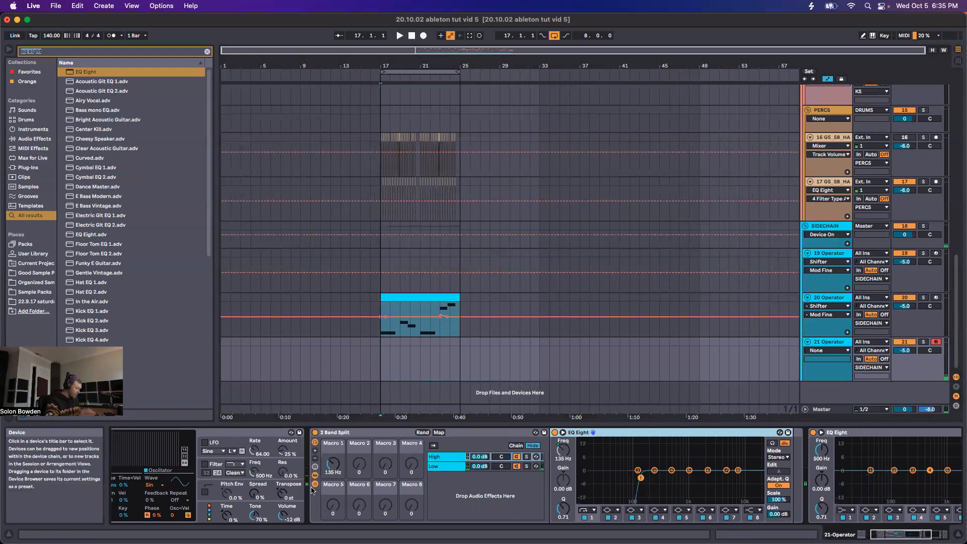
text(satur)
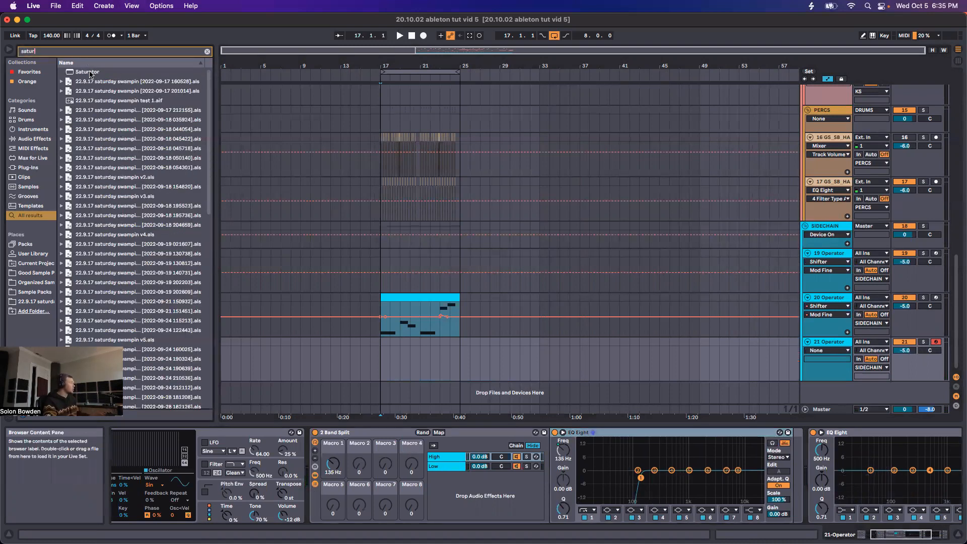
drag(91, 74, 562, 439)
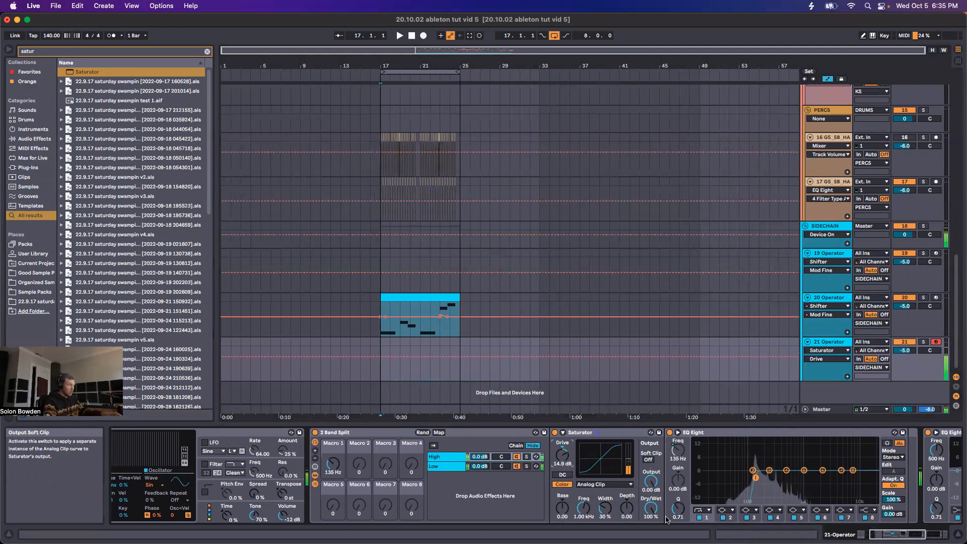
- Turn on Glide in the pitch envelope settings of the 21 Operator's instrument
scroll(377, 513, left, 5)
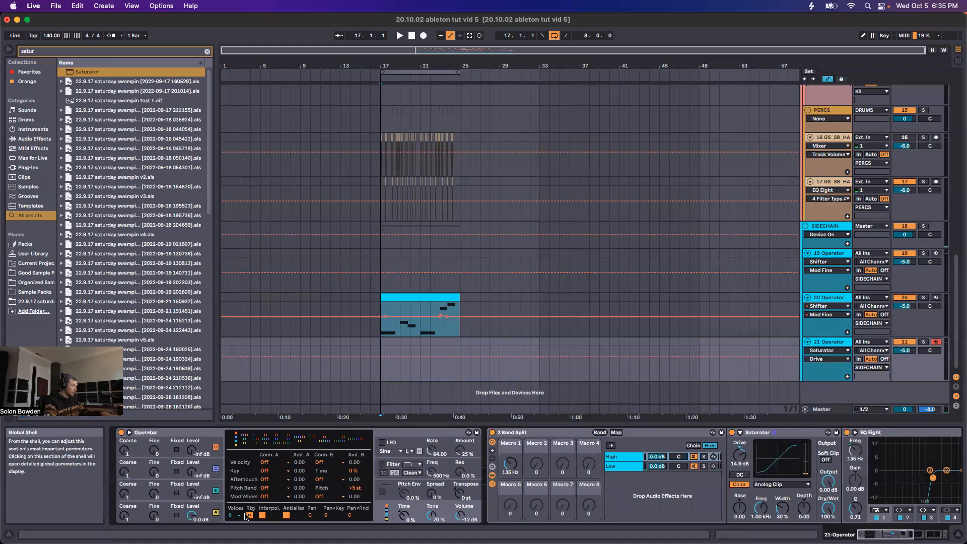
click(392, 494)
click(325, 515)
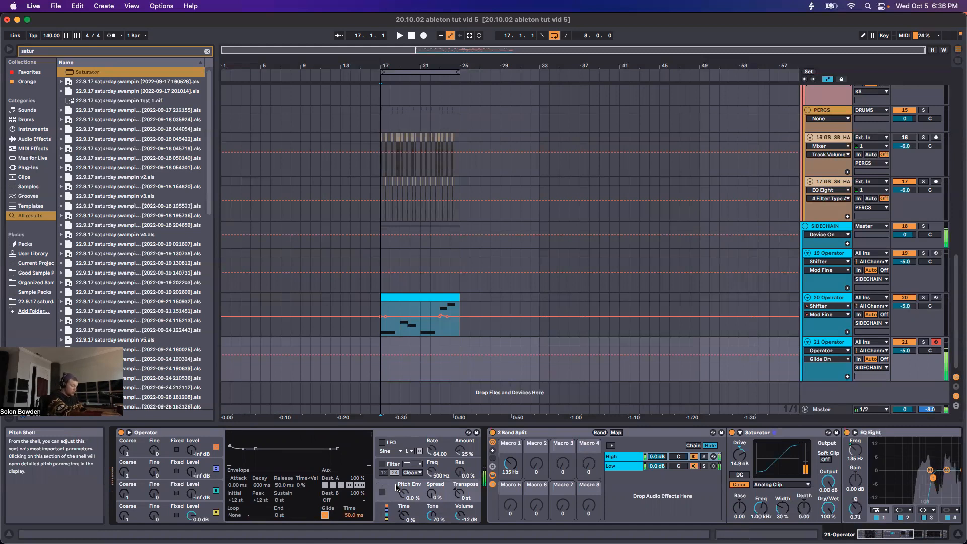
- Set the new Saturator's Drive to 21.7 dB, turn on Soft Clip and adjust Base to 4.00
drag(886, 534, 897, 534)
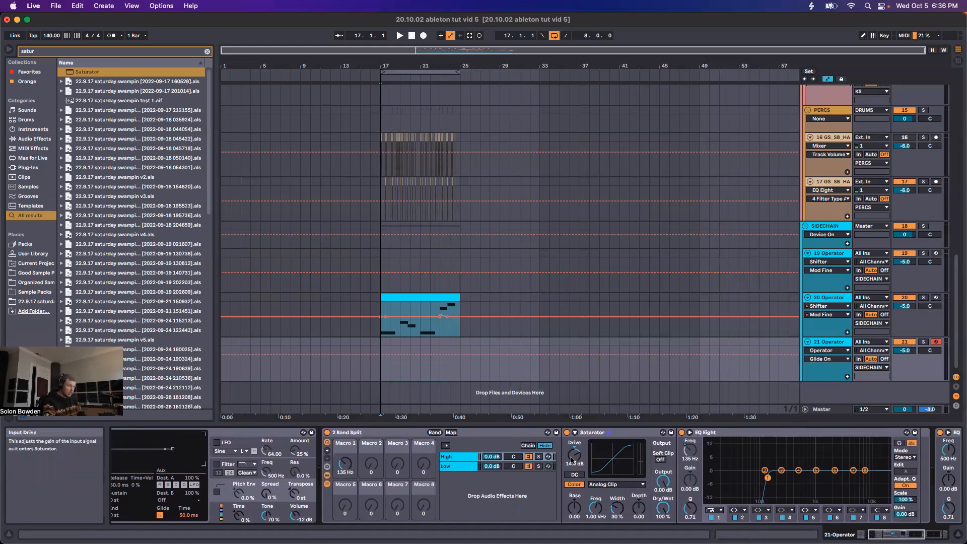
drag(572, 460, 572, 443)
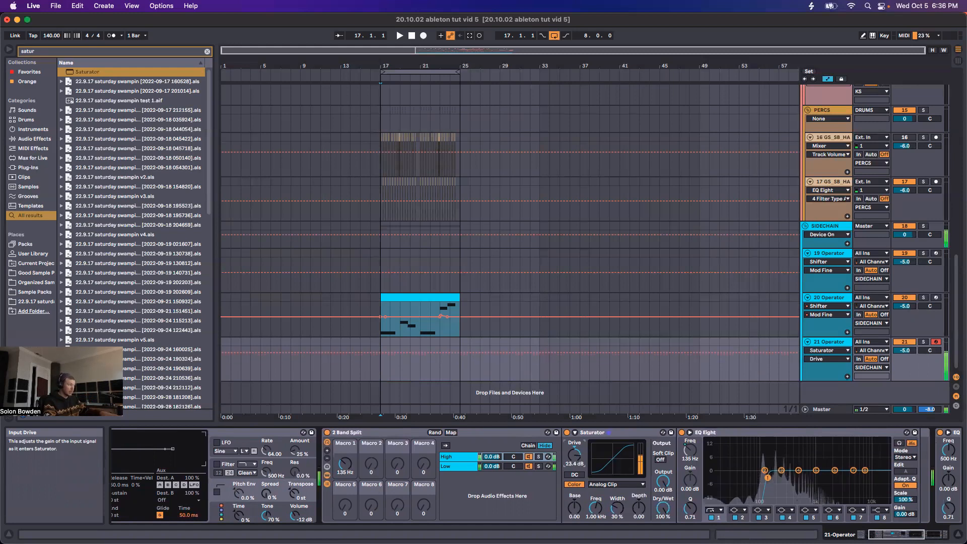
click(659, 459)
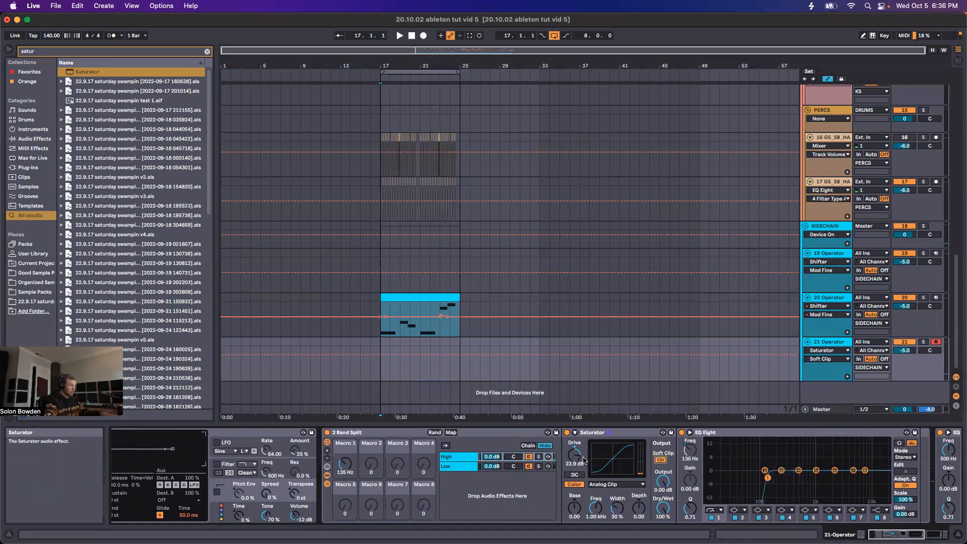
mouse_move(574, 455)
mouse_down()
mouse_move(574, 468)
mouse_move(574, 458)
mouse_up()
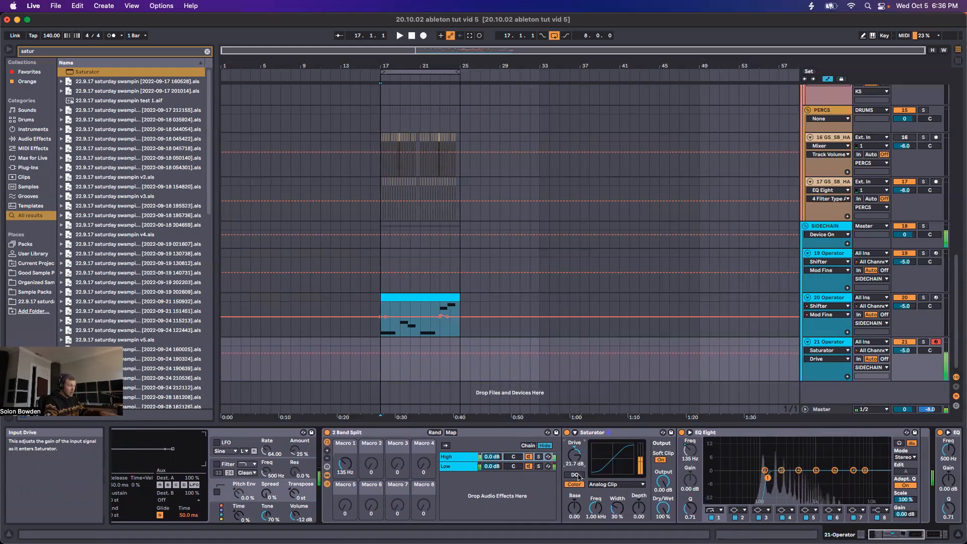
mouse_move(574, 508)
mouse_down()
mouse_move(574, 479)
mouse_move(574, 498)
mouse_up()
- Switch the Saturator's curve type to Waveshaper, with Drive at 18.3 dB and Base at about 2.7
drag(877, 533, 900, 533)
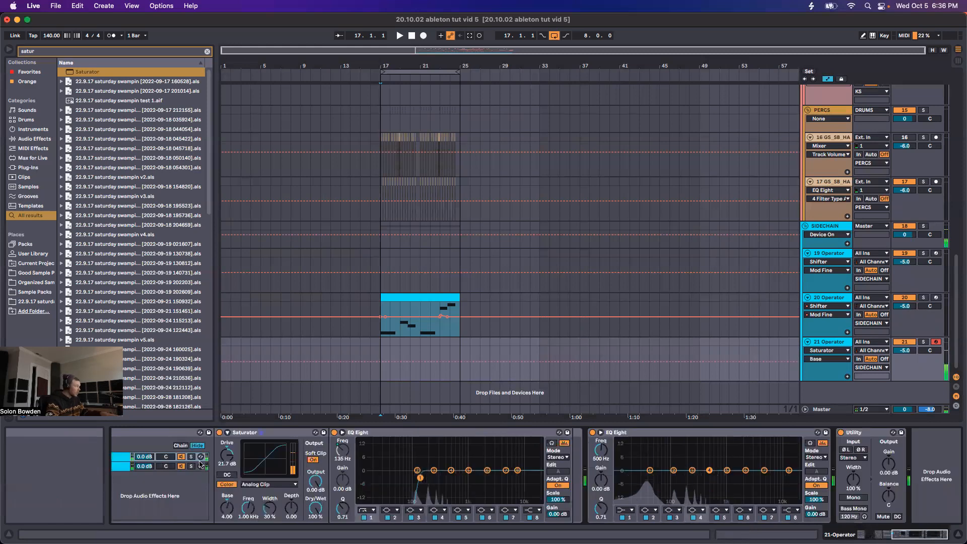
click(268, 484)
click(256, 536)
drag(226, 455, 227, 459)
drag(226, 508, 227, 511)
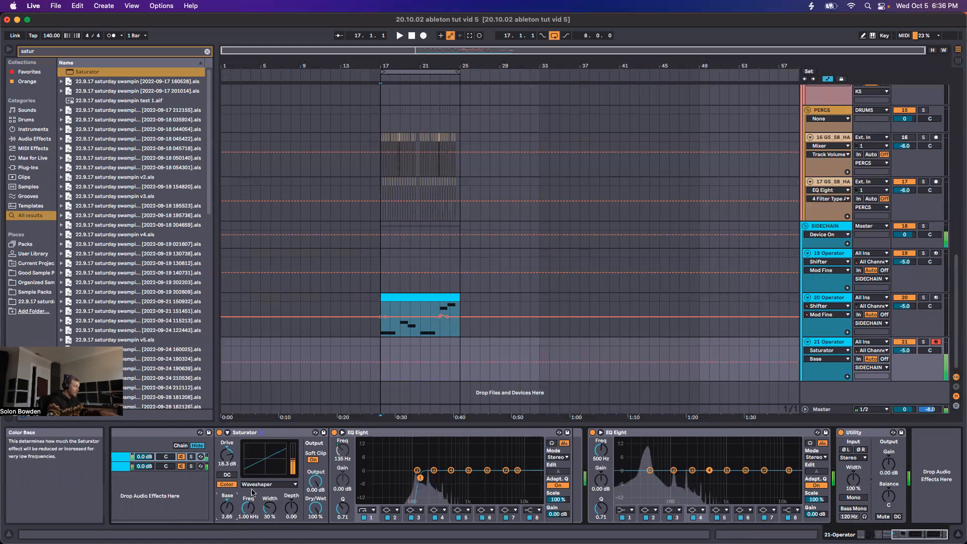
- Unfold the Saturator's Waveshaper parameters and set Curve to 13.3 %, Base to -5.71 and Drive to 17.1 dB
click(228, 432)
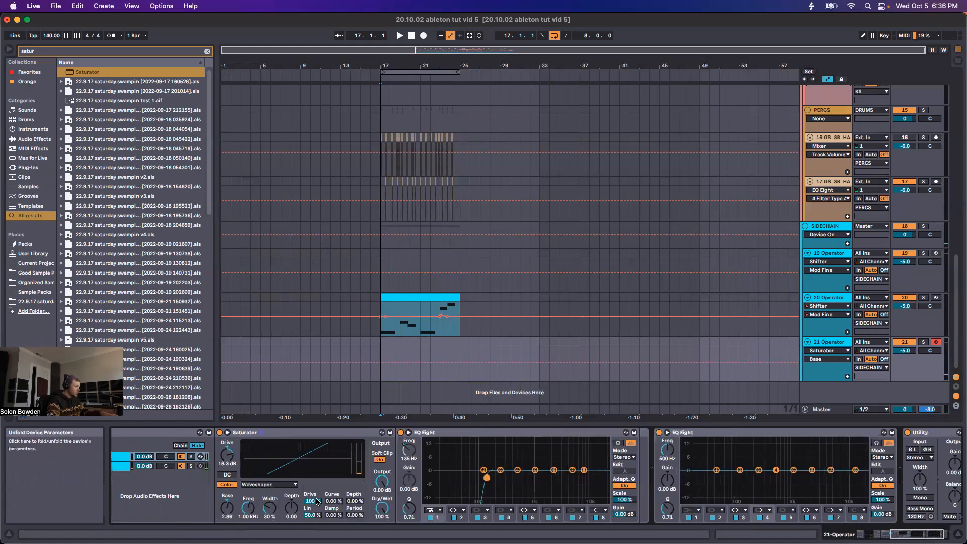
mouse_move(334, 501)
mouse_down()
mouse_move(334, 487)
mouse_move(334, 500)
mouse_up()
click(227, 507)
click(227, 454)
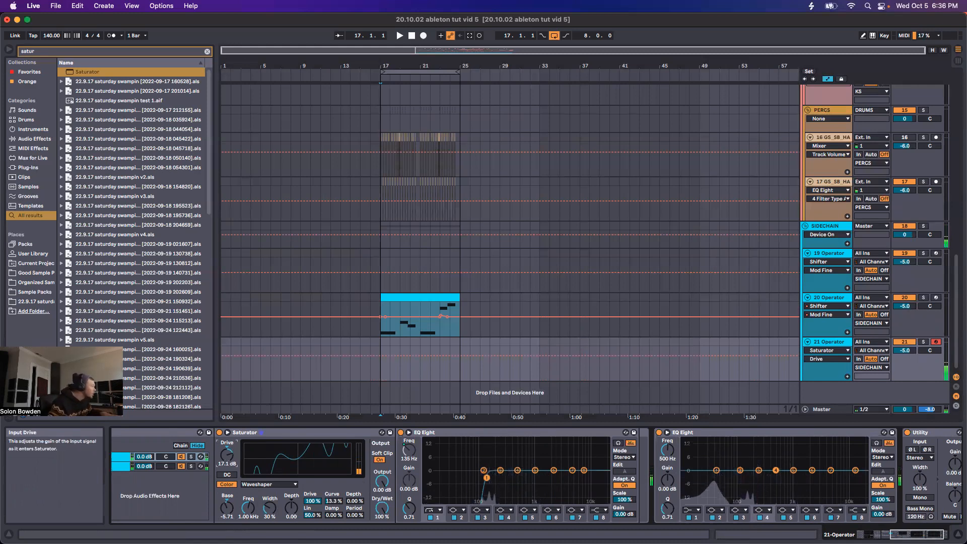
- Compare the Saturator with Soft Clip toggled, and set Drive to 14.3 dB, Base to 10.3 and Output to -11.4 dB
drag(227, 454, 227, 450)
click(379, 459)
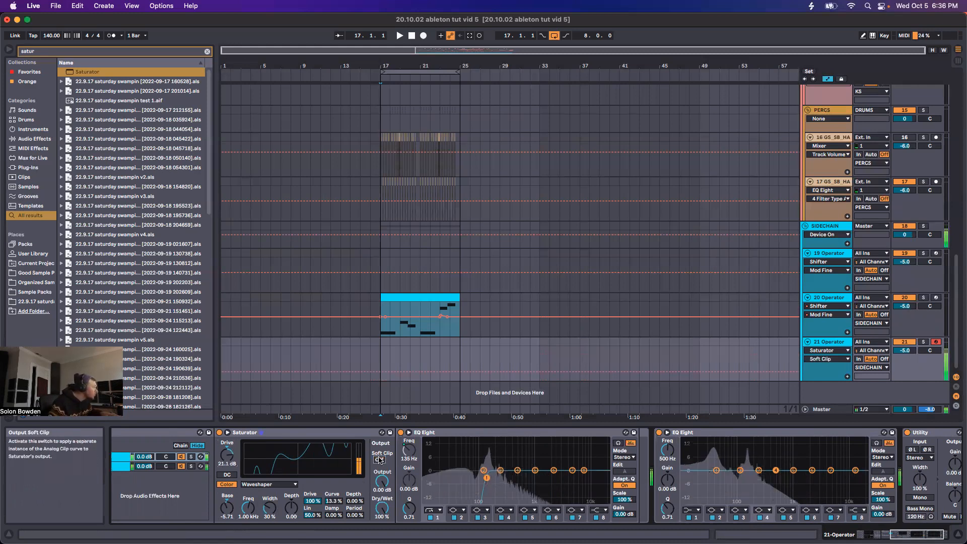
drag(227, 454, 227, 446)
drag(383, 481, 382, 484)
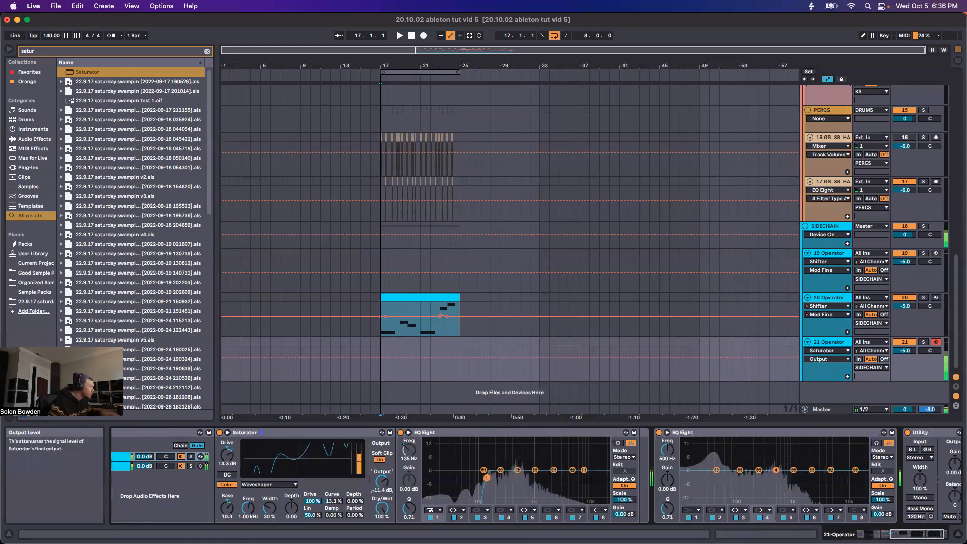
- Refine the Saturator with 15.4 dB Drive, -8.29 dB Output, 50.8 % Dry/Wet and a Waveshaper Curve of 25.0 %
click(227, 455)
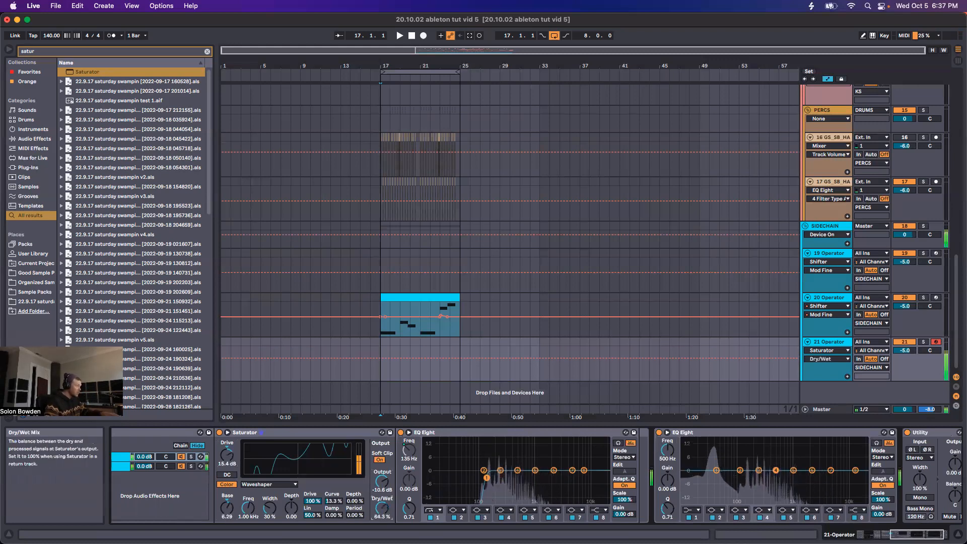
drag(381, 482, 382, 479)
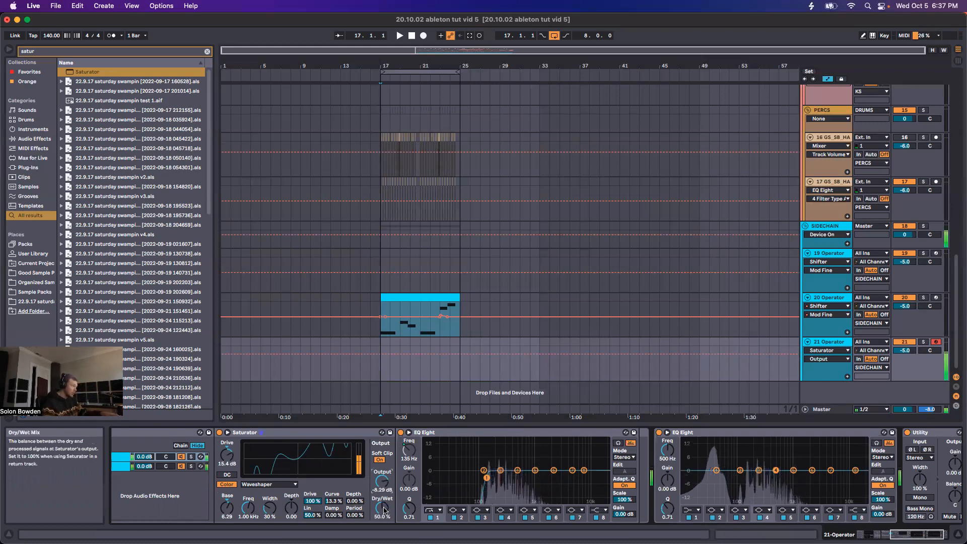
drag(332, 501, 332, 491)
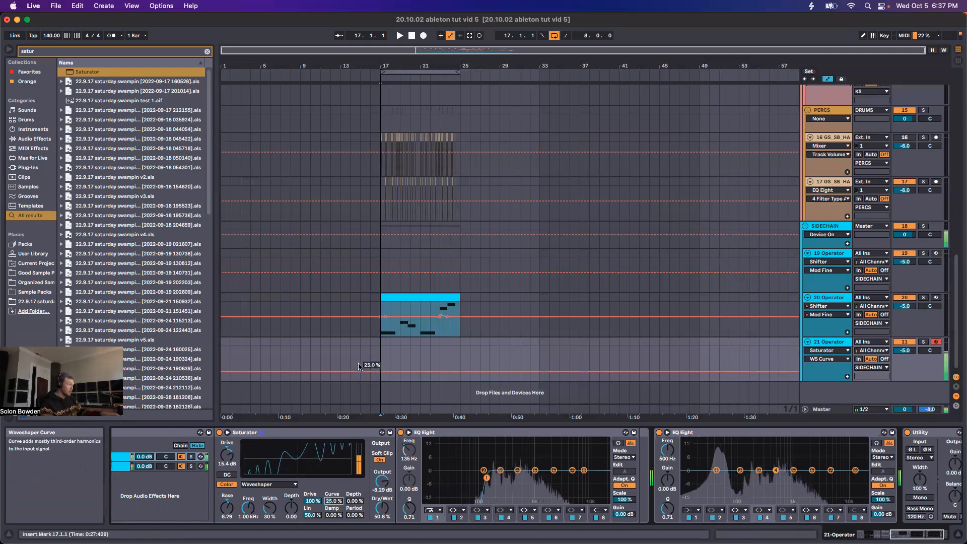
- Deactivate the 20 Operator track and set band 8 of the 21 Operator's second EQ Eight to a high cut at 14.3 kHz
click(905, 297)
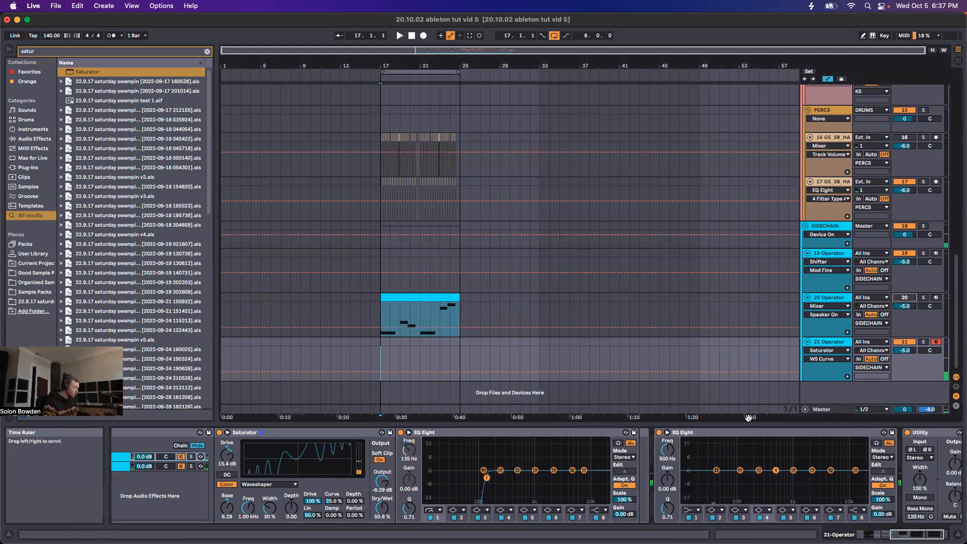
click(856, 511)
click(857, 502)
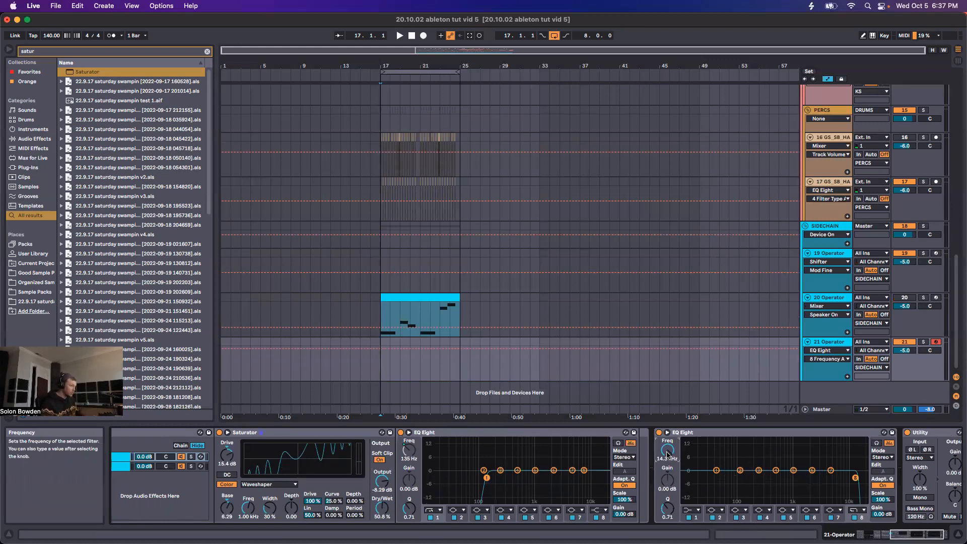
- Examine the control surface and MIDI port settings in the Preferences for the connected controllers
key(super+m)
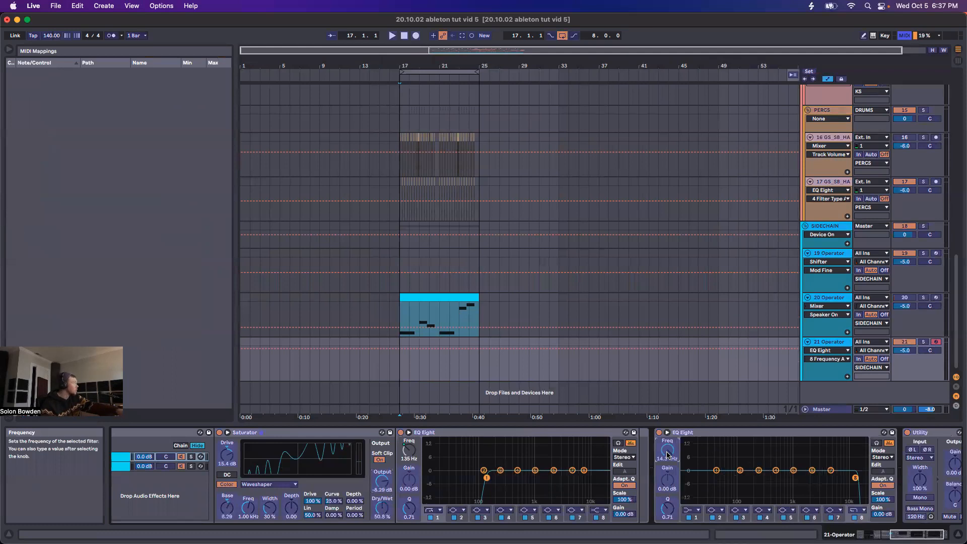
key(super+m)
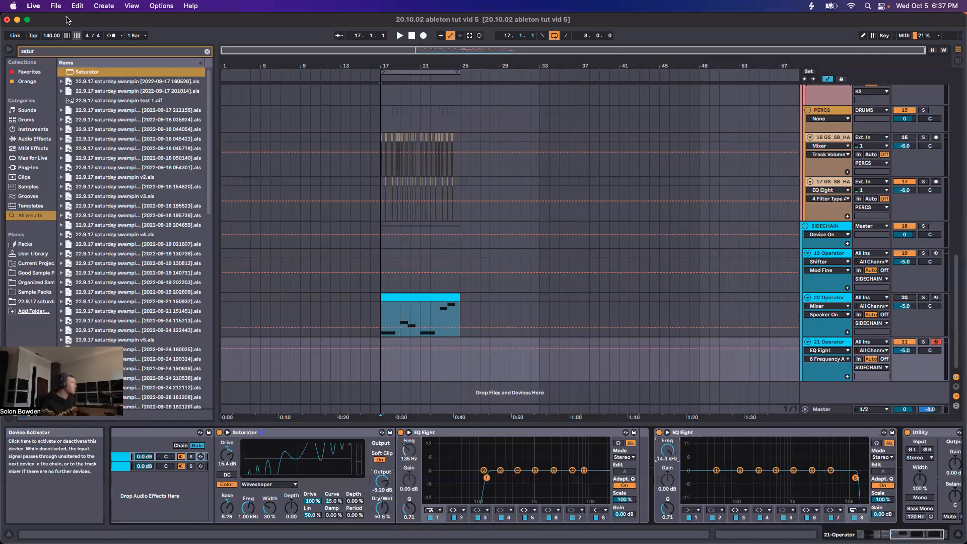
click(55, 6)
mouse_move(33, 6)
click(51, 38)
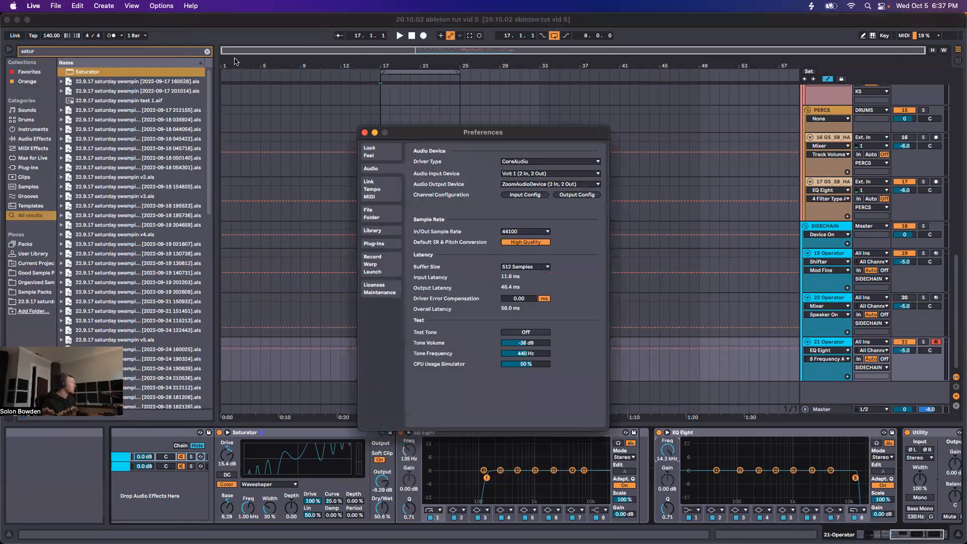
click(373, 194)
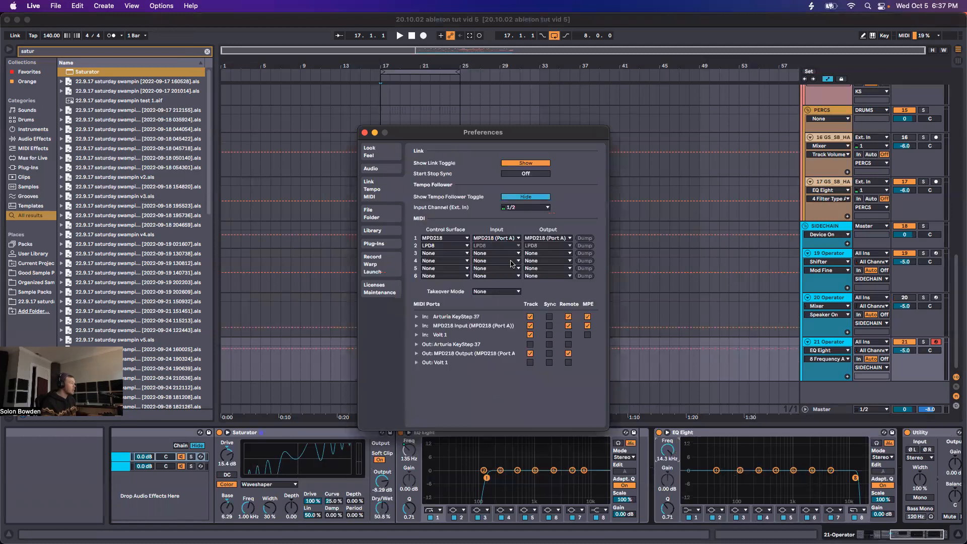
click(444, 246)
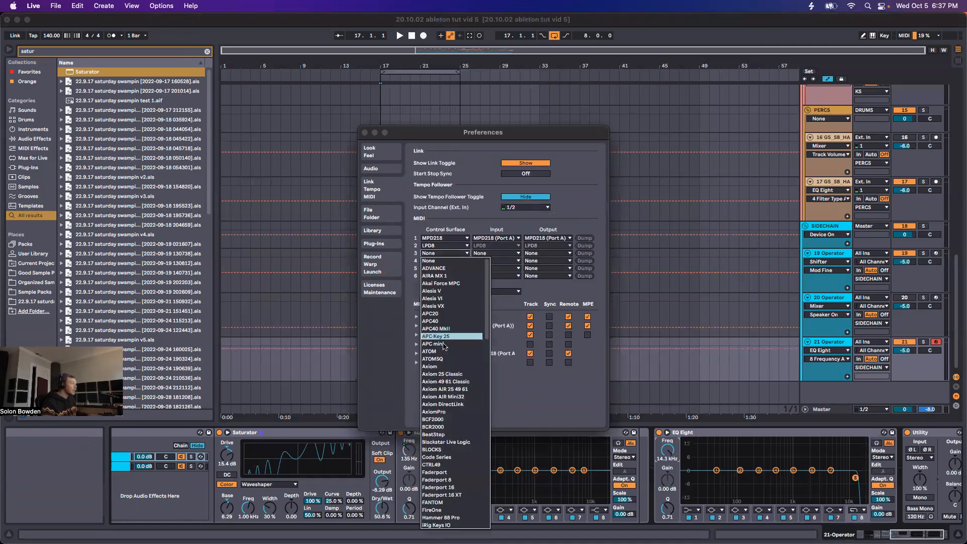
click(441, 265)
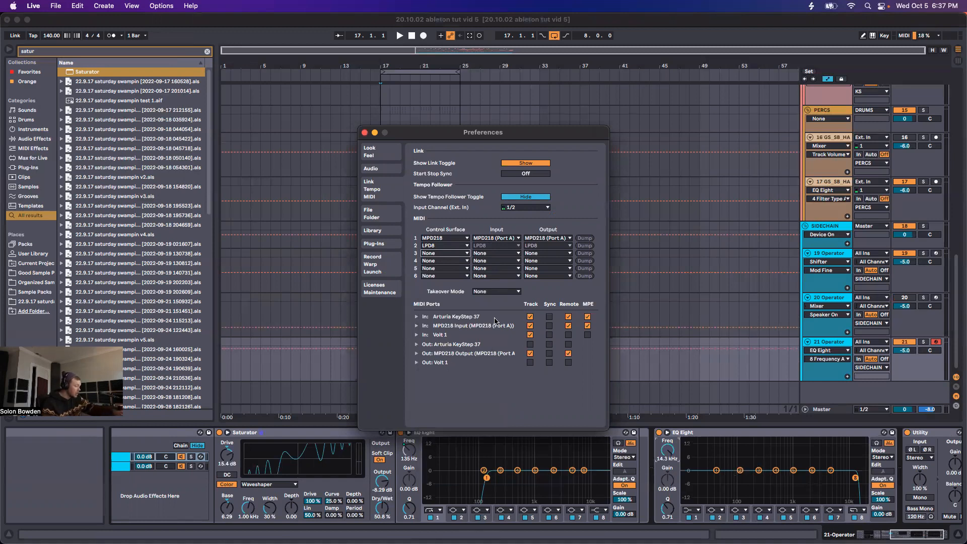
click(364, 133)
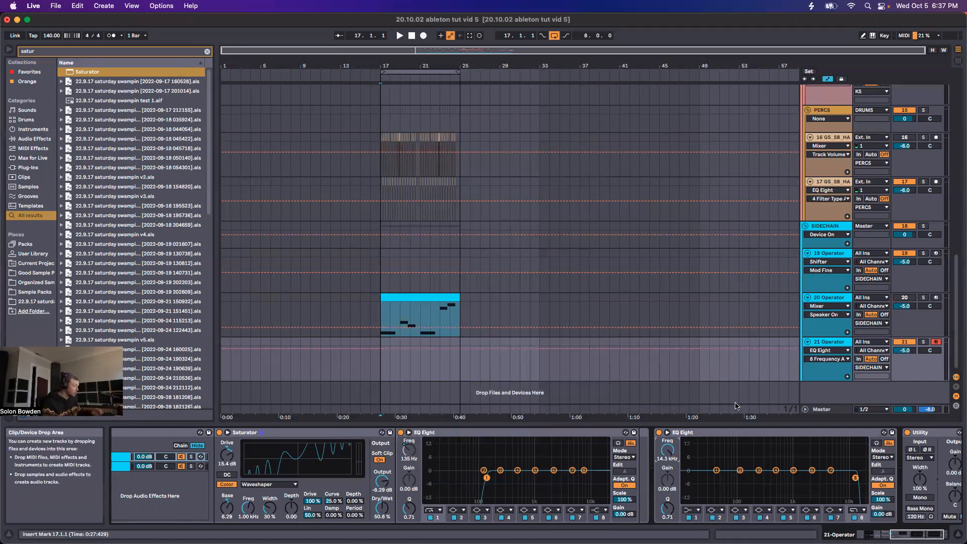
- MIDI-map the band 8 Frequency of the 21 Operator's second EQ Eight to the hardware controller's CC 0
key(super+m)
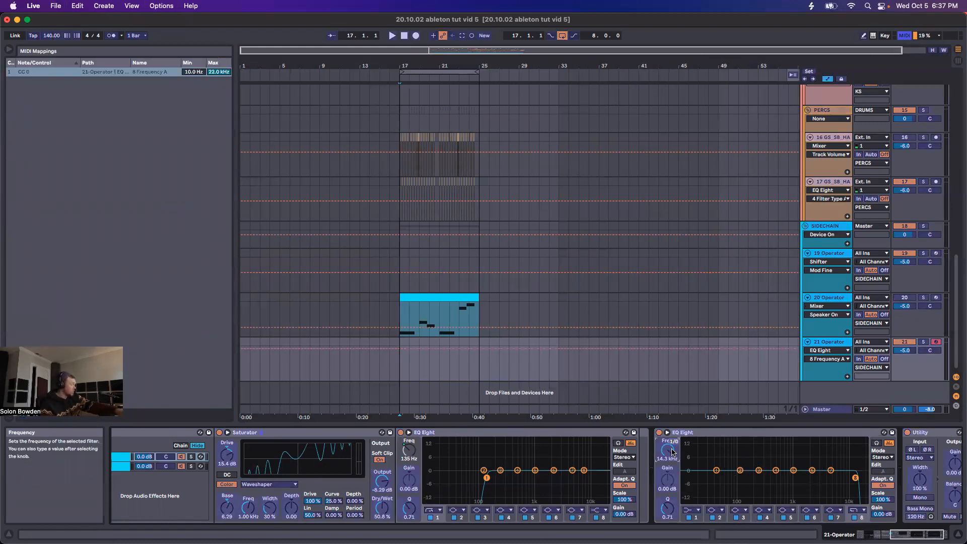
key(super+m)
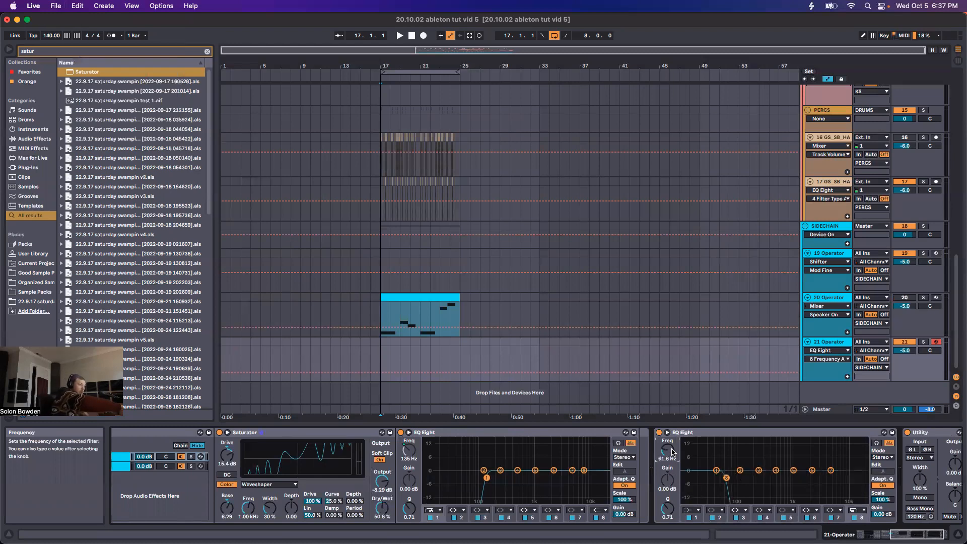
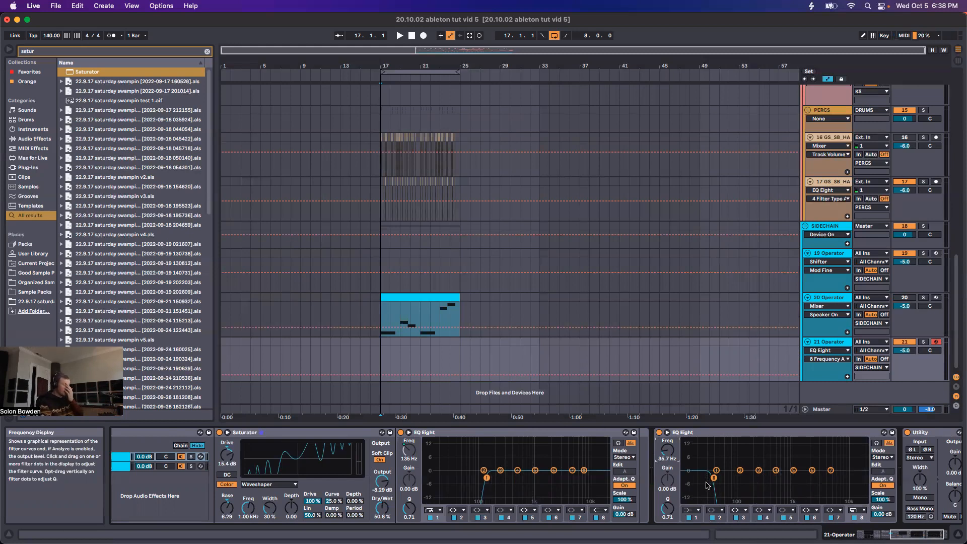
- Search the browser for "chorus" and insert Chorus-Ensemble directly after the Saturator on the 21 Operator track
scroll(655, 479, left, 10)
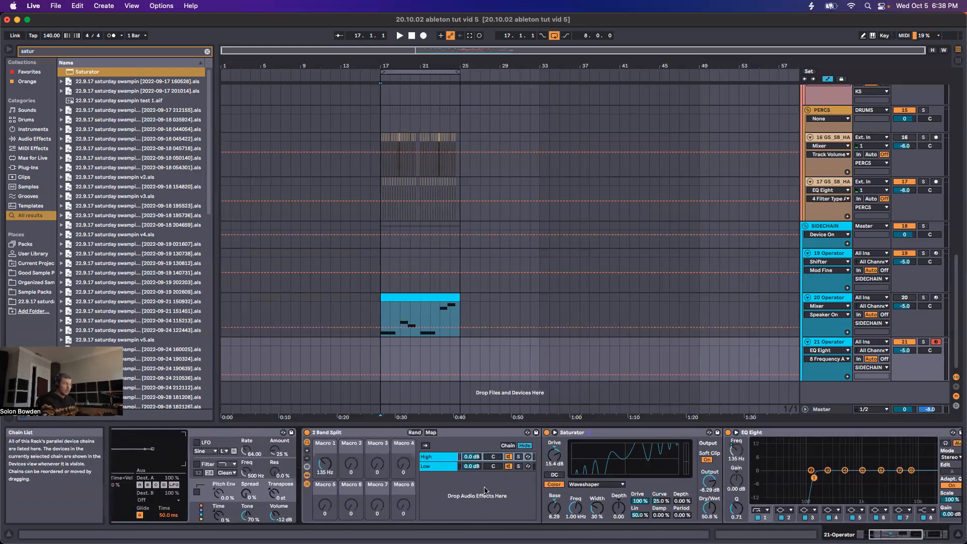
scroll(484, 489, right, 4)
key(super+f)
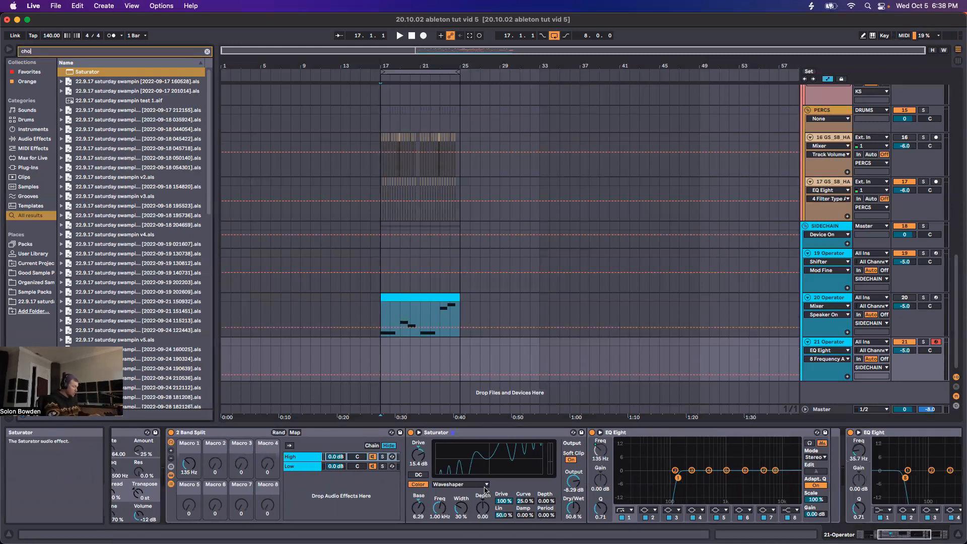
text(chorus)
drag(108, 72, 577, 491)
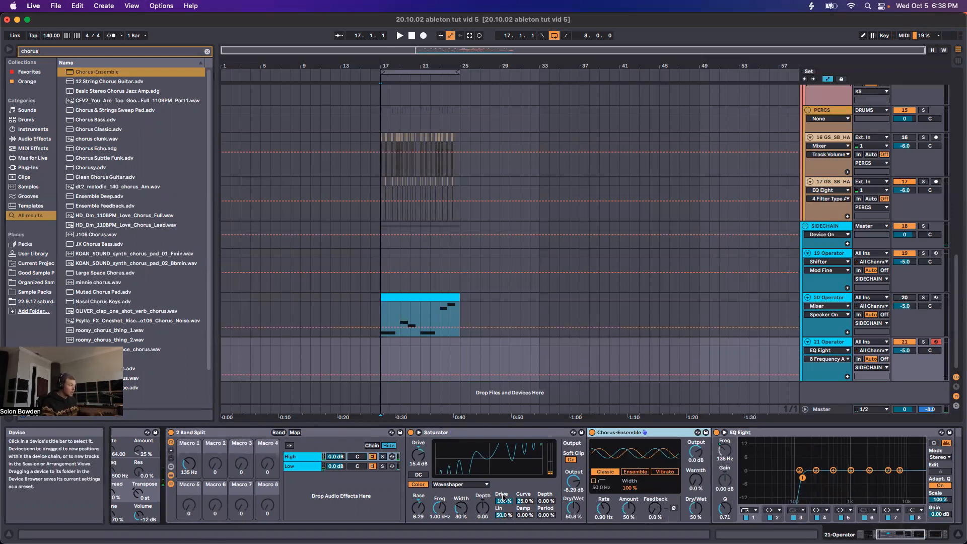
- Sweep the band 8 high cut of the second EQ Eight and set its frequency to 12.2 kHz
scroll(700, 478, right, 5)
scroll(553, 471, right, 2)
drag(662, 477, 692, 478)
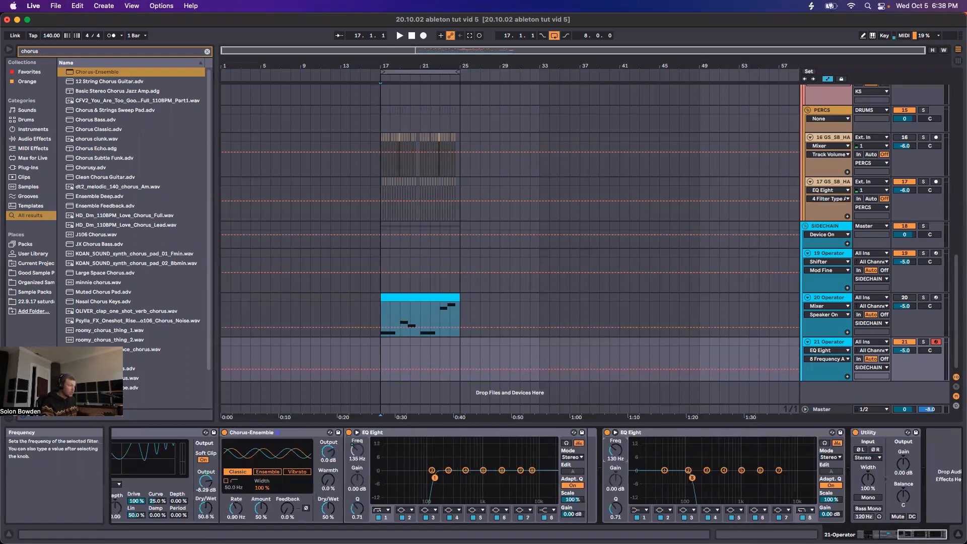
scroll(611, 457, up, 3)
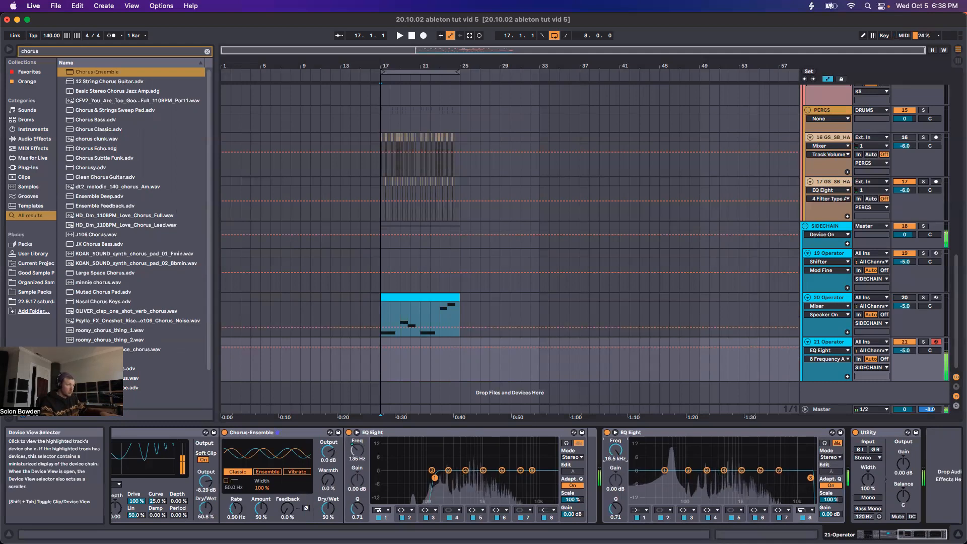
drag(922, 535, 918, 535)
drag(670, 449, 670, 498)
drag(670, 458, 670, 455)
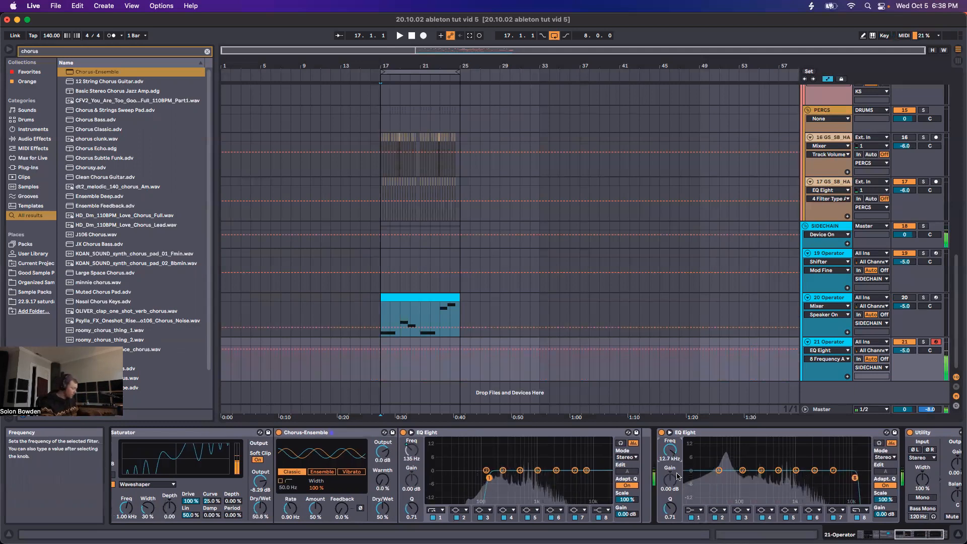
- Try different levels for Operator's oscillator B, and set its Coarse to 5 and Level to -25 dB
drag(906, 535, 882, 534)
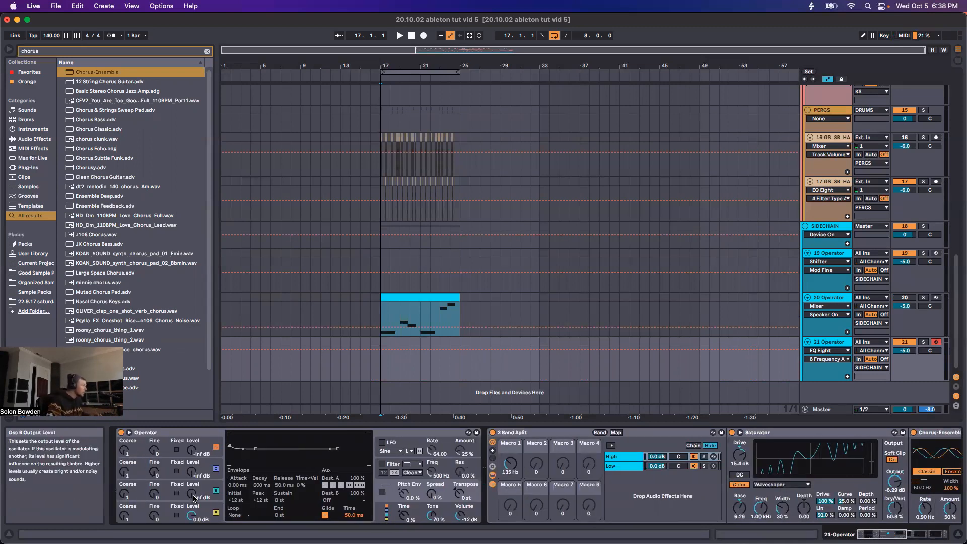
click(192, 493)
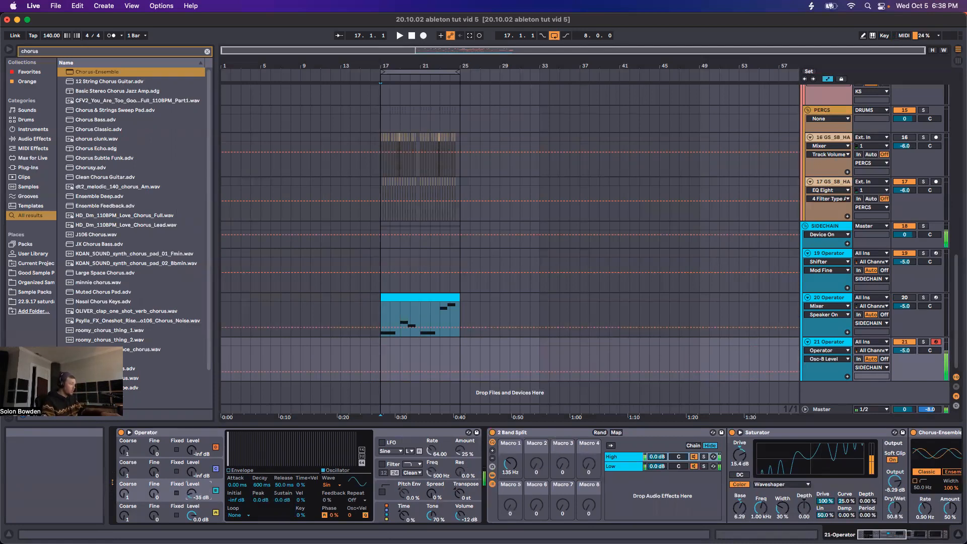
drag(191, 494, 192, 506)
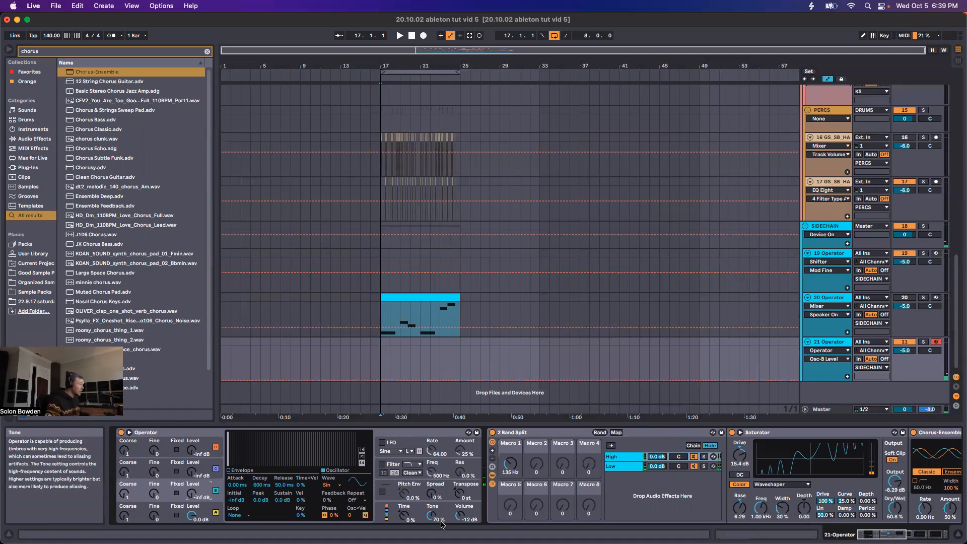
click(380, 512)
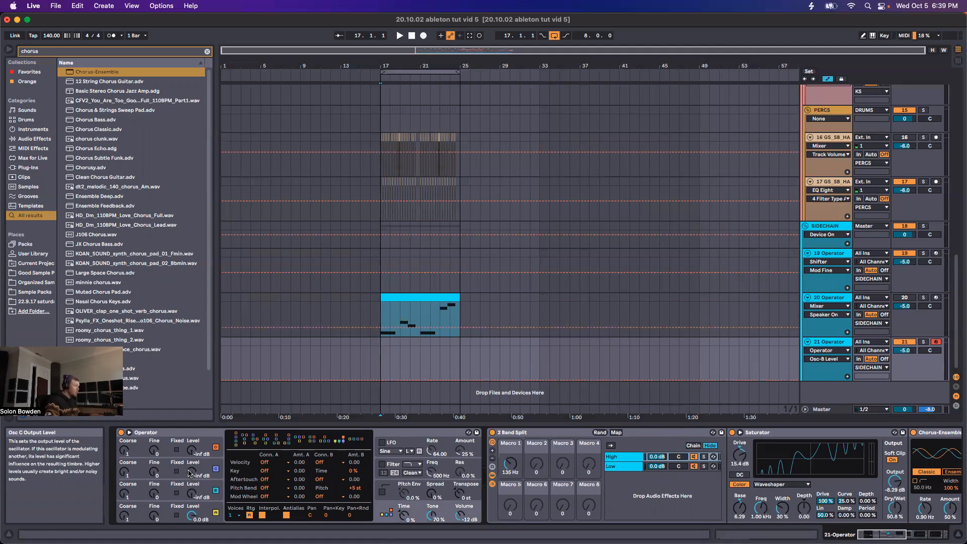
click(139, 494)
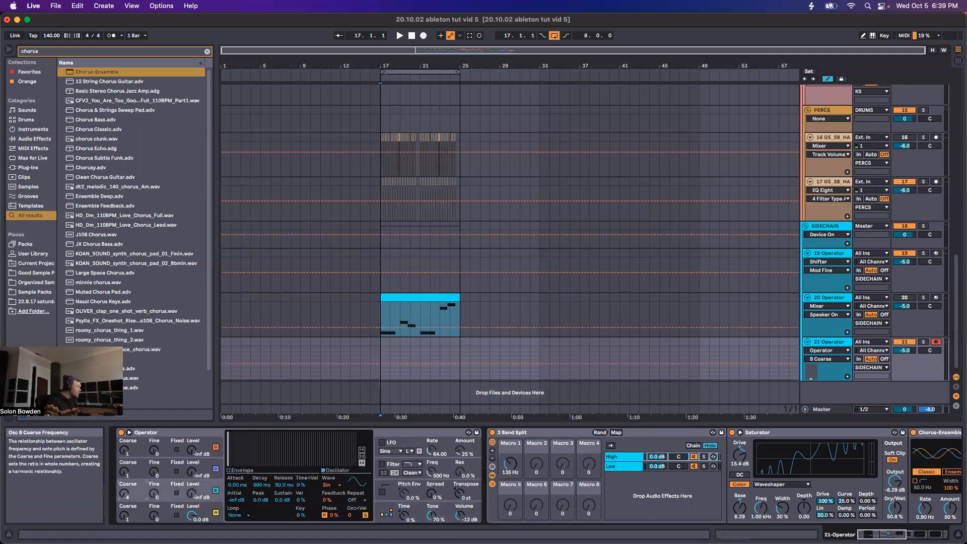
drag(191, 495, 191, 491)
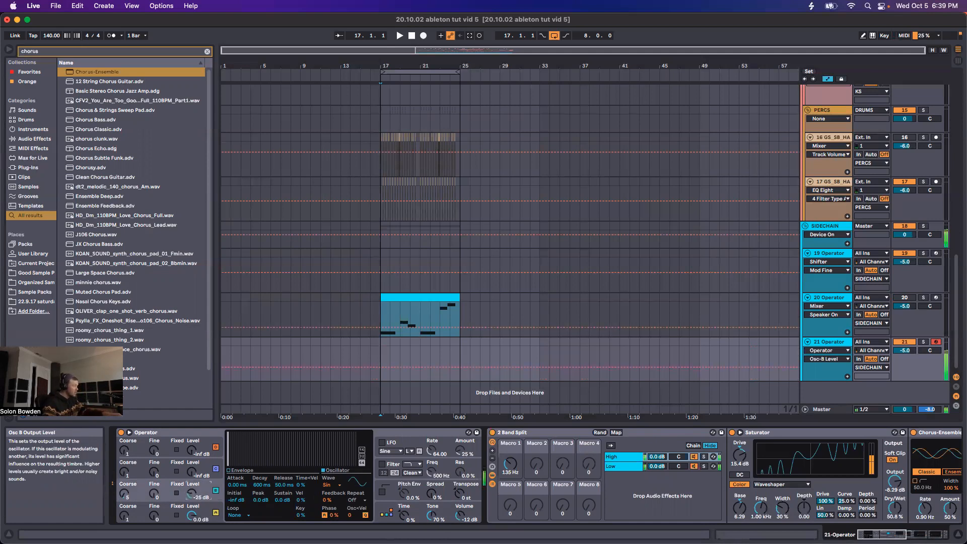
- Set Operator's Glide Time to 69.2 ms and oscillator B's Coarse to 7
click(380, 508)
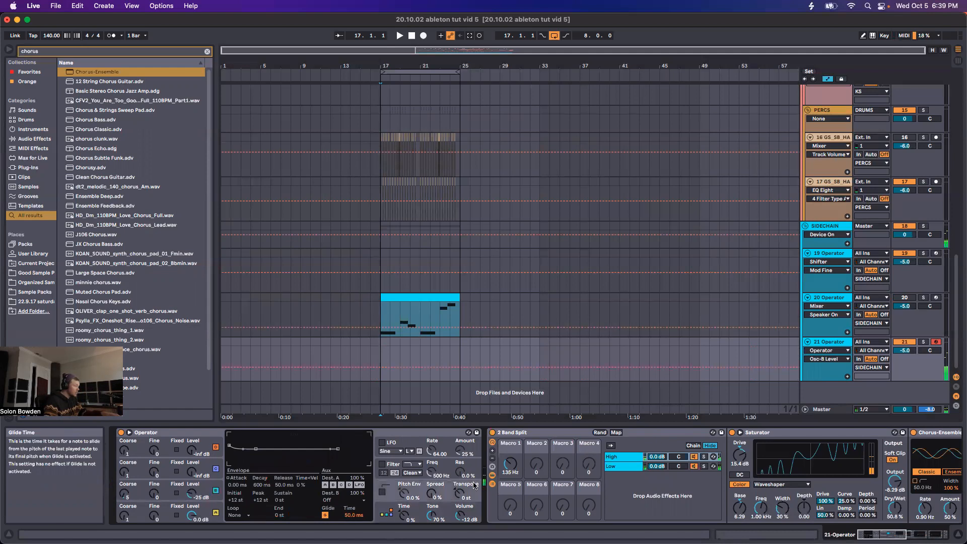
drag(882, 535, 897, 535)
scroll(349, 520, left, 5)
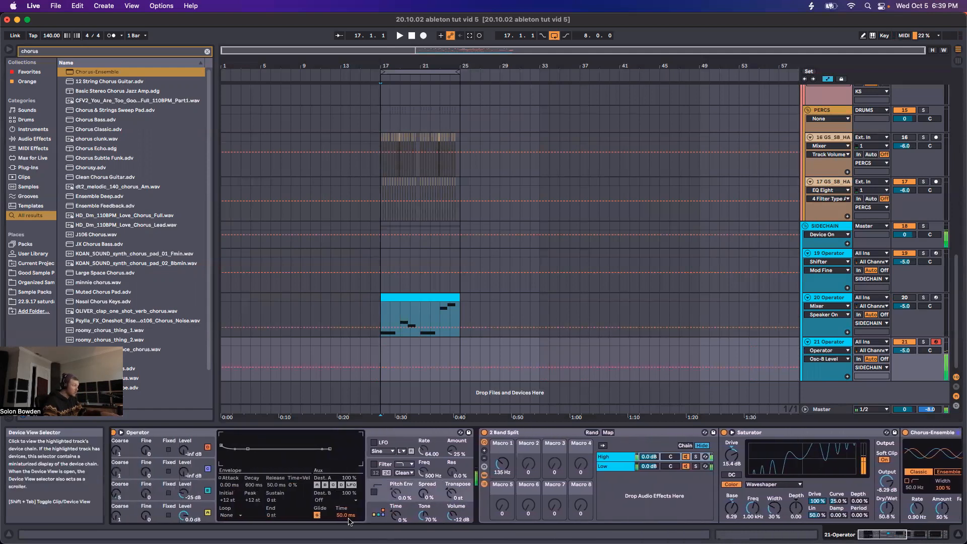
drag(348, 520, 348, 516)
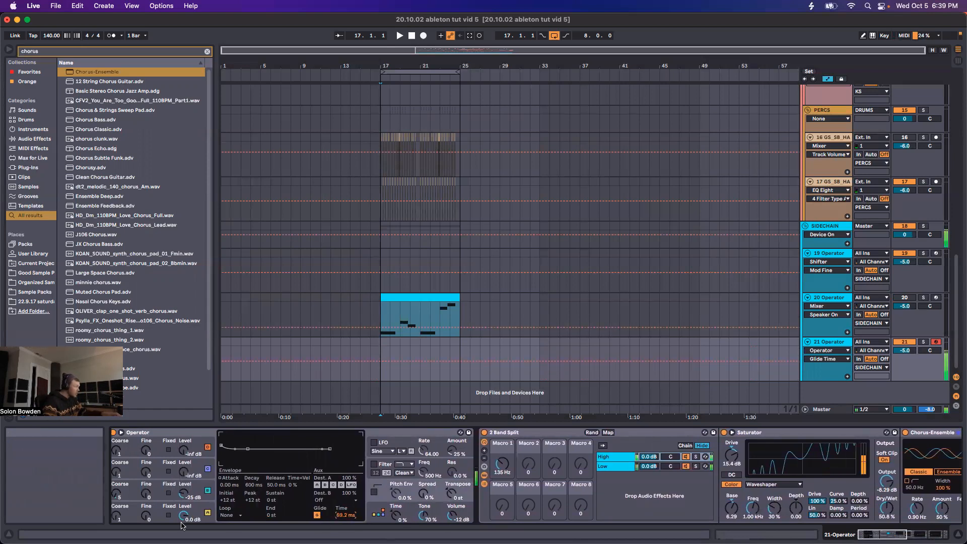
click(146, 493)
drag(117, 494, 116, 489)
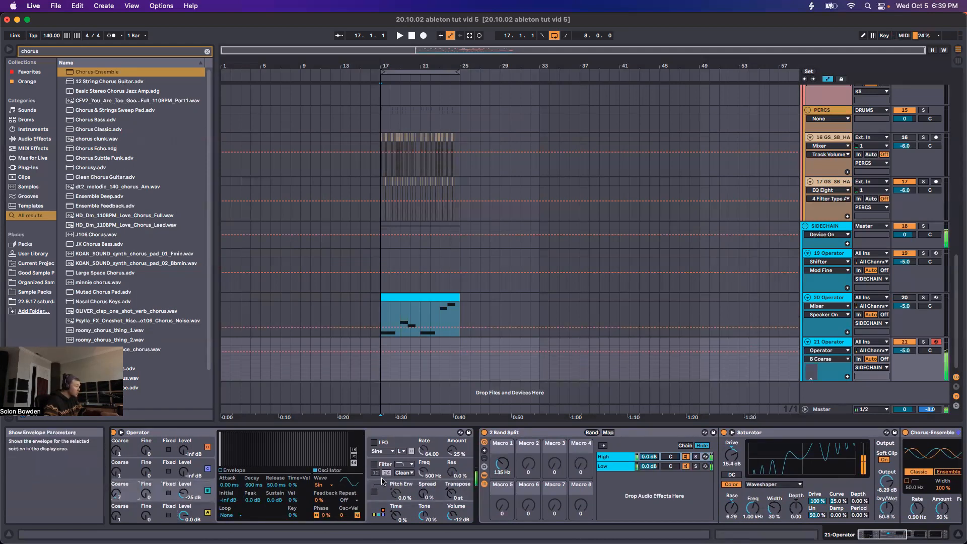
- Set Operator's Glide Time to 89.1 ms and enable the pitch envelope with an amount of -65 %
drag(884, 535, 903, 535)
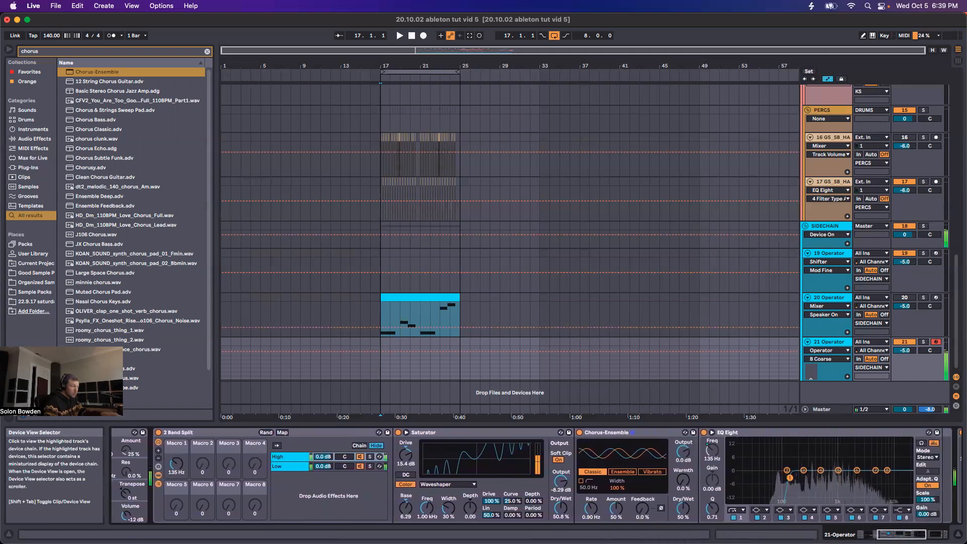
drag(903, 535, 884, 534)
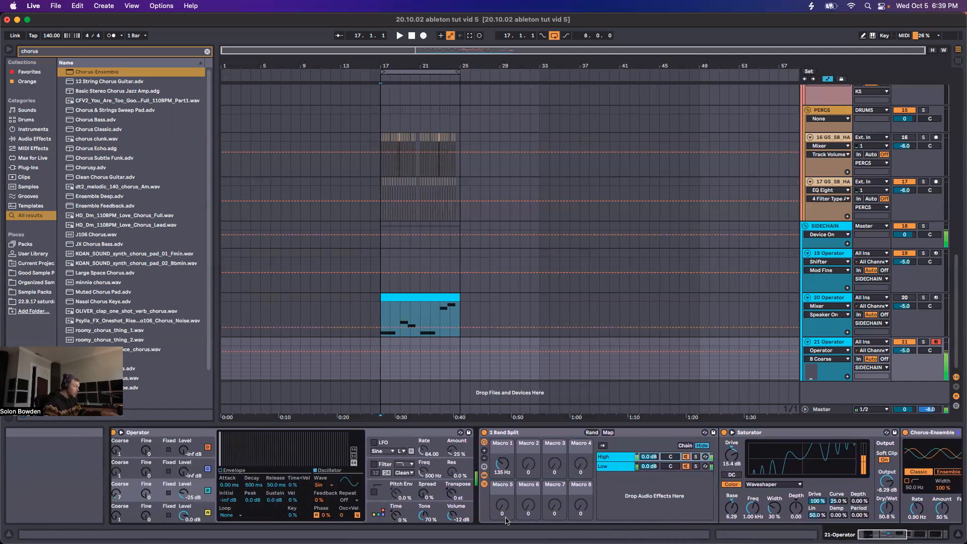
drag(356, 515, 357, 504)
click(374, 491)
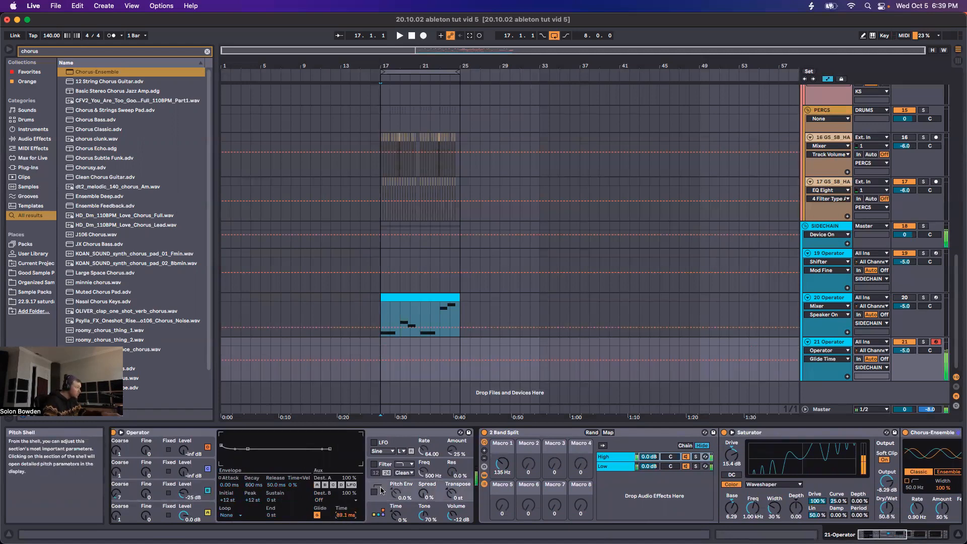
drag(398, 495, 398, 478)
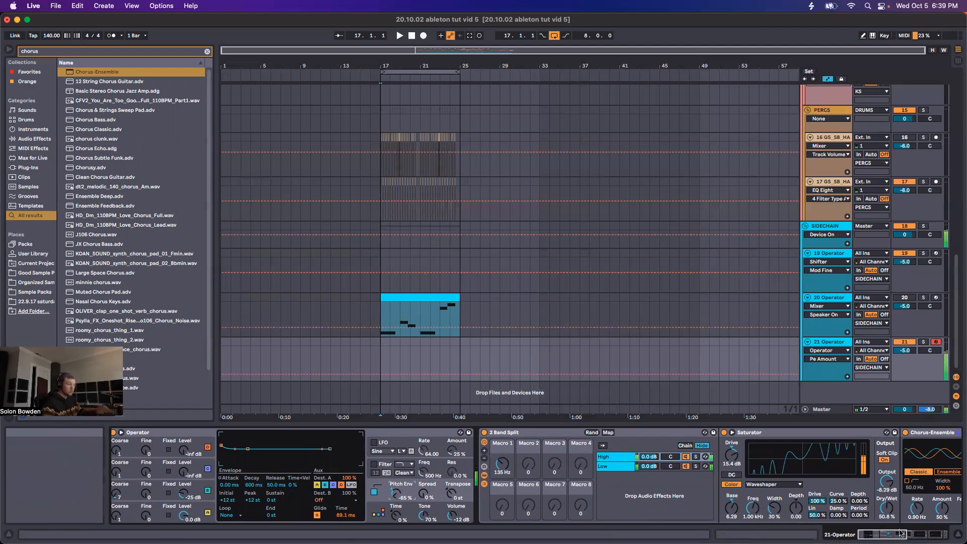
- Enable Operator's filter with Freq at 142 Hz, and set its filter envelope to 30.0 ms Attack and 100 % Envelope amount
click(373, 464)
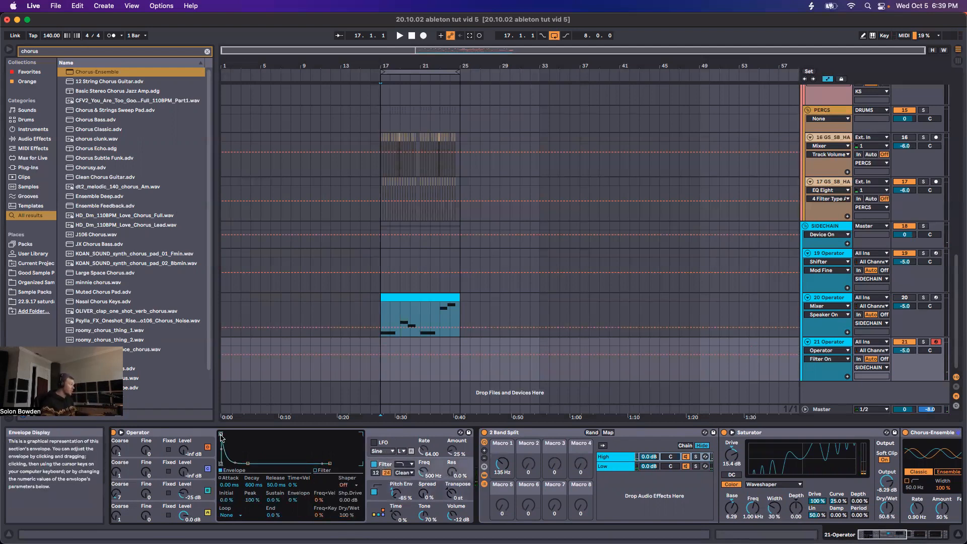
drag(234, 434, 241, 435)
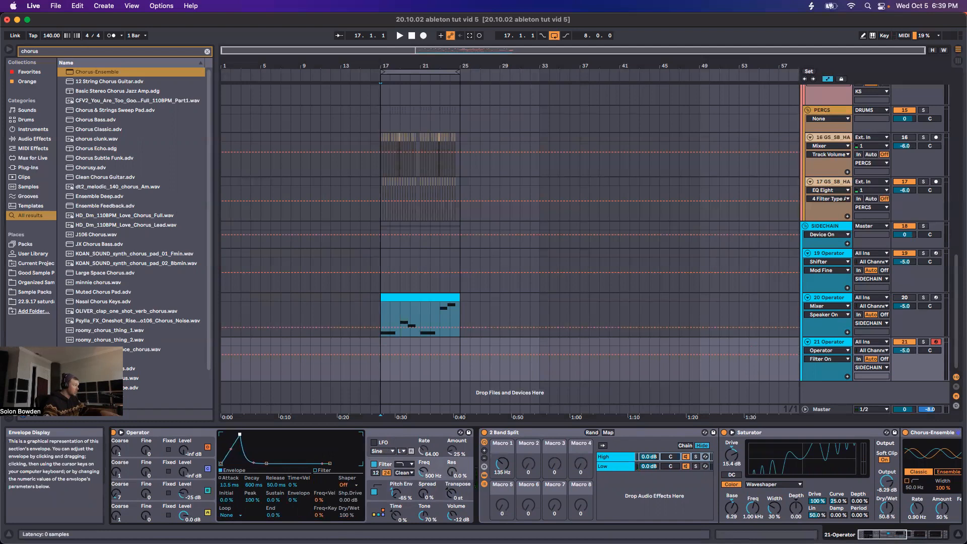
click(235, 447)
drag(240, 434, 232, 462)
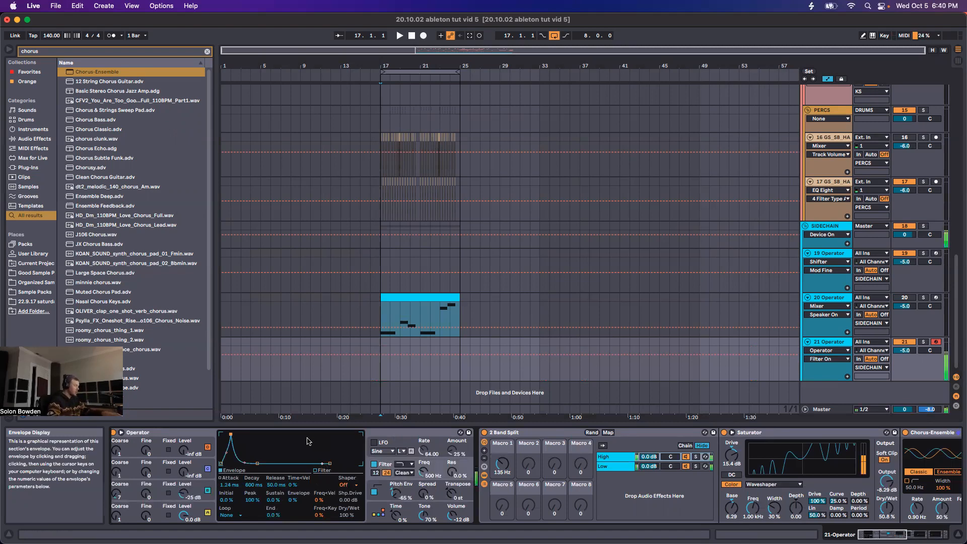
drag(423, 472, 423, 477)
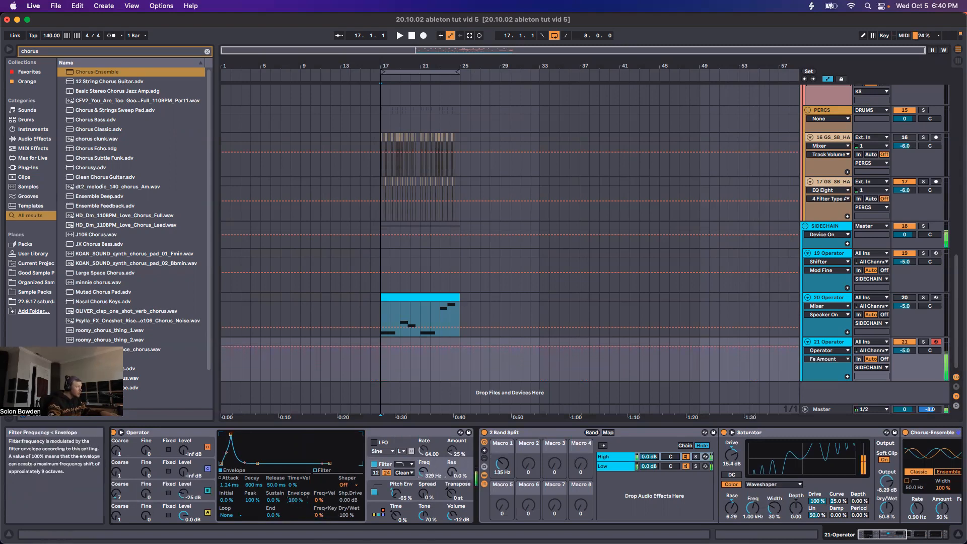
drag(230, 434, 243, 434)
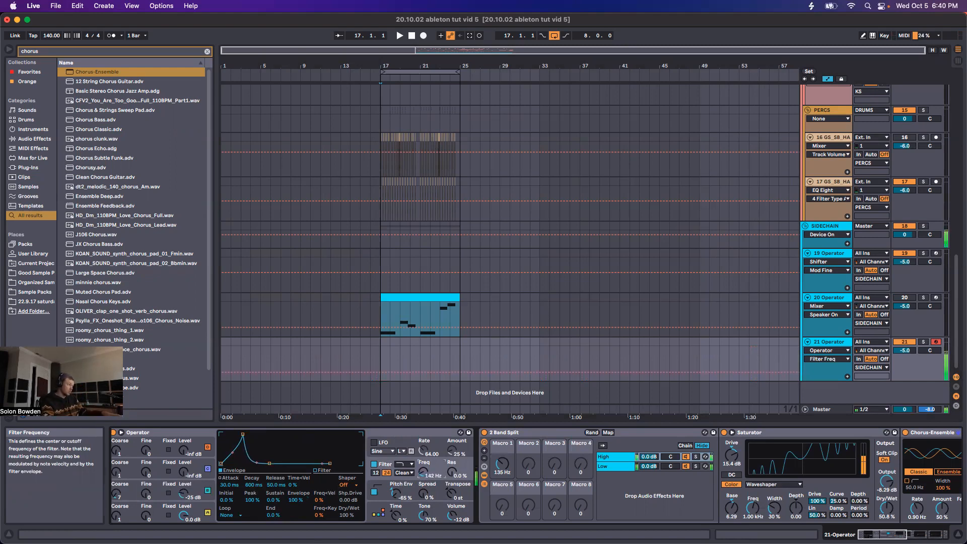
- Enable Operator's LFO with Rate 83.66 and Amount 10 %, set the filter Res to 36 %, and switch the filter off
click(447, 471)
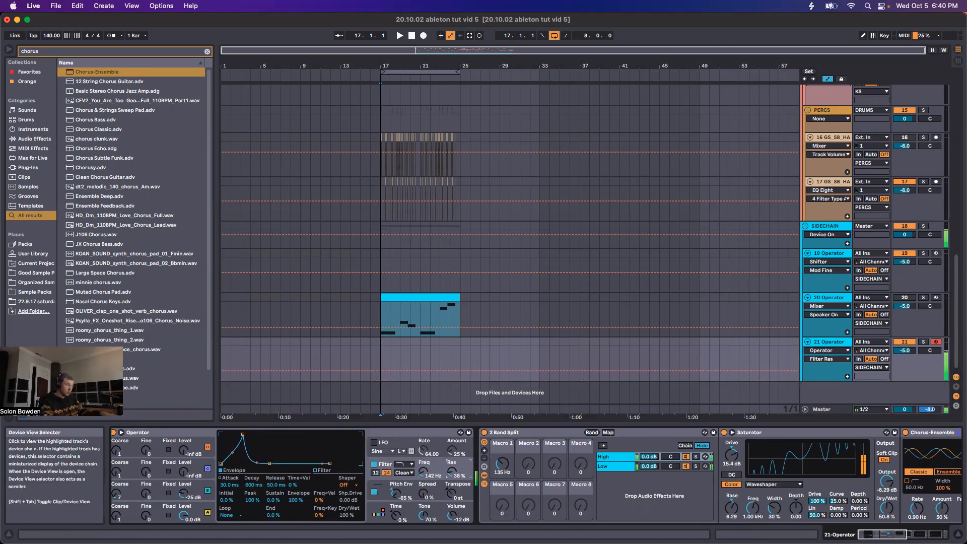
scroll(340, 441, right, 3)
click(340, 441)
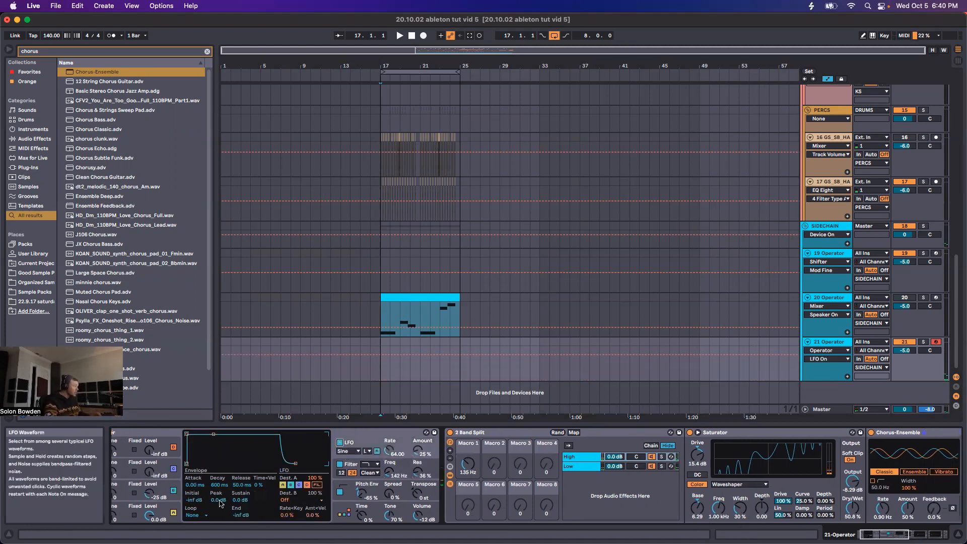
click(282, 485)
drag(417, 451, 418, 453)
drag(389, 451, 418, 453)
click(341, 464)
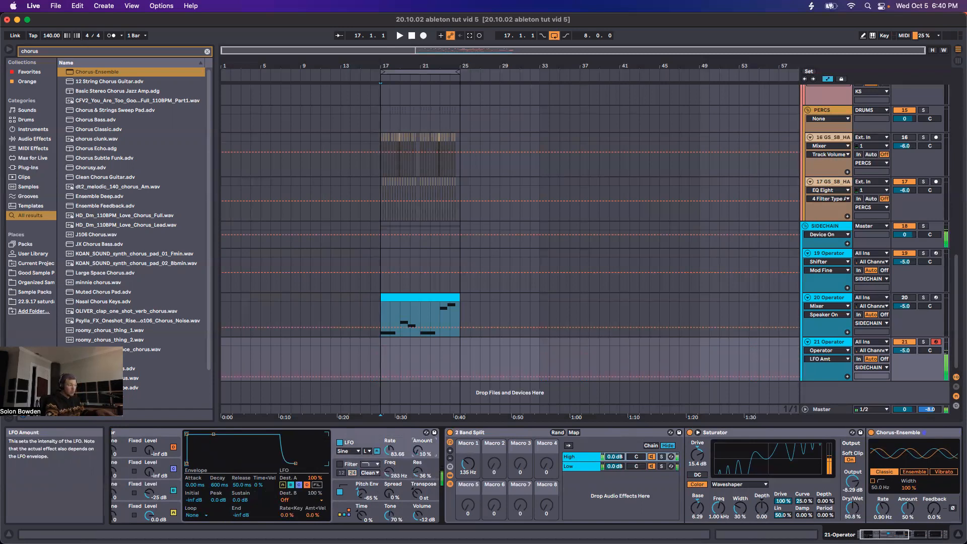
- Insert an Overdrive between Saturator and Chorus-Ensemble, with its bandpass at 3.83 kHz and a bandwidth of 0.50
scroll(417, 478, right, 5)
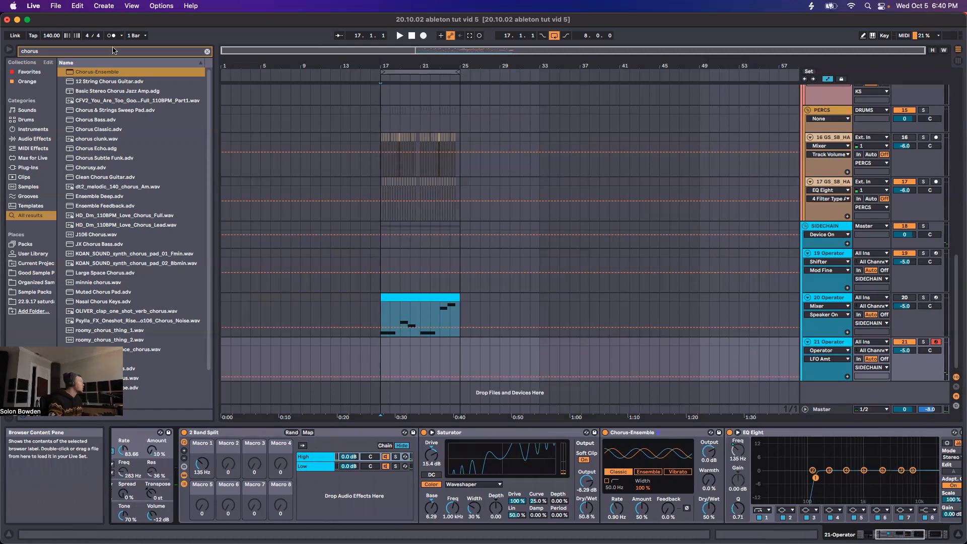
key(super+f)
key(BackSpace)
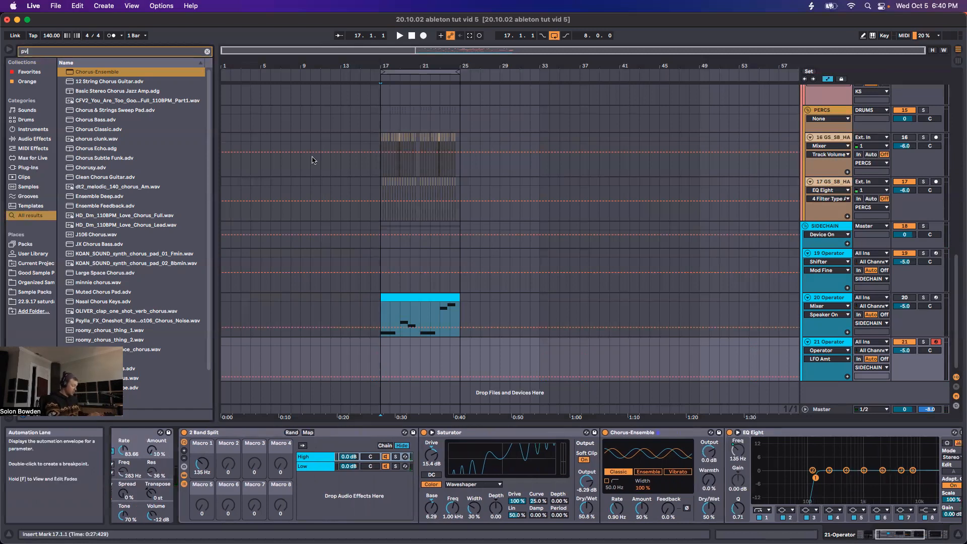
text(overdrive)
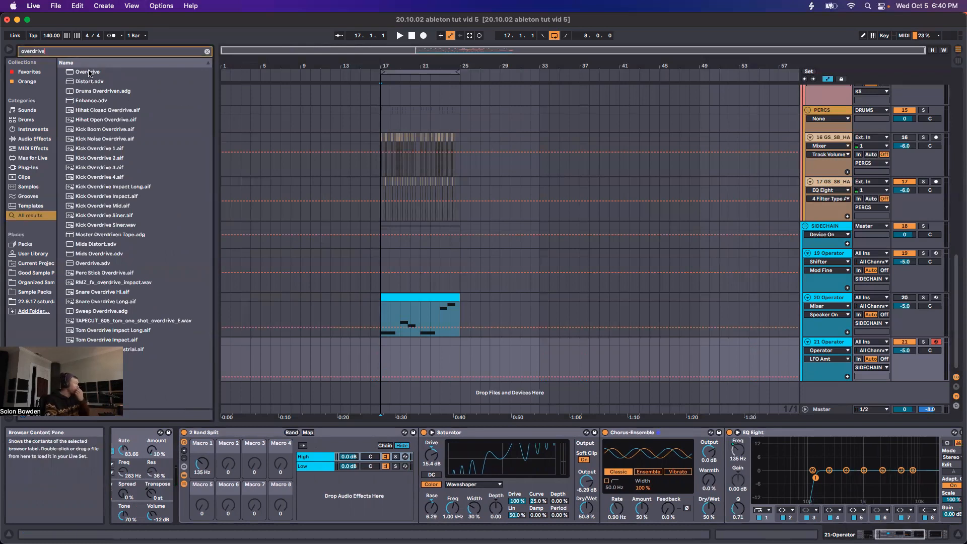
mouse_move(89, 73)
mouse_down()
mouse_move(622, 377)
mouse_move(952, 478)
mouse_move(336, 485)
mouse_move(514, 481)
mouse_up()
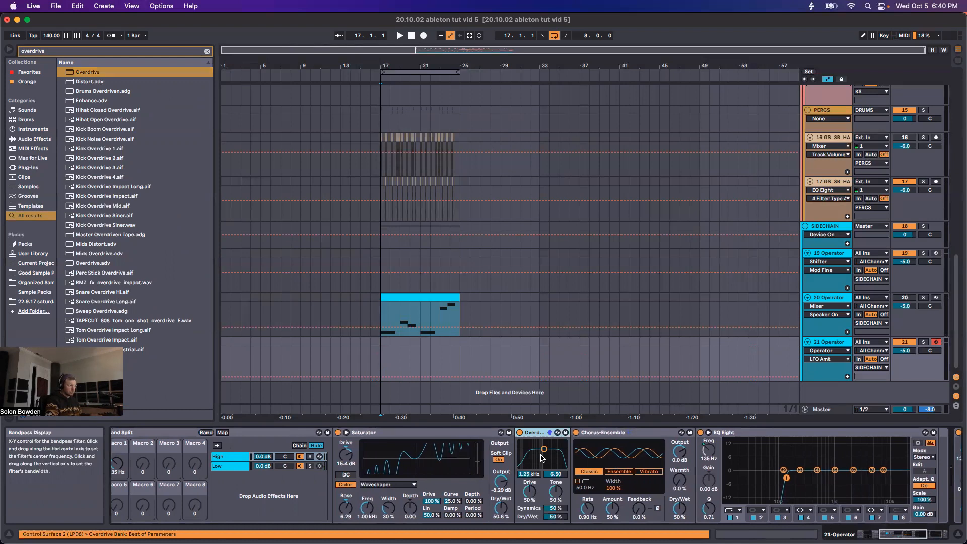
mouse_move(544, 449)
mouse_down()
mouse_move(540, 464)
mouse_move(549, 466)
mouse_move(536, 466)
mouse_move(553, 466)
mouse_up()
- Switch off Operator's pitch envelope and LFO
click(867, 534)
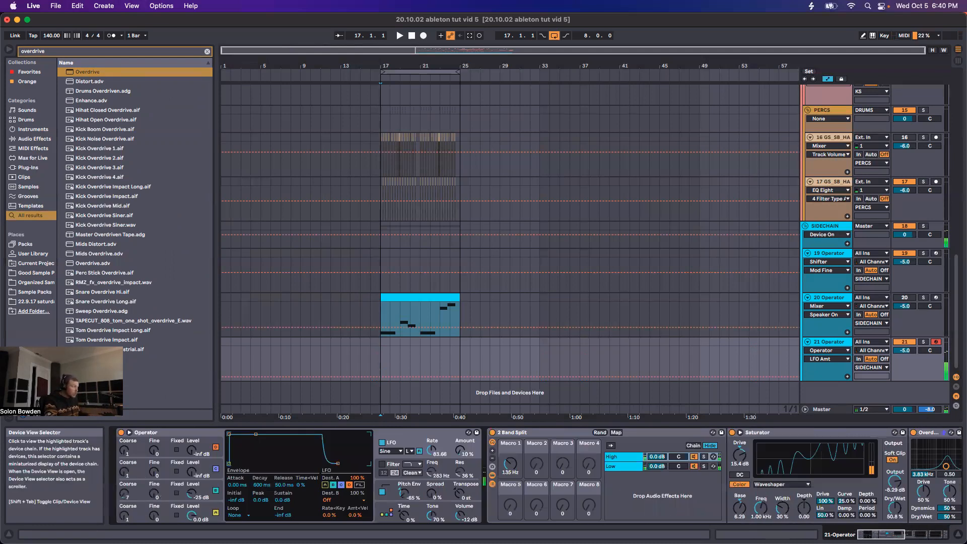
click(381, 492)
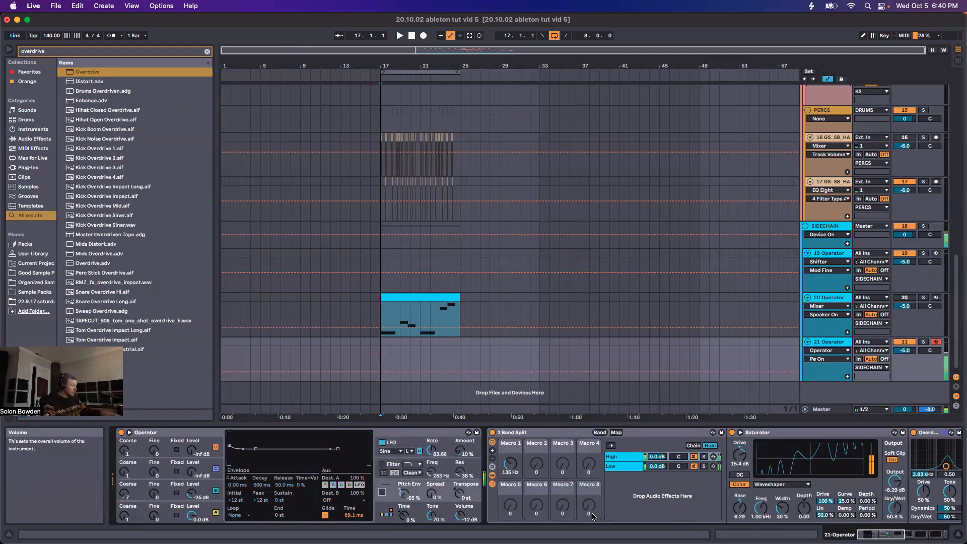
drag(882, 534, 900, 535)
click(230, 443)
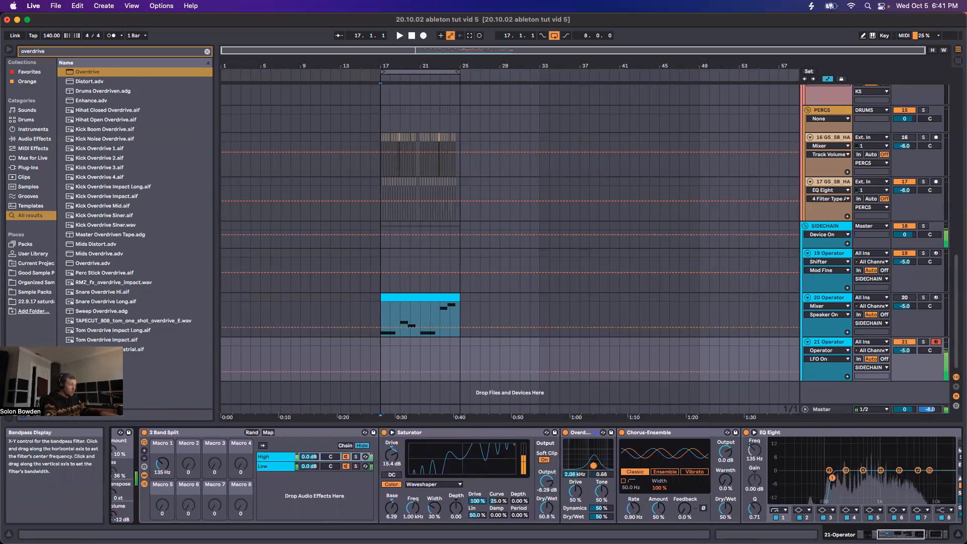
- Set Overdrive's bandpass to 597 Hz with a bandwidth of 1.21, and Saturator's Drive to 12.0 dB
drag(597, 466, 584, 463)
drag(392, 455, 391, 460)
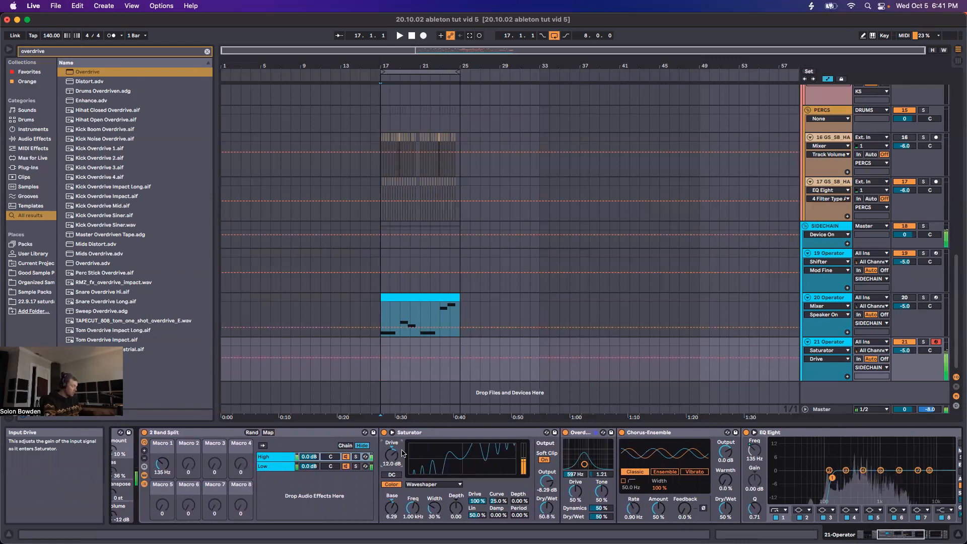
- Insert the OTT preset between Chorus-Ensemble and EQ Eight and set its Amount to 53 %
key(super+f)
text(ott)
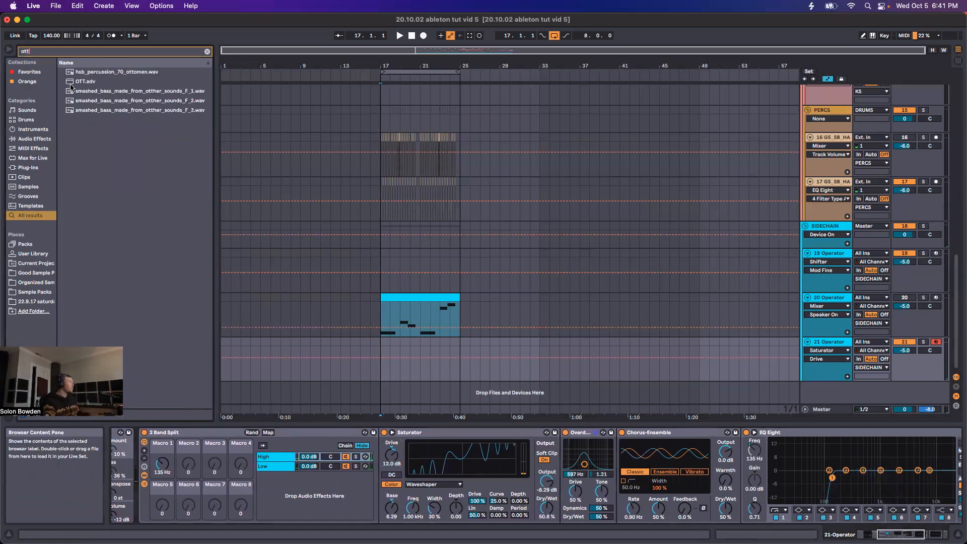
click(78, 82)
drag(740, 475, 739, 476)
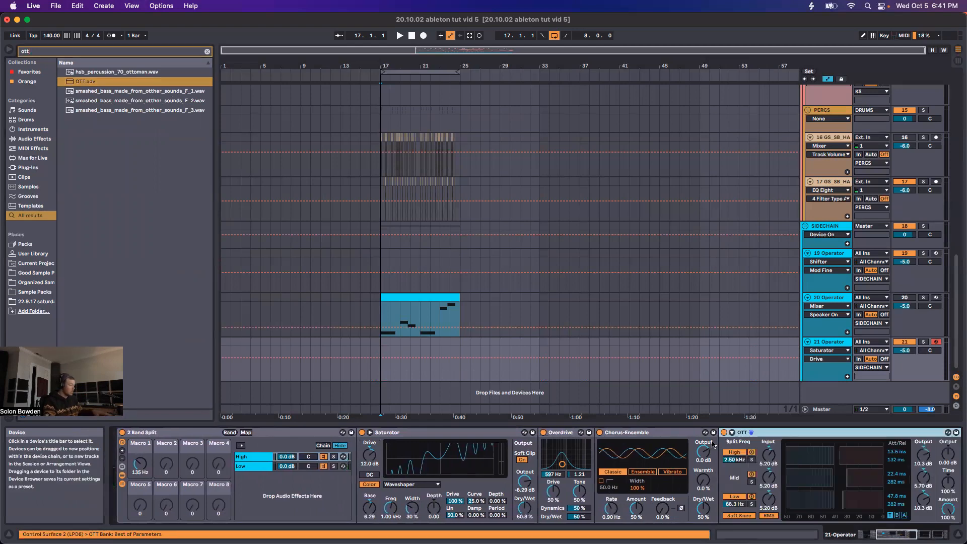
drag(948, 508, 877, 535)
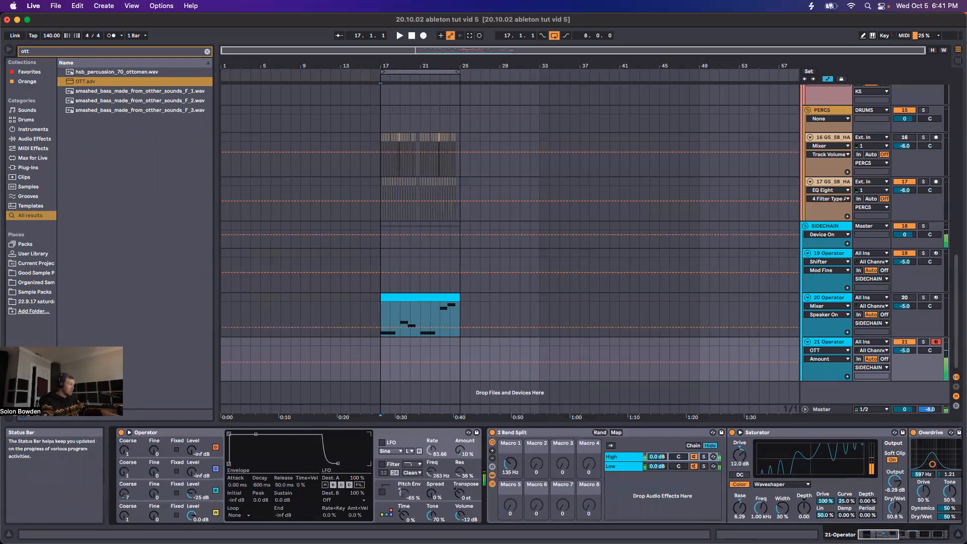
- Set oscillator B's Level to -inf dB and oscillator A's envelope Attack to 15.5 ms in Operator
click(154, 512)
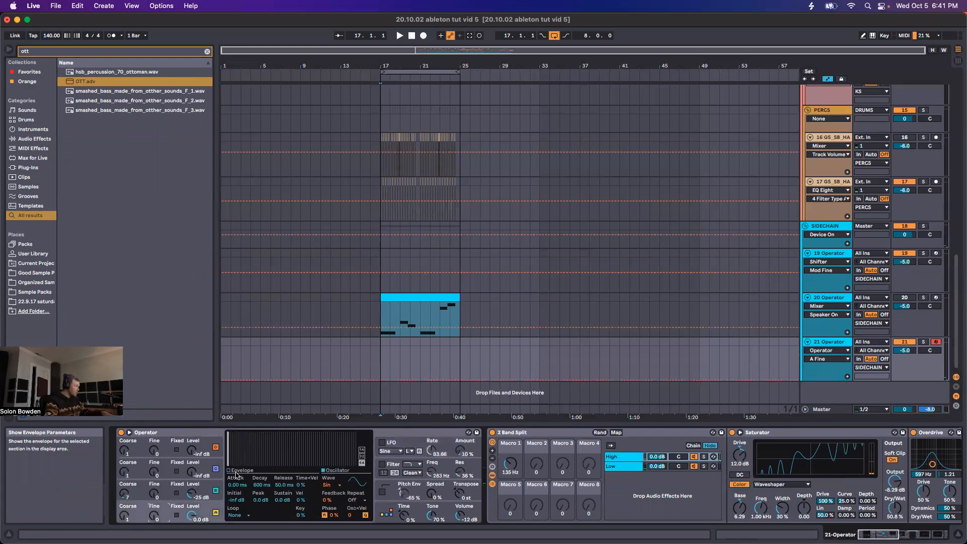
click(229, 470)
drag(235, 433, 246, 434)
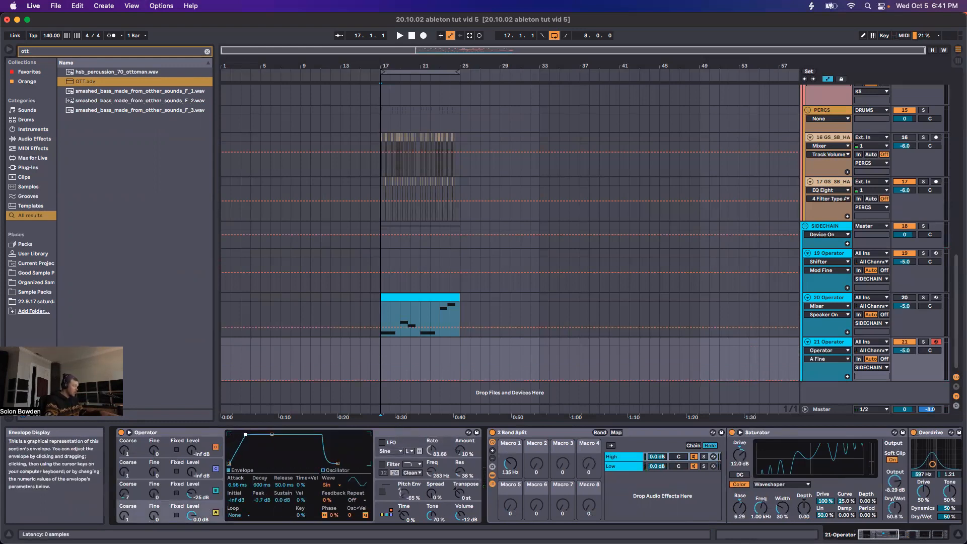
drag(187, 497, 187, 519)
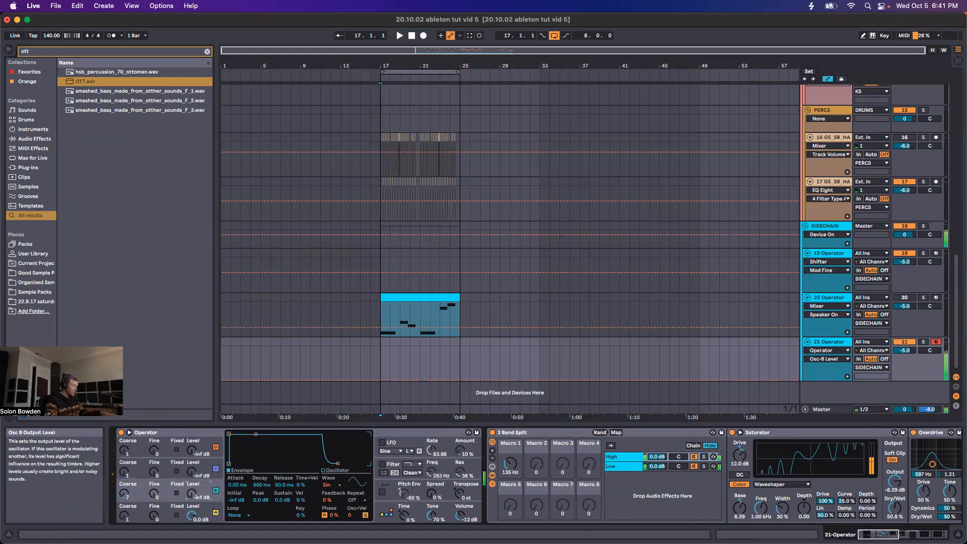
drag(229, 434, 248, 434)
click(199, 517)
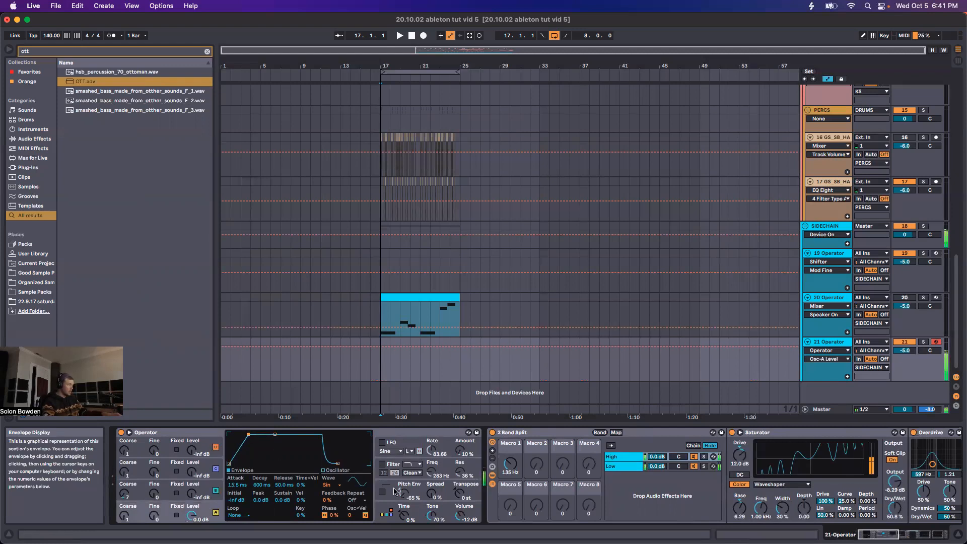
click(382, 507)
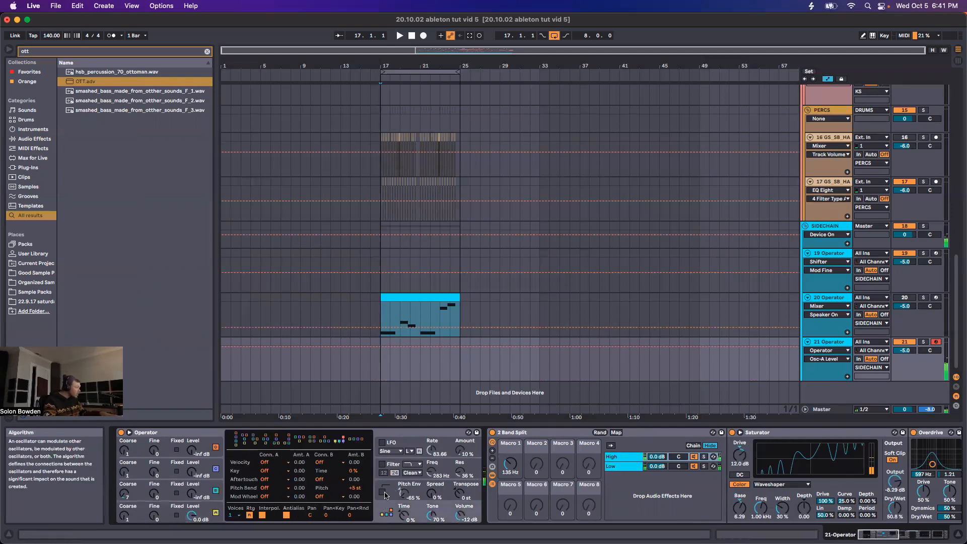
click(385, 490)
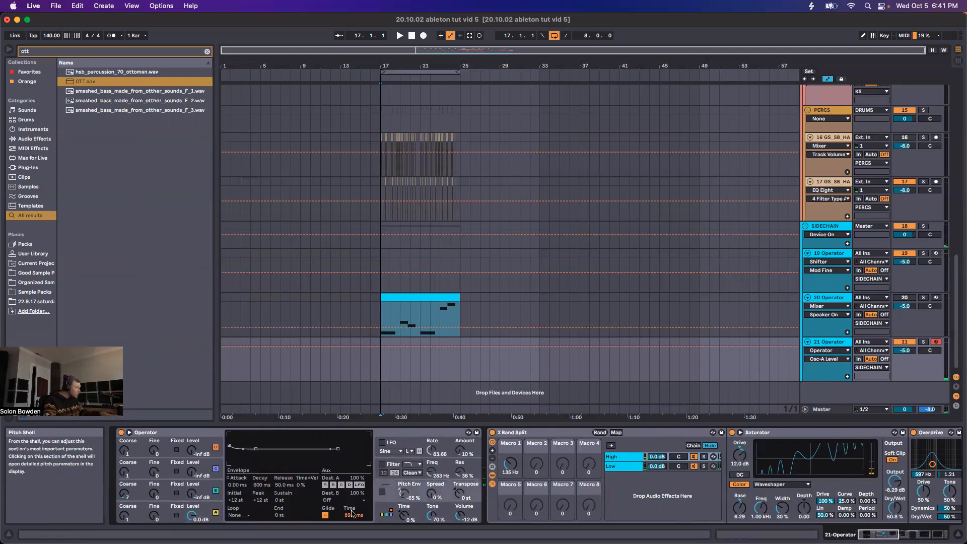
click(380, 510)
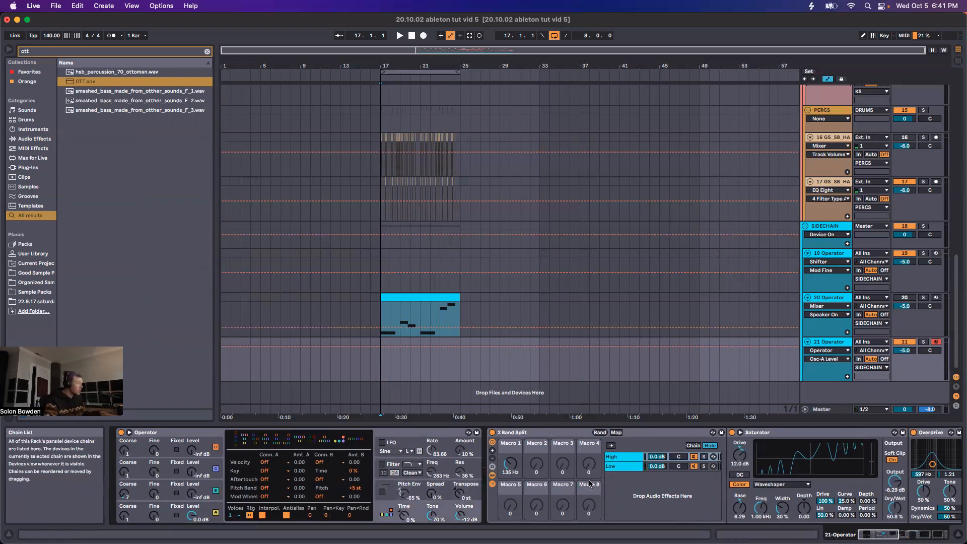
- Set Overdrive's Dry/Wet to 44 % and its bandpass to 1.46 kHz with a bandwidth of 3.16
drag(878, 534, 903, 534)
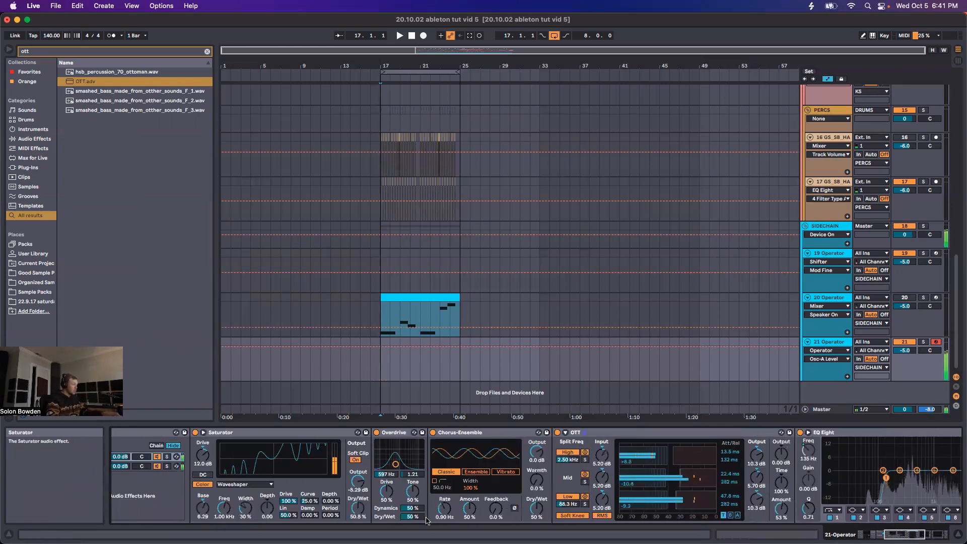
drag(415, 516, 415, 520)
mouse_move(396, 464)
mouse_down()
mouse_move(407, 457)
mouse_move(413, 465)
mouse_move(402, 459)
mouse_up()
- Set Saturator's Drive to 15.4 dB, Output to -14.3 dB and color Base to -4.00
drag(202, 454, 202, 452)
drag(358, 481, 357, 488)
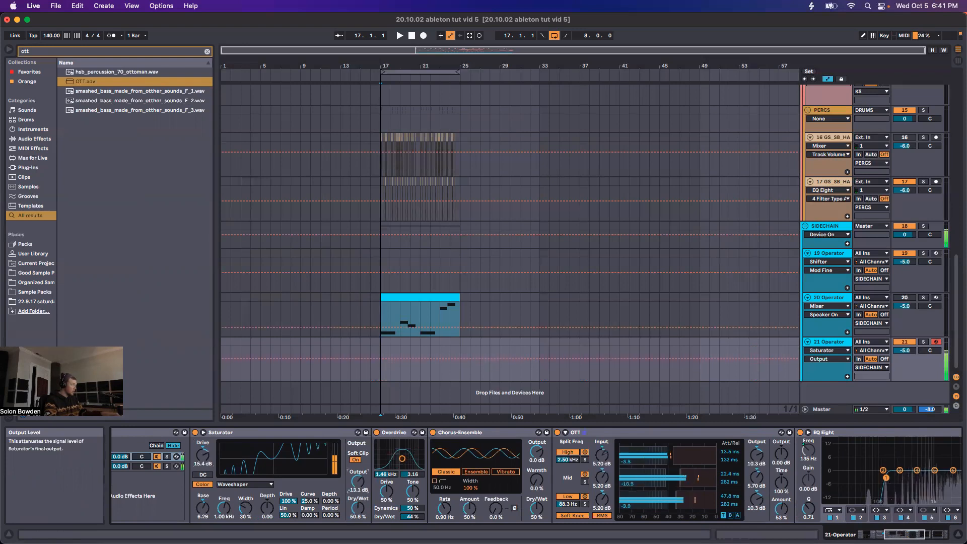
drag(202, 507, 203, 525)
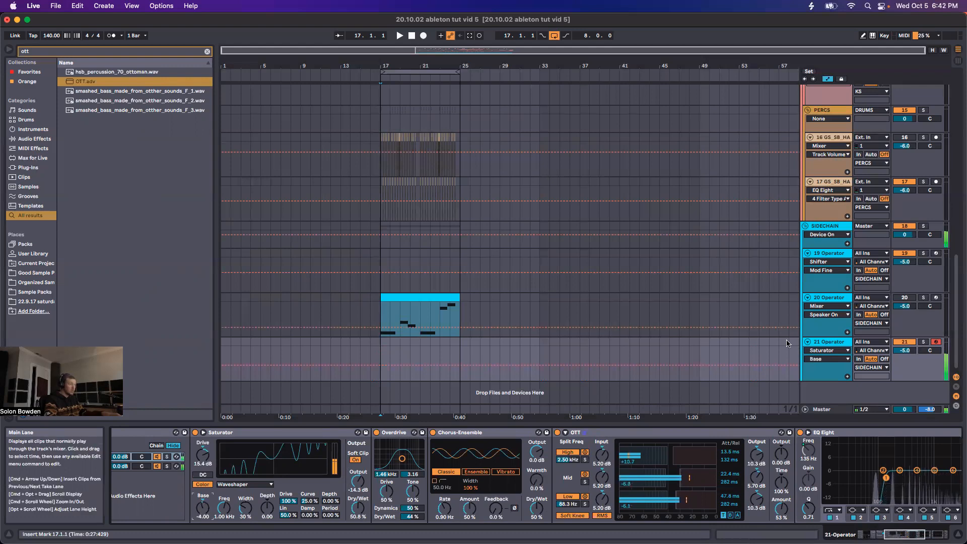
- Deactivate the 2 Band Split rack and lengthen Operator's Glide Time
drag(895, 534, 875, 534)
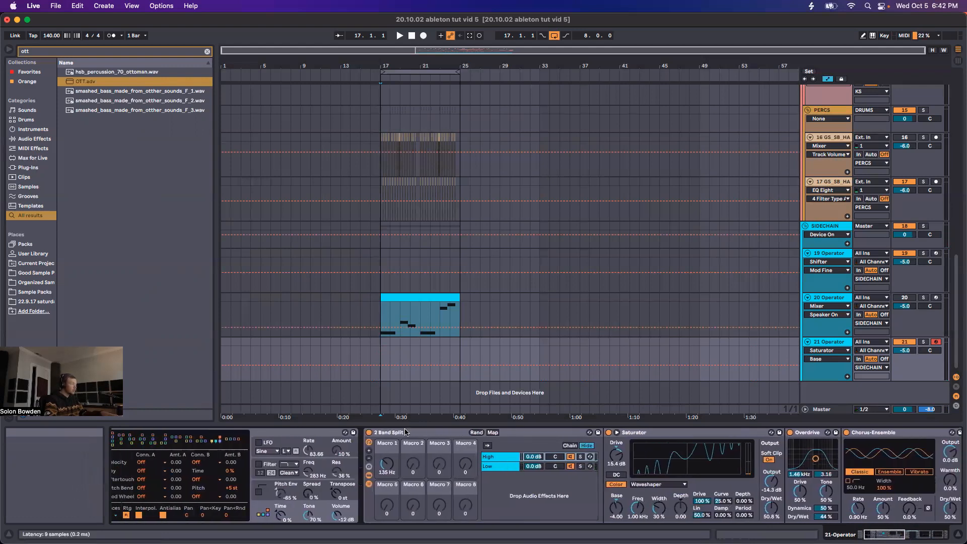
click(369, 432)
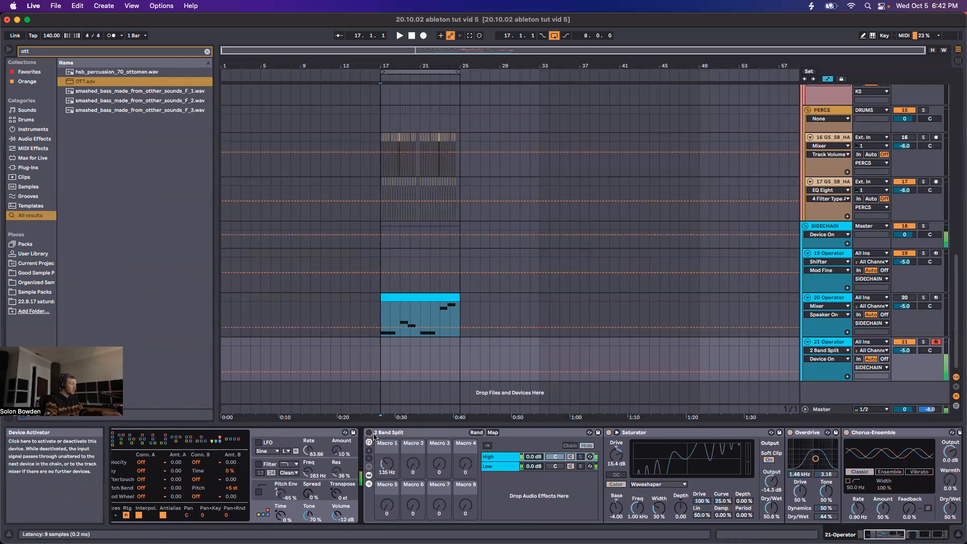
drag(885, 534, 878, 534)
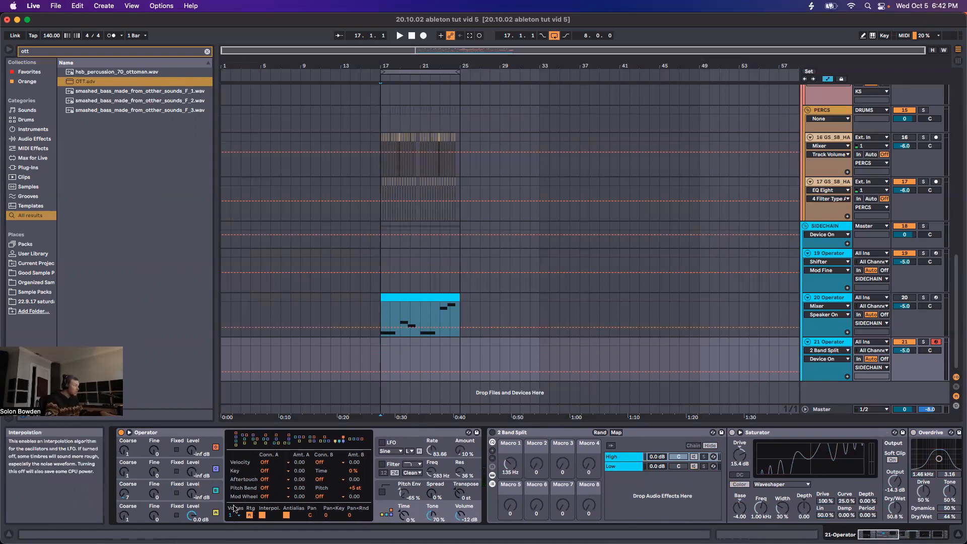
click(387, 500)
drag(354, 515, 354, 498)
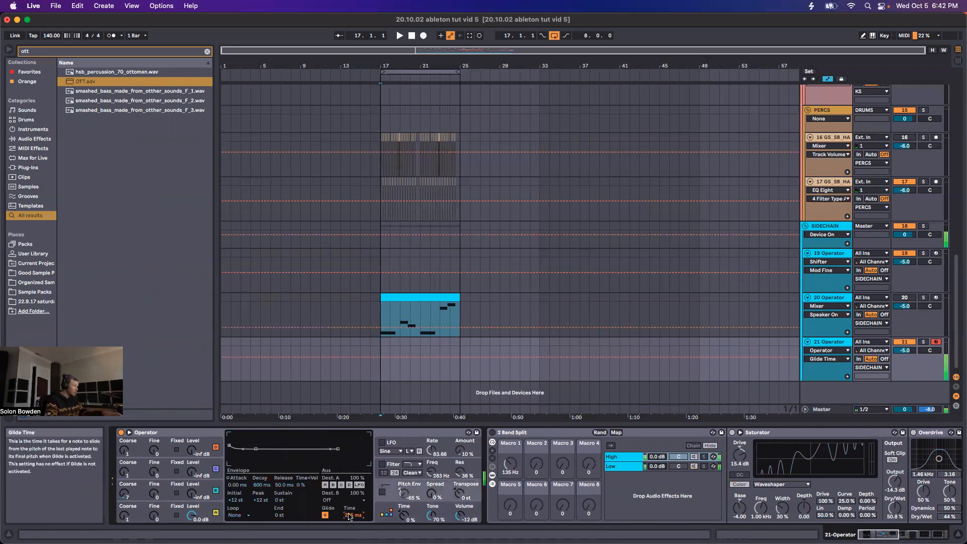
click(387, 512)
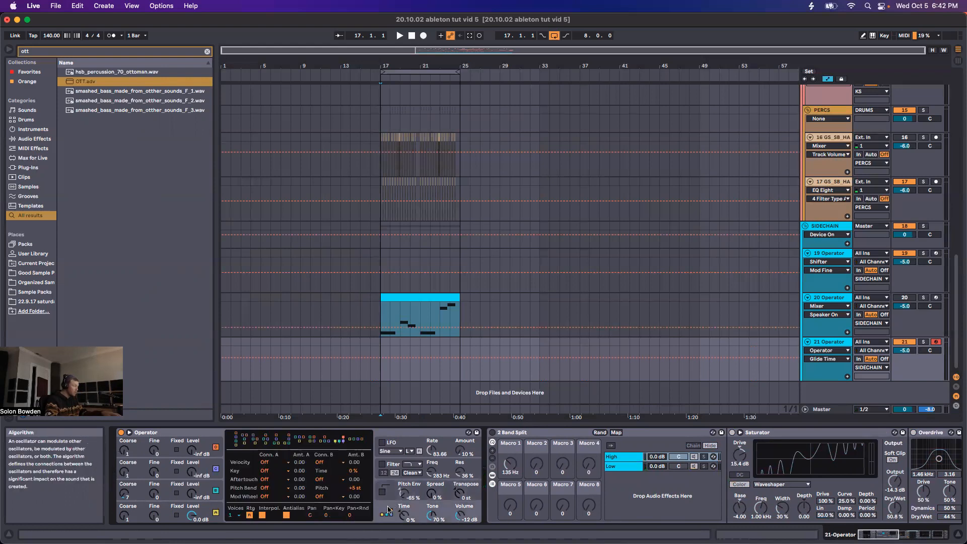
click(234, 515)
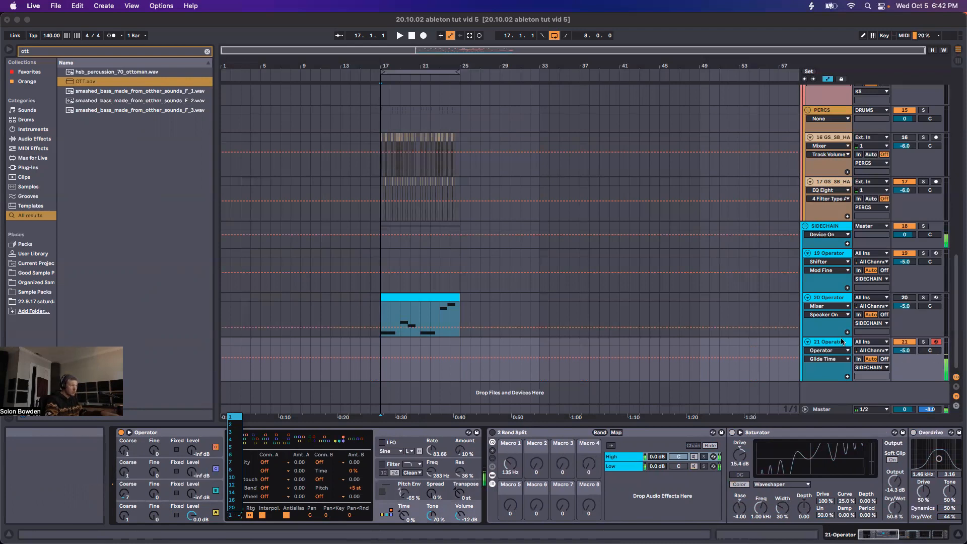
click(828, 345)
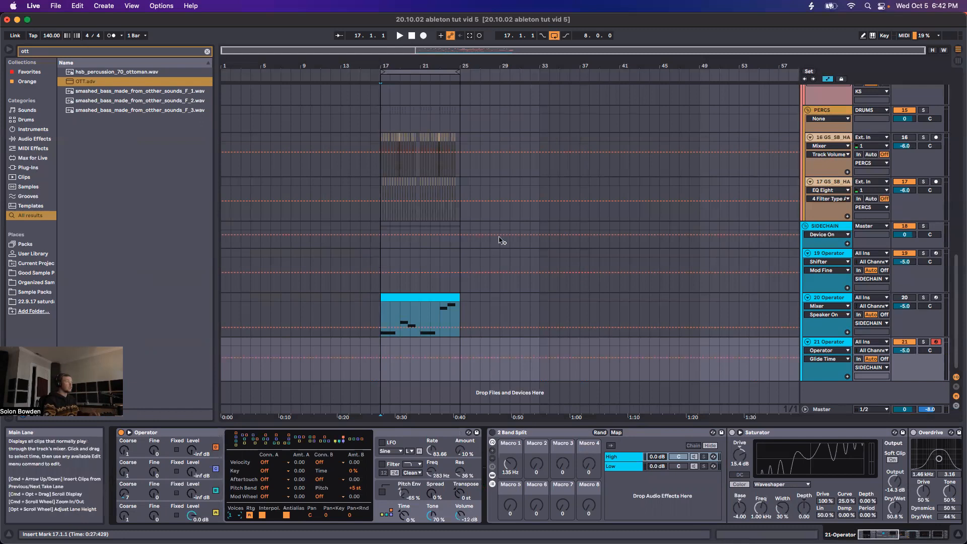
- Add a new MIDI track with Operator below 21 Operator and set its Operator to 1 voice
click(400, 348)
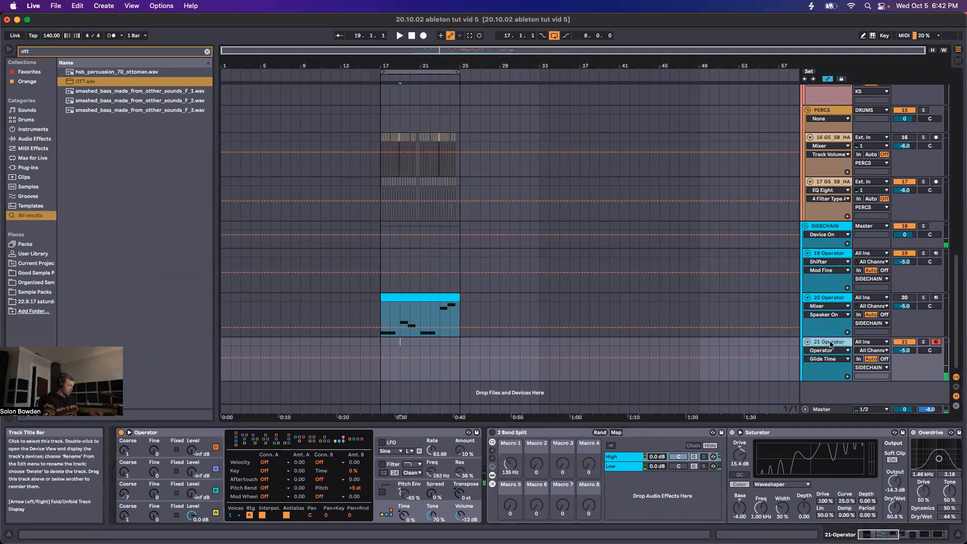
key(super+shift+t)
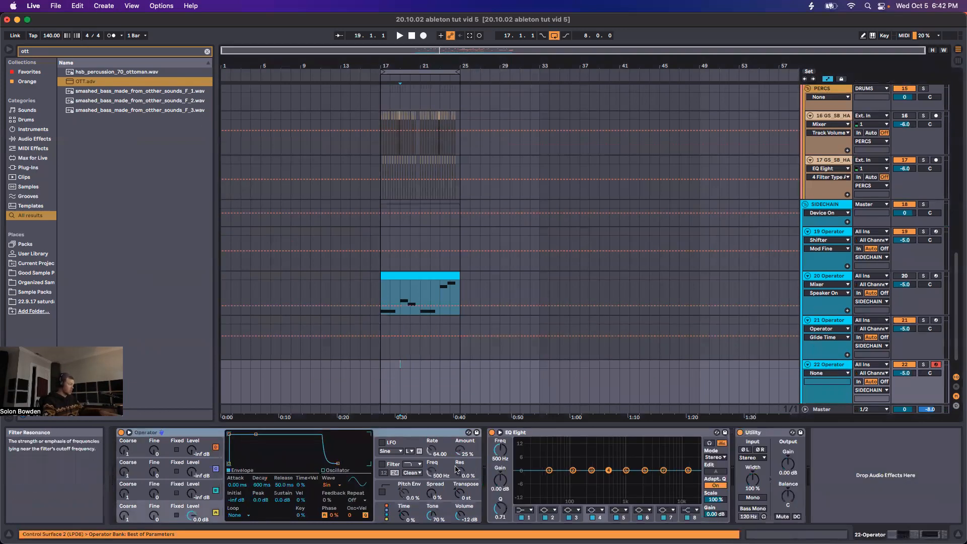
click(381, 511)
click(233, 514)
click(236, 418)
- Enable Glide in the new track's Operator with a Glide Time of 69.2 ms
click(392, 500)
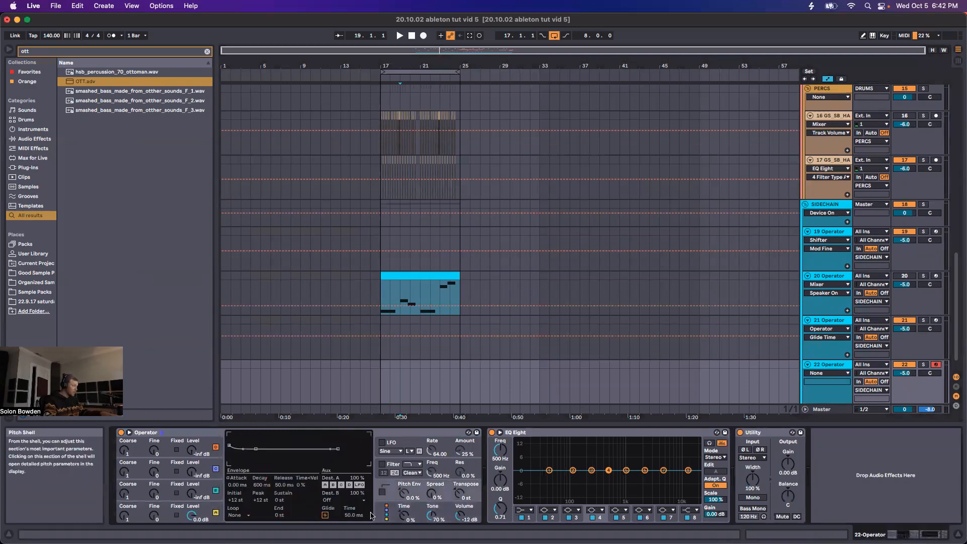
click(325, 515)
click(353, 515)
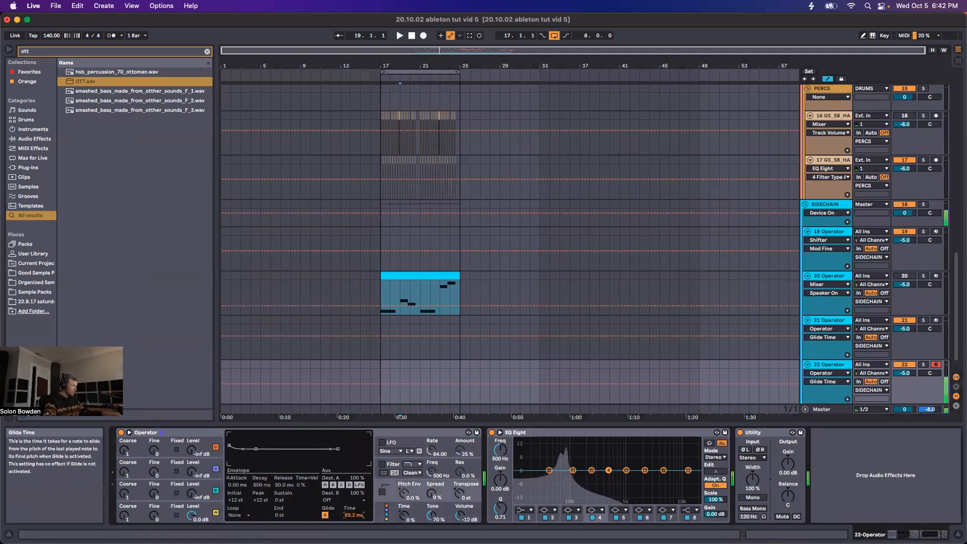
- Try the pitch envelope on 22 Operator and bring up oscillator A's envelope
drag(355, 518, 356, 517)
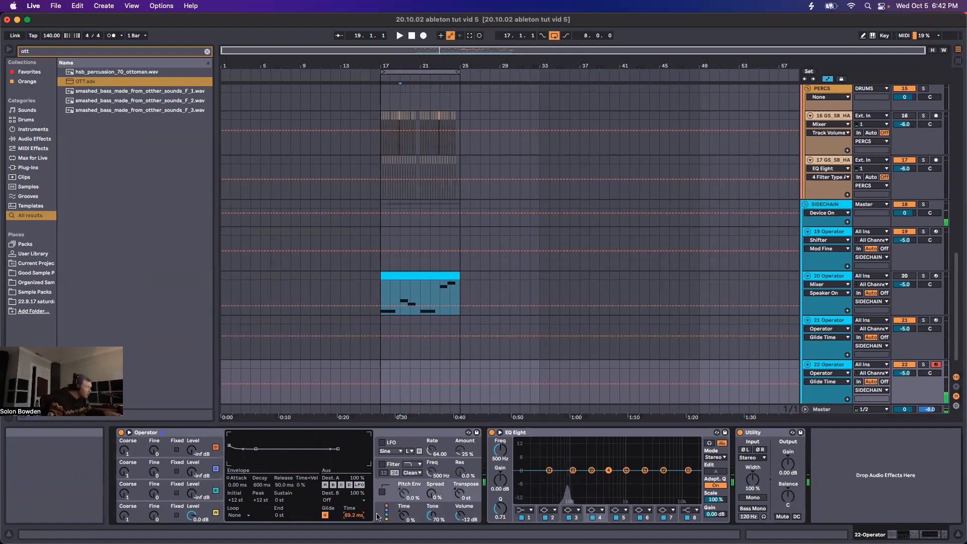
click(382, 492)
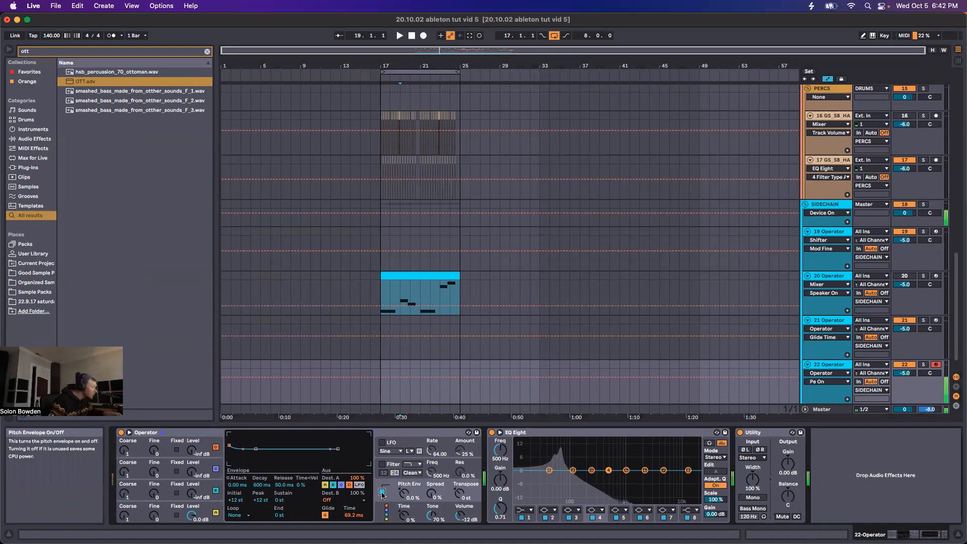
click(382, 493)
click(203, 515)
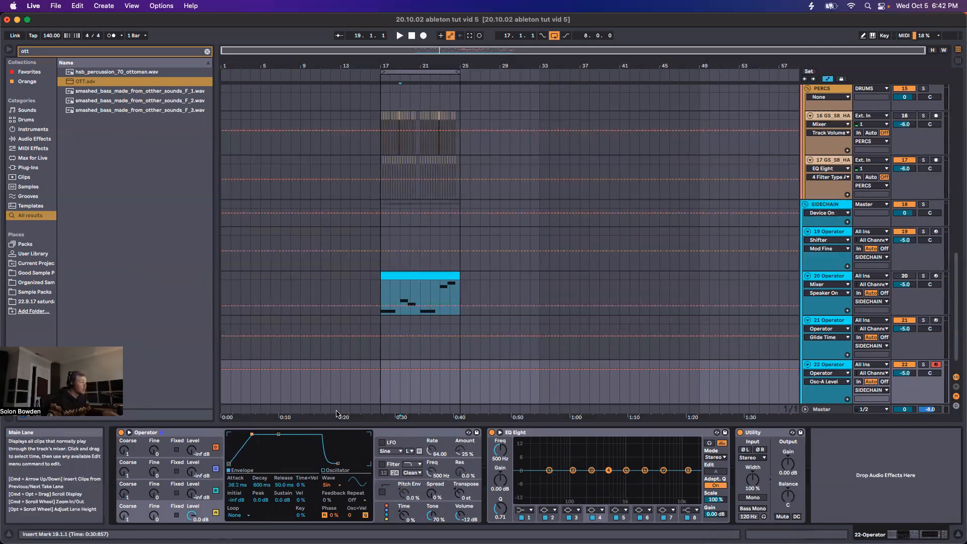
- Arm 19 Operator and review the device chains of the other bass layers for comparison
click(831, 366)
click(832, 321)
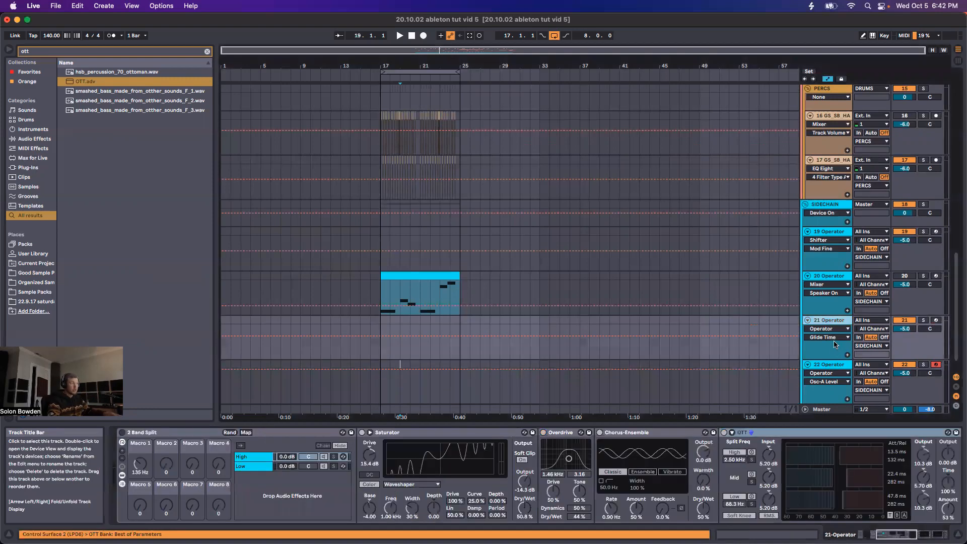
click(831, 276)
click(833, 232)
click(936, 231)
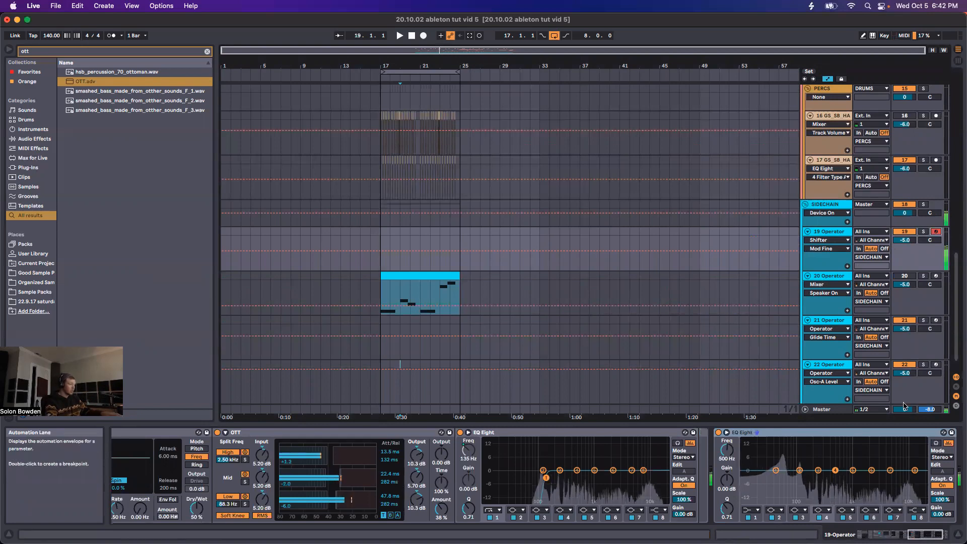
drag(926, 534, 913, 535)
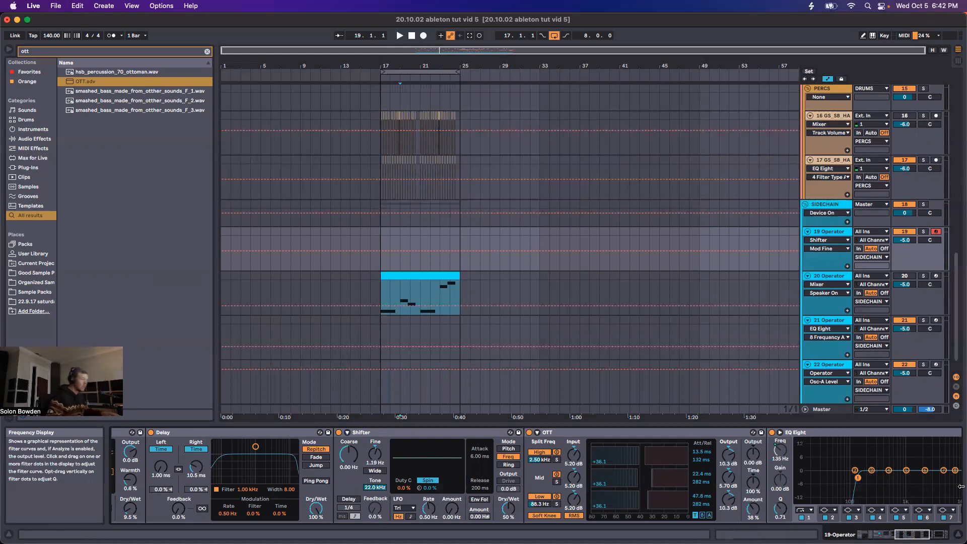
- Arm 21 Operator and reactivate its 2 Band Split rack along with the effects that follow it
scroll(790, 309, down, 1)
click(937, 297)
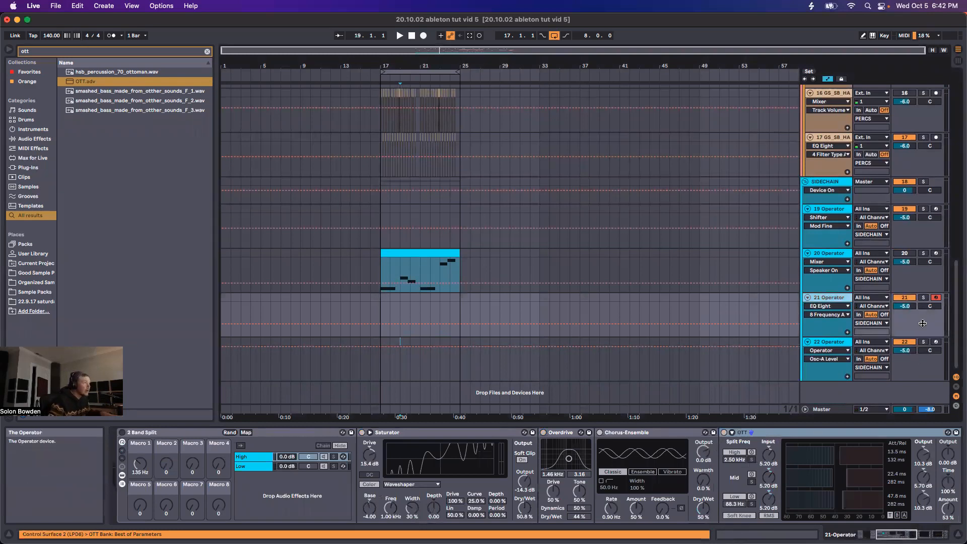
drag(899, 534, 880, 534)
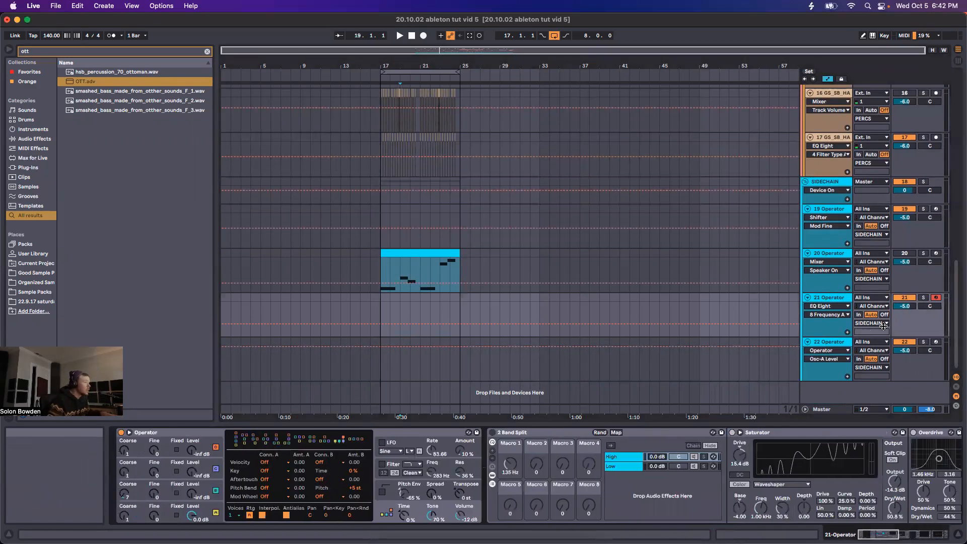
click(493, 433)
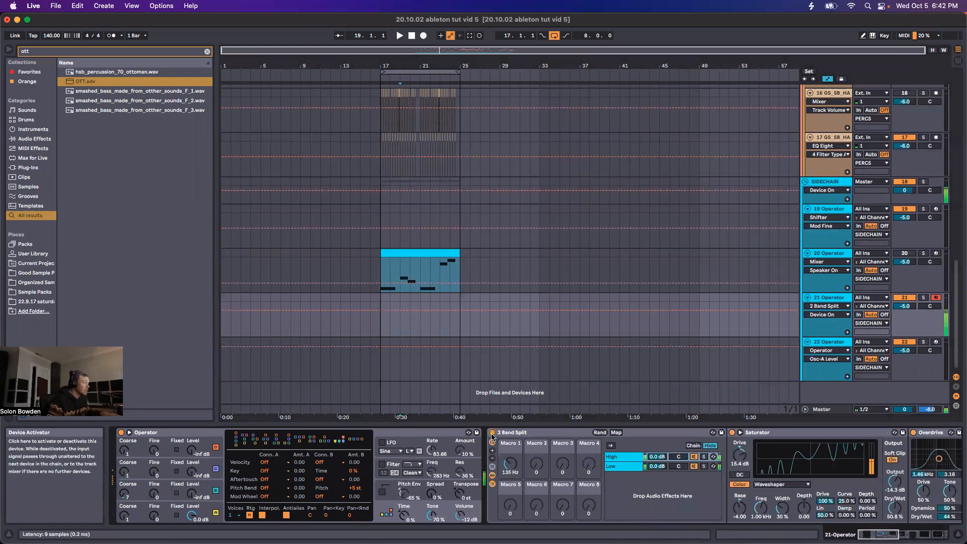
- Set the frequency of filter 8 to 12.8 kHz in the last EQ Eight on 21 Operator
scroll(453, 482, right, 3)
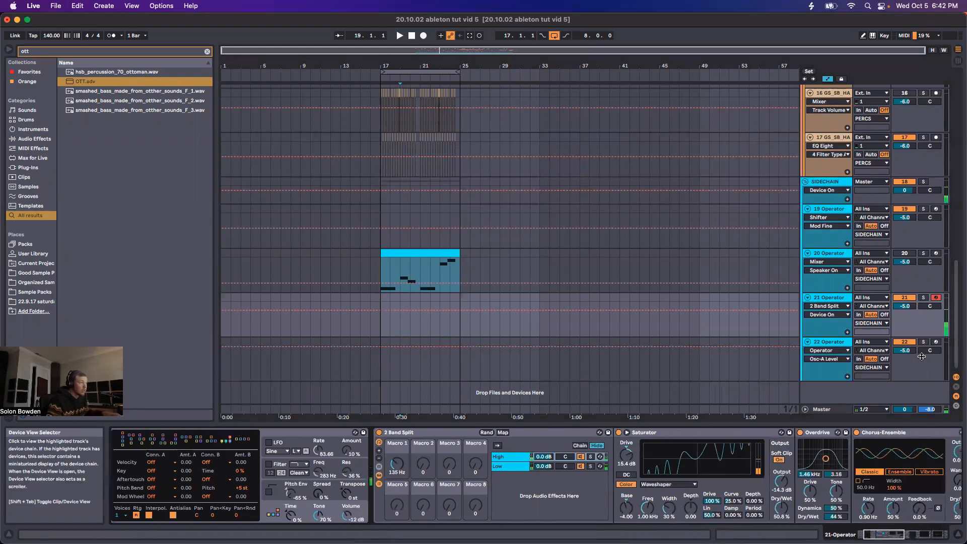
drag(885, 534, 928, 535)
drag(601, 449, 601, 402)
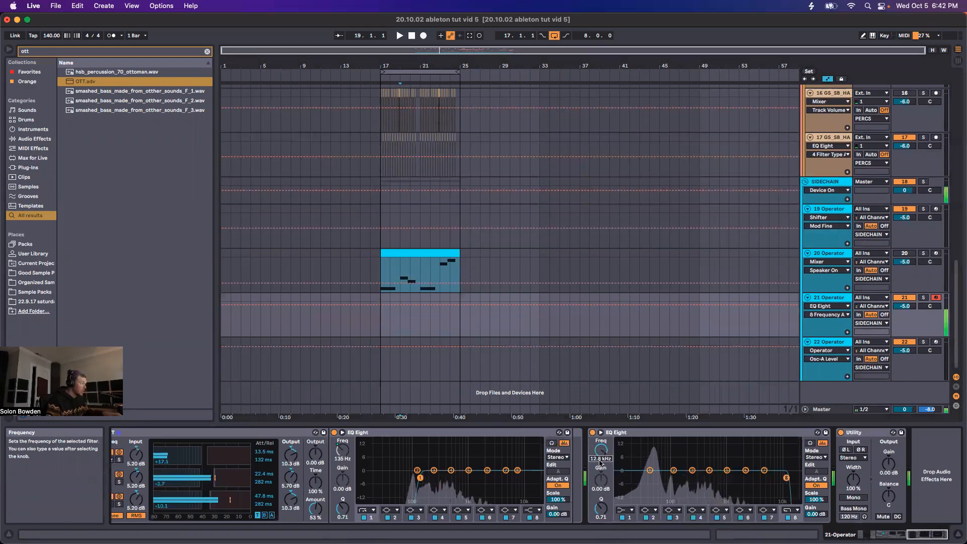
- Set the Glide Time of 21 Operator's synth to 55.0 ms
drag(920, 533, 869, 535)
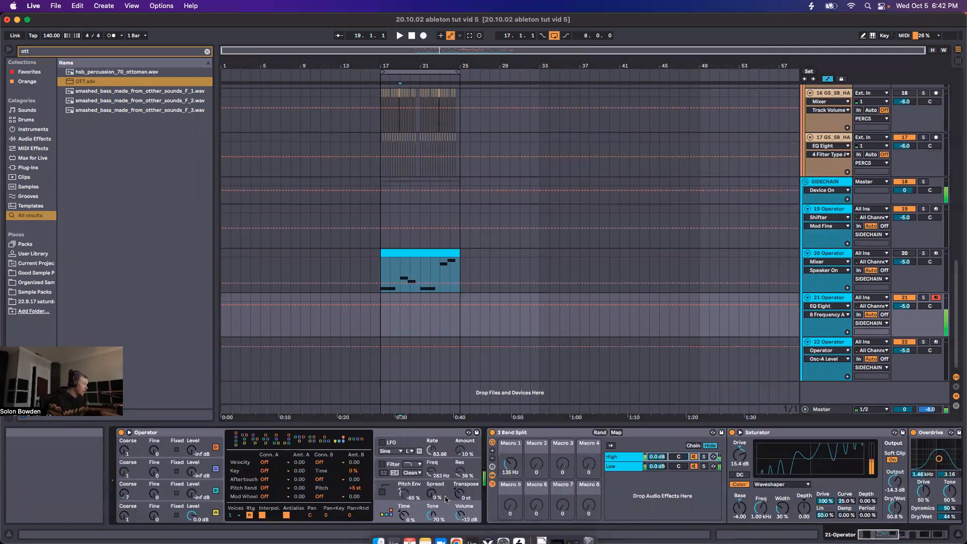
click(387, 495)
click(352, 515)
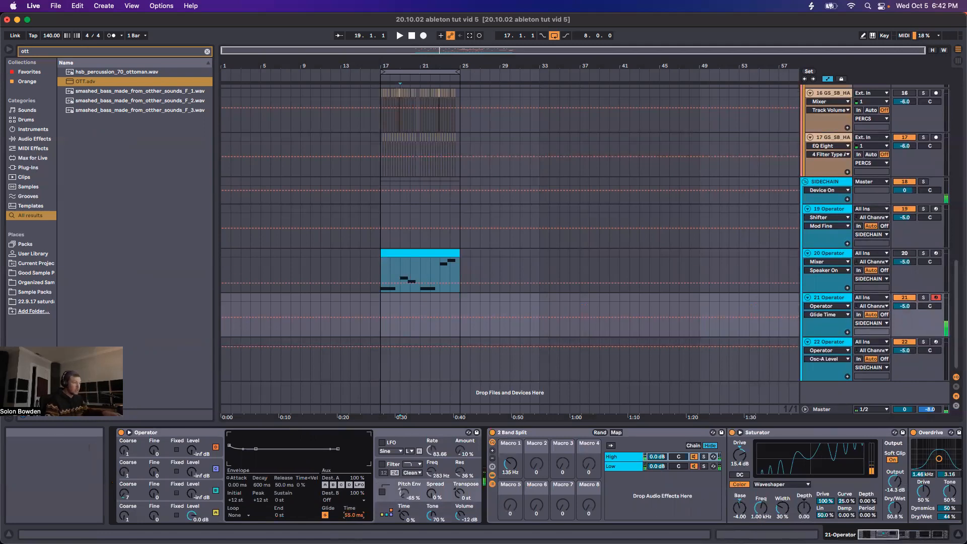
- Set Saturator's Drive to 21.7 dB and Output to -6.29 dB, and Overdrive's bandpass to 131 Hz with bandwidth 2.62
drag(878, 534, 887, 534)
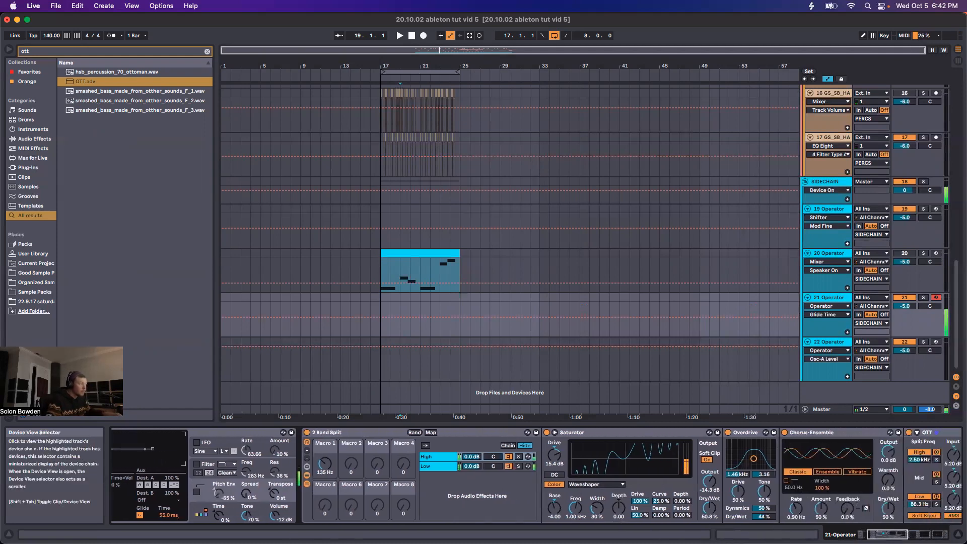
drag(554, 455, 554, 446)
drag(709, 481, 735, 458)
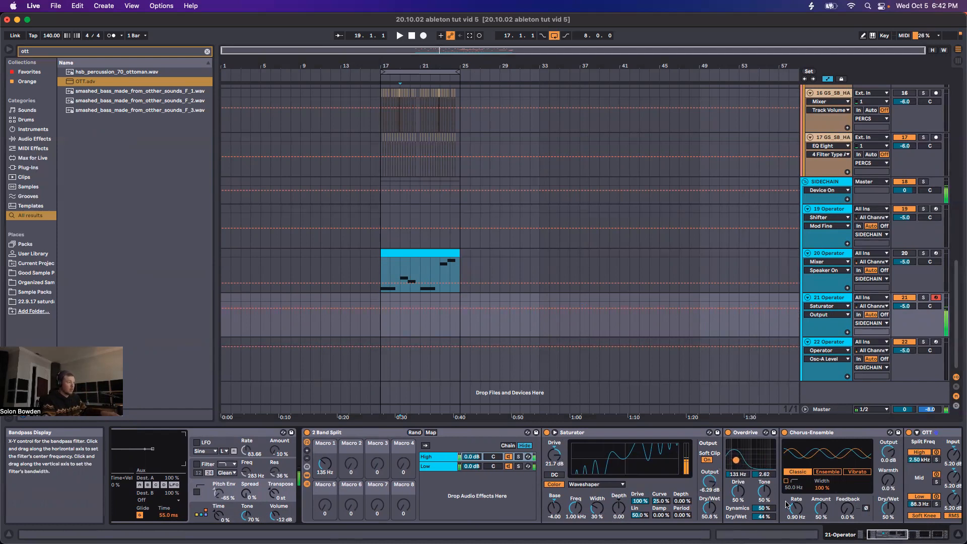
scroll(786, 504, right, 5)
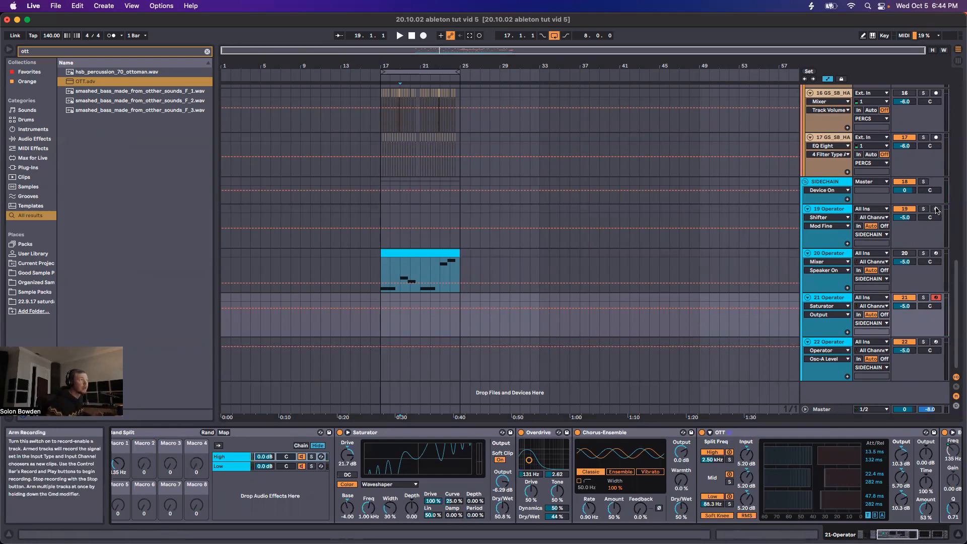
- Arm 19 Operator to review its effect chain and browse the Dynamics audio effects
click(936, 211)
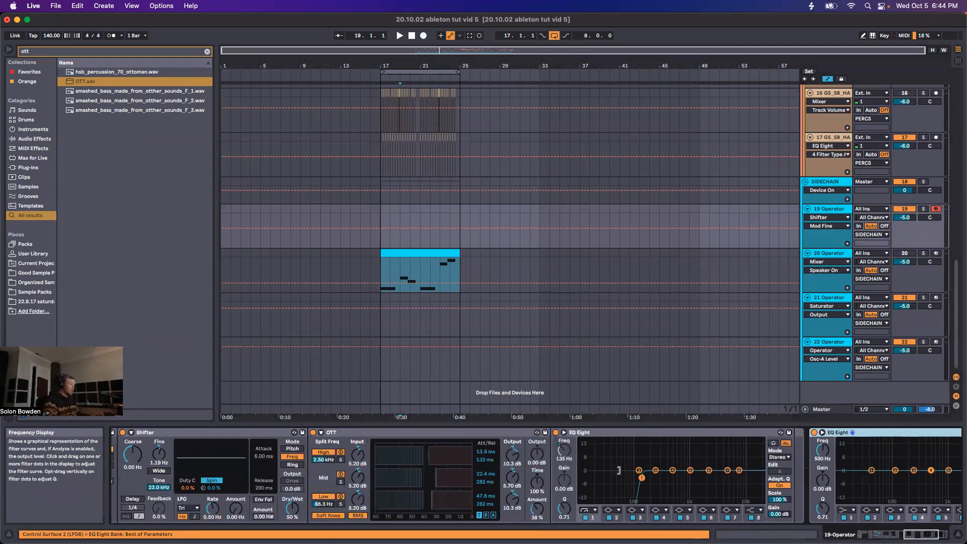
scroll(619, 470, left, 10)
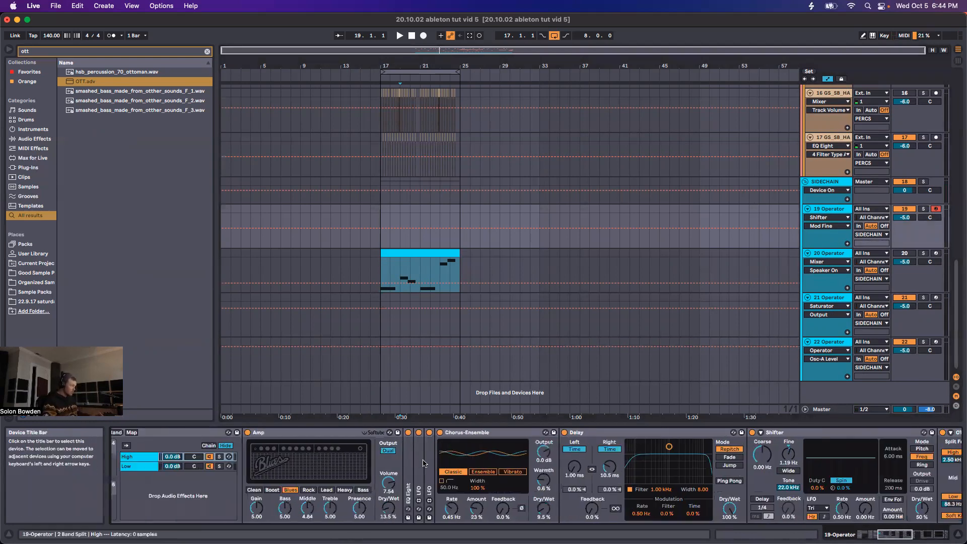
click(207, 51)
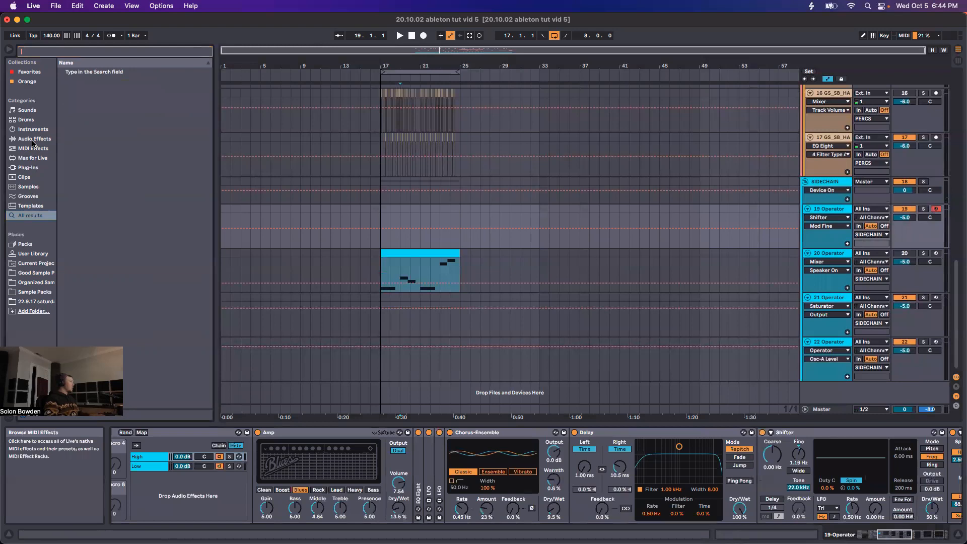
click(33, 140)
click(62, 92)
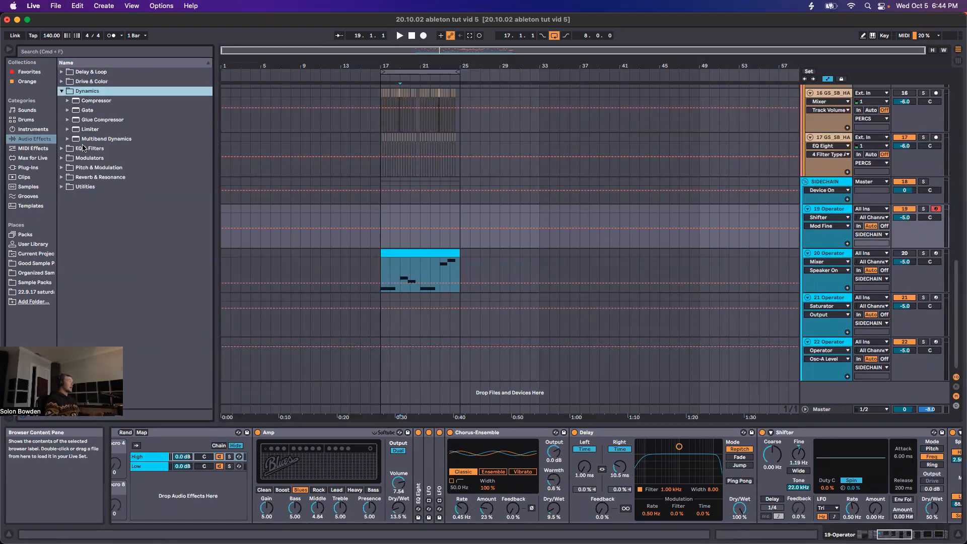
- Deactivate and collapse the Saturator on 21 Operator and insert a Glue Compressor right after it
click(330, 312)
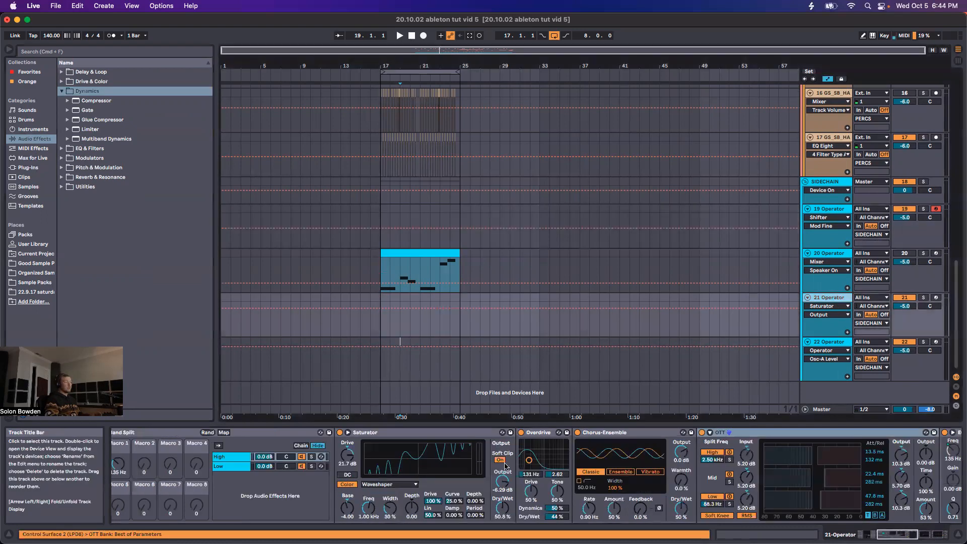
scroll(506, 452, right, 2)
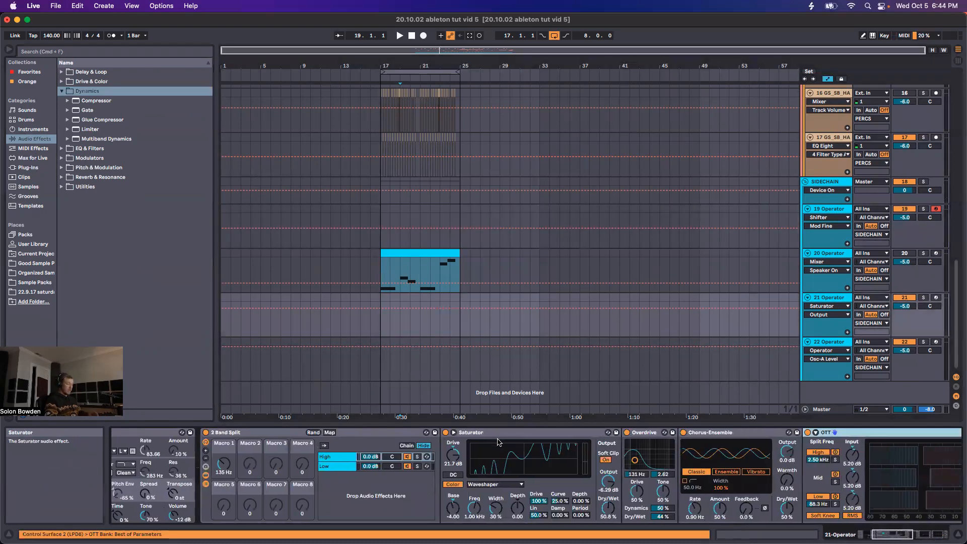
double_click(482, 433)
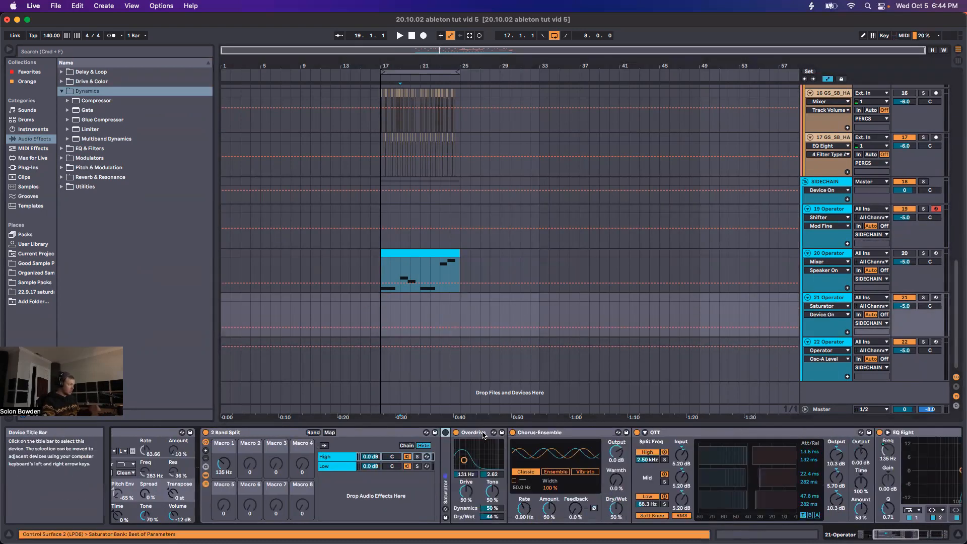
key(super+f)
text(glue)
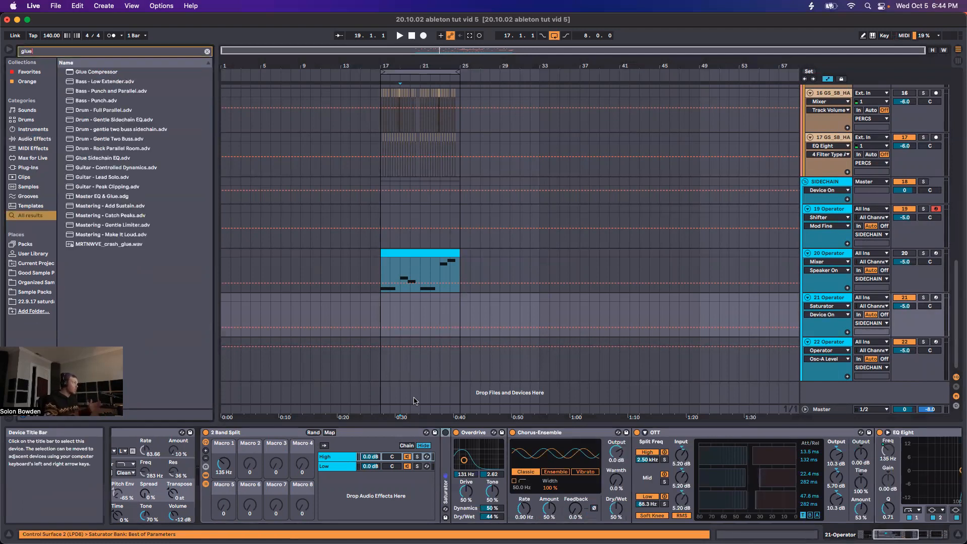
click(142, 72)
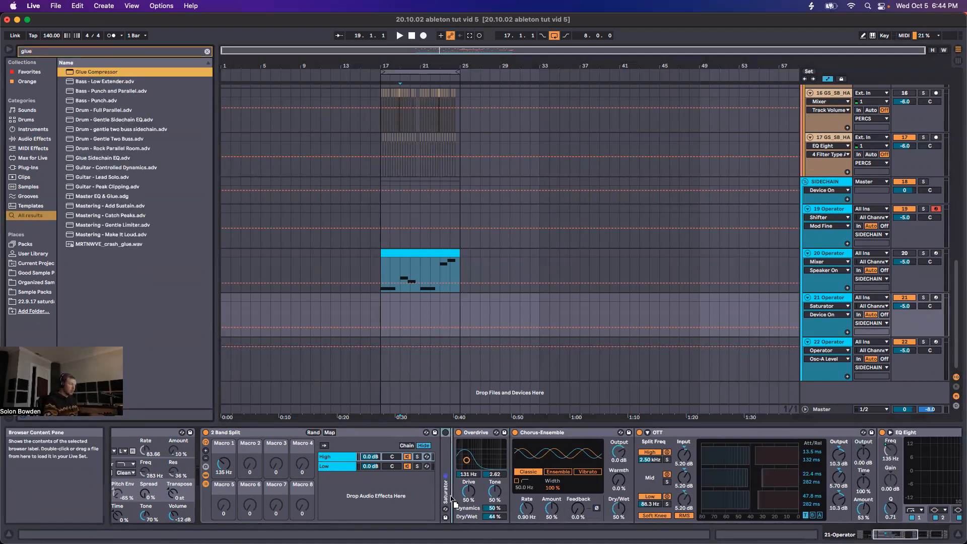
drag(450, 495, 451, 495)
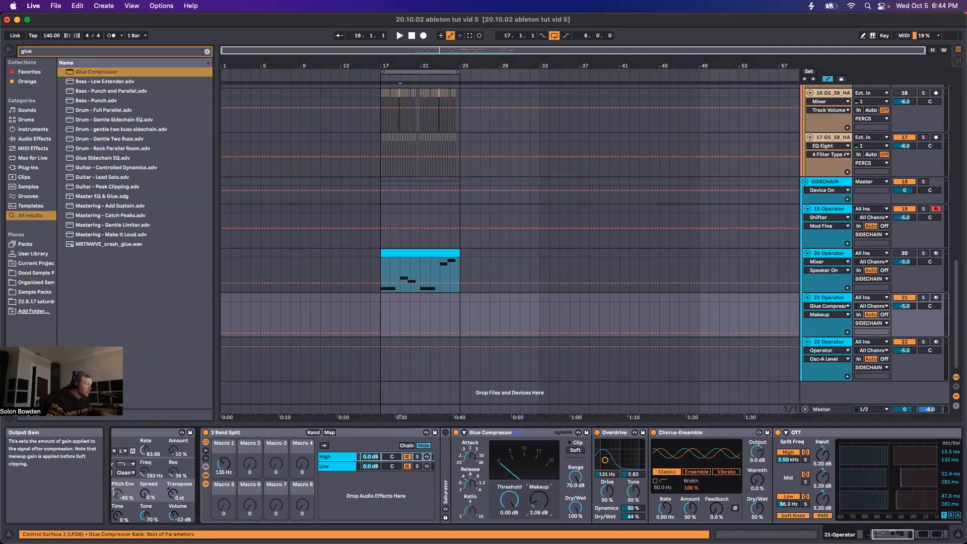
- Enable Soft clipping on the Glue Compressor, raise its Makeup to 13.7 dB and arm 21 Operator
click(575, 450)
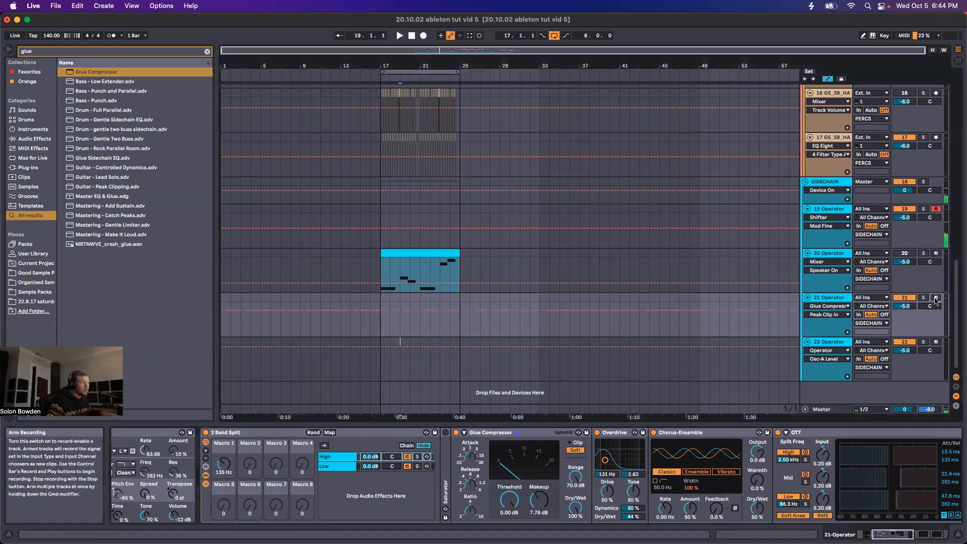
drag(538, 499, 538, 486)
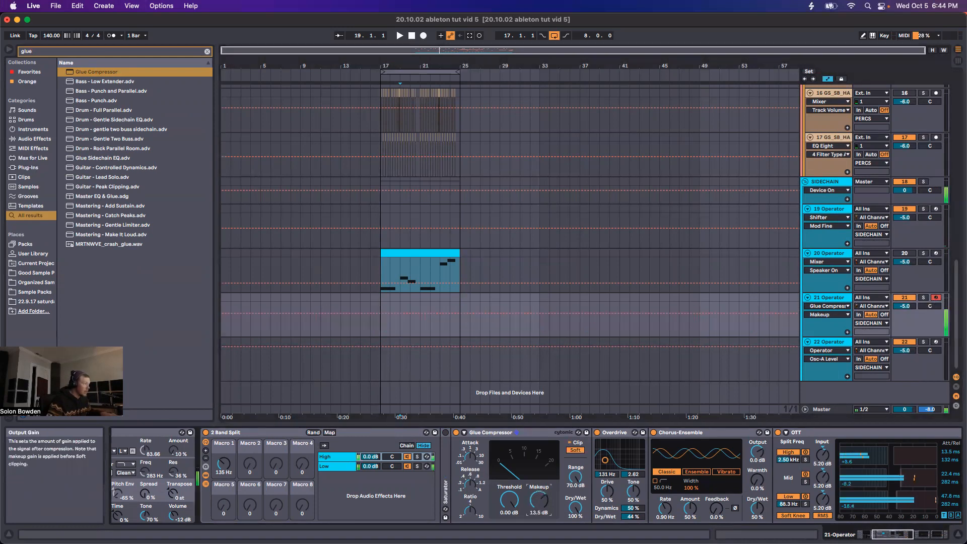
- Bypass the Glue Compressor and set Overdrive's bandwidth to 3.33
click(456, 432)
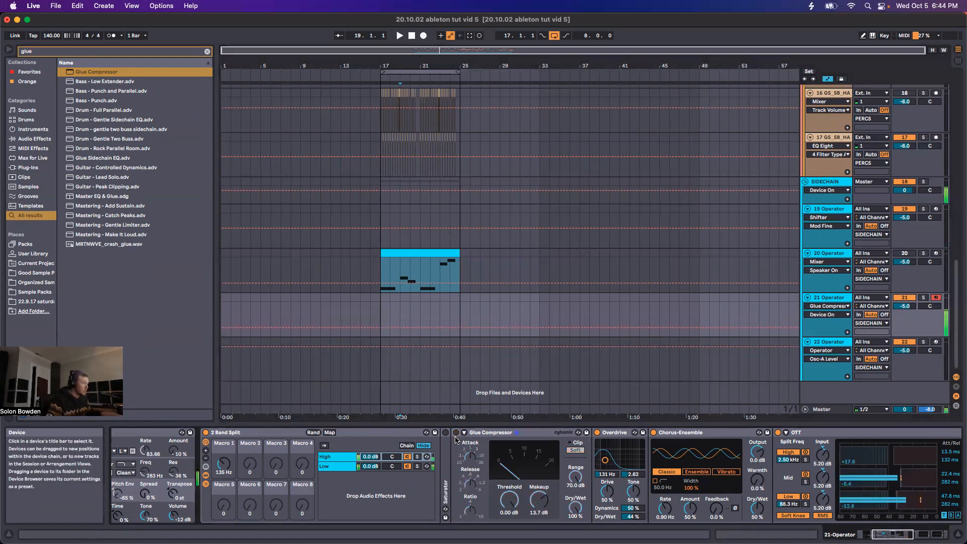
mouse_move(609, 453)
mouse_down()
mouse_move(607, 466)
mouse_move(605, 458)
mouse_up()
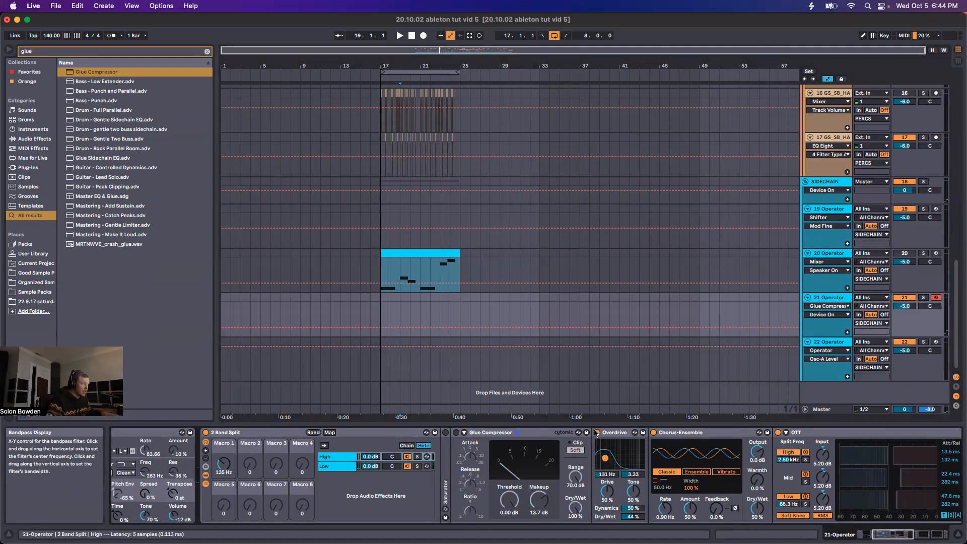
drag(892, 532, 900, 533)
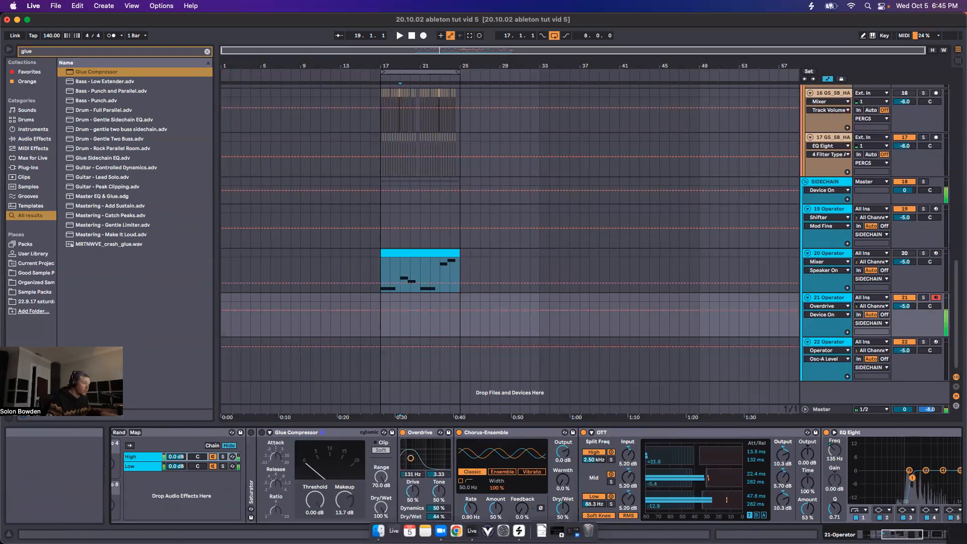
- Reactivate the Glue Compressor and raise its Makeup to 17.3 dB
scroll(373, 440, left, 5)
click(371, 433)
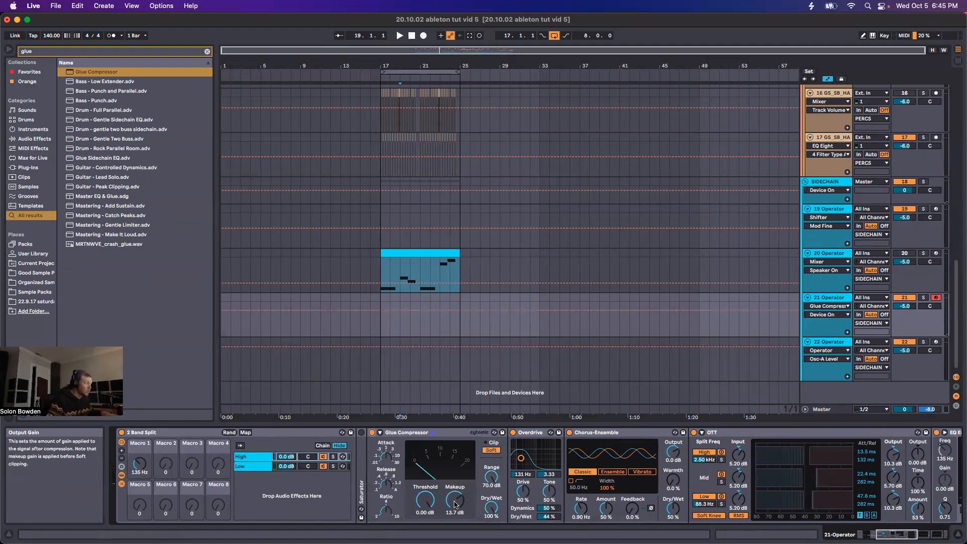
drag(454, 499, 454, 495)
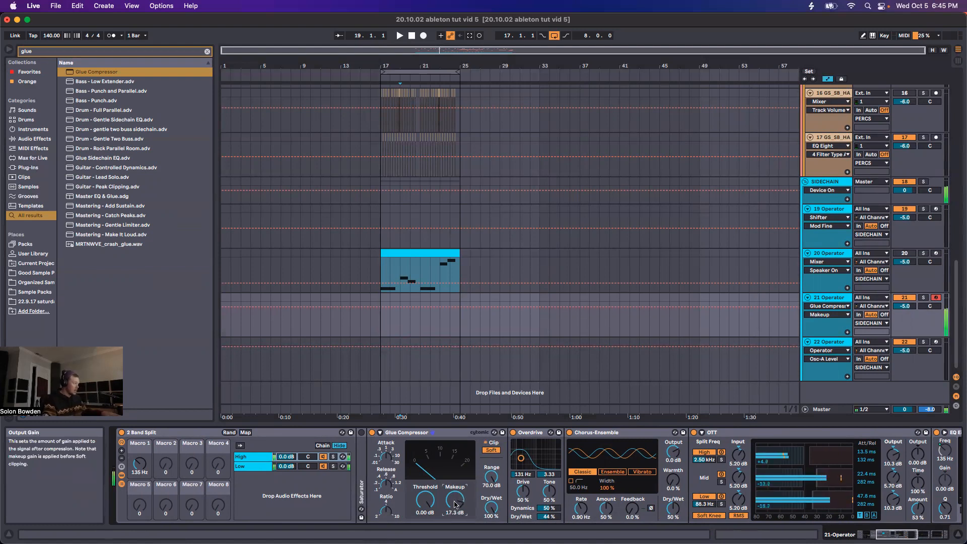
- Insert an EQ Eight between the Glue Compressor and Overdrive on 21 Operator
key(super+f)
text(eq eight)
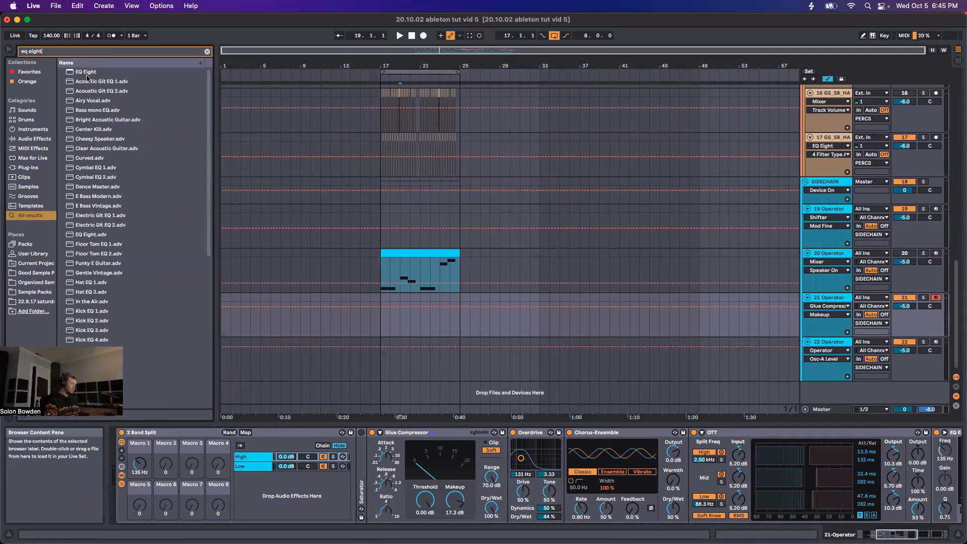
drag(83, 74, 509, 500)
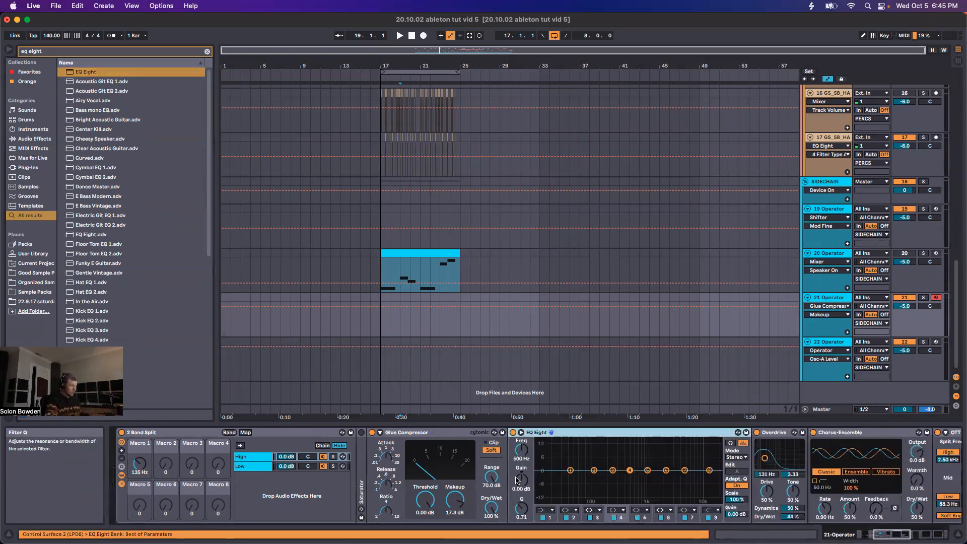
- Boost EQ Eight's band 4 by 11.8 dB at 808 Hz and place Glue Compressors on both sides of it
drag(630, 470, 607, 441)
click(409, 435)
drag(410, 436, 745, 466)
drag(466, 441, 500, 446)
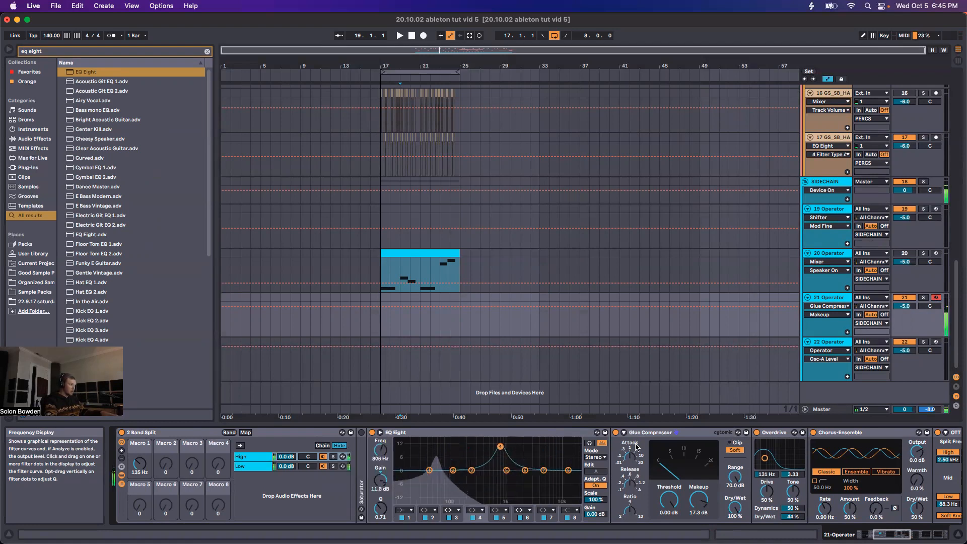
drag(641, 433, 401, 483)
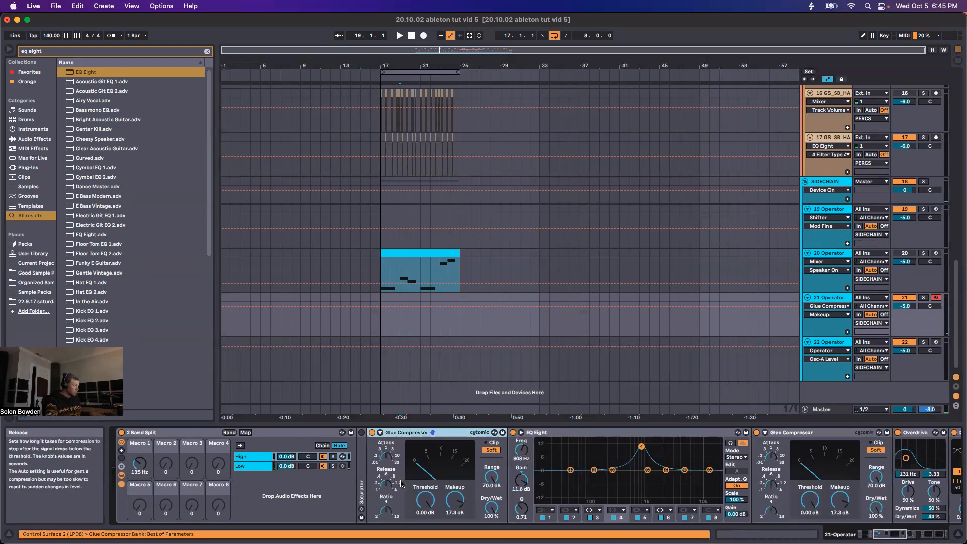
- Reshape EQ Eight with a deep band 4 cut and maximum boosts on band 3 at 550 Hz and band 5 above the cut
drag(641, 446, 656, 443)
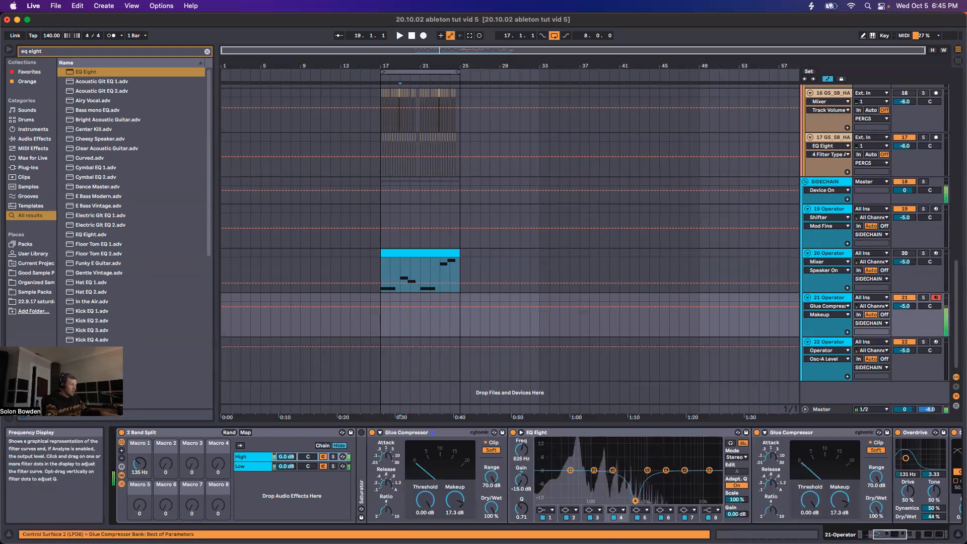
drag(604, 501, 635, 486)
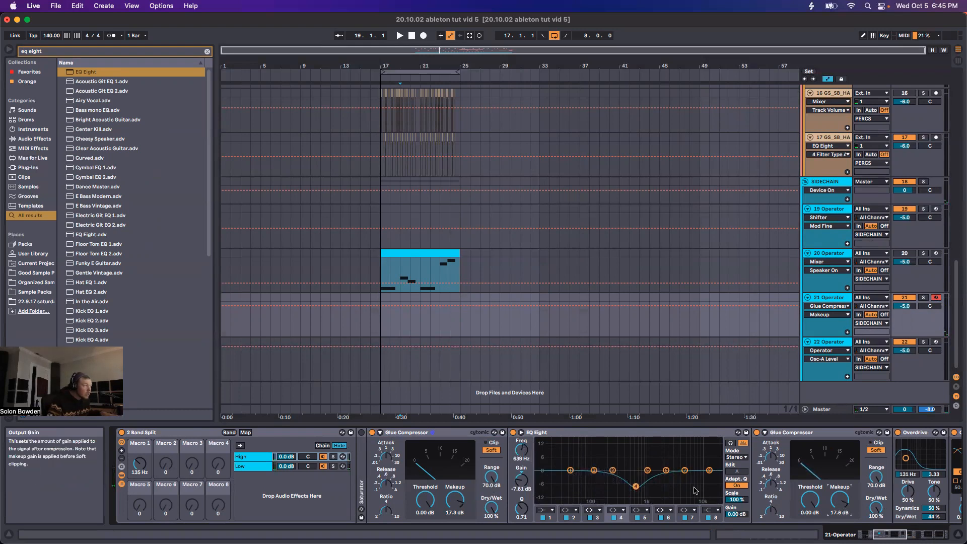
drag(635, 486, 637, 501)
drag(612, 470, 617, 439)
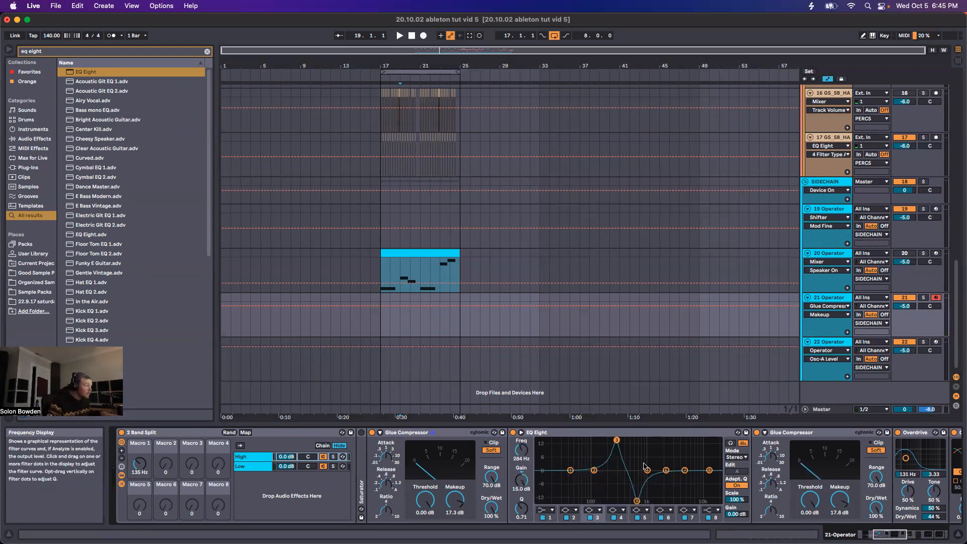
drag(649, 471, 632, 440)
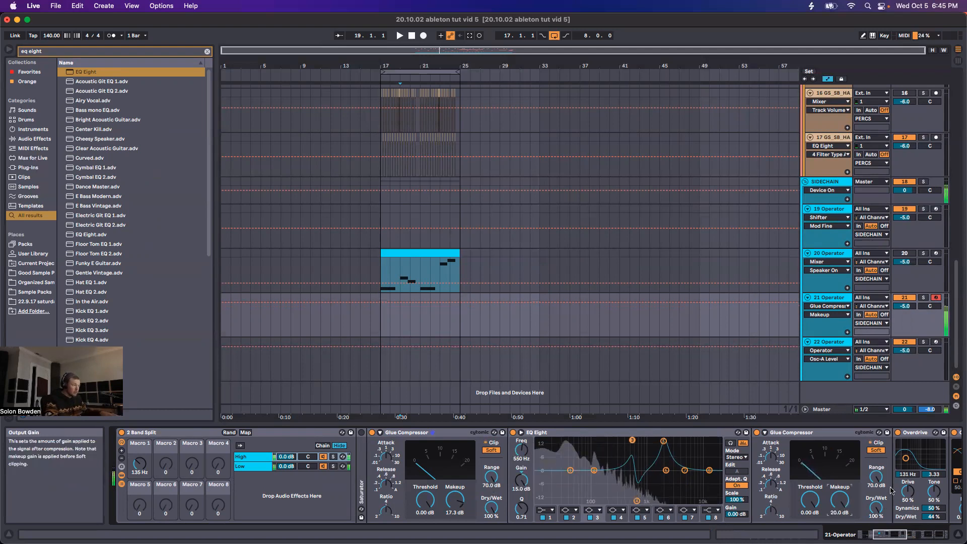
- Duplicate the Glue Compressor that follows EQ Eight on 21 Operator
click(795, 433)
key(super+d)
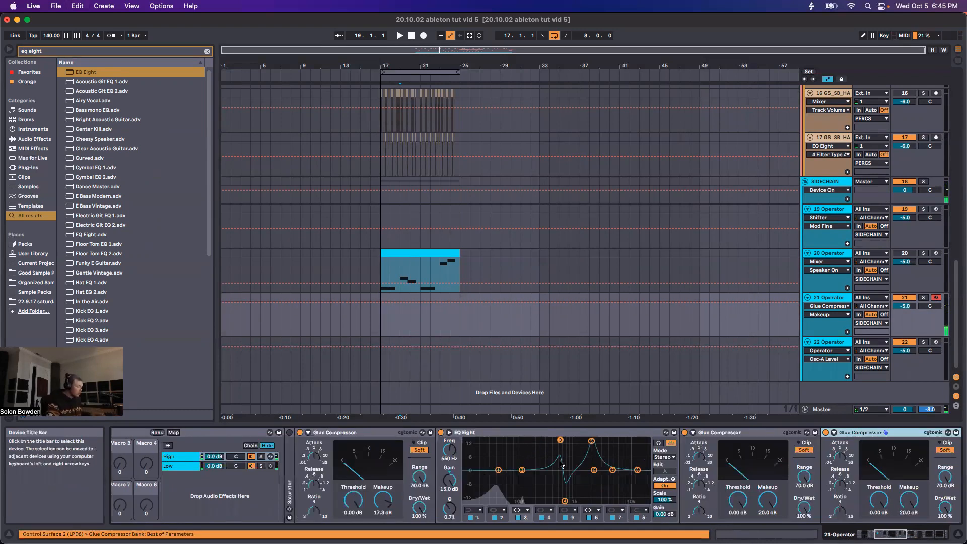
- Reshape EQ Eight's low mids, setting band 2 to 310 Hz and 3.35 dB, and bypass the first Glue Compressor
drag(560, 440, 546, 464)
click(300, 433)
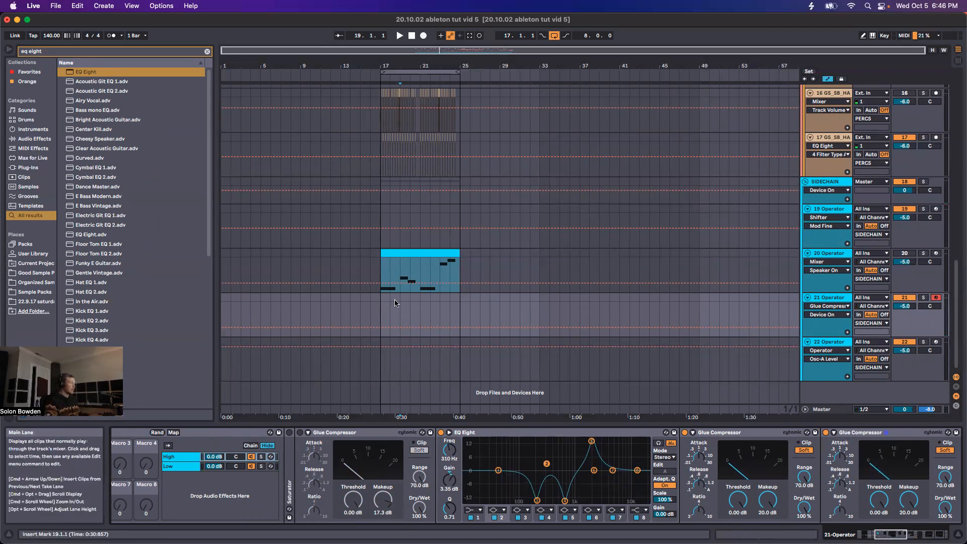
- Place the insert marker at 17.1.1 on 21 Operator and inspect the settings of Operator's oscillators B and A
scroll(436, 488, left, 10)
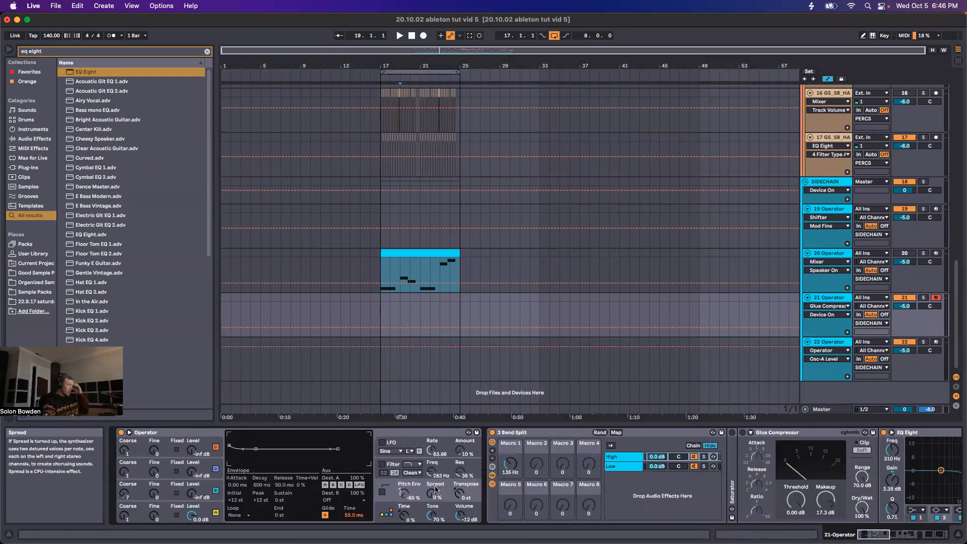
click(381, 300)
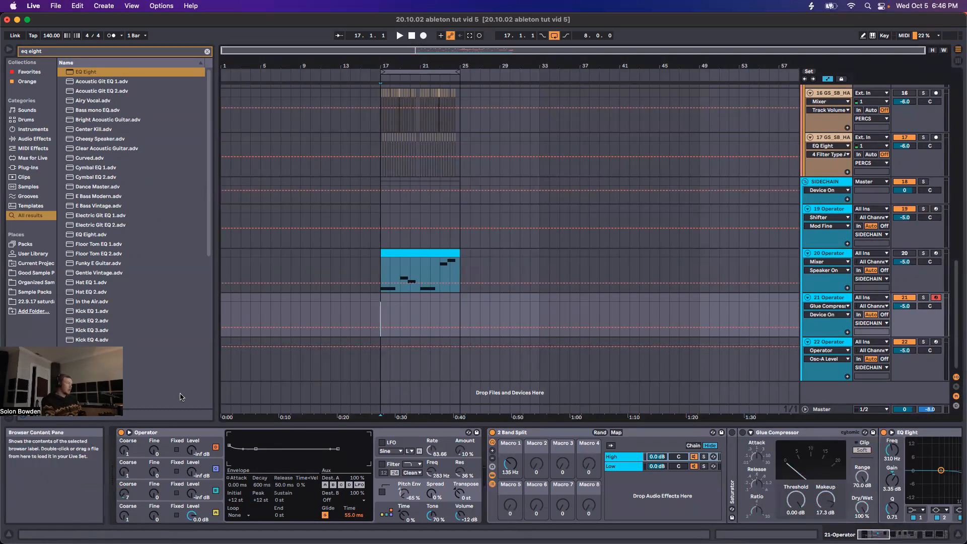
click(198, 484)
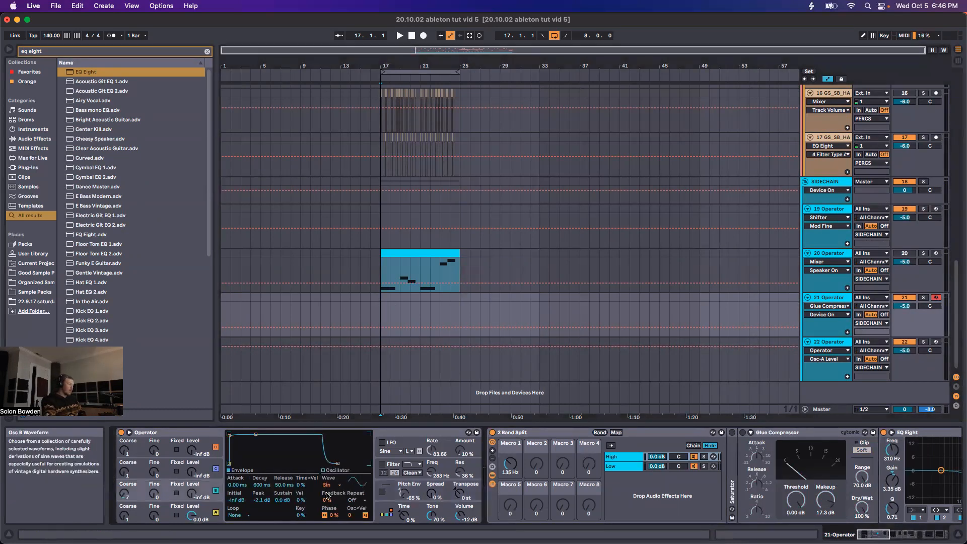
click(153, 516)
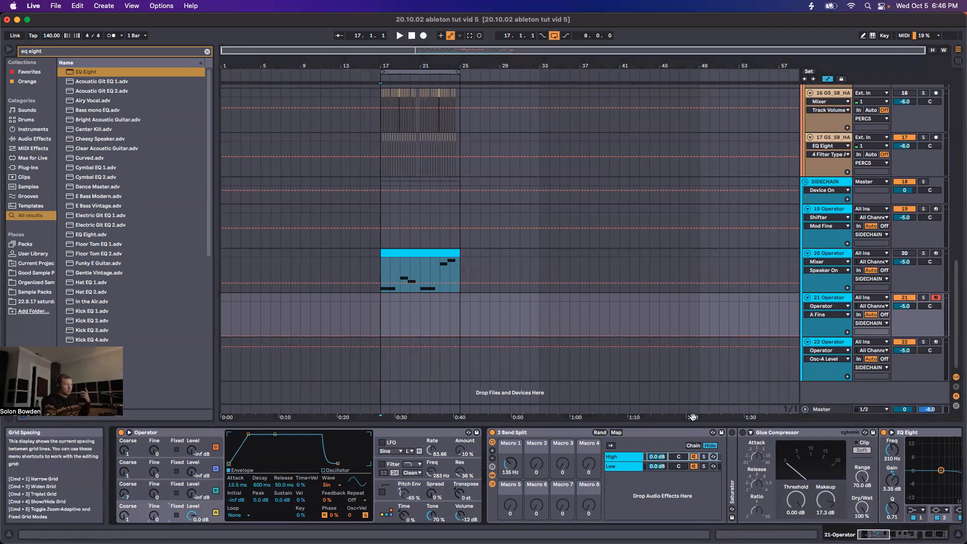
- Review the 21 Operator effects chain from 2 Band Split to OTT, then return to Operator with the insert marker at 17.1.1
scroll(729, 463, right, 10)
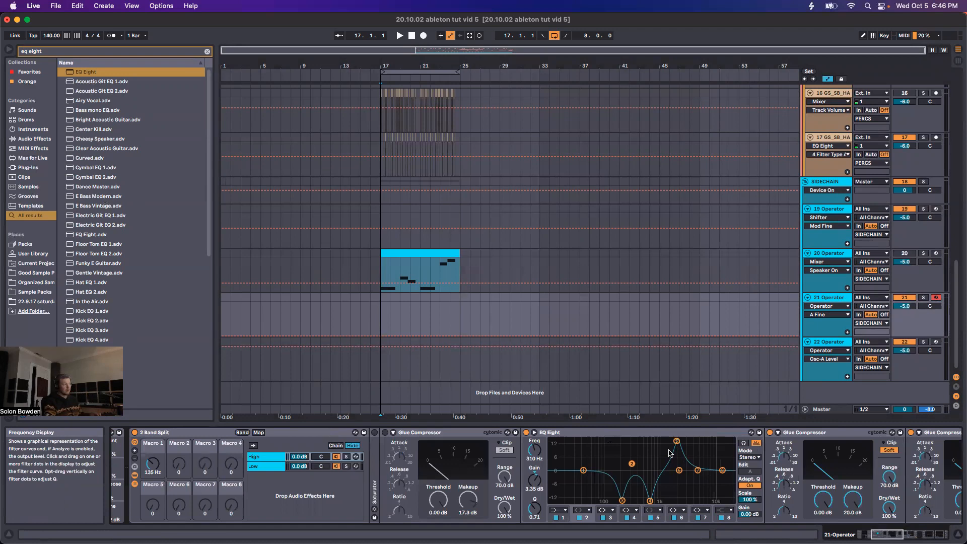
scroll(650, 471, right, 10)
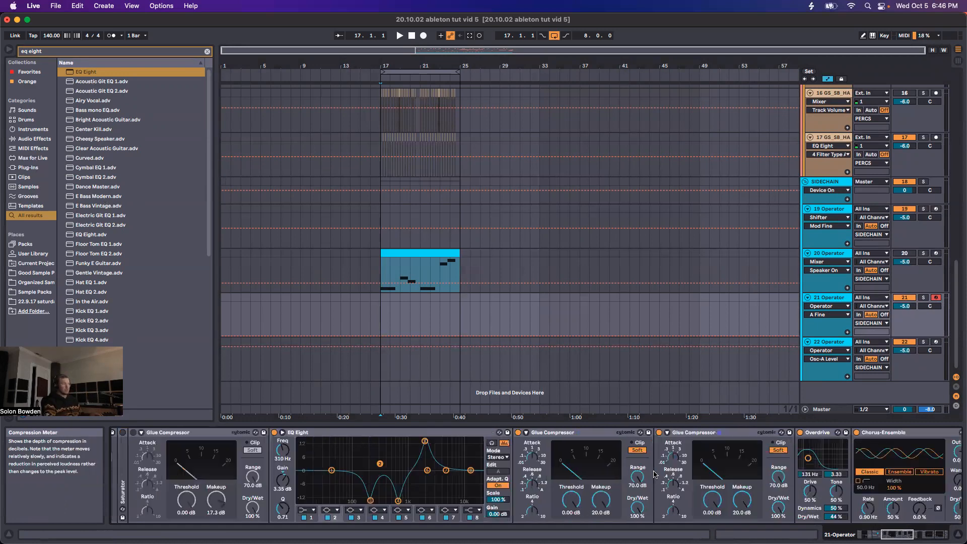
scroll(654, 474, right, 4)
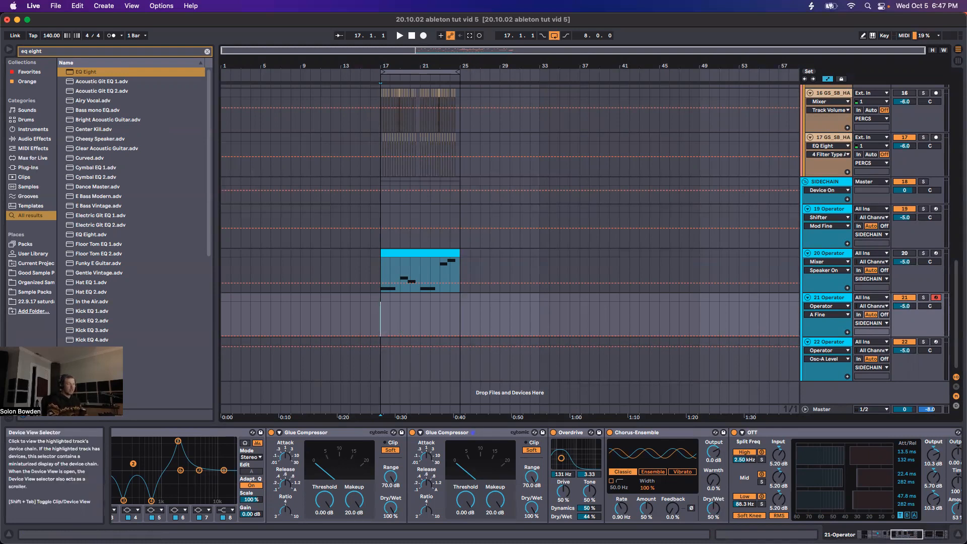
drag(907, 534, 876, 534)
click(375, 308)
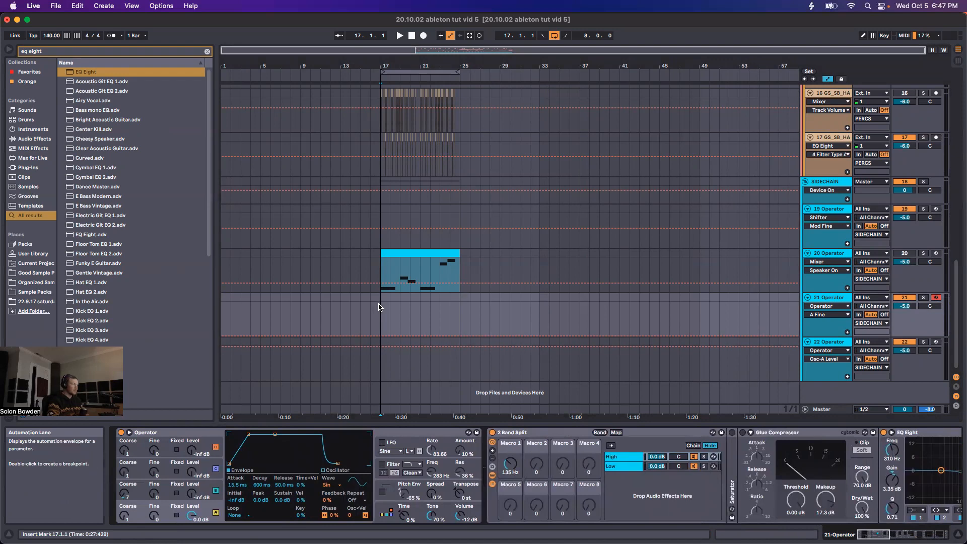